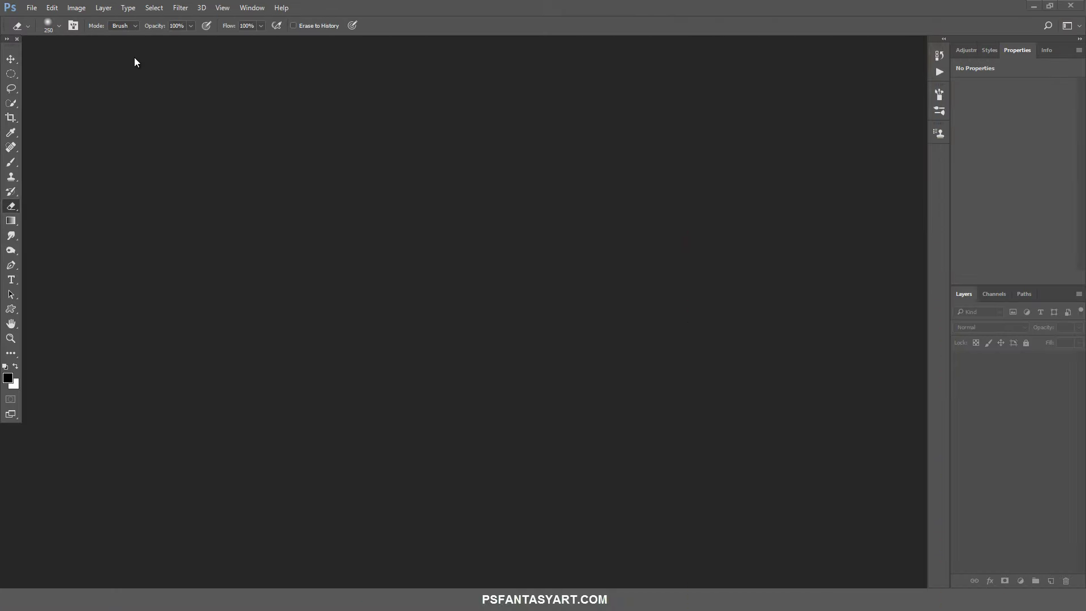
Create a new 1920×1080 px document at 72 ppi.
click(32, 8)
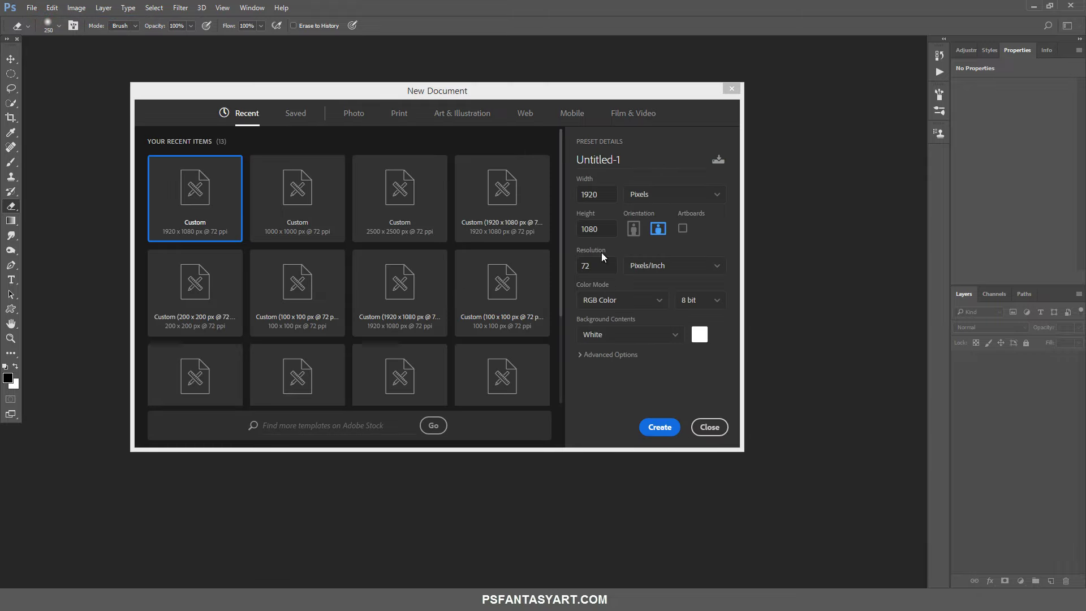
click(602, 195)
click(601, 228)
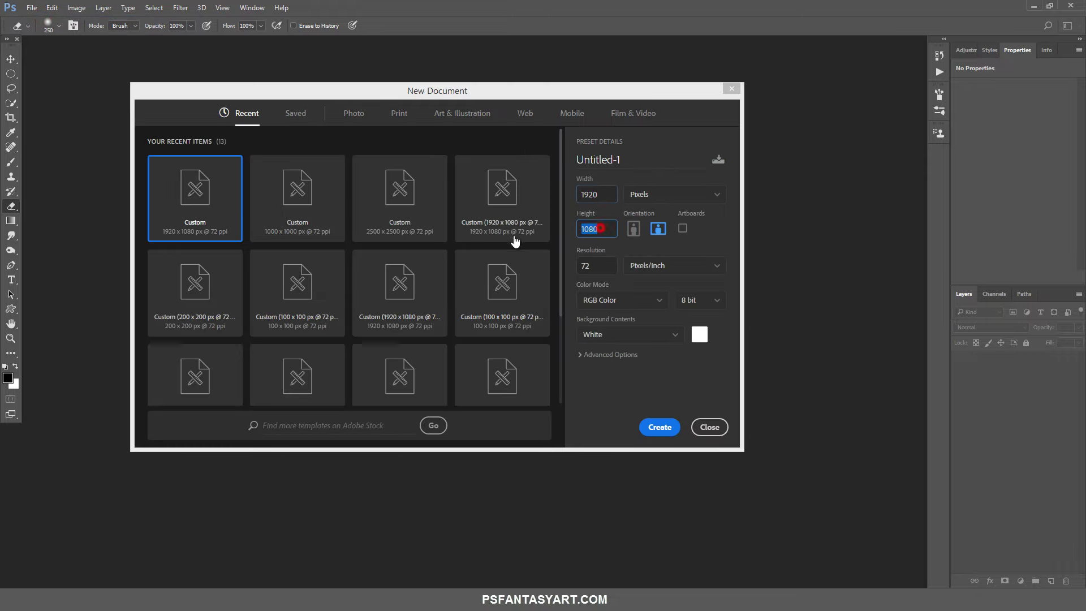
click(673, 198)
click(650, 215)
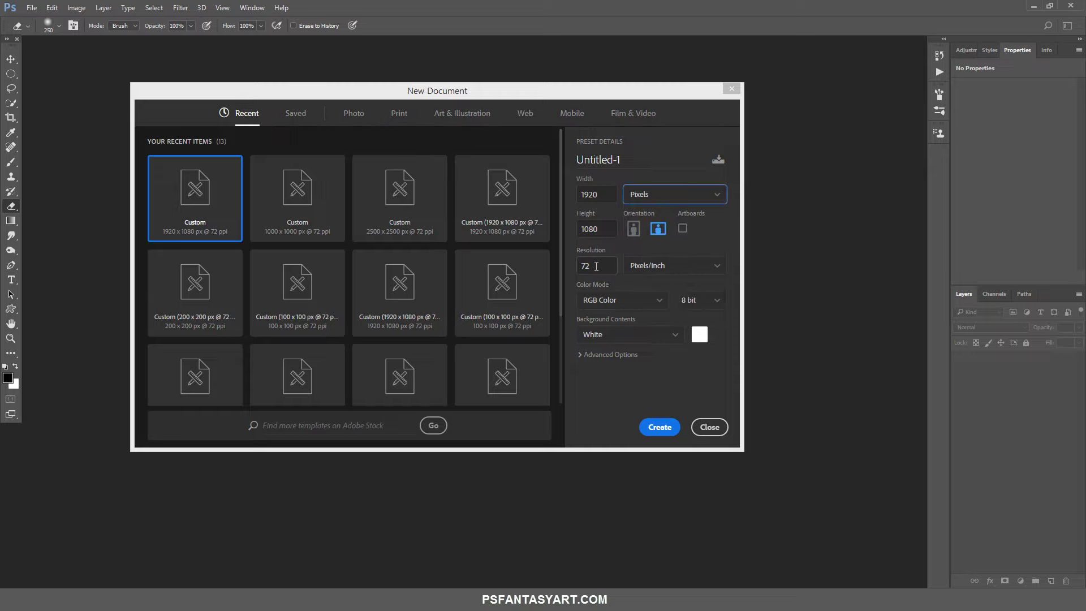
click(591, 266)
click(657, 436)
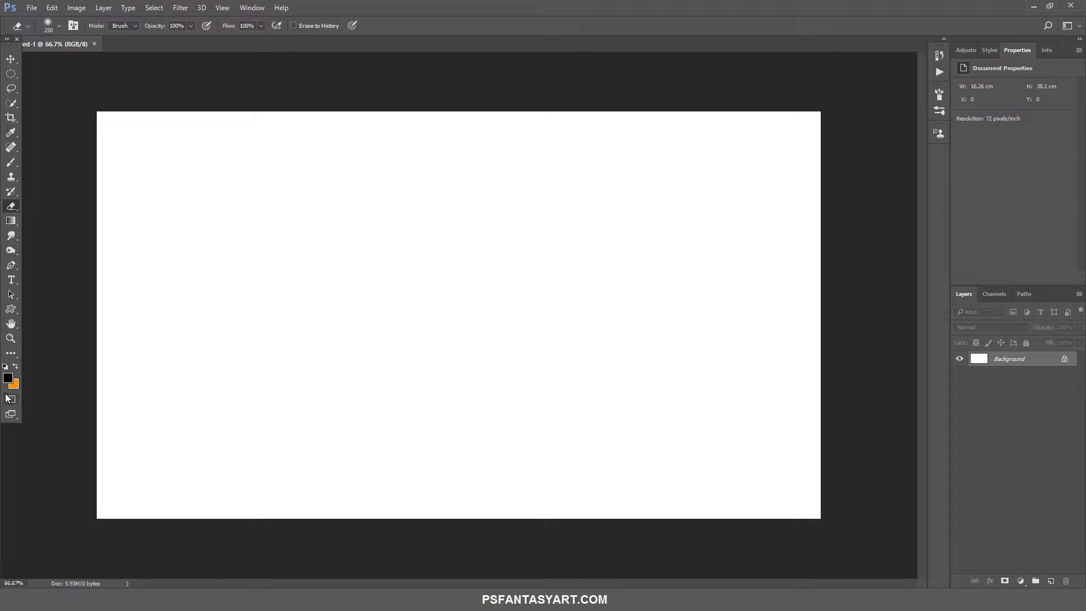
Set the foreground colour to black and fill the background with it.
click(8, 378)
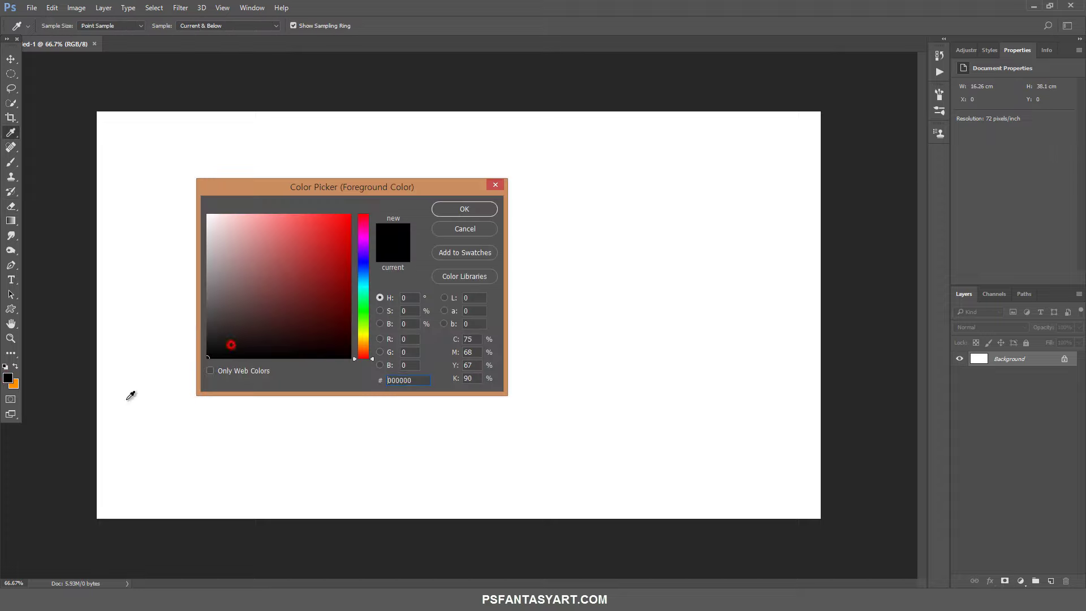
click(453, 207)
key(alt+Delete)
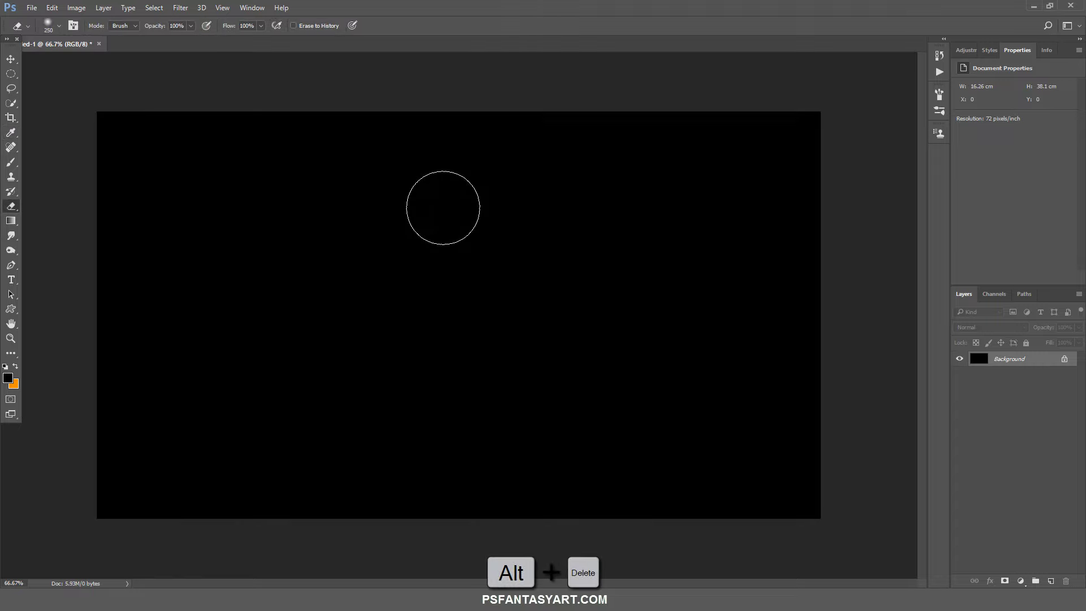
click(32, 7)
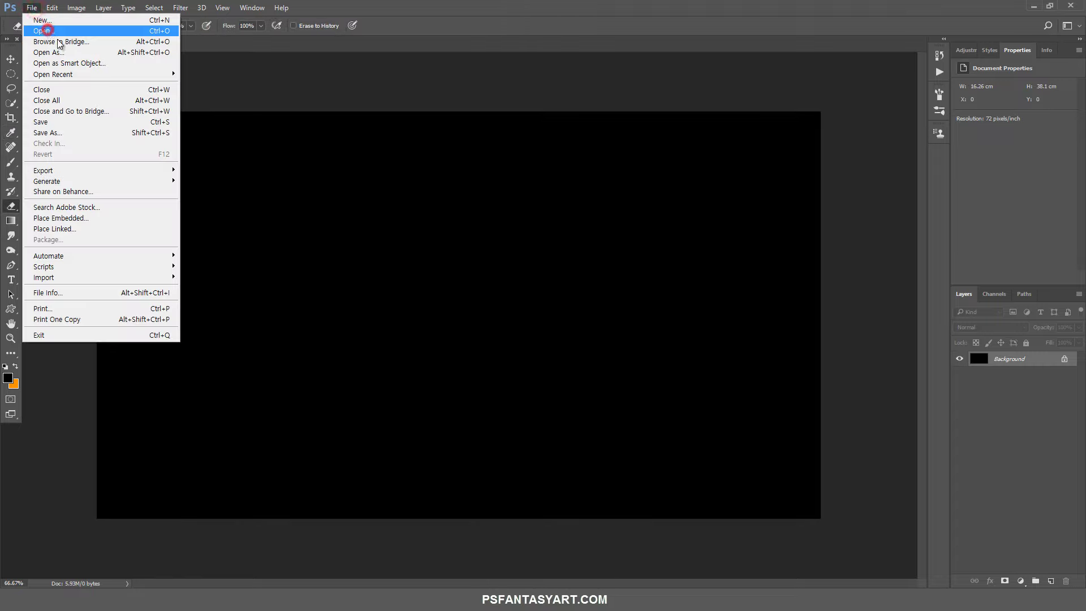
Open the lightning photo and drag it into the black document as Layer 1.
click(34, 31)
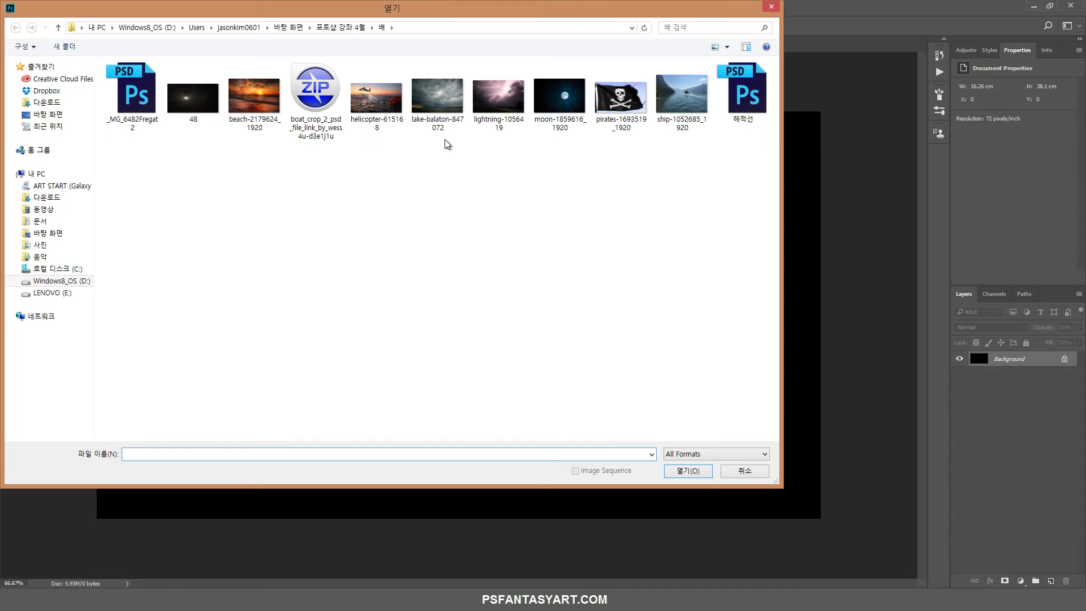
click(491, 106)
click(686, 470)
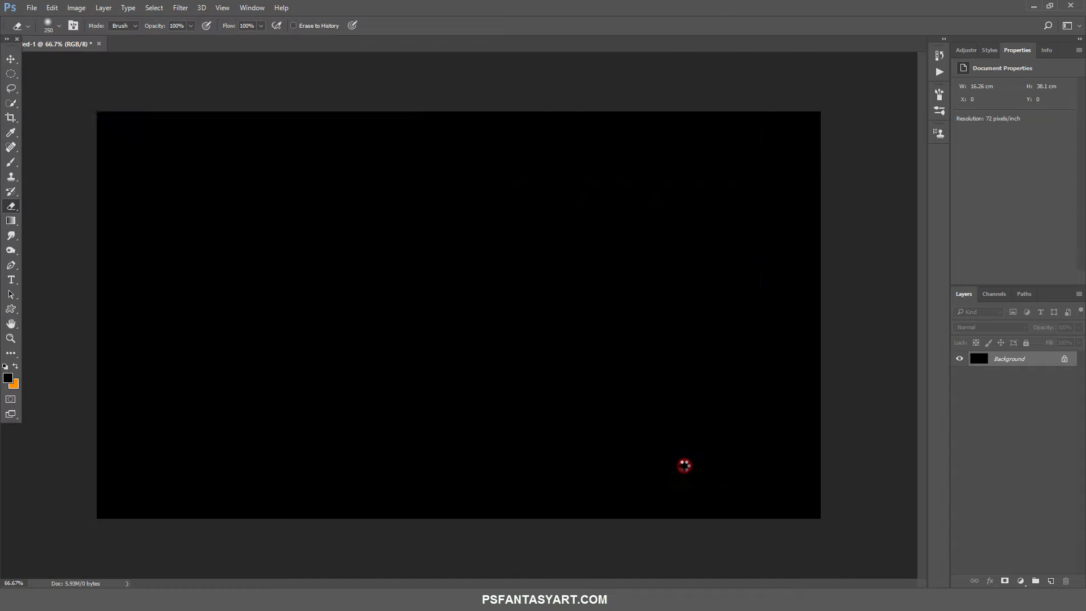
click(10, 58)
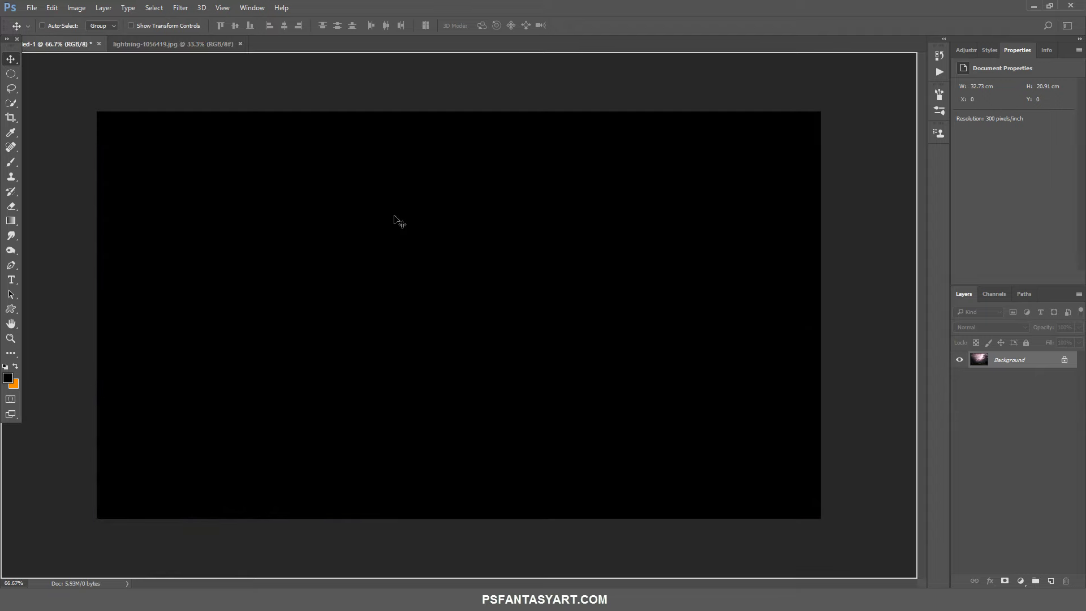
drag(44, 43, 395, 237)
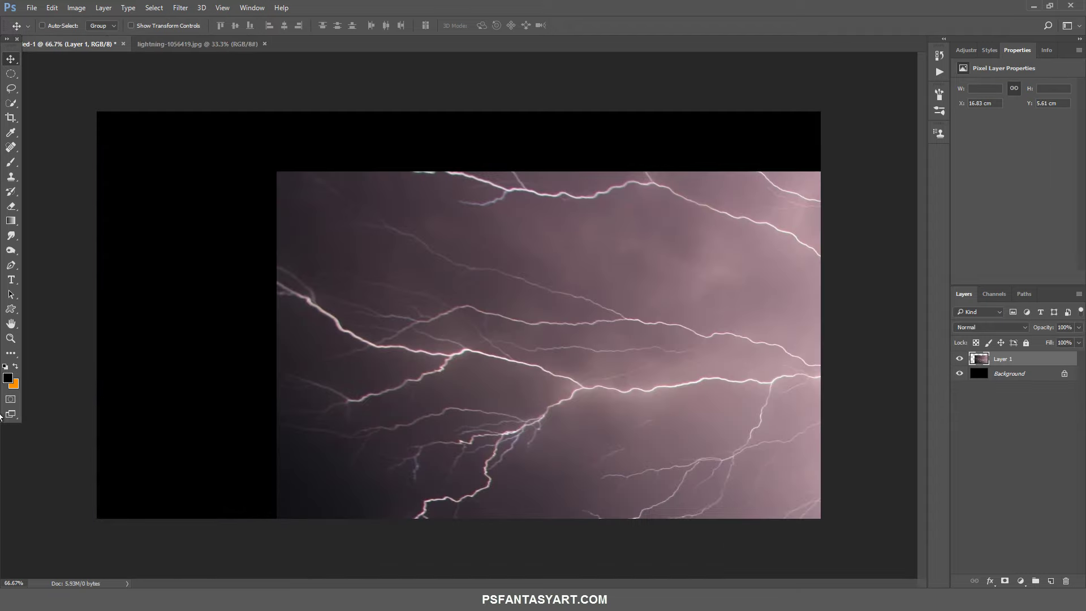
click(10, 338)
drag(378, 291, 364, 313)
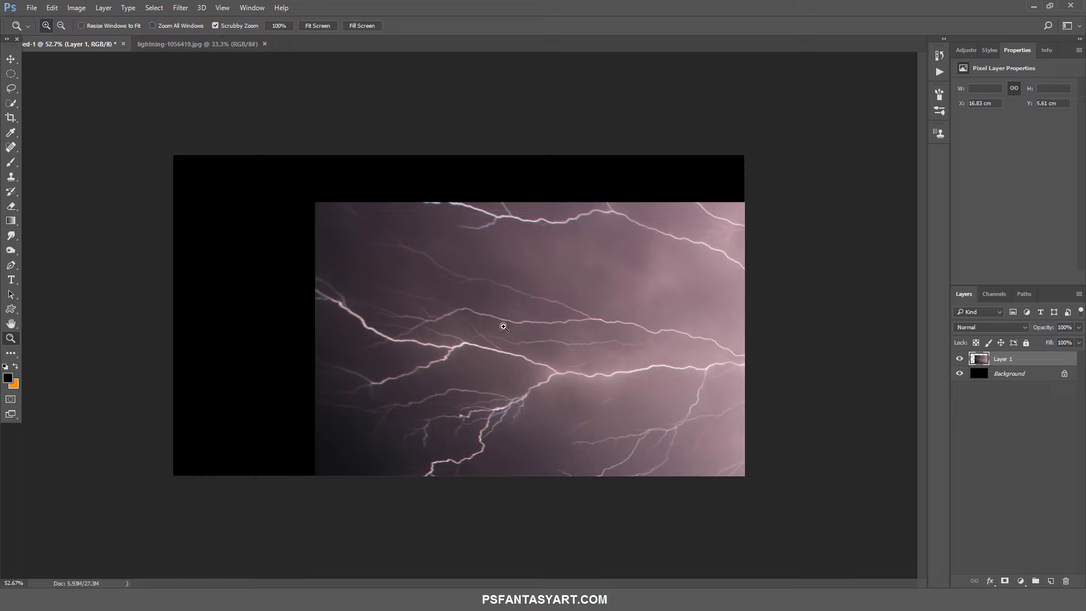
drag(503, 326, 495, 351)
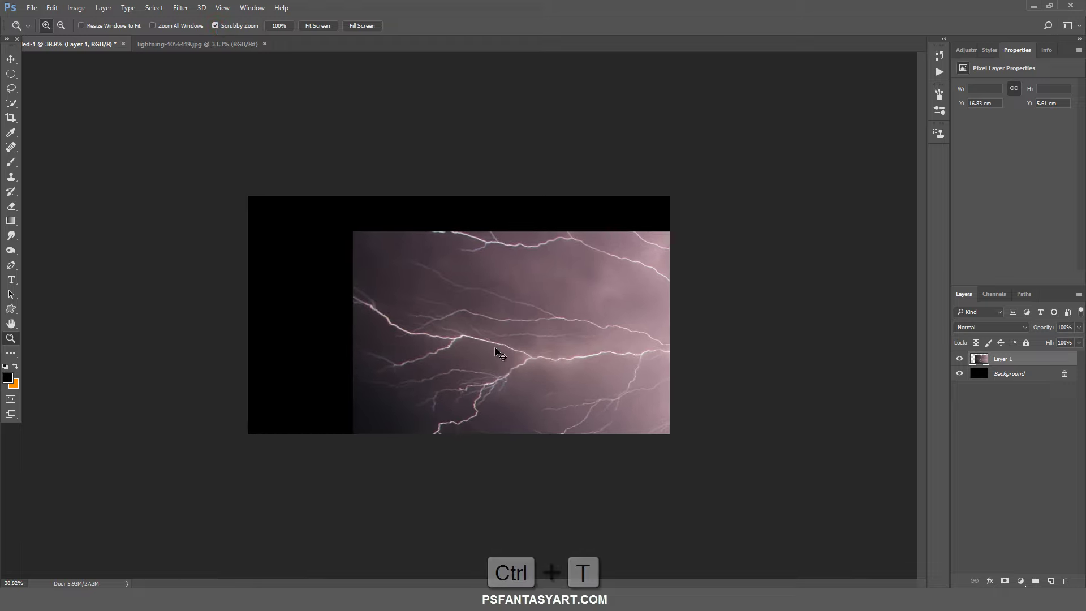
Scale, rotate about 10° and position the lightning layer to cover the canvas.
key(ctrl+t)
drag(353, 231, 570, 368)
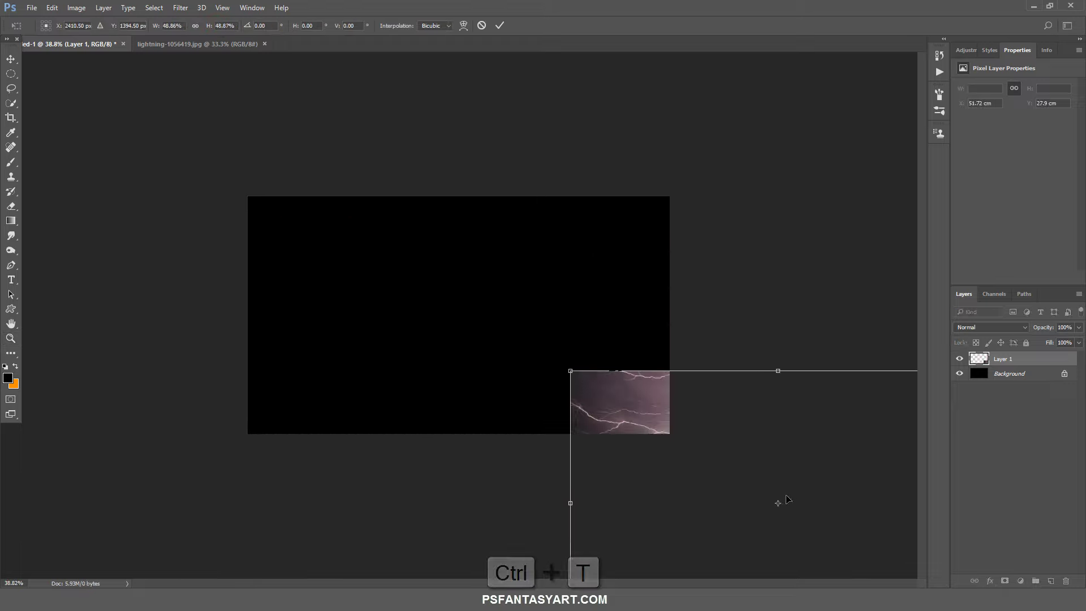
drag(436, 274, 454, 289)
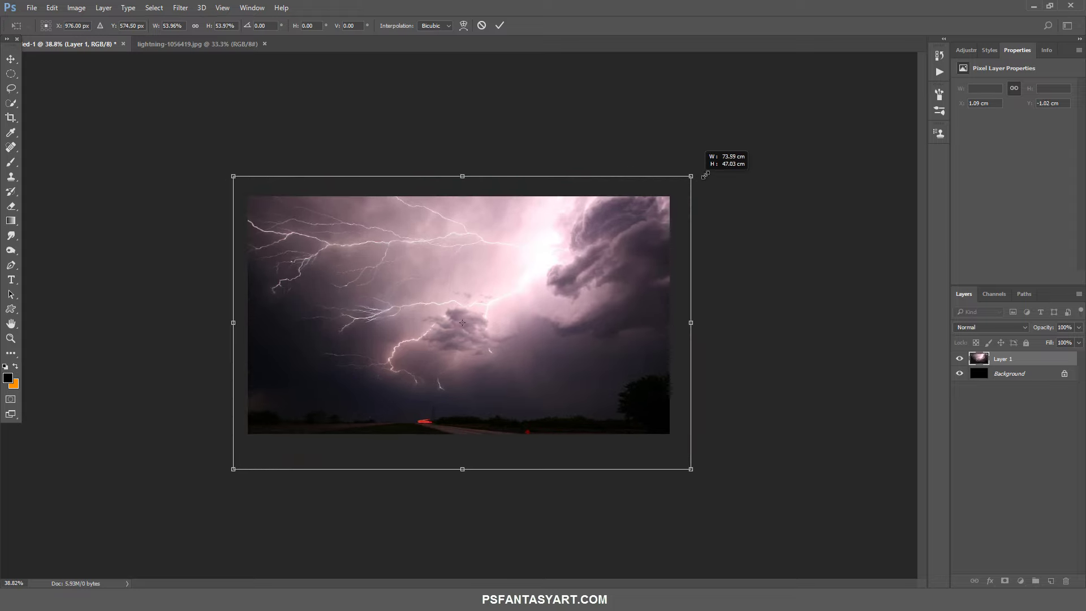
mouse_move(691, 179)
mouse_down()
mouse_move(728, 168)
mouse_move(808, 232)
mouse_up()
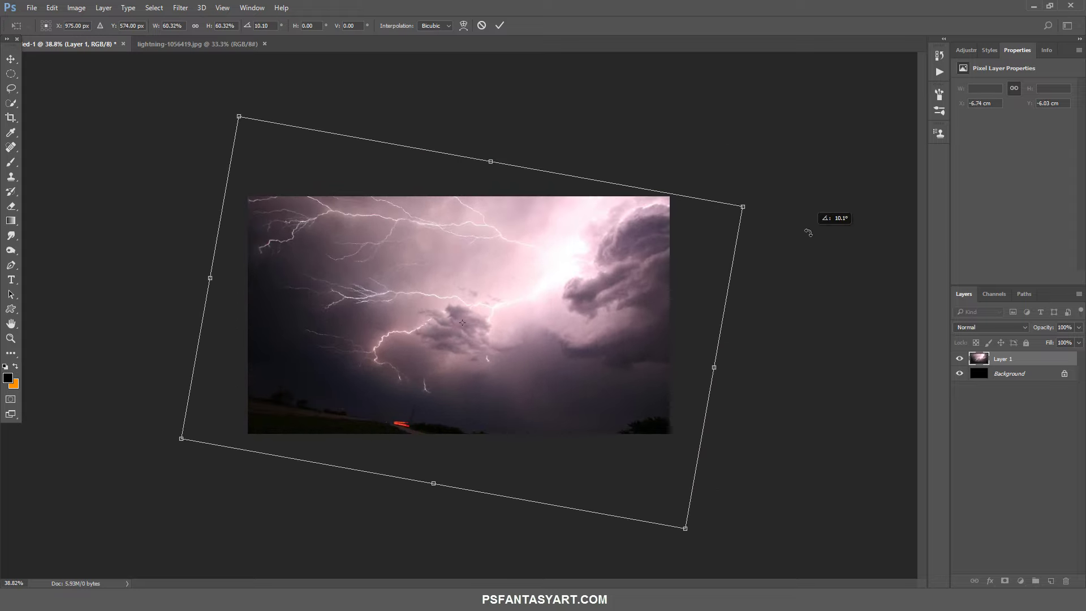
drag(528, 260, 532, 269)
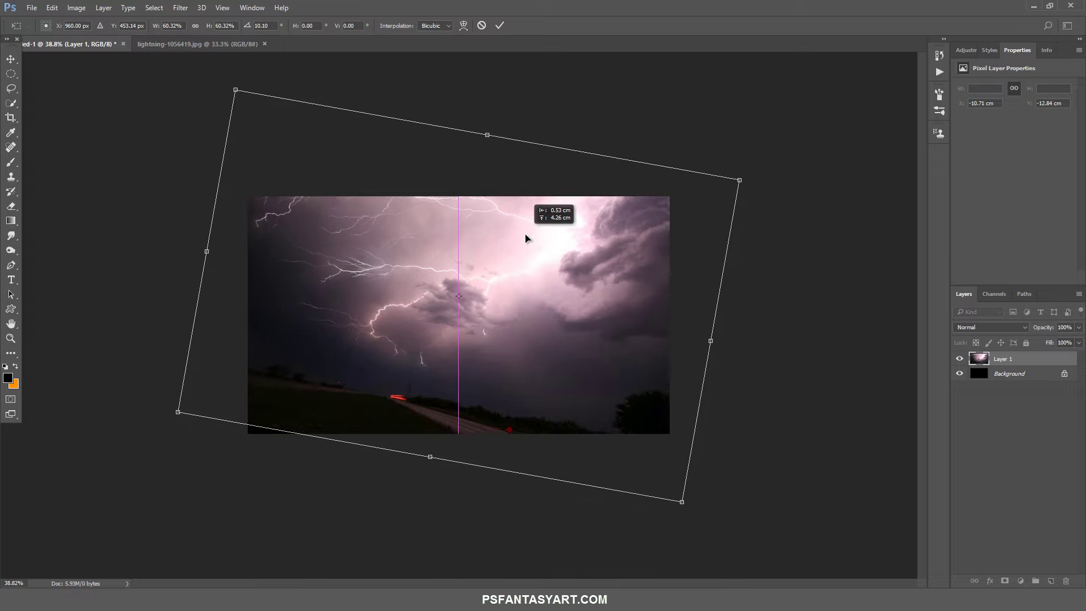
drag(526, 245, 519, 220)
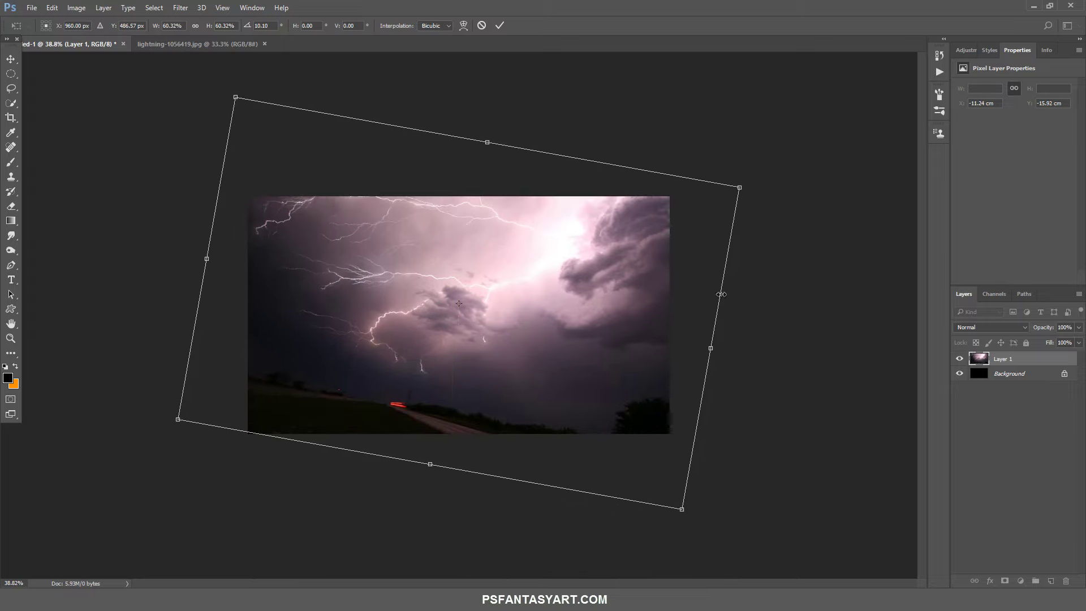
key(shift+Up)
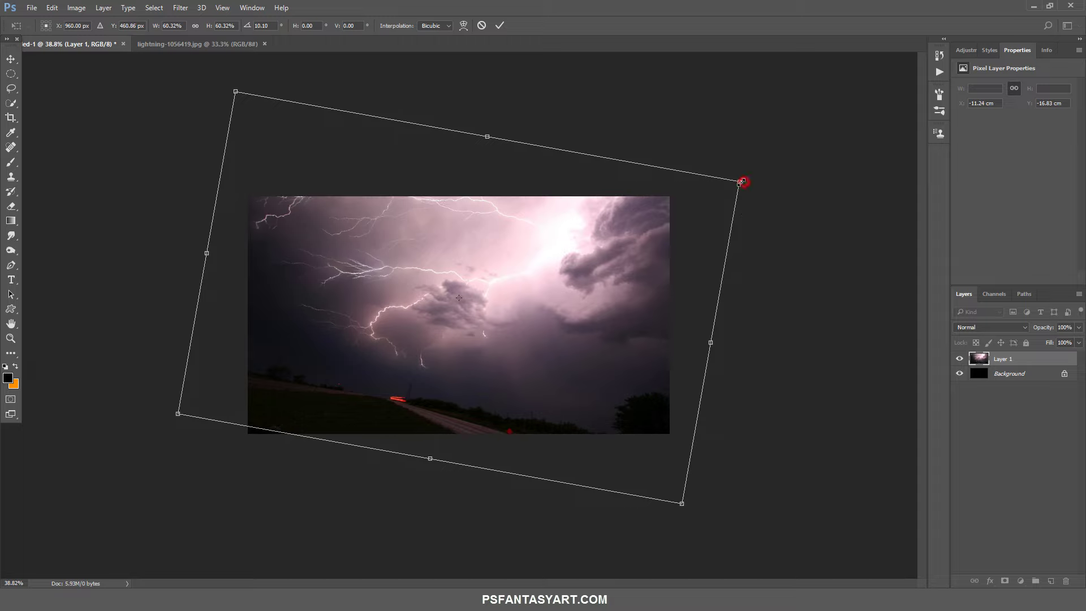
drag(741, 181, 733, 190)
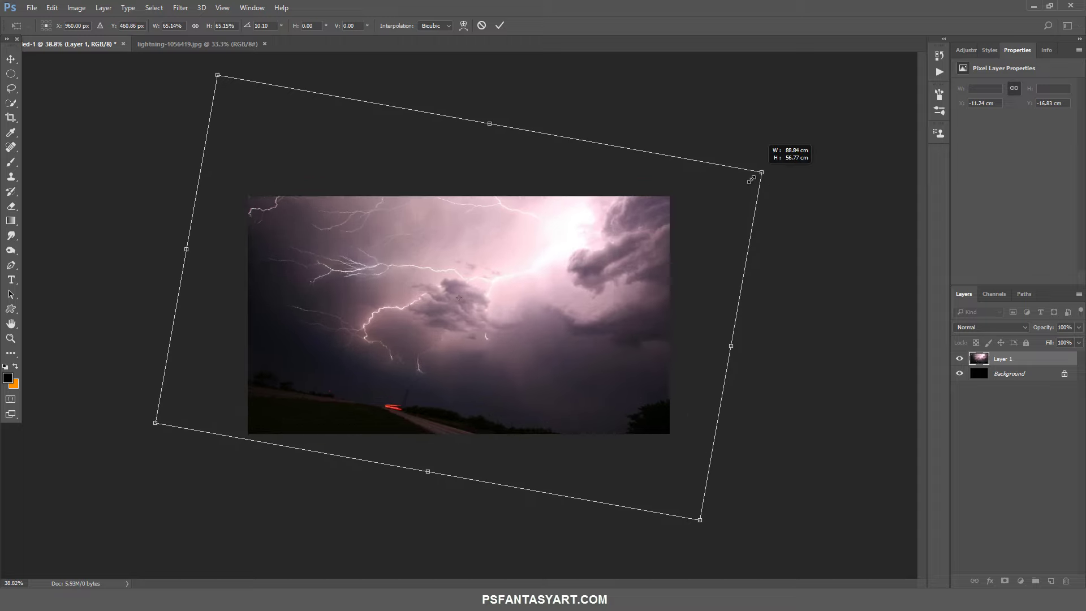
drag(736, 190, 787, 220)
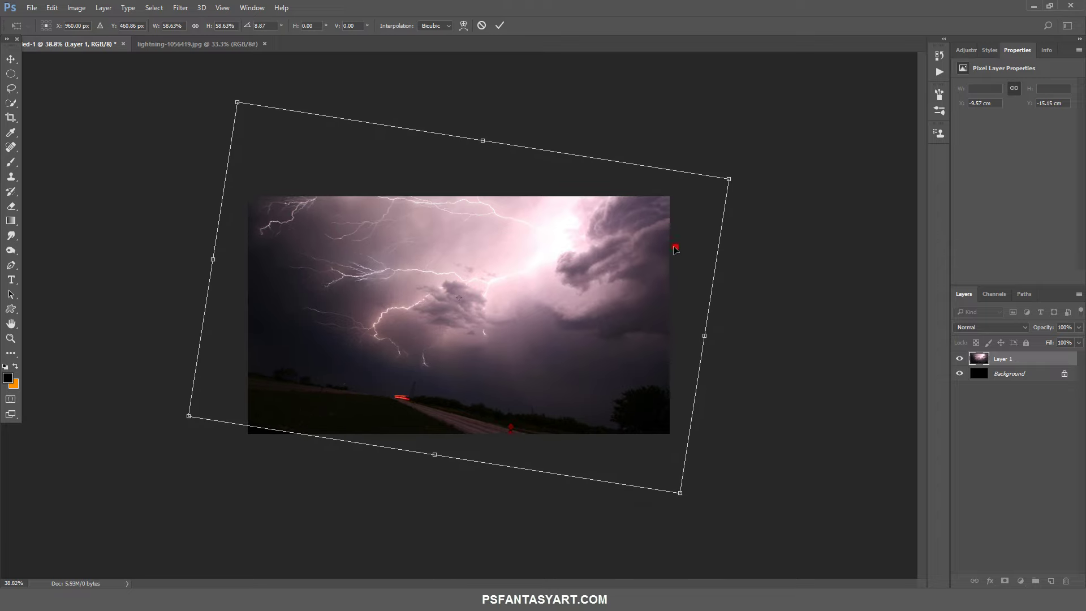
drag(674, 249, 670, 250)
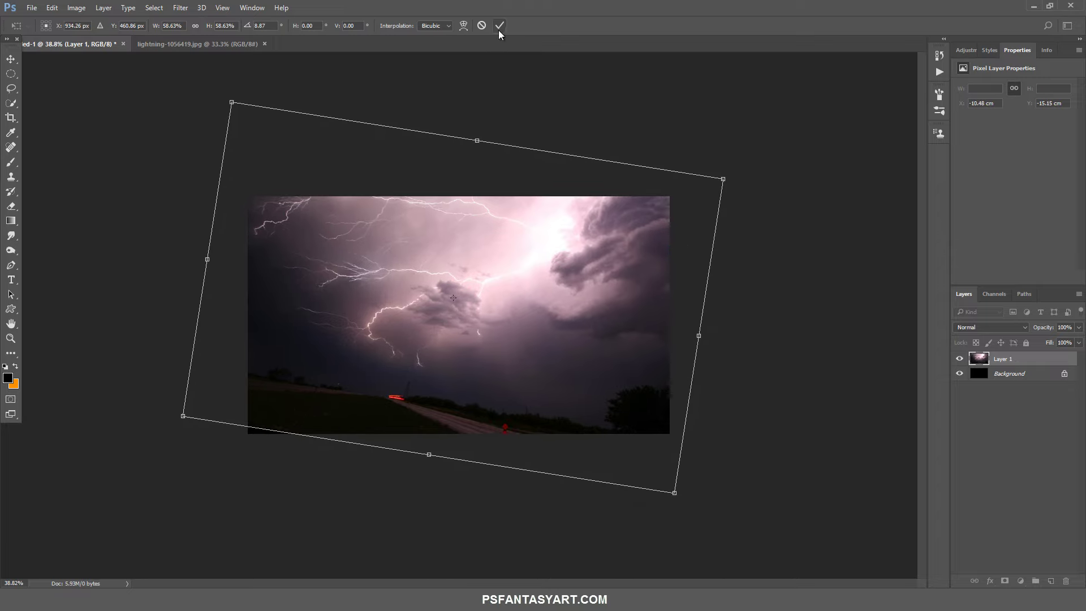
key(Return)
key(ctrl+u)
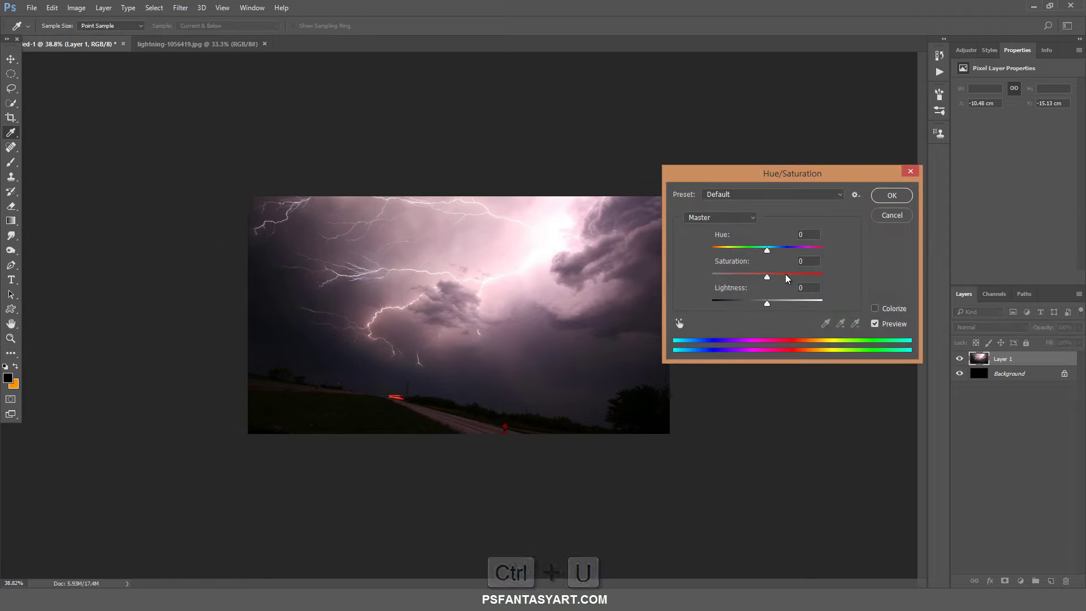
Drop Layer 1's Hue/Saturation saturation to -52, then zoom in on the canvas.
drag(763, 282, 744, 280)
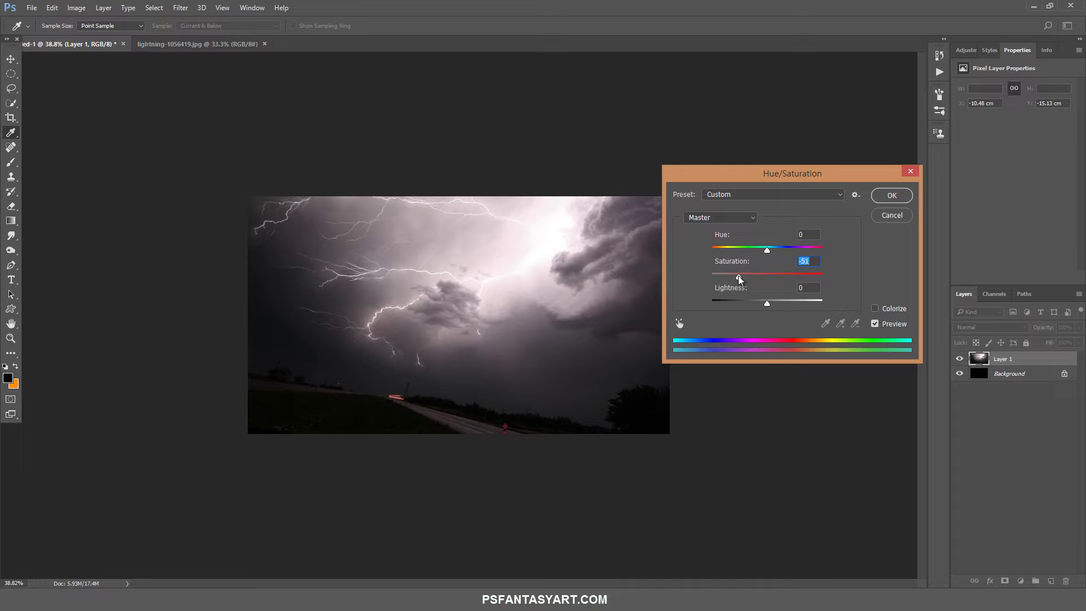
click(886, 197)
key(z)
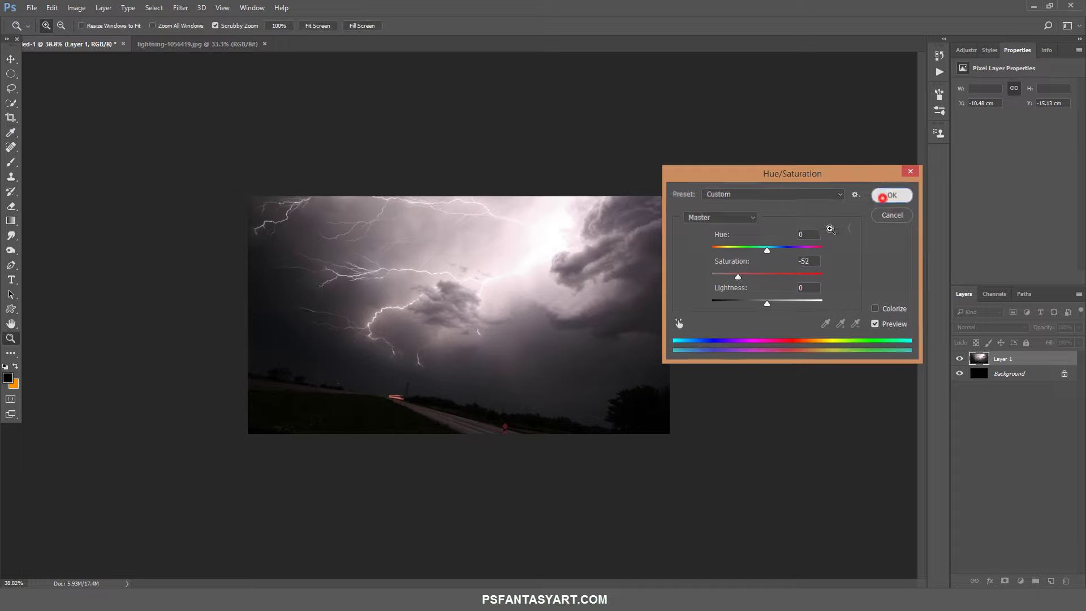
click(479, 311)
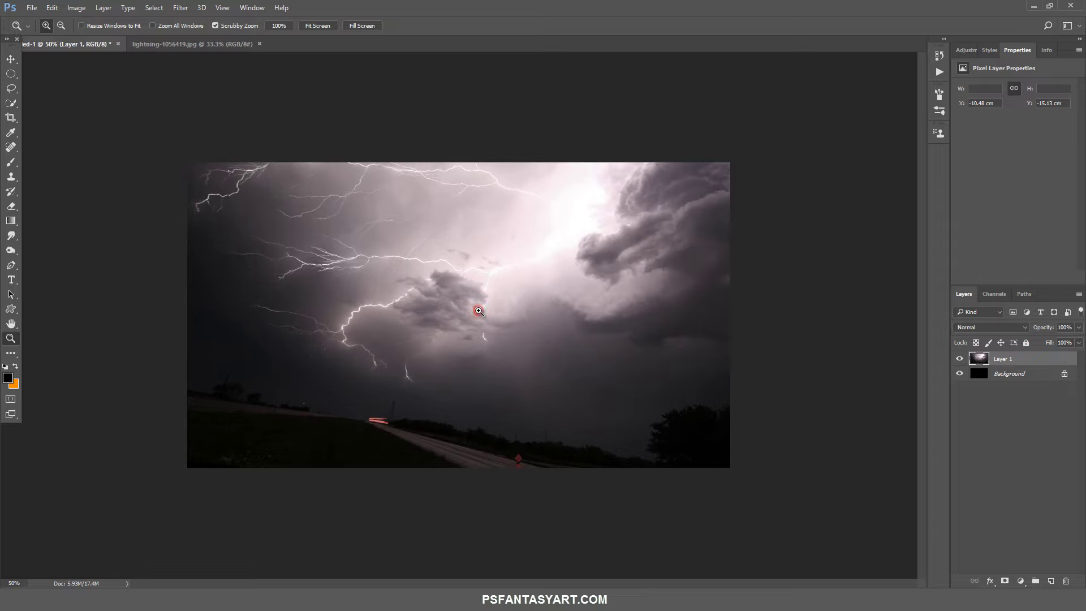
click(478, 311)
click(31, 8)
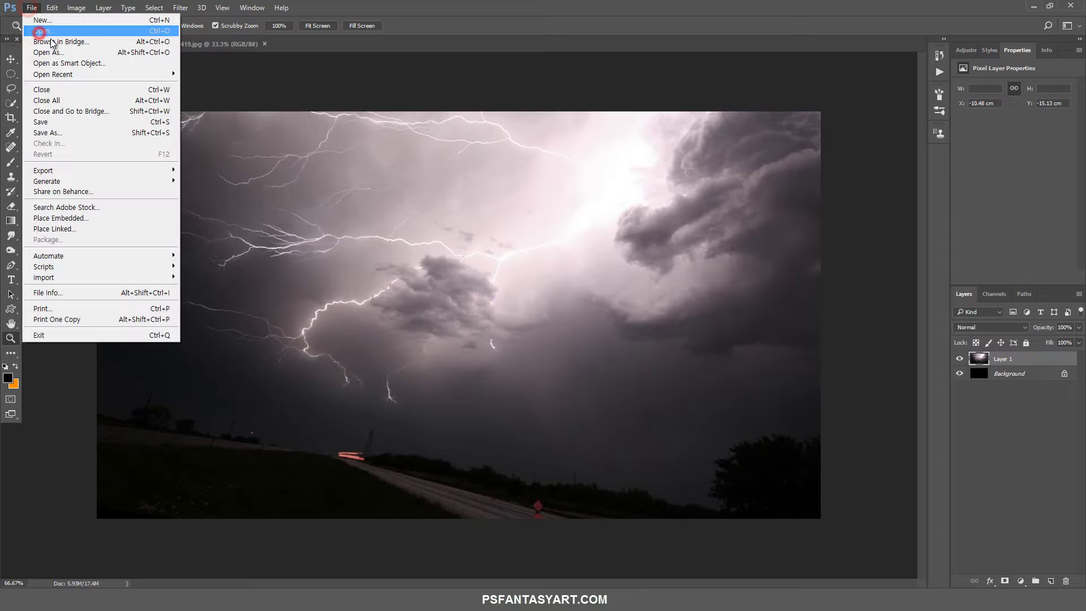
Open the helicopter sea photo and drag it into the composite as Layer 2.
click(41, 31)
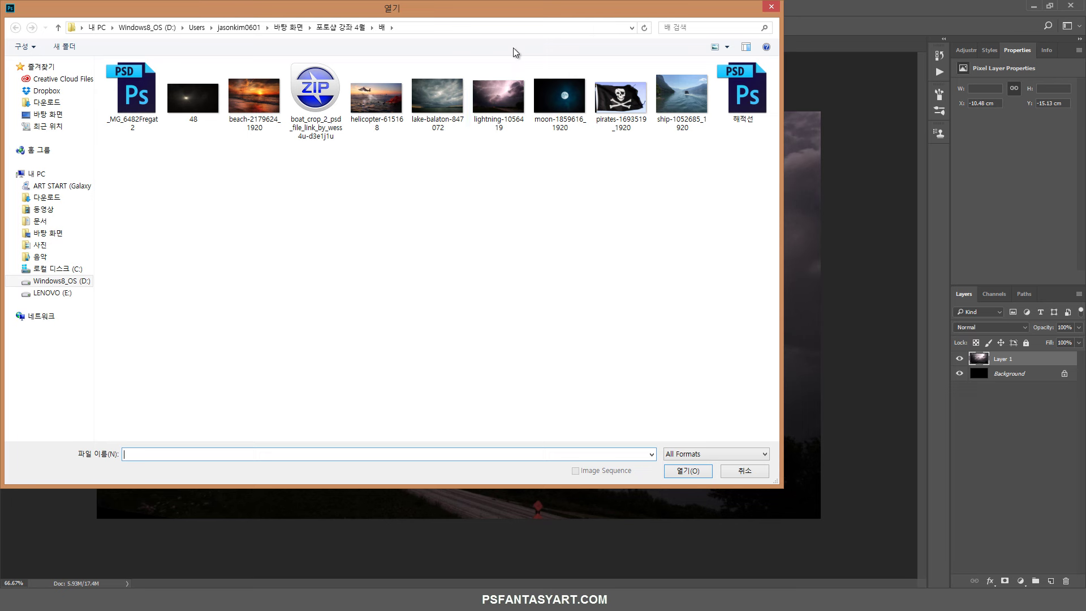
click(365, 113)
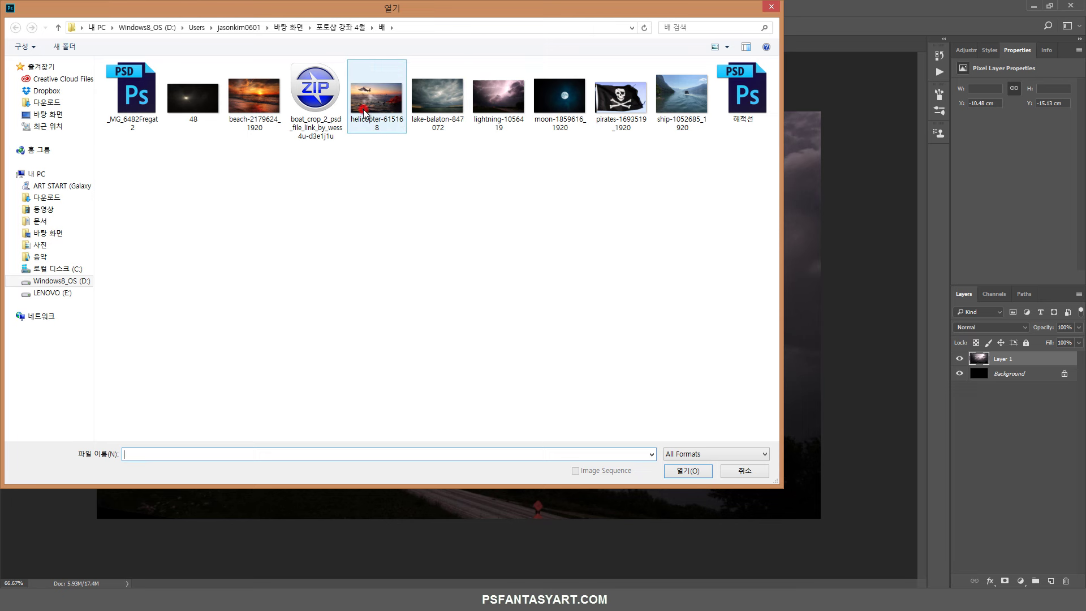
click(673, 470)
click(11, 59)
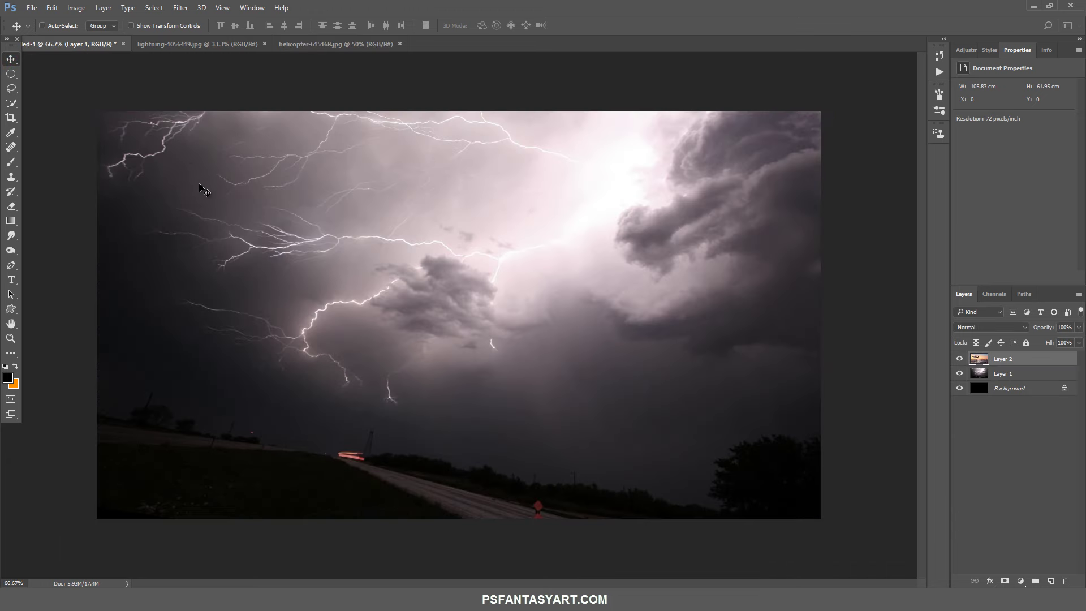
drag(88, 52, 362, 237)
click(11, 339)
drag(490, 242, 445, 297)
Flip Layer 2 horizontally and scale it, restoring opacity to 100%.
key(ctrl+t)
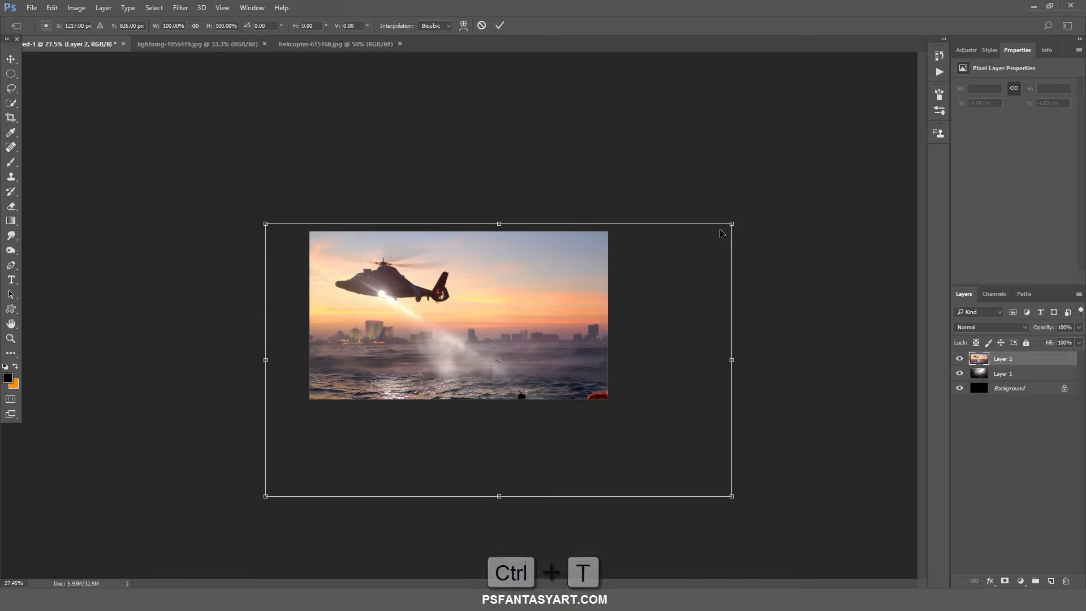
right_click(465, 323)
click(514, 489)
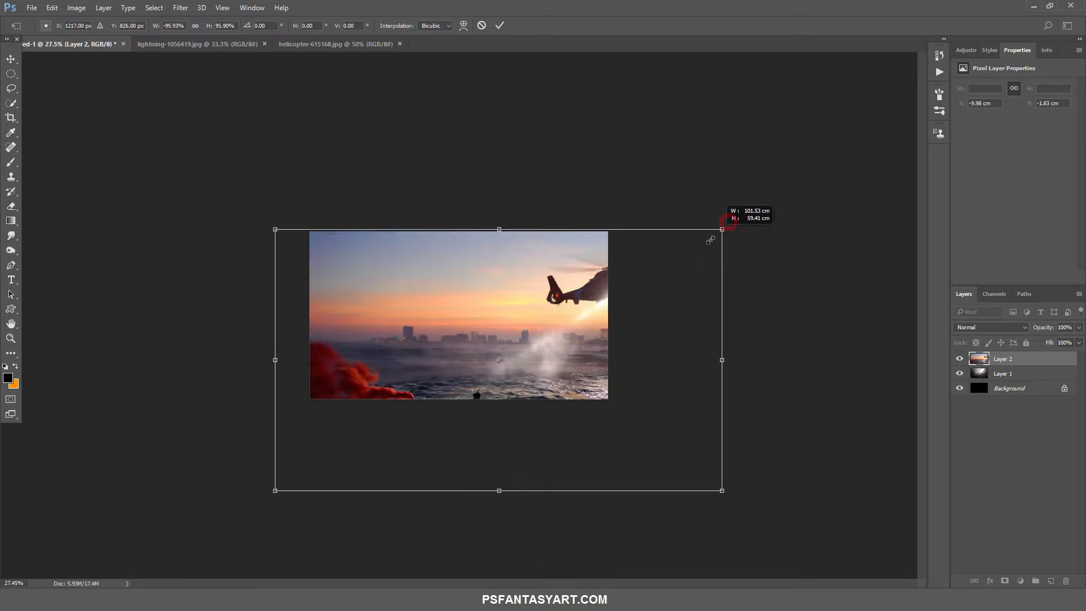
mouse_move(722, 233)
mouse_down()
mouse_move(646, 278)
mouse_move(665, 242)
mouse_up()
click(1078, 327)
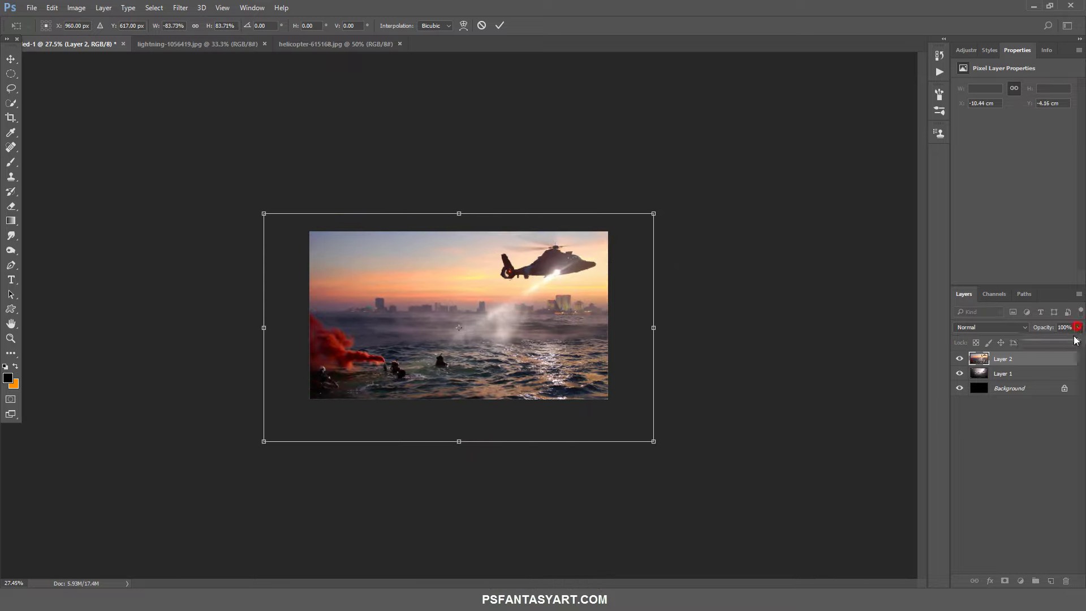
drag(1043, 341, 1045, 341)
drag(458, 328, 439, 328)
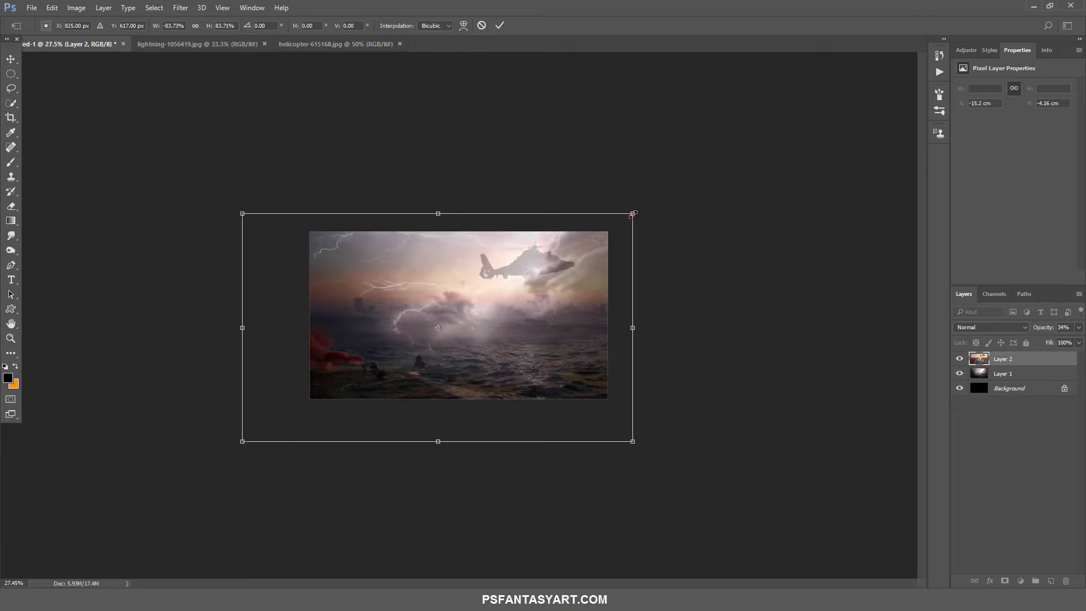
drag(635, 213, 641, 235)
click(1078, 327)
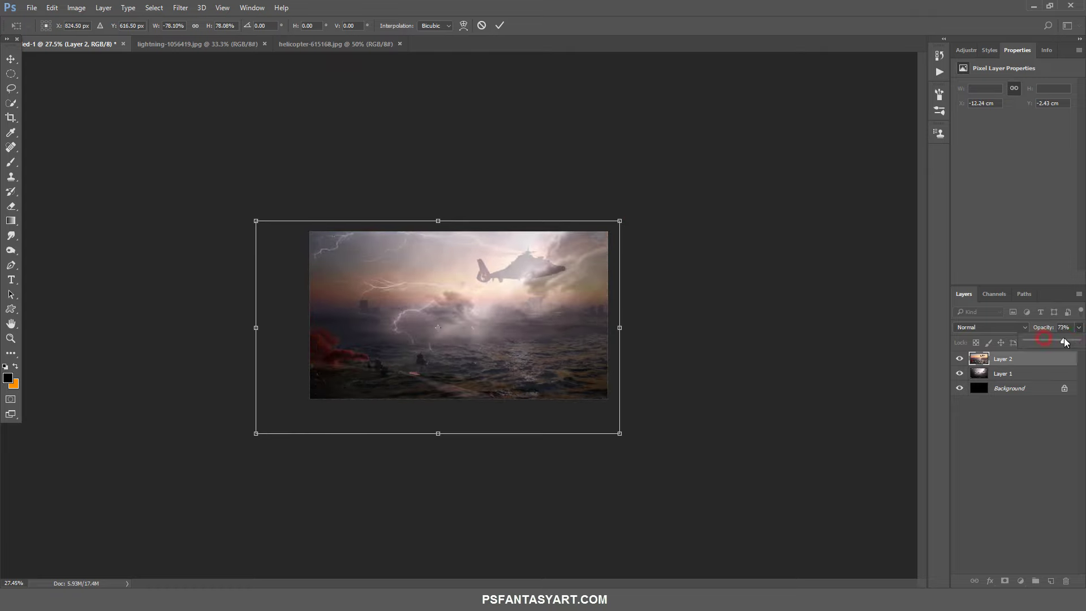
drag(1064, 342, 1084, 342)
Fine-tune the sea photo's position and size, then commit the transform.
drag(561, 372, 561, 361)
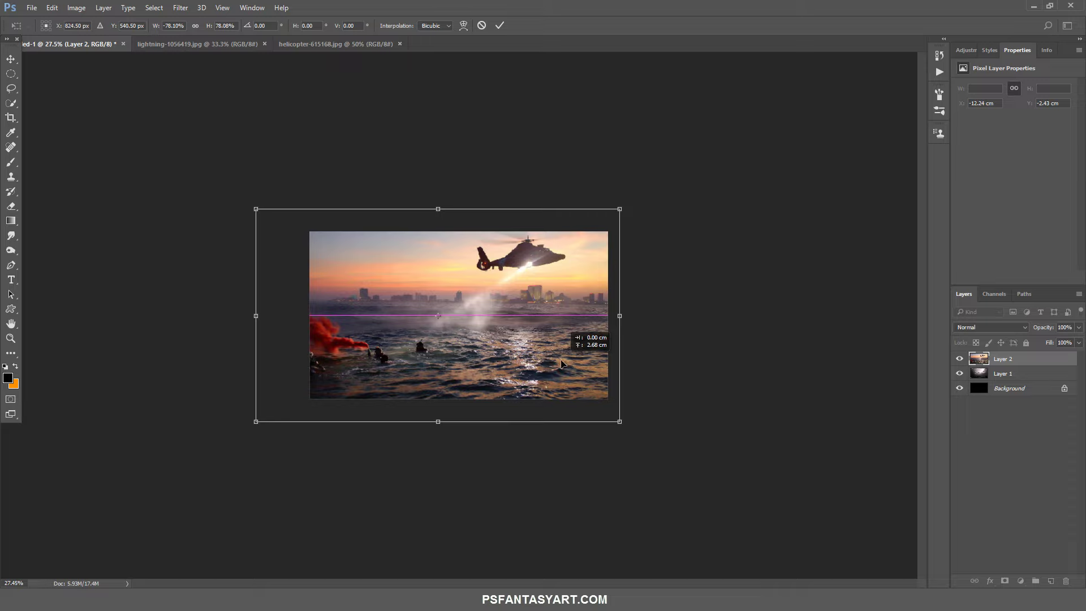
drag(561, 361, 563, 360)
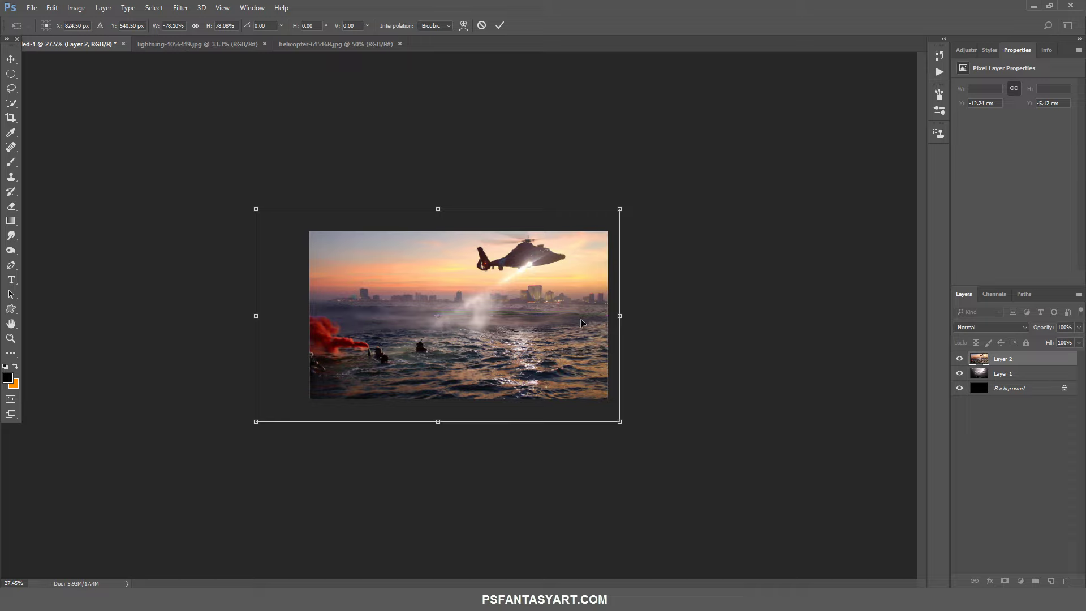
drag(577, 323, 566, 325)
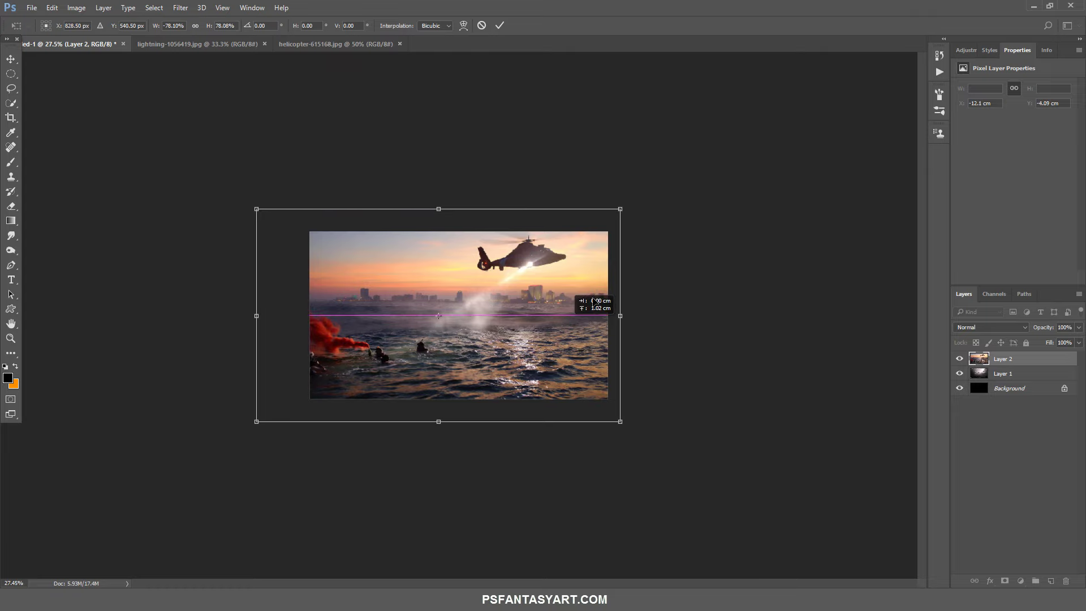
drag(620, 209, 624, 206)
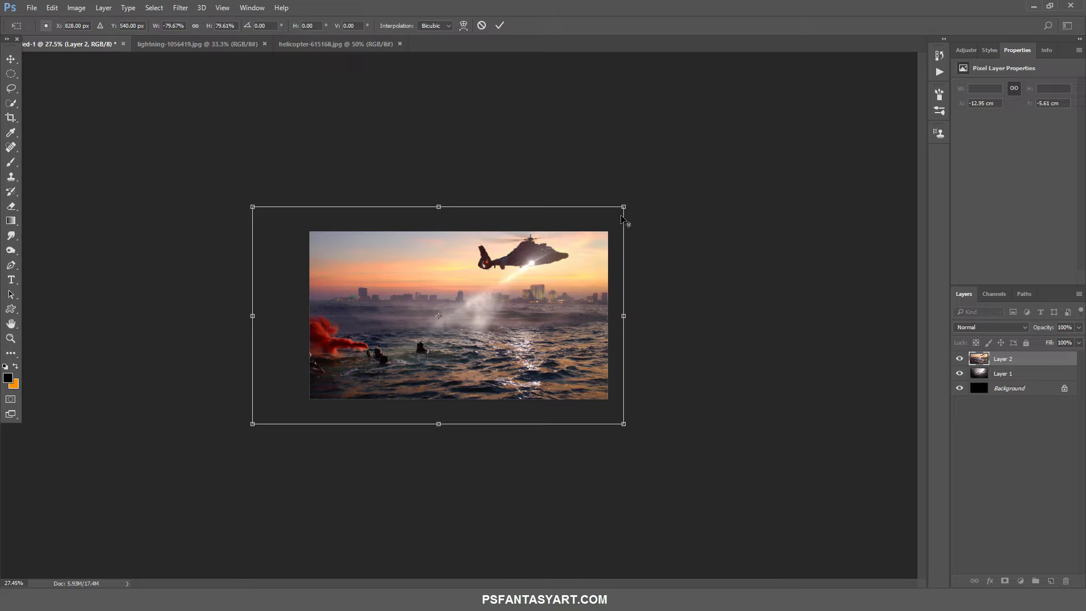
drag(622, 208, 621, 210)
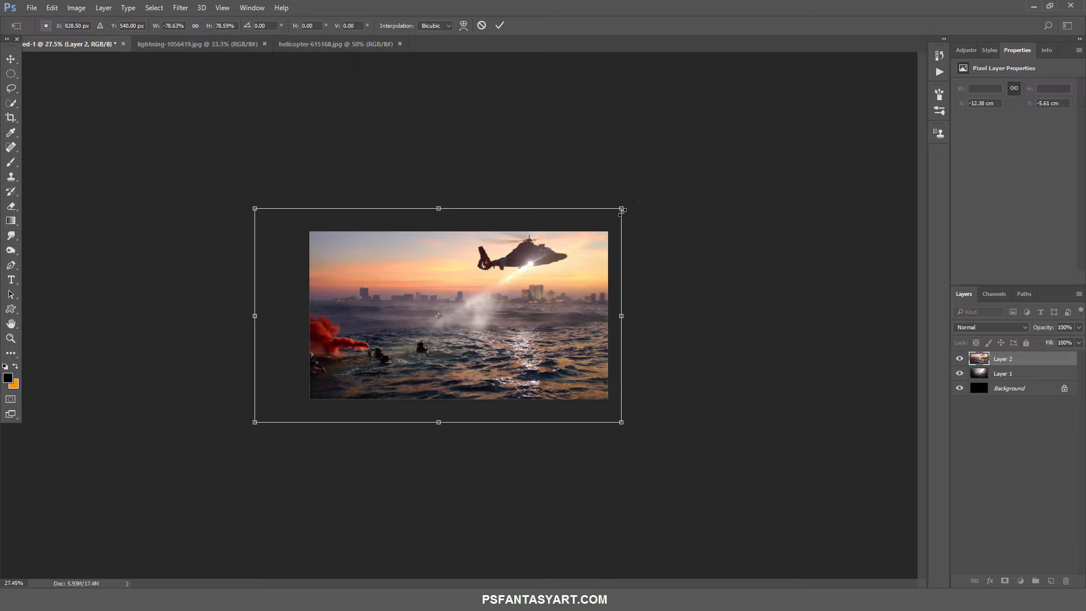
click(501, 25)
At 50% zoom, enlarge the sea photo slightly about its centre.
key(z)
click(476, 362)
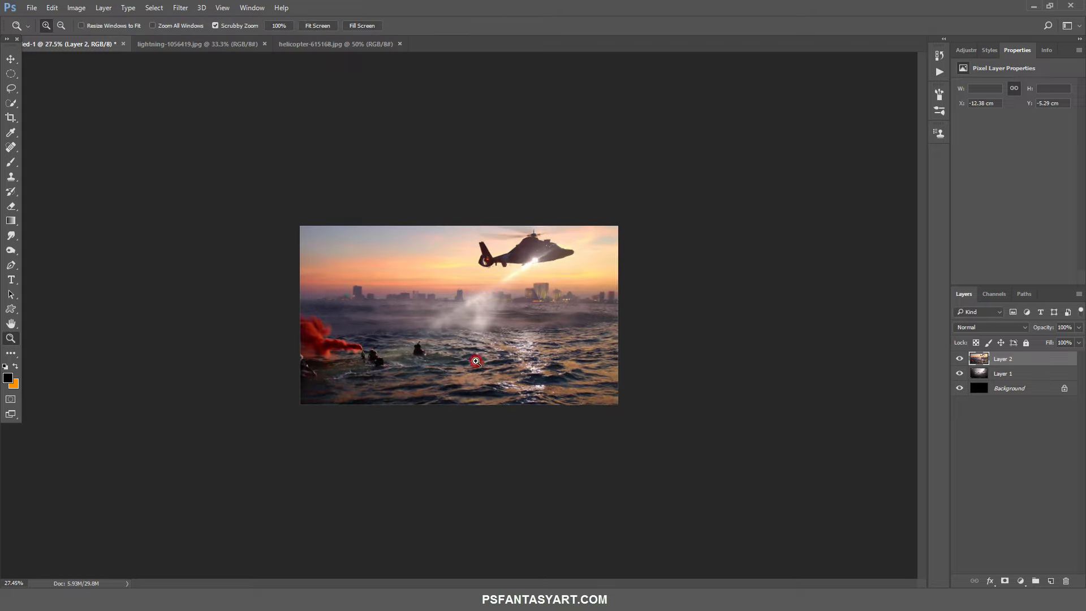
click(10, 62)
key(ctrl+t)
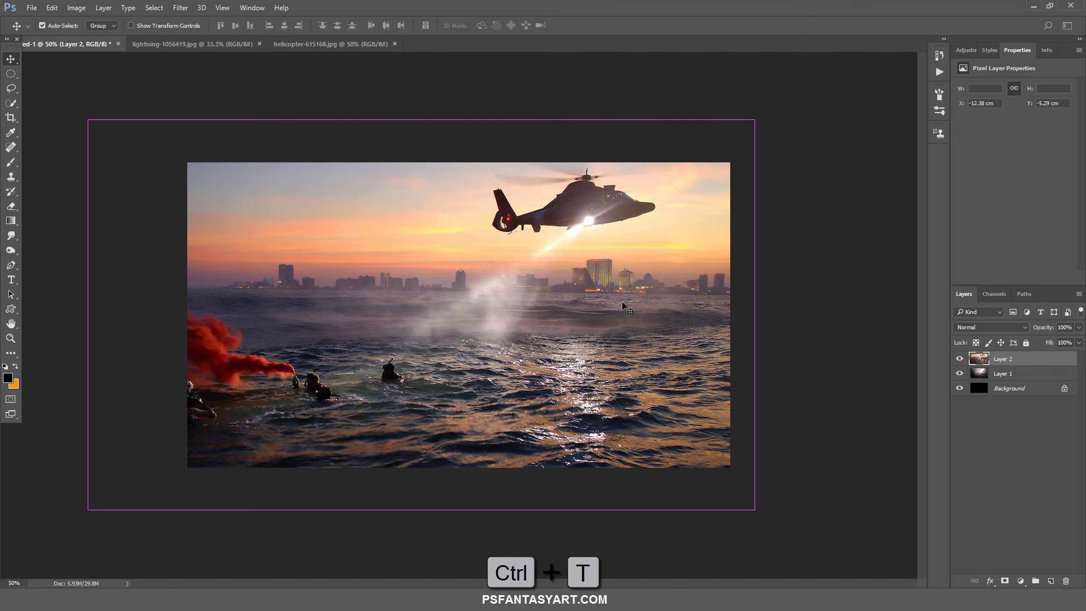
drag(760, 124, 764, 120)
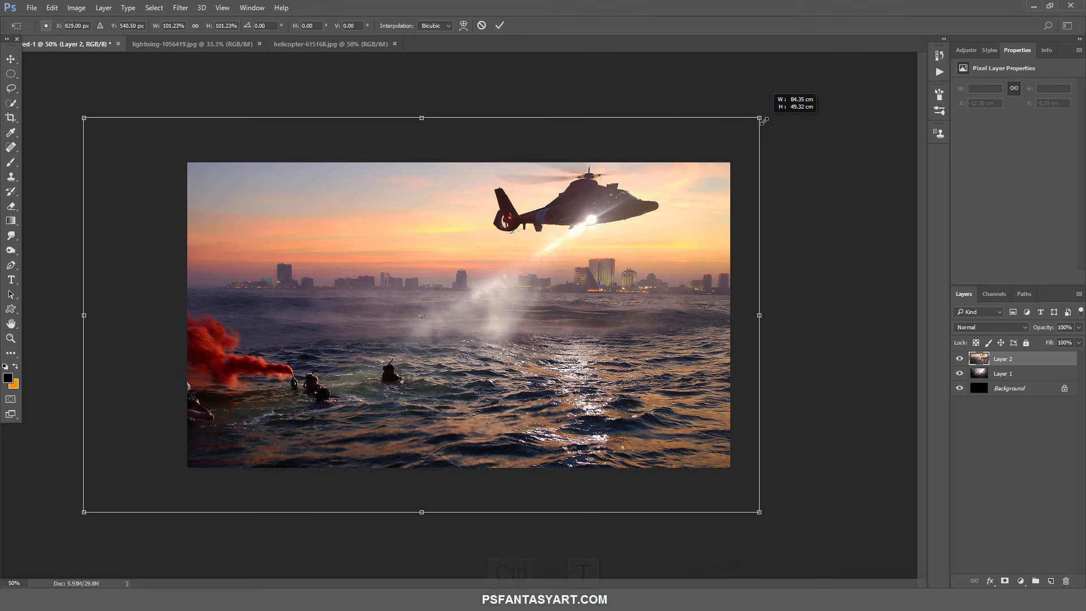
click(499, 25)
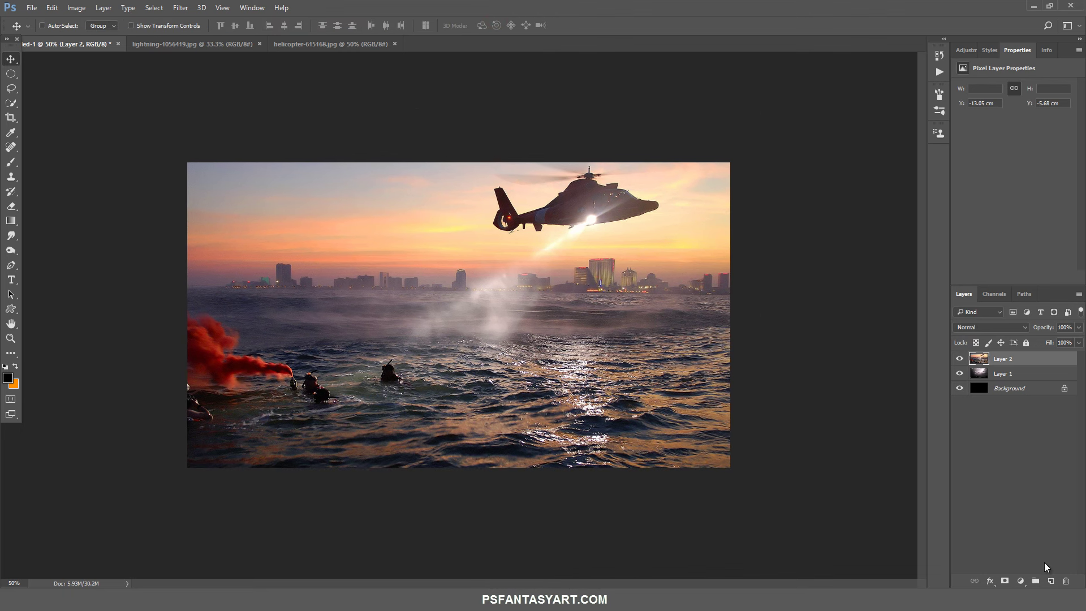
Add a new layer clipped to Layer 2 and set Clone Stamp to Current & Below.
click(1051, 581)
alt+click(1043, 360)
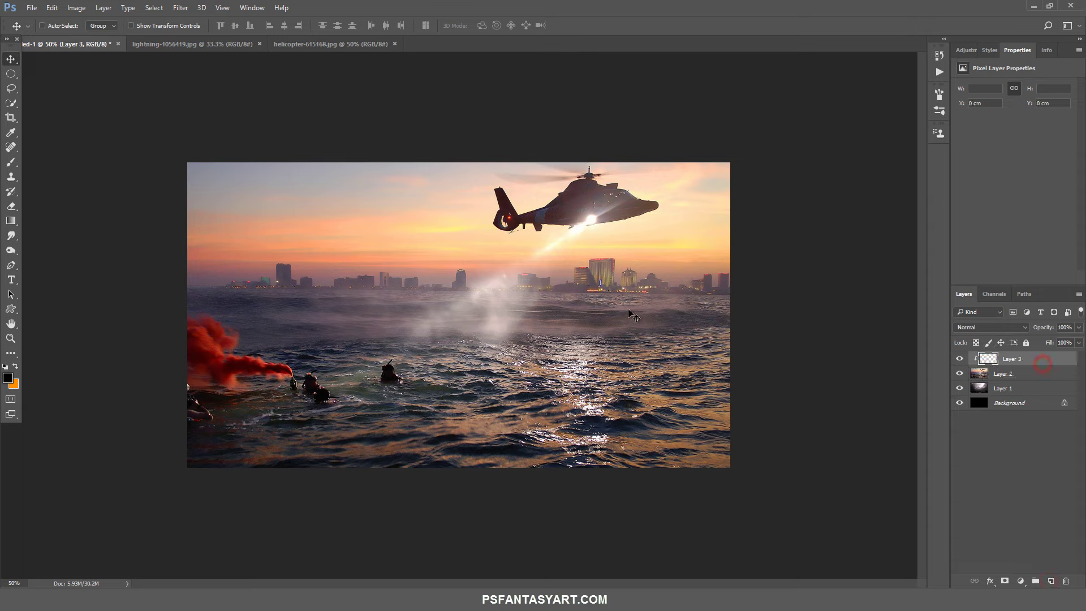
click(10, 176)
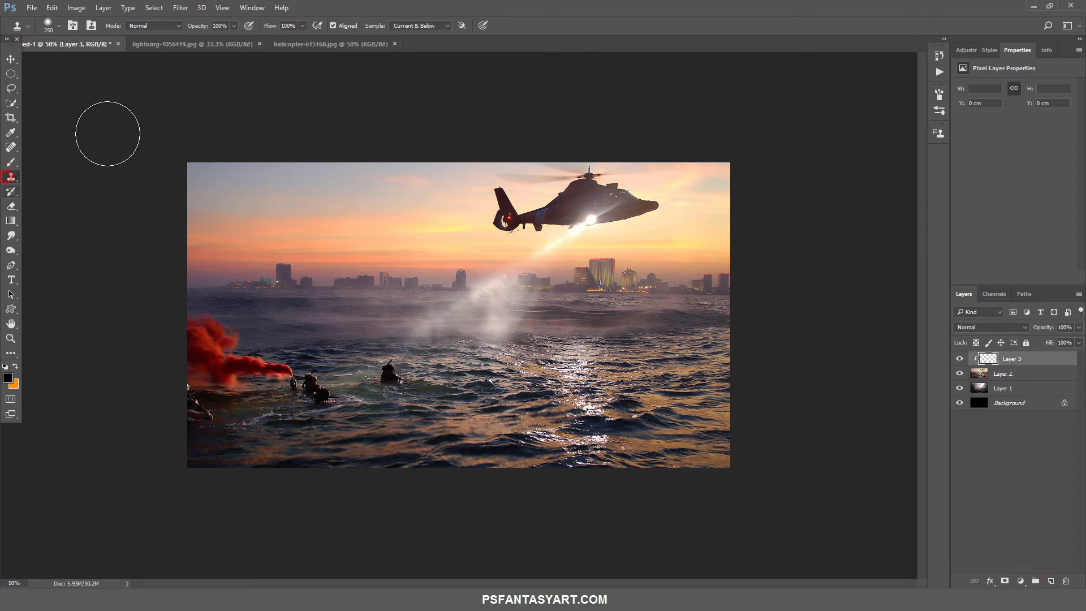
click(425, 26)
click(424, 33)
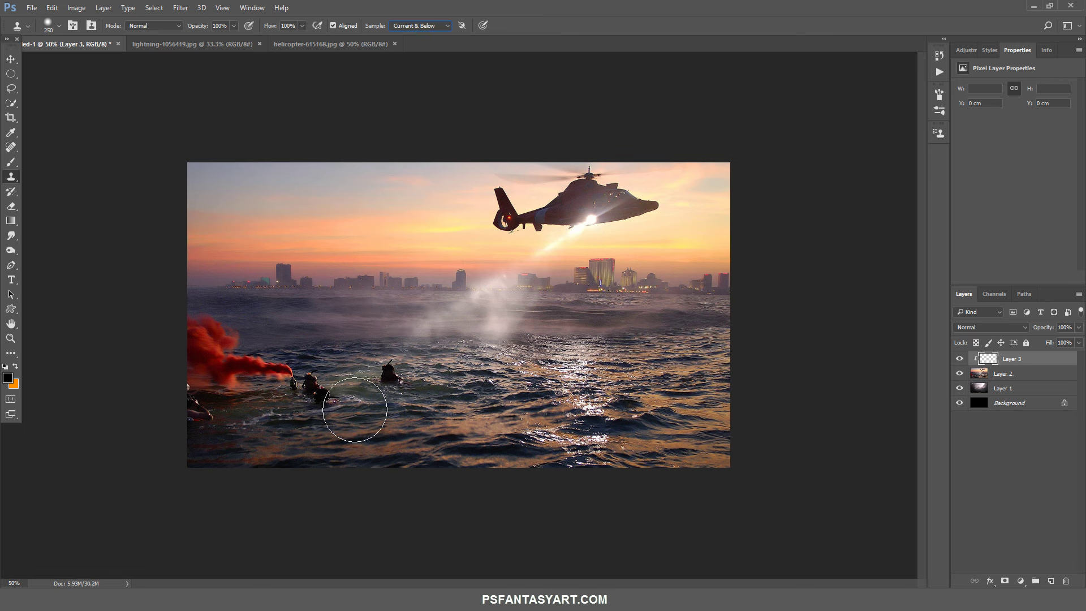
scroll(412, 447, up, 1)
scroll(411, 447, up, 1)
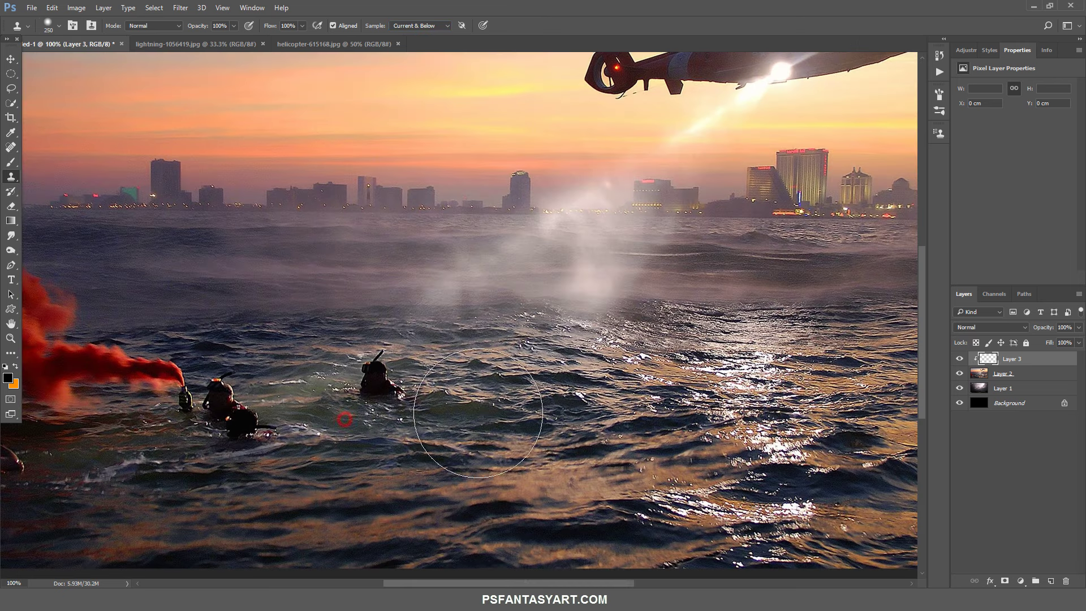
Clone clean water over the swimmers in the sea.
alt+click(516, 397)
drag(375, 375, 390, 415)
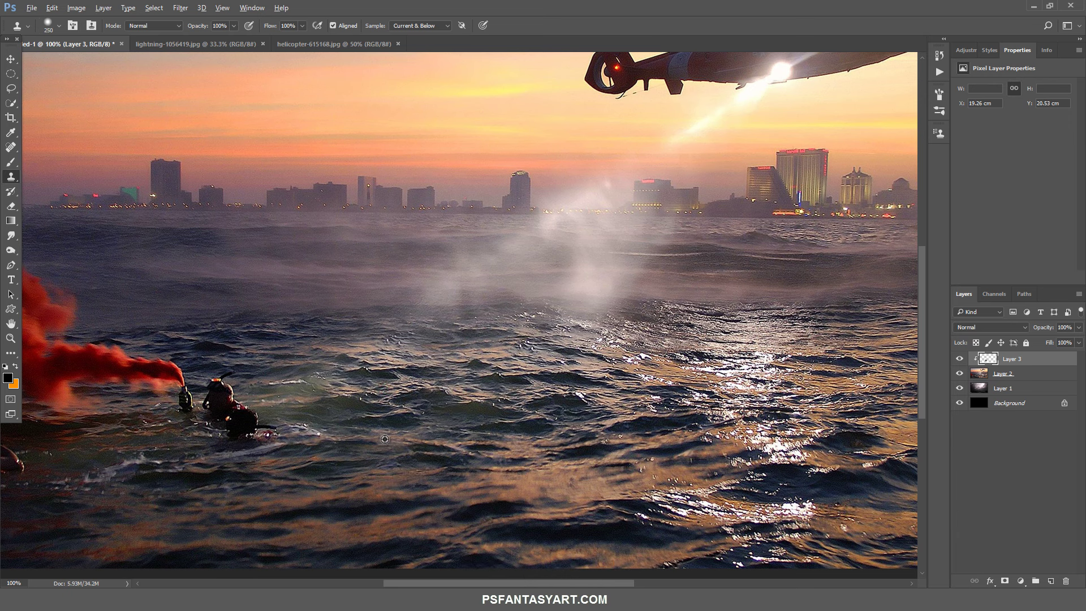
alt+click(405, 425)
mouse_move(187, 396)
mouse_down()
mouse_move(272, 421)
mouse_move(622, 352)
mouse_up()
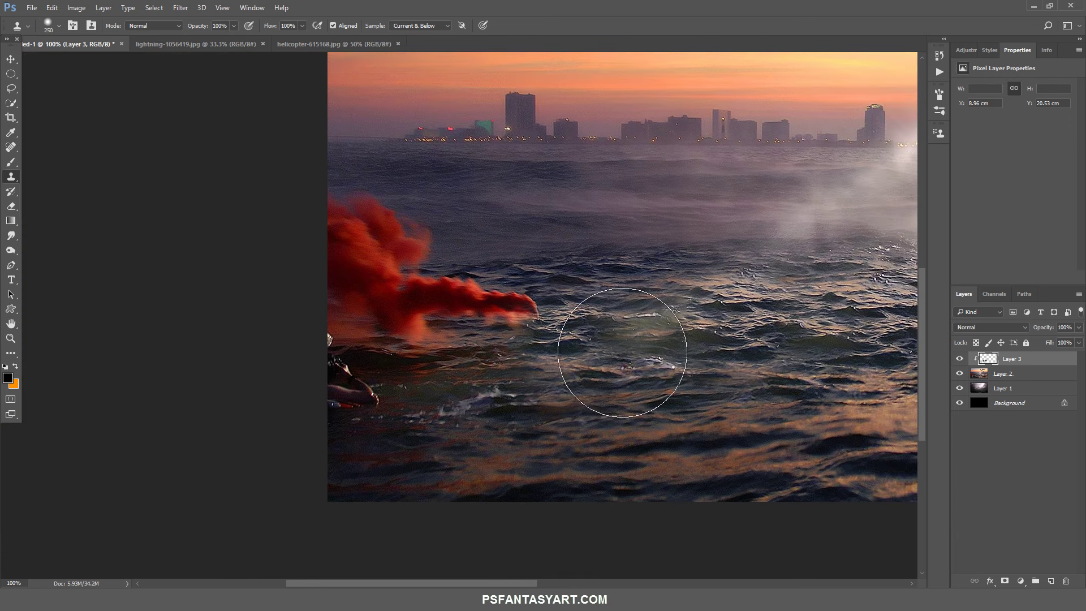
Clone water over the red smoke until it is fully painted out.
alt+click(627, 302)
drag(416, 286, 526, 310)
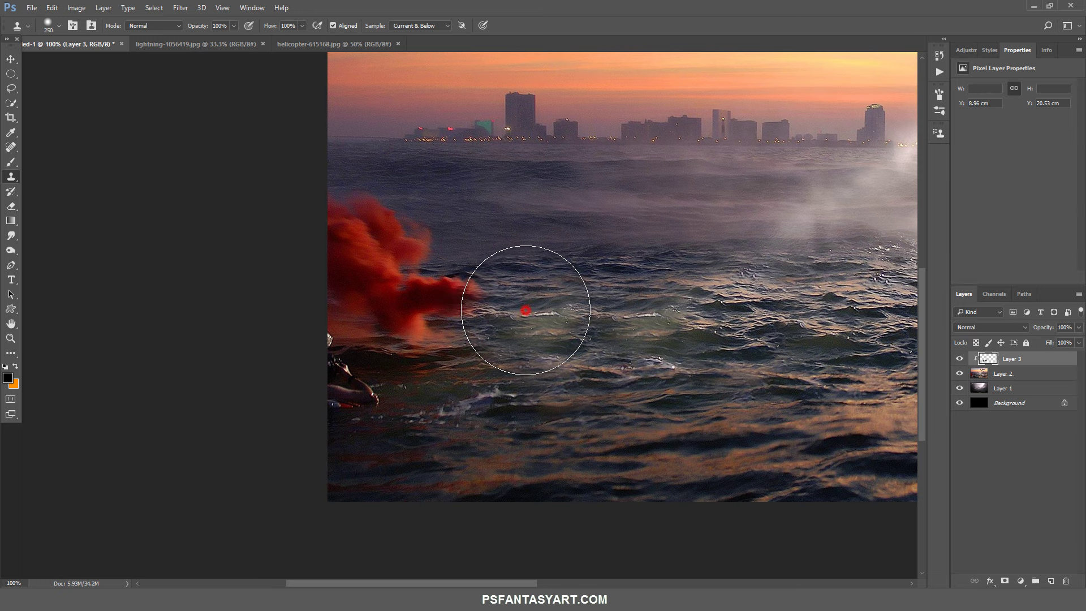
drag(400, 291, 436, 302)
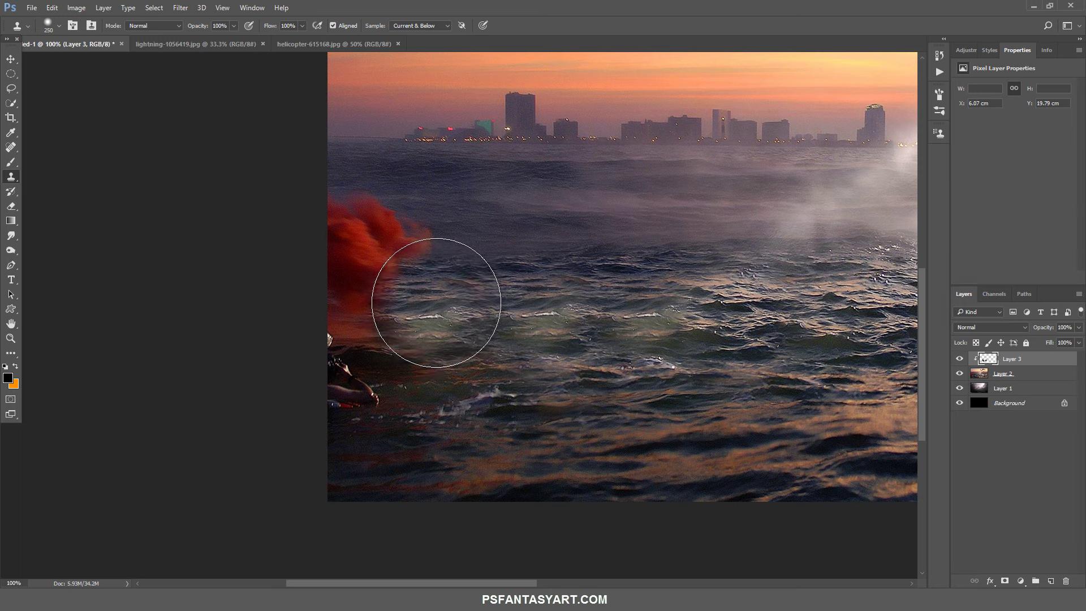
key(ctrl+z)
alt+click(532, 277)
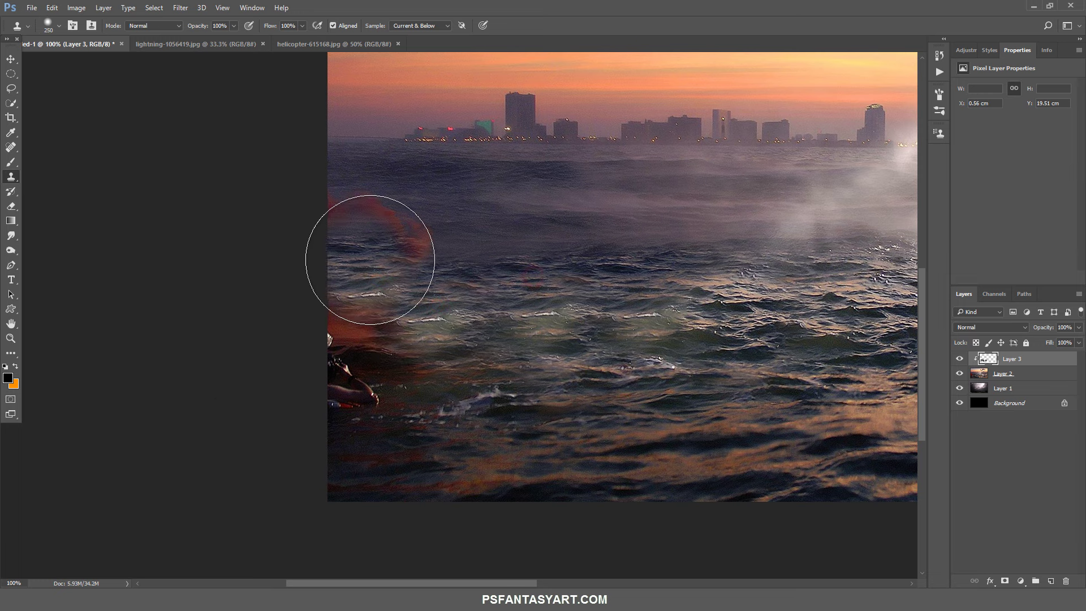
drag(375, 267, 359, 279)
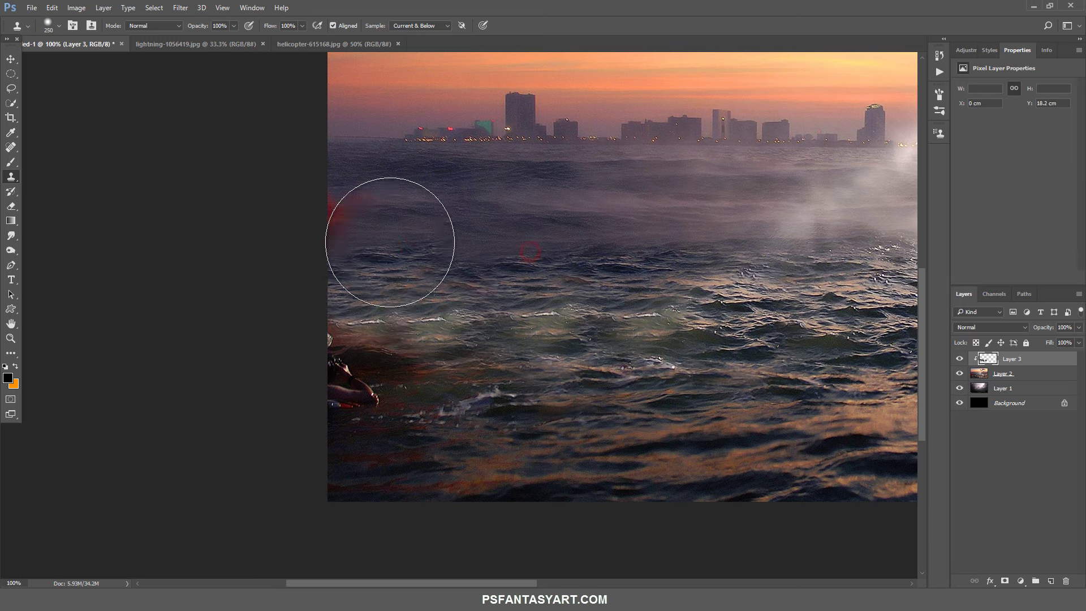
alt+click(491, 239)
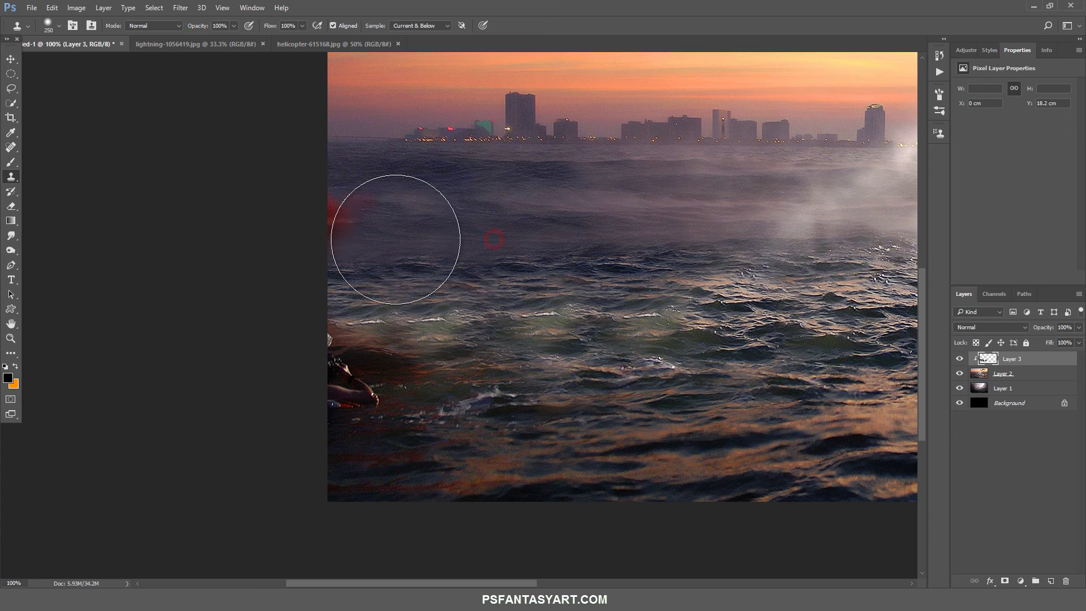
drag(395, 225, 365, 243)
key(bracketright)
key(bracketright)
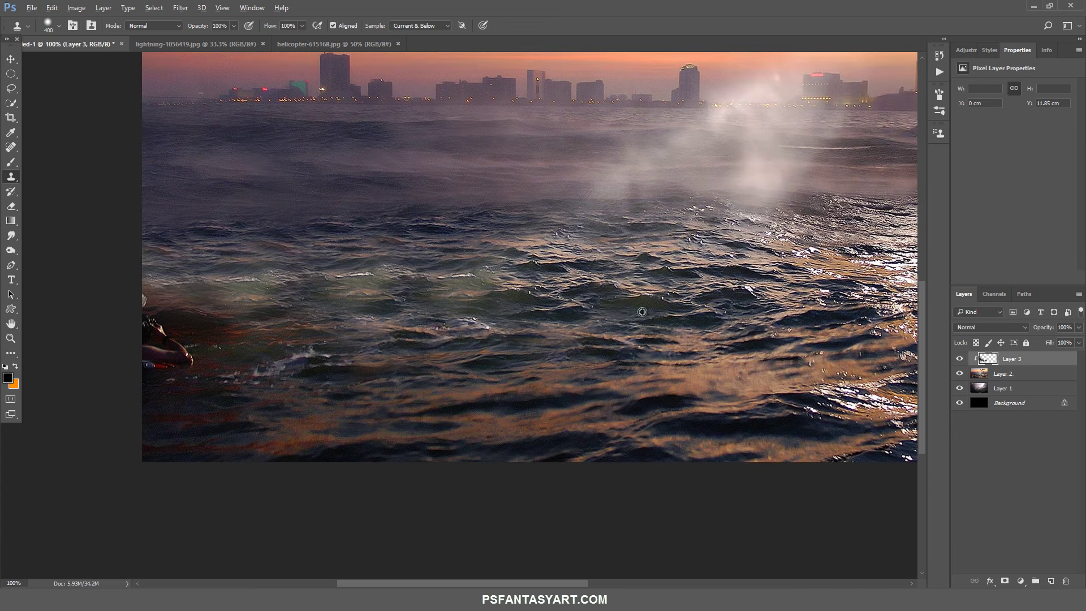
key(bracketleft)
key(bracketleft)
Cover the remaining swimmer's head and the red object at the left edge.
alt+click(675, 300)
drag(214, 284, 195, 291)
alt+click(392, 374)
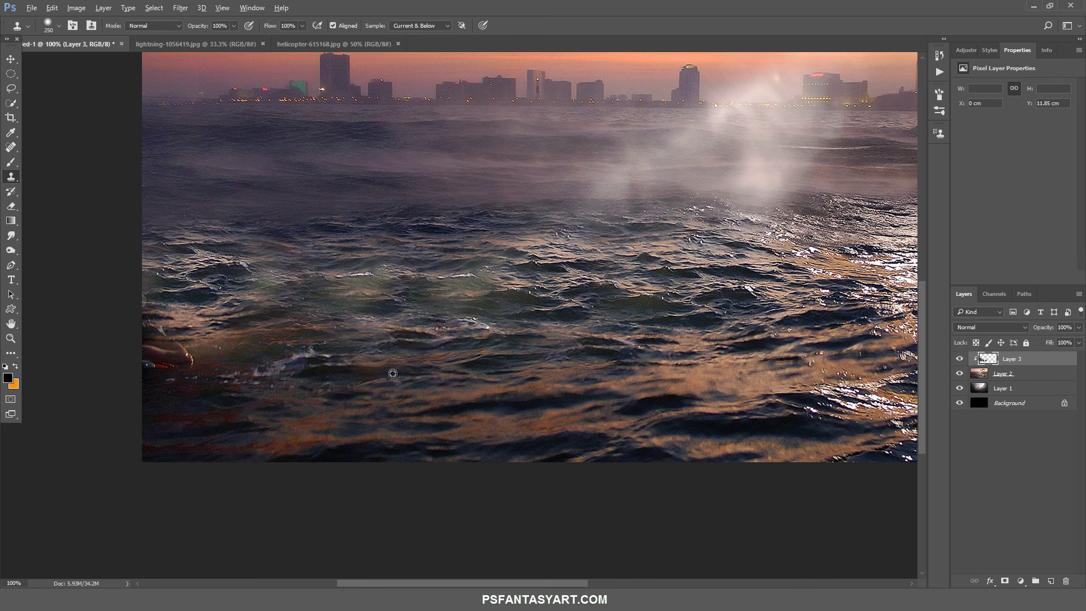
click(158, 351)
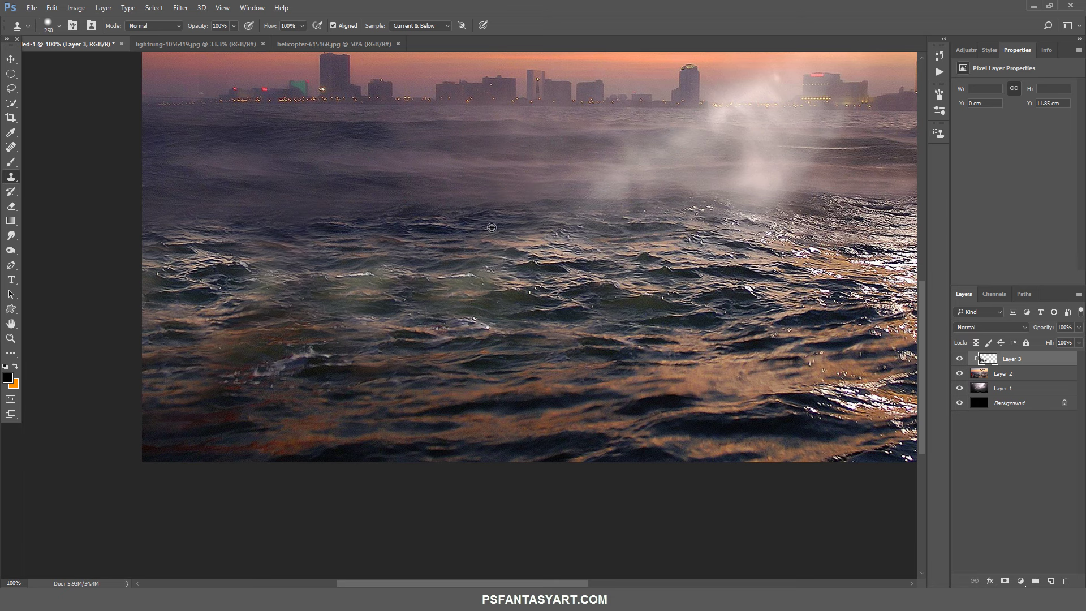
click(9, 338)
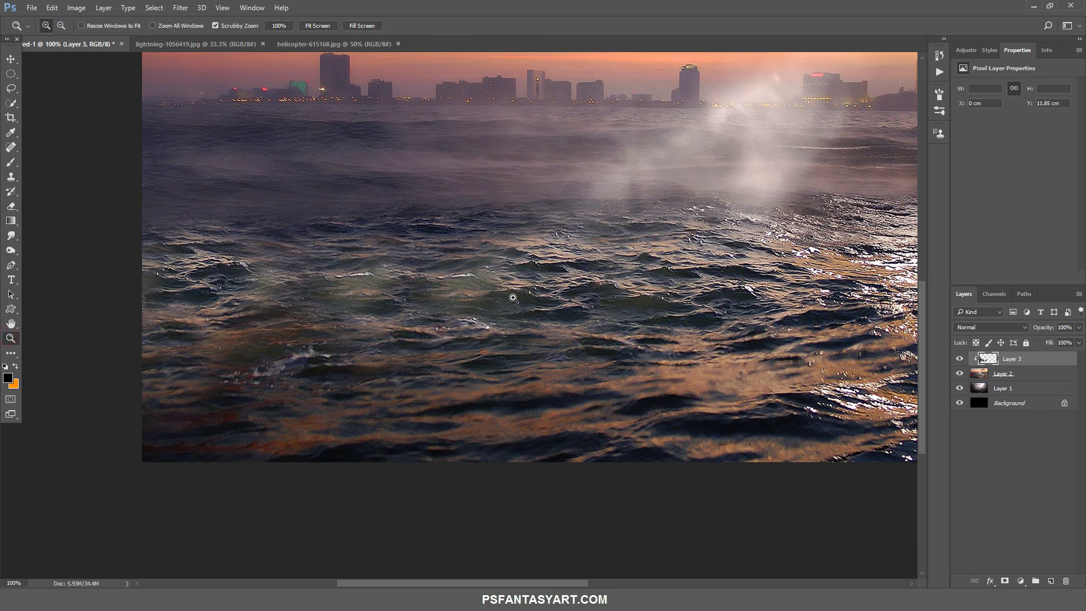
Fit the image on screen and add a new Layer 4 clipped to the layer below.
right_click(418, 316)
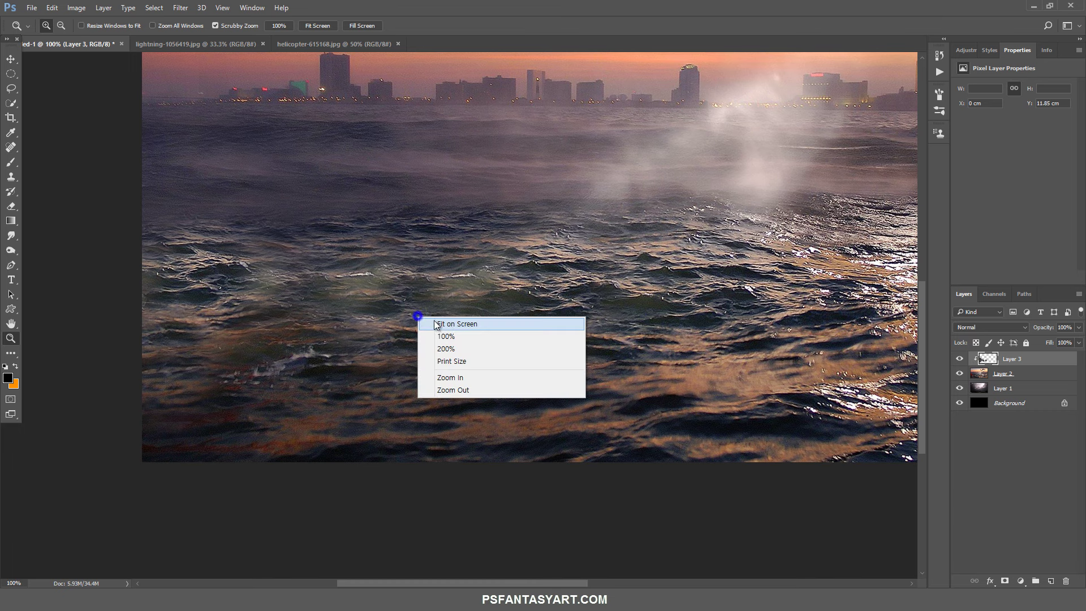
click(447, 325)
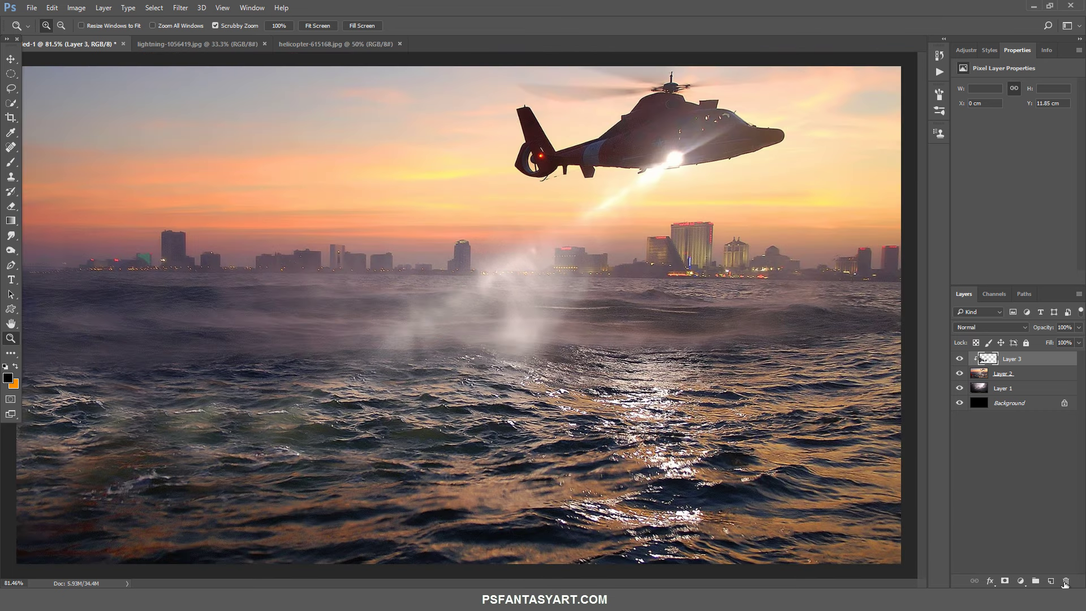
click(1049, 581)
alt+click(1038, 364)
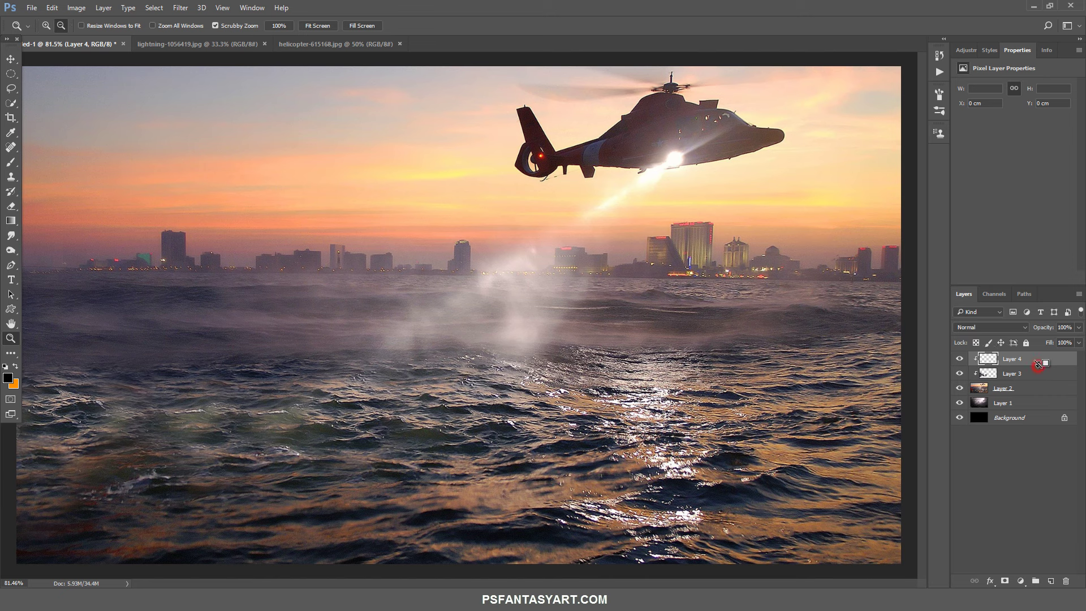
Paint black over the lower-left water with a soft round brush at 100% opacity.
click(8, 161)
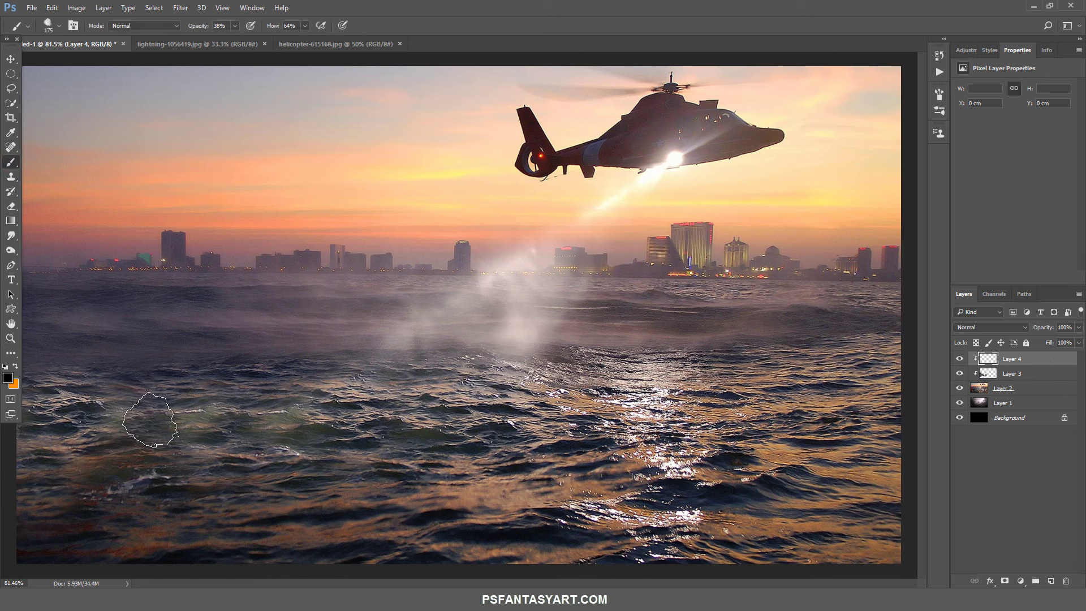
right_click(197, 317)
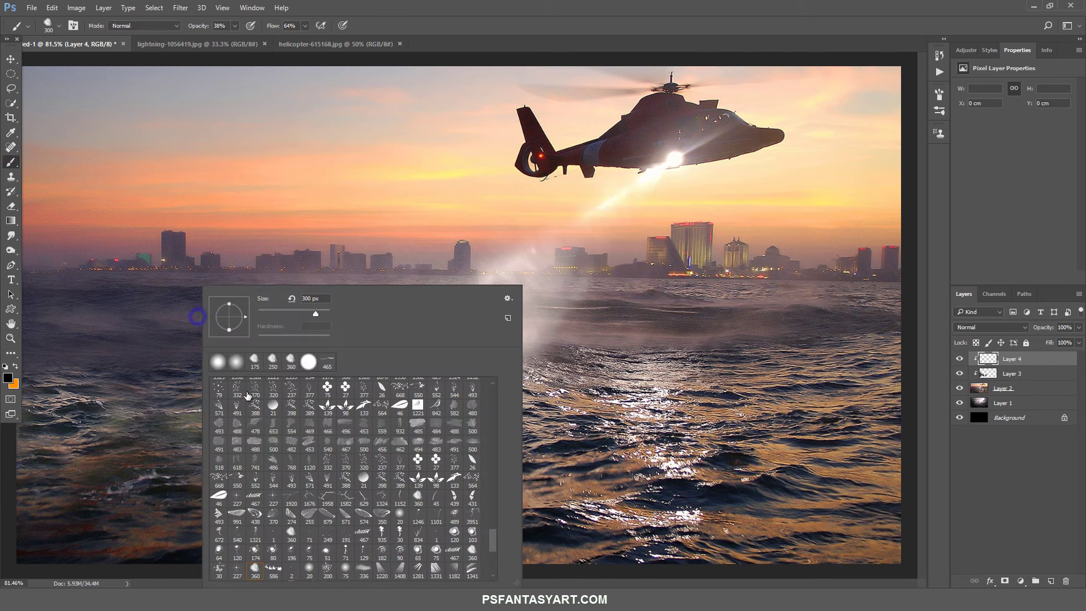
double_click(240, 370)
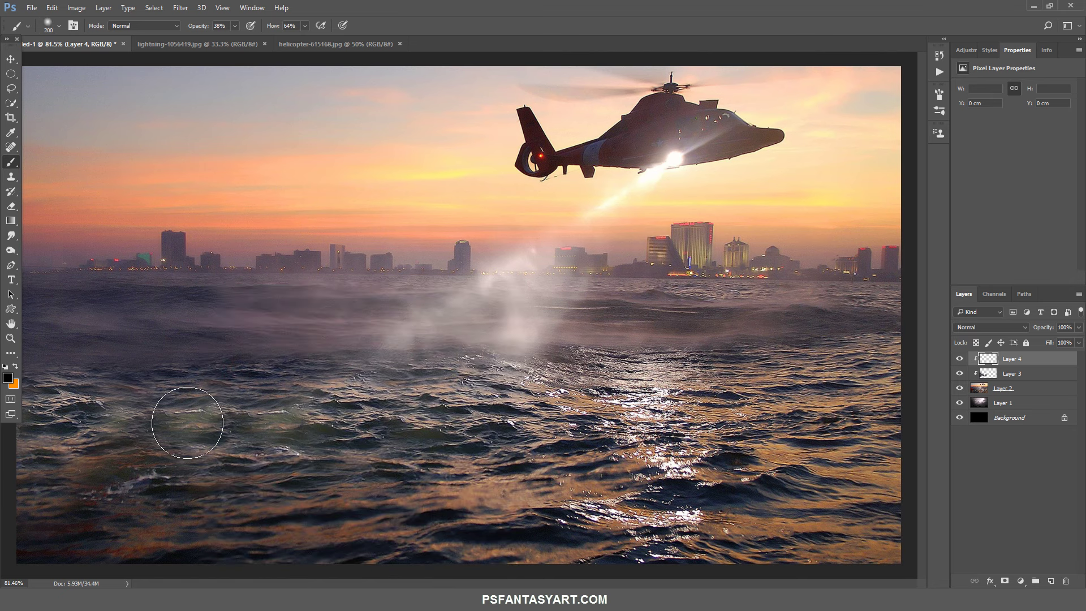
click(234, 26)
drag(233, 37, 327, 38)
click(305, 26)
mouse_move(85, 400)
mouse_down()
mouse_move(109, 405)
mouse_move(58, 450)
mouse_move(281, 429)
mouse_move(19, 460)
mouse_move(339, 468)
mouse_up()
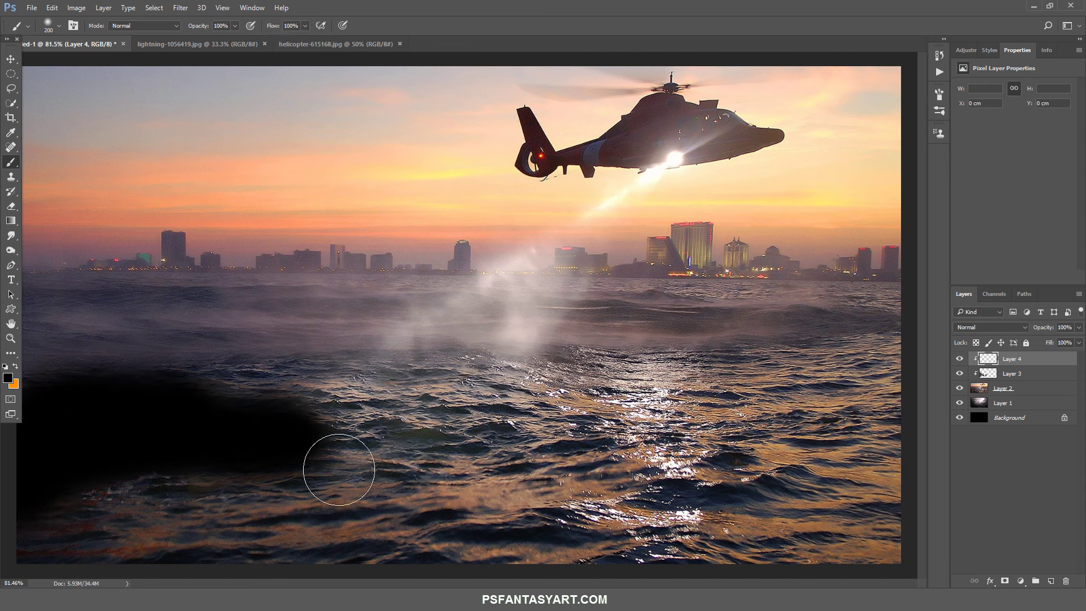
Fade Layer 4 to 23% opacity and compare it hidden versus shown.
click(1079, 328)
drag(1057, 338, 1043, 337)
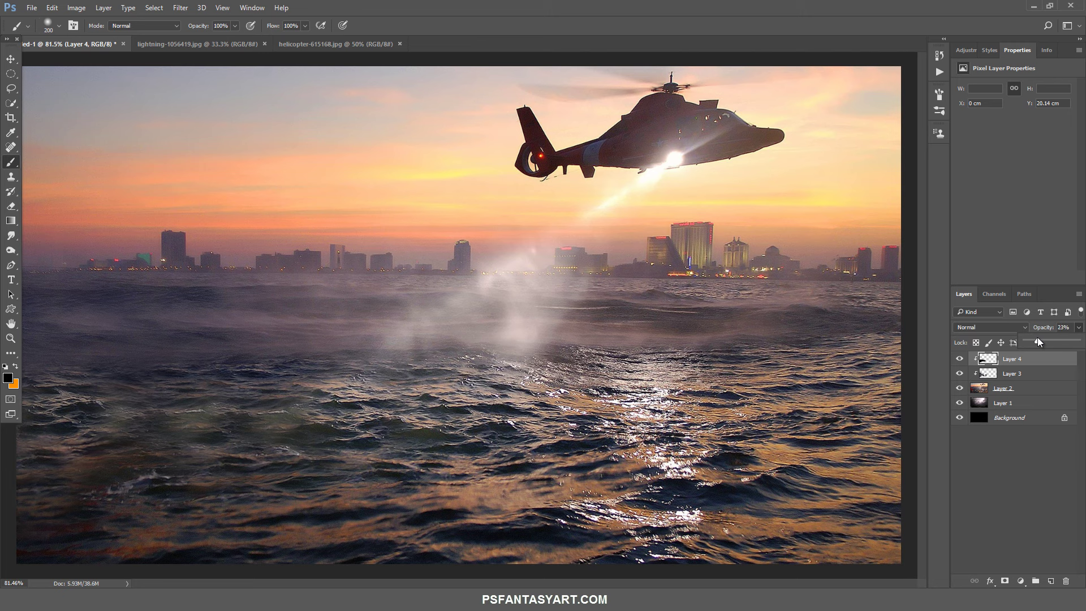
click(960, 360)
click(960, 358)
click(985, 391)
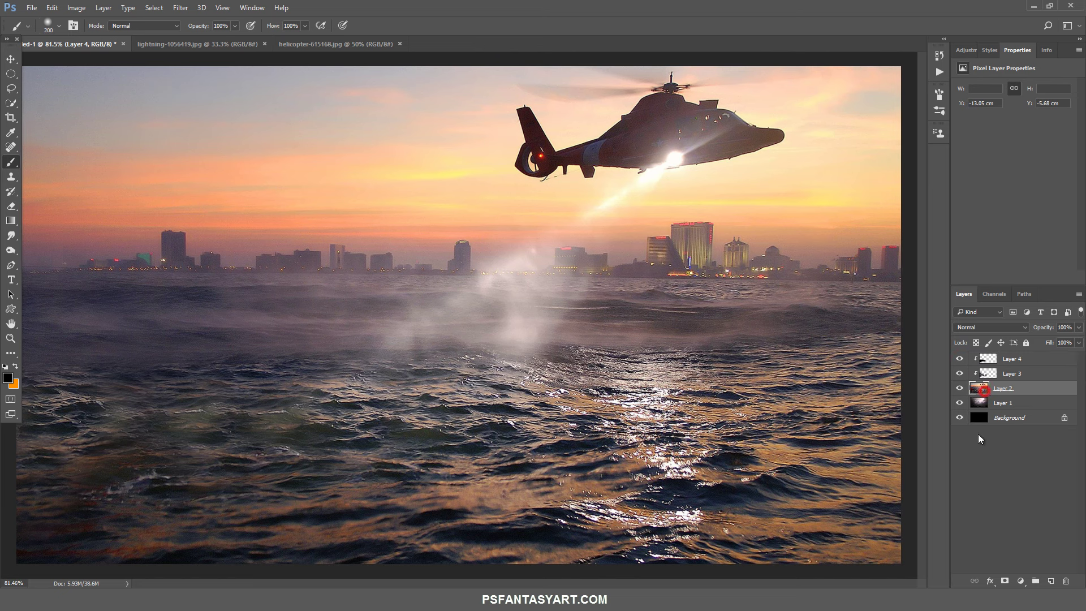
Add a layer mask to Layer 2, reset colours to black and white, and fit the view.
click(1005, 581)
click(6, 366)
click(10, 339)
right_click(280, 386)
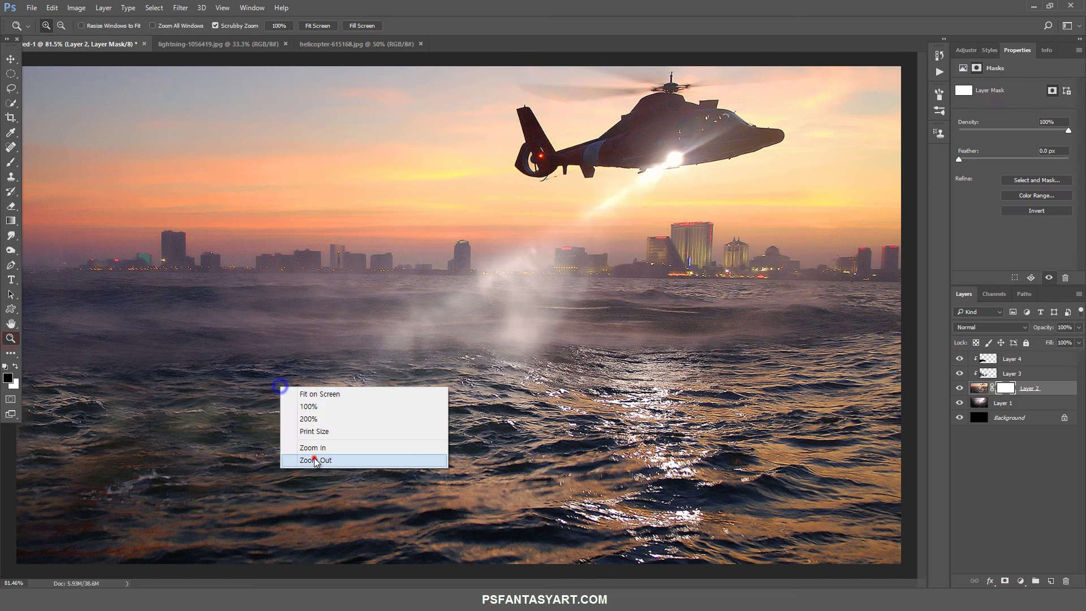
click(315, 460)
Paint black with an 800 px brush across the top of Layer 2's mask.
click(11, 161)
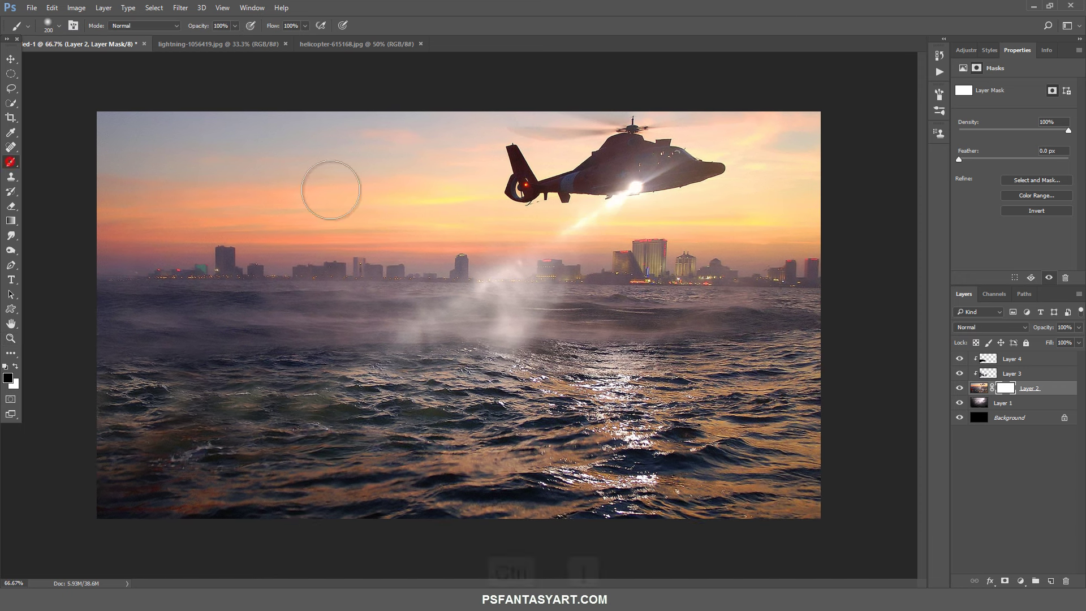
key(ctrl+bracketright)
key(bracketright)
key(bracketright)
key(bracketright)
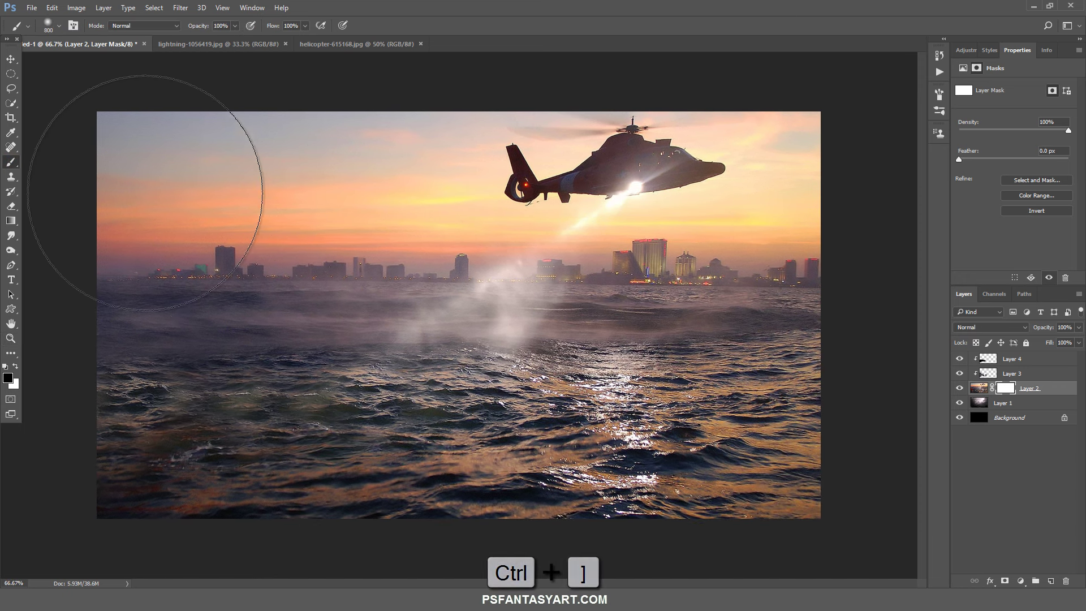
drag(134, 210, 818, 209)
drag(866, 209, 73, 96)
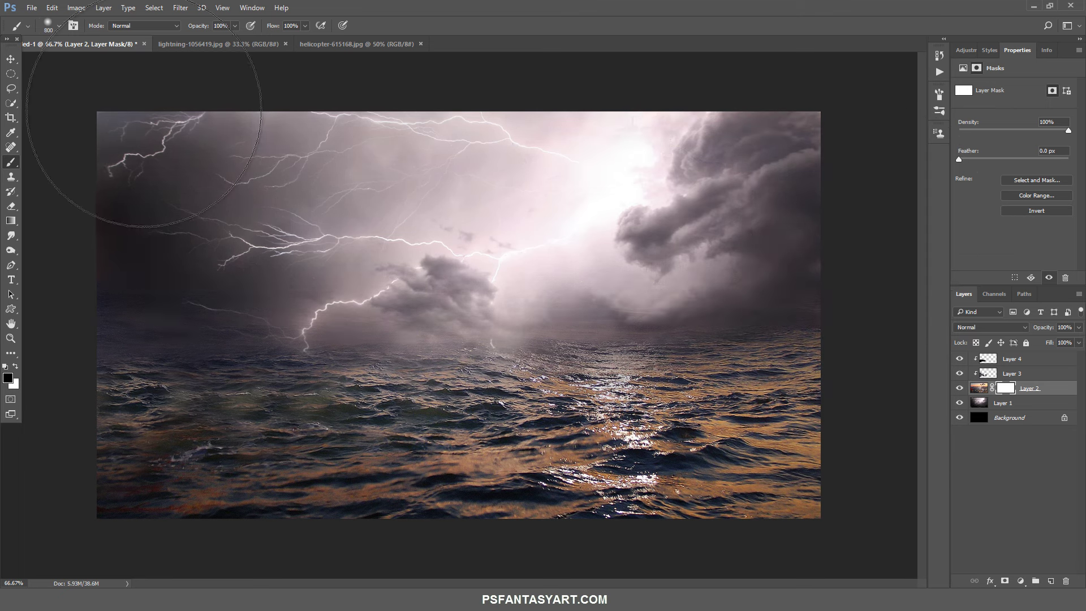
click(170, 208)
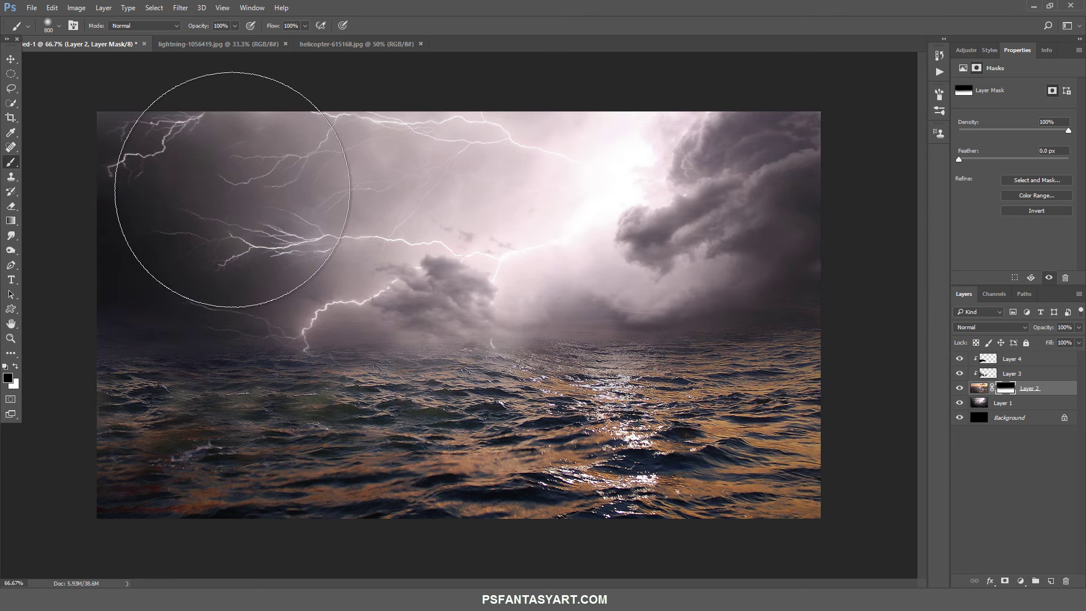
click(141, 170)
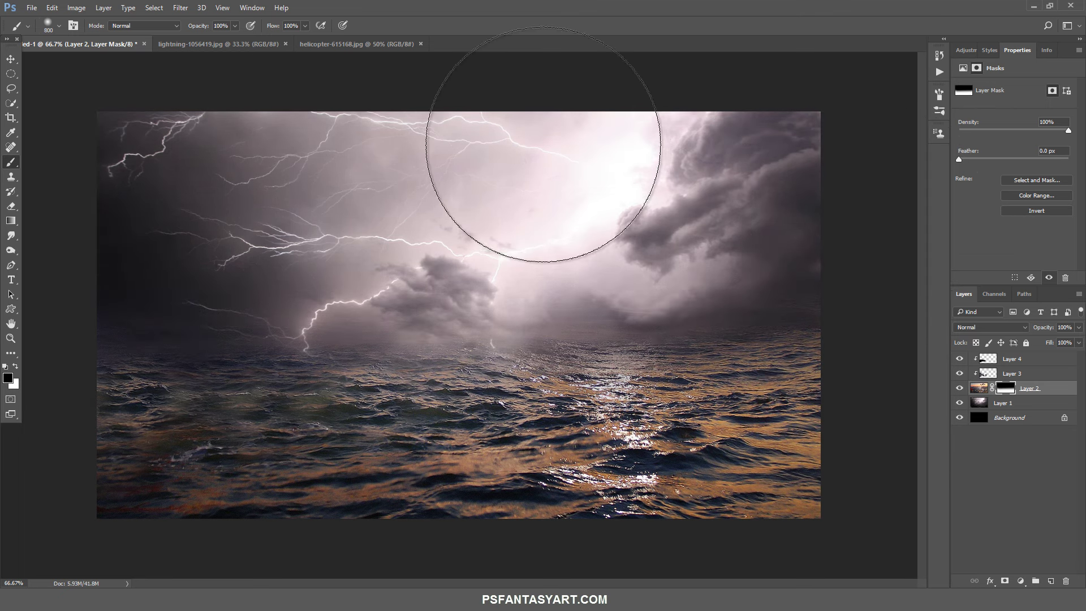
click(31, 8)
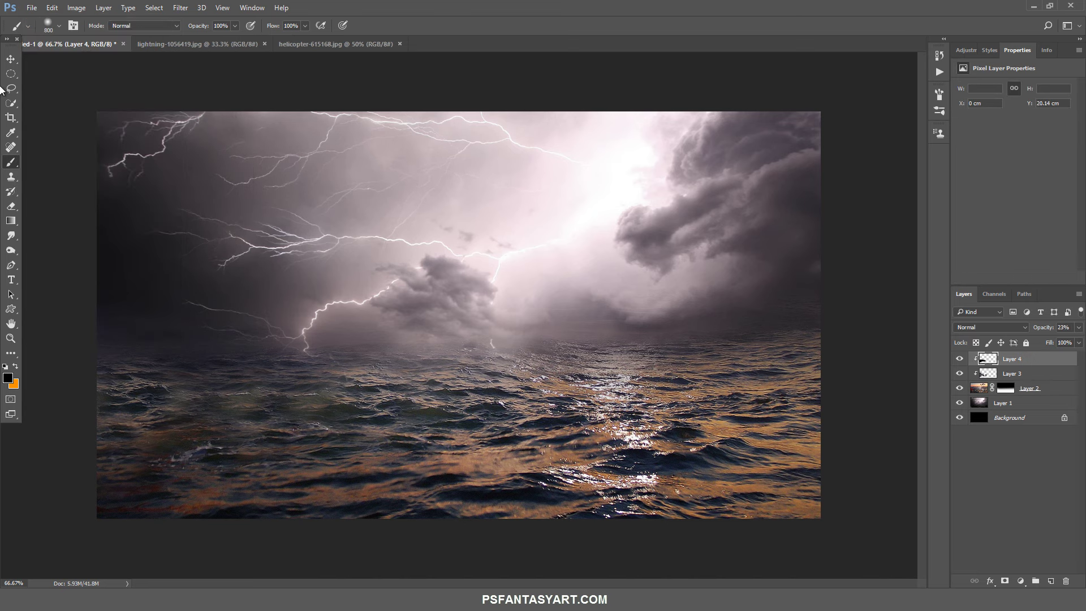
Open lake-balaton-847072.jpg and drag it into the composite as Layer 5.
click(31, 8)
click(37, 32)
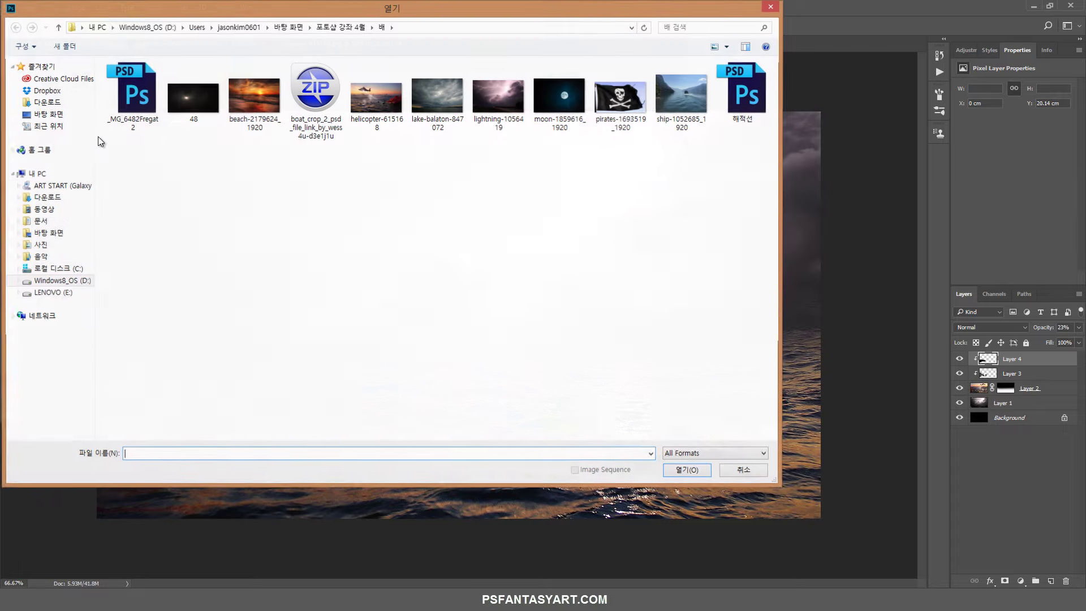
click(430, 111)
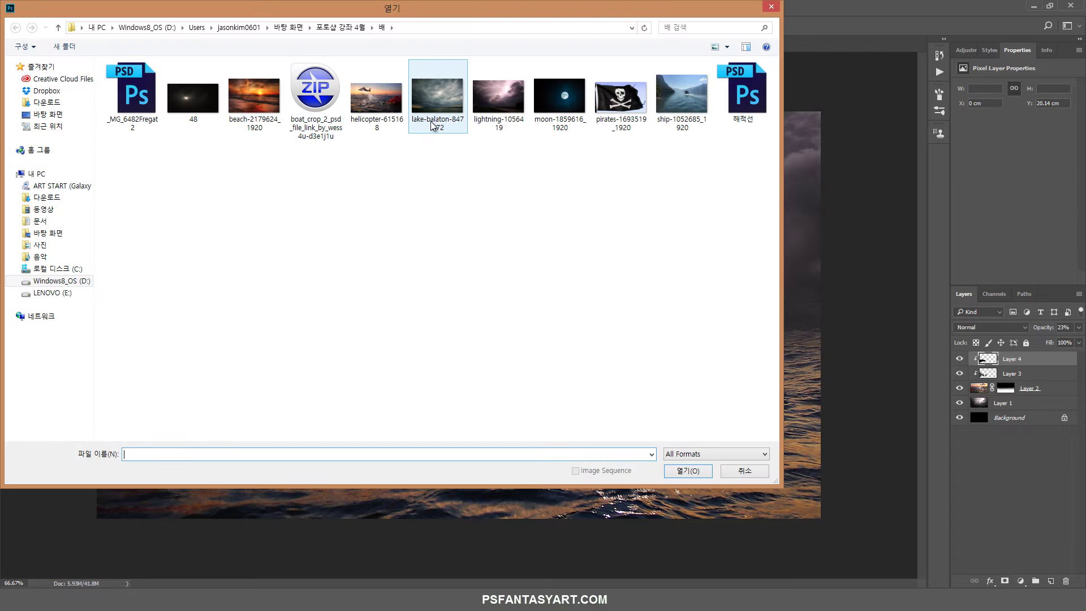
click(688, 472)
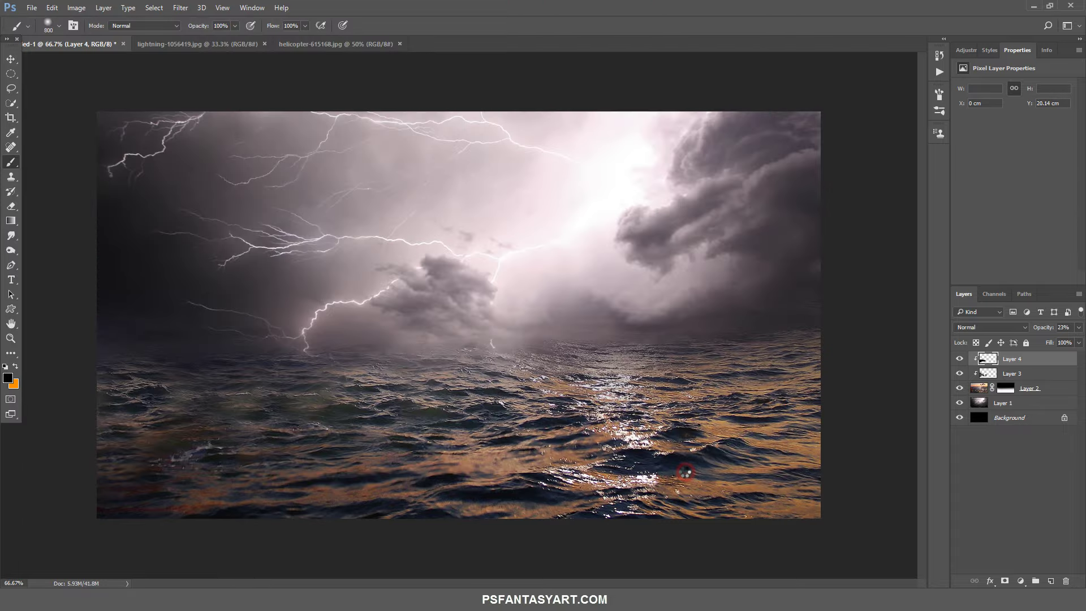
click(11, 63)
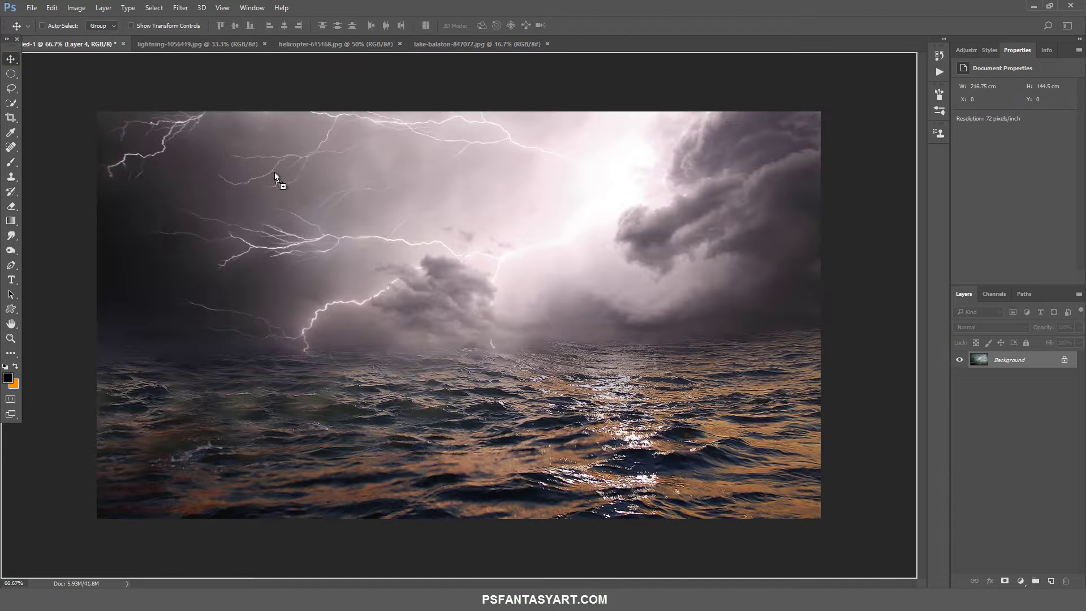
drag(43, 42, 273, 172)
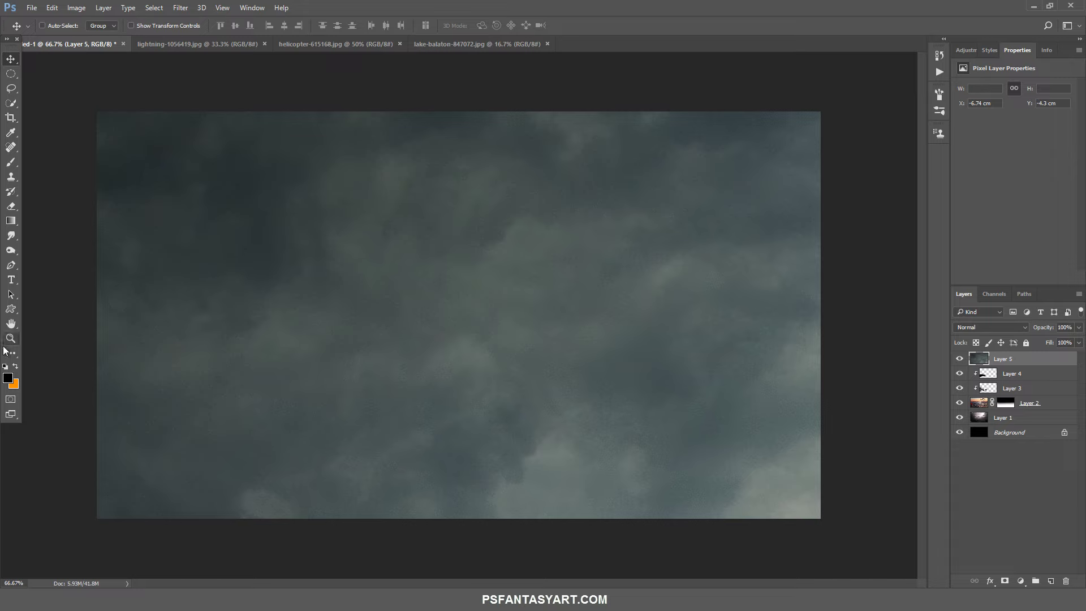
scroll(417, 262, down, 3)
Scale down the cloud layer, rotate it about 1.6°, set 45% opacity, and view at 50%.
key(ctrl+t)
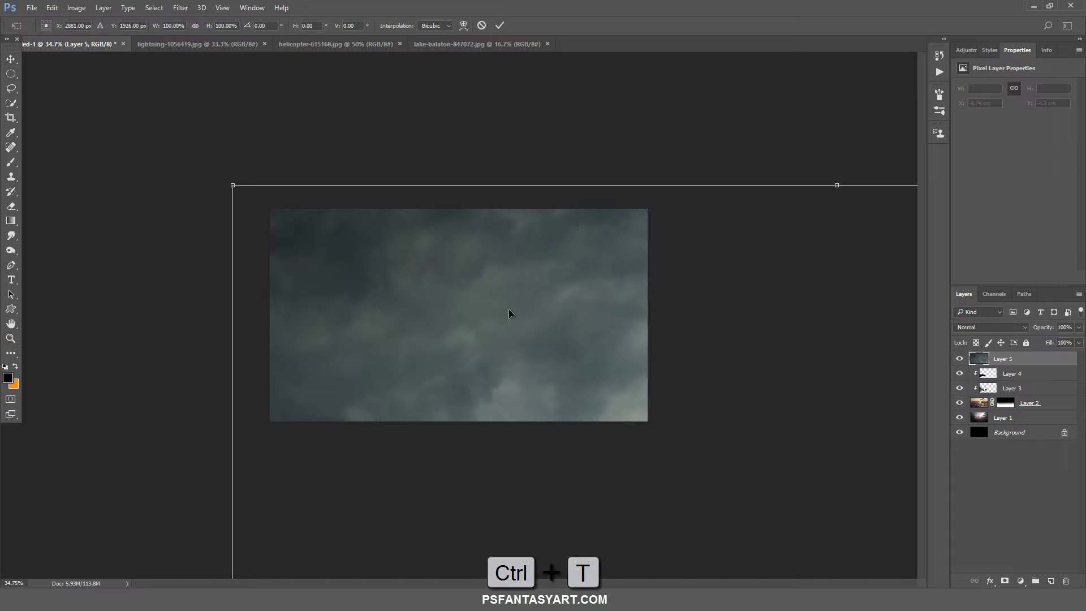
drag(231, 183, 623, 444)
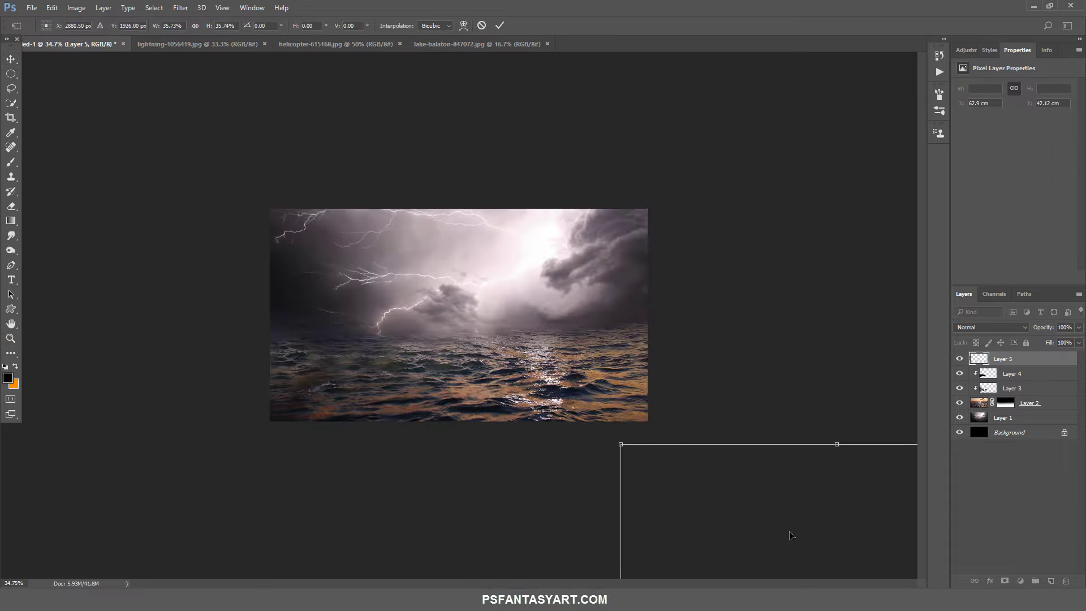
drag(788, 527, 295, 183)
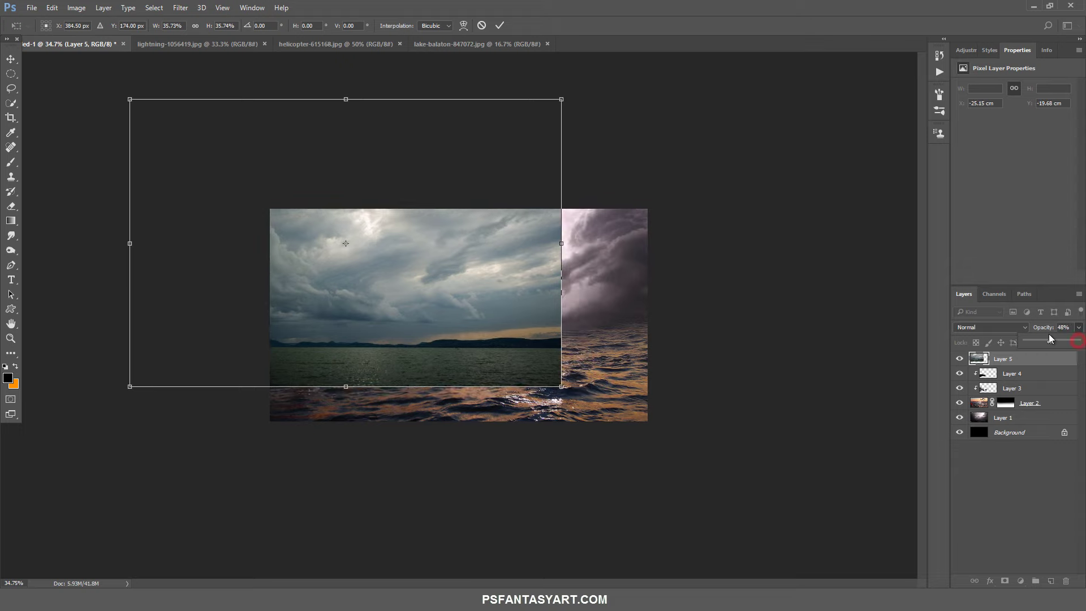
drag(1051, 338, 1046, 338)
drag(546, 427, 539, 386)
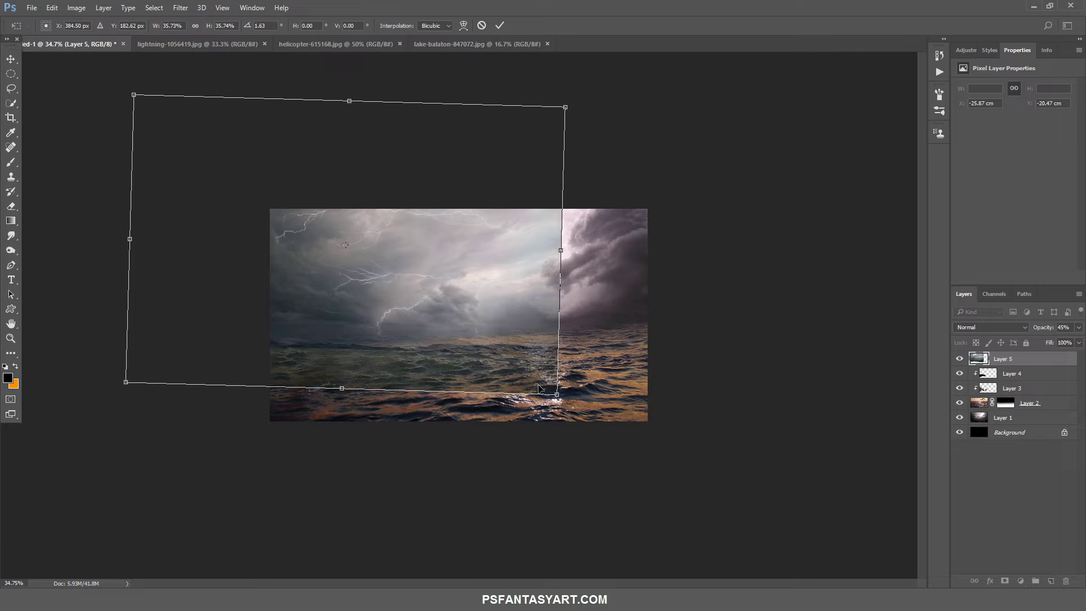
drag(525, 327, 537, 327)
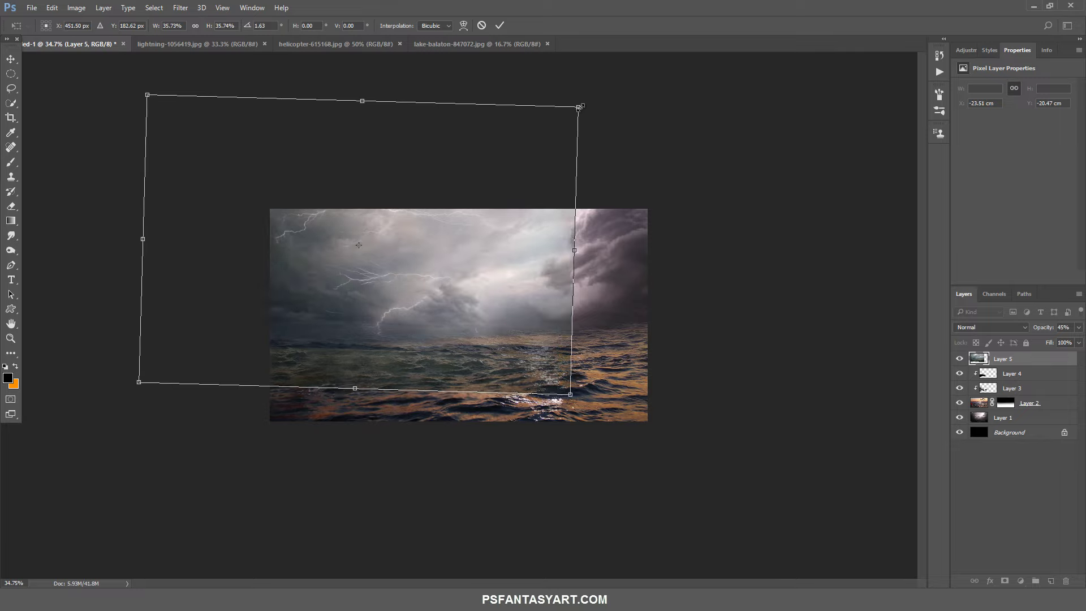
drag(581, 106, 541, 128)
mouse_move(490, 235)
mouse_down()
mouse_move(505, 256)
mouse_move(524, 256)
mouse_up()
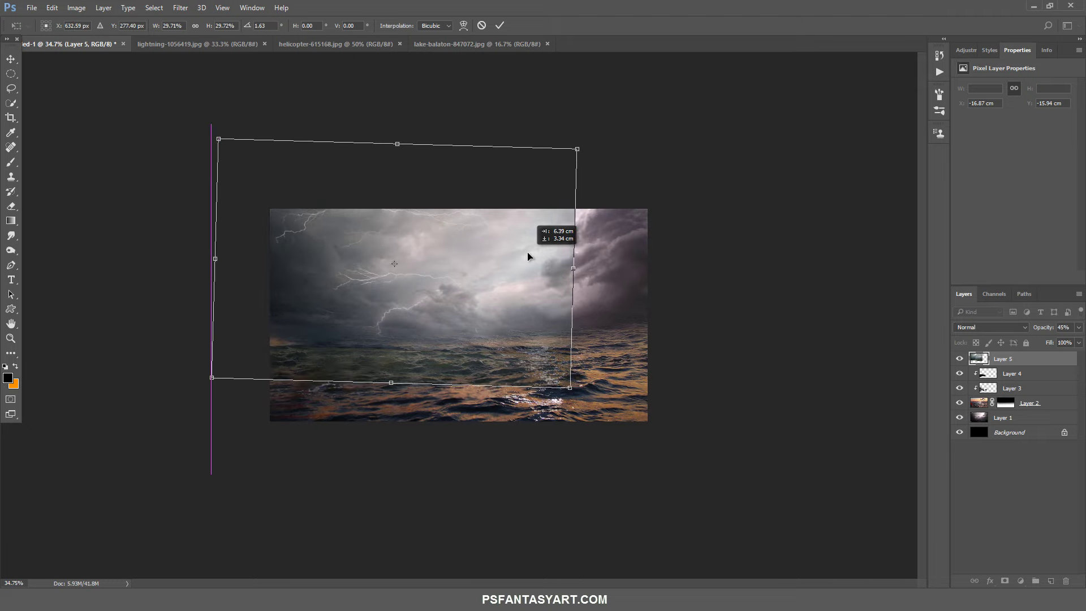
click(505, 24)
key(z)
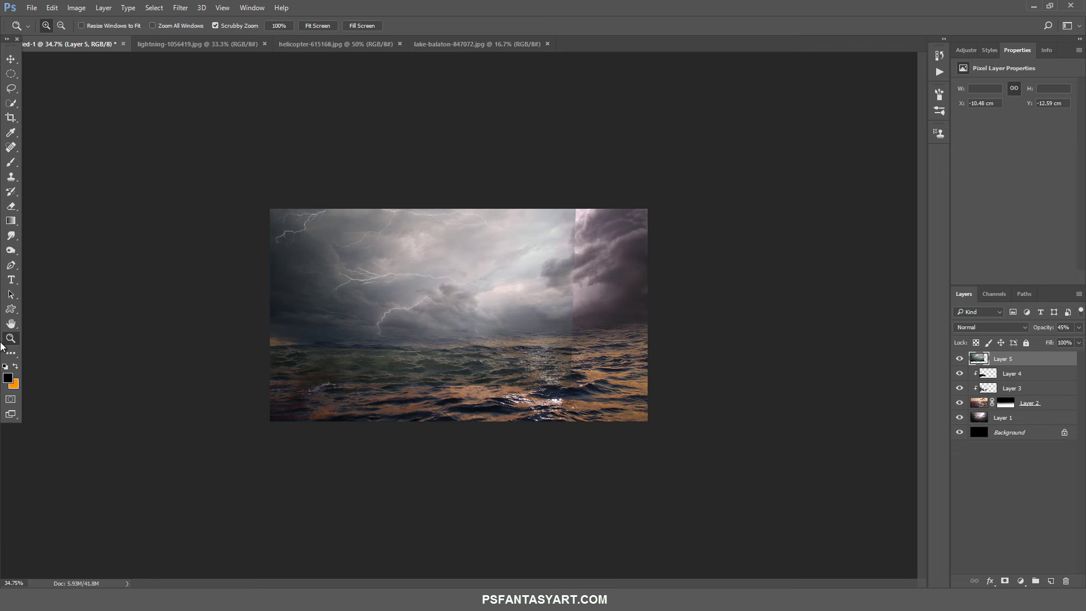
click(271, 385)
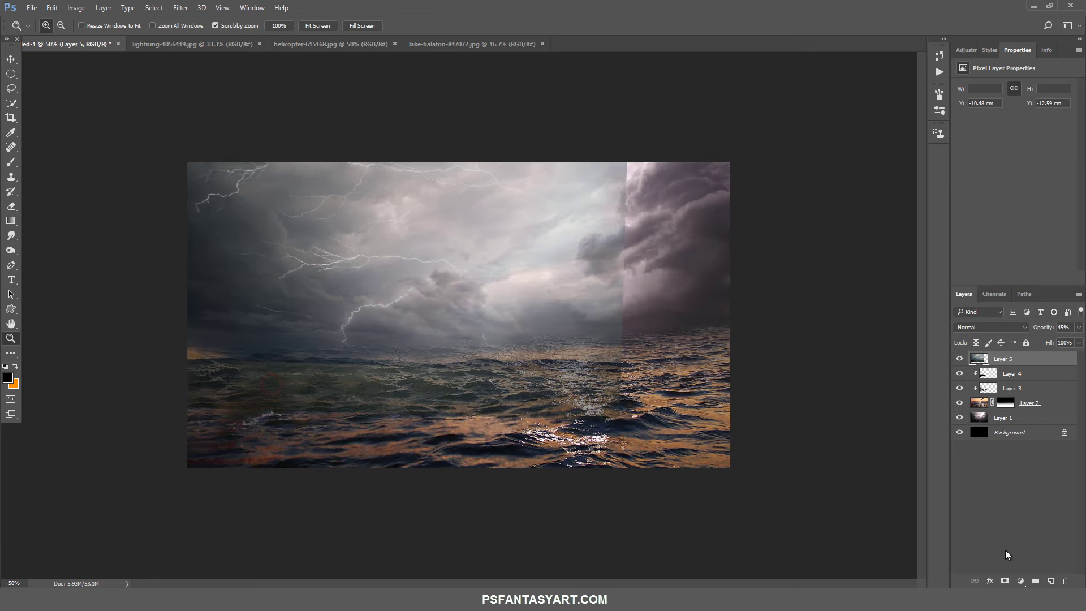
Mask out Layer 5's lake water and hard right edge with a 600 px brush; set opacity 100%.
click(1005, 581)
key(b)
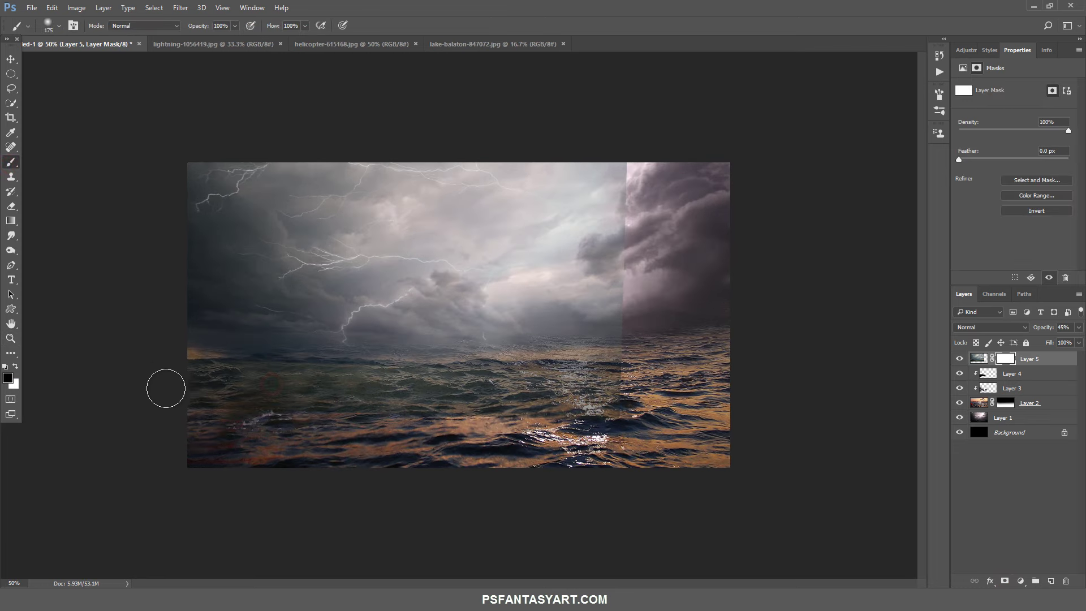
mouse_move(166, 389)
mouse_down()
mouse_move(376, 388)
mouse_move(368, 371)
mouse_move(260, 364)
mouse_move(415, 404)
mouse_up()
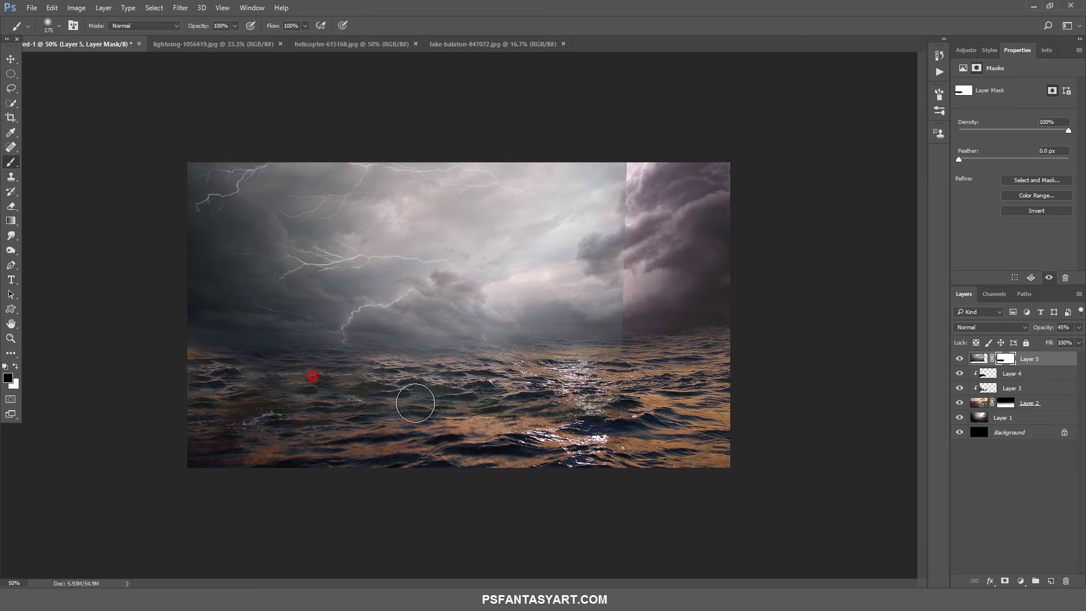
key(bracketright)
key(bracketright)
key(bracketright)
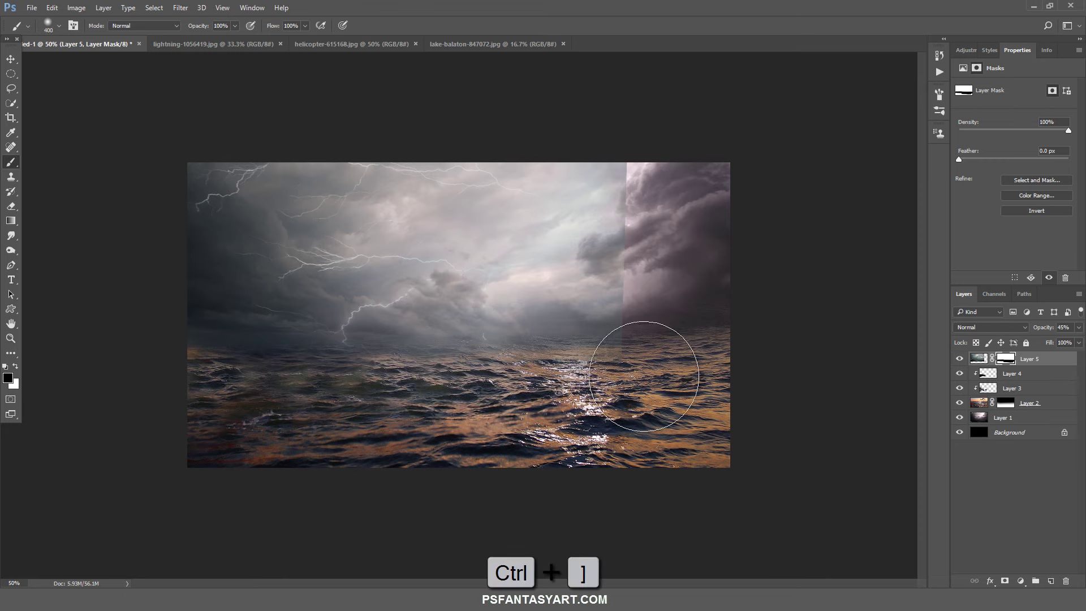
key(bracketright)
key(bracketright)
mouse_move(654, 315)
mouse_down()
mouse_move(664, 212)
mouse_move(659, 233)
mouse_up()
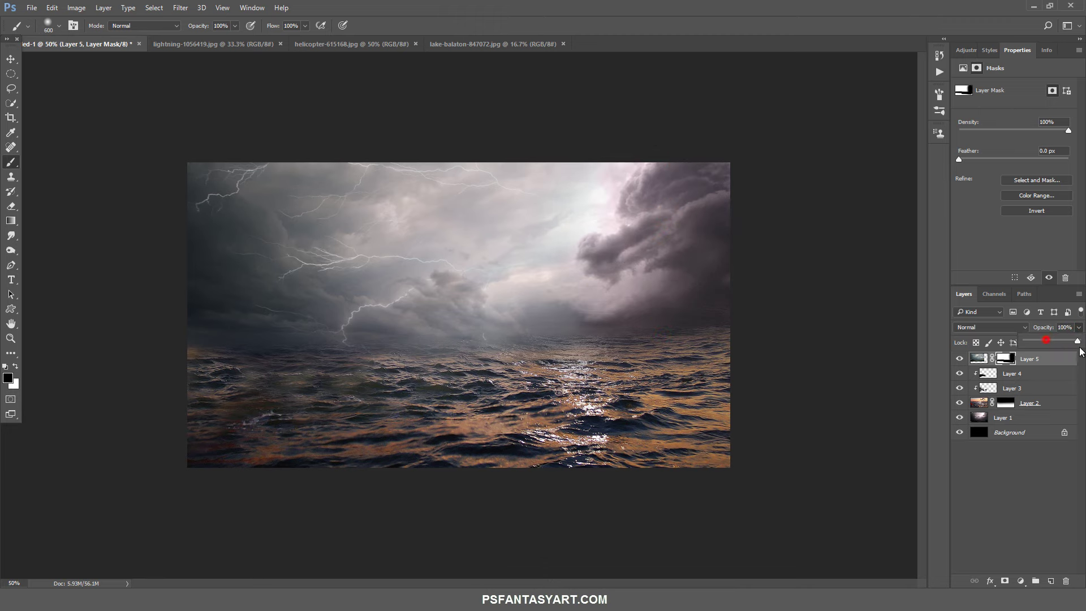
drag(1080, 350, 1080, 349)
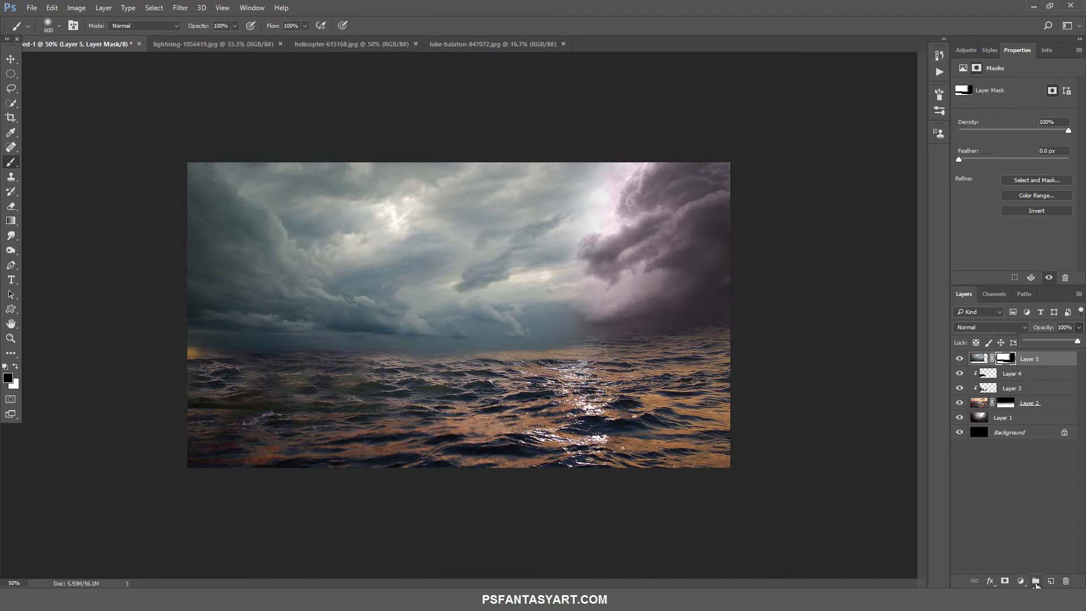
Add a Brightness/Contrast adjustment with brightness -125 and contrast -50.
click(1021, 580)
click(1001, 376)
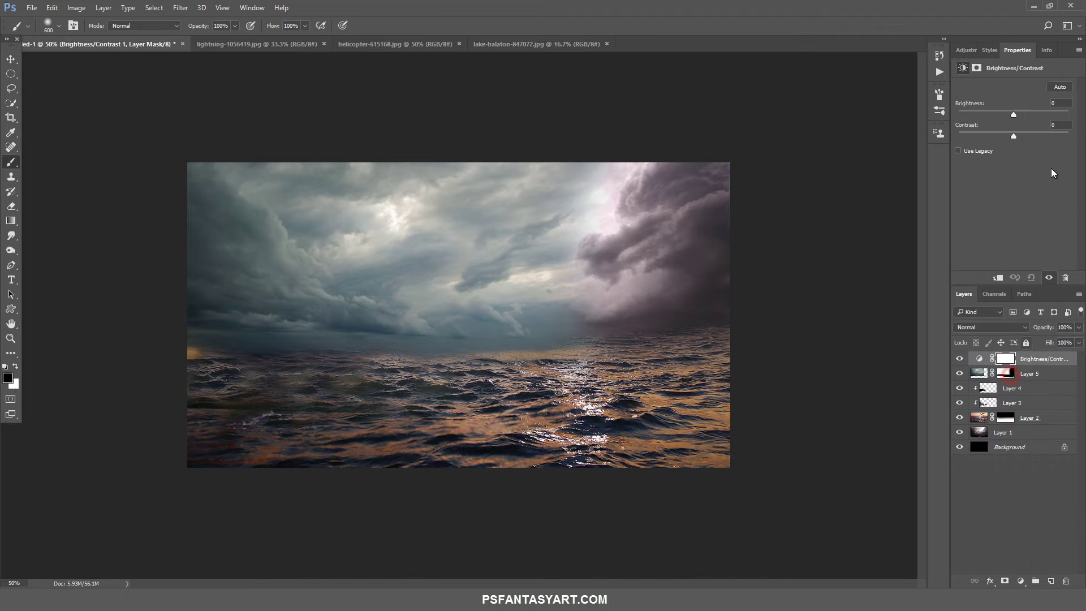
drag(1014, 135, 824, 134)
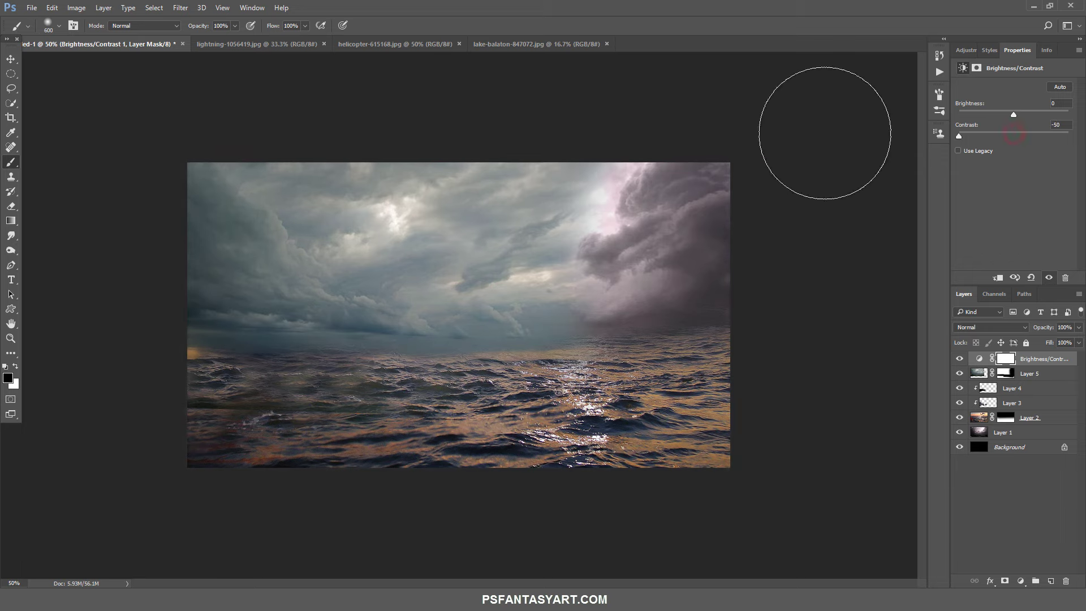
drag(1012, 115, 969, 112)
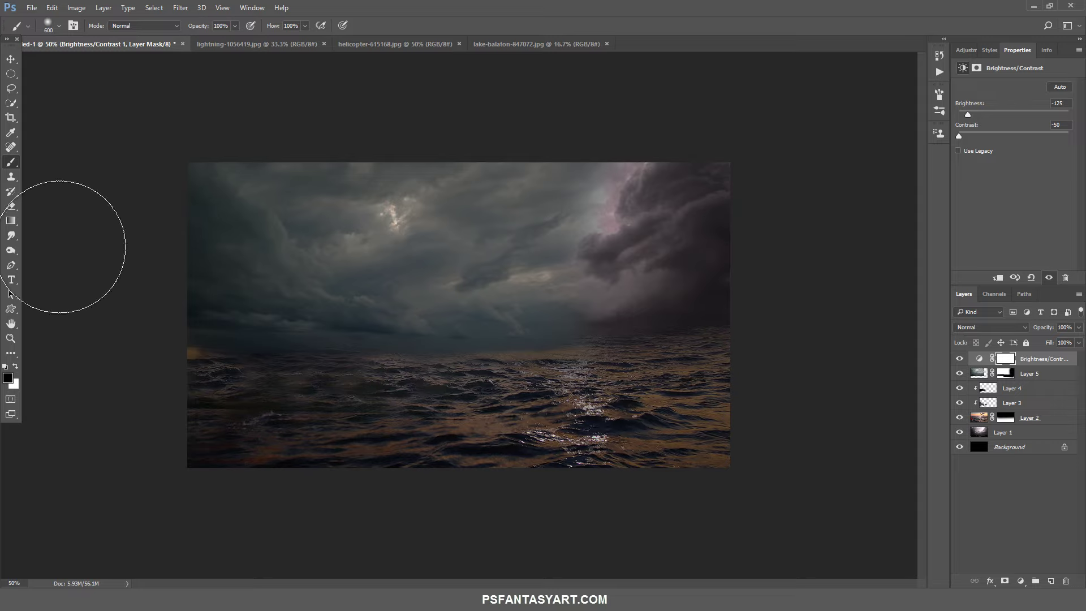
Paint soft dabs on its mask over the upper-right clouds at 33% opacity, 35% flow, 500 px.
click(603, 221)
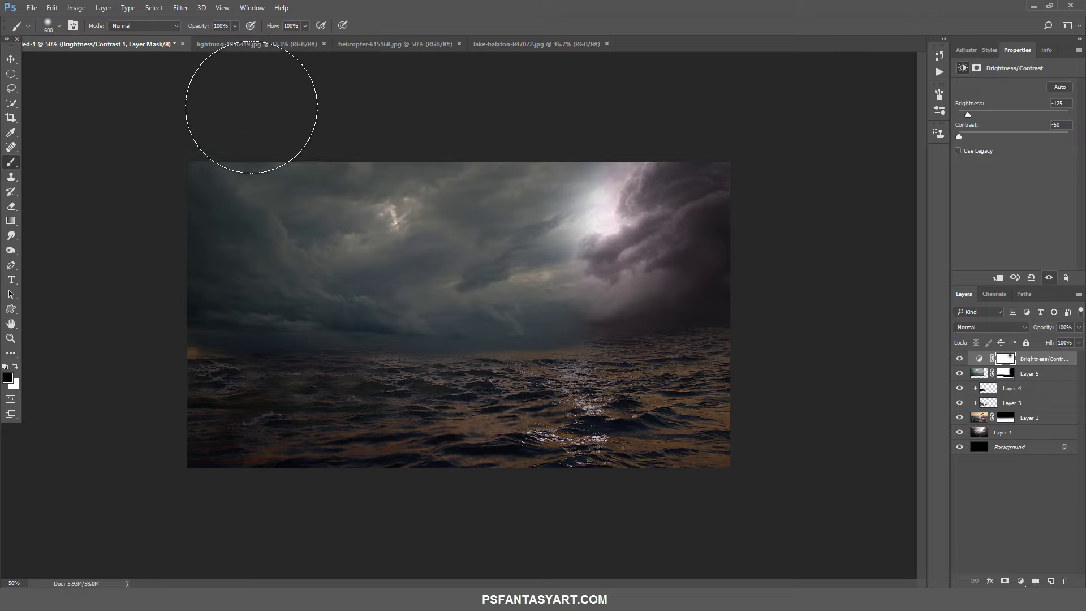
click(235, 26)
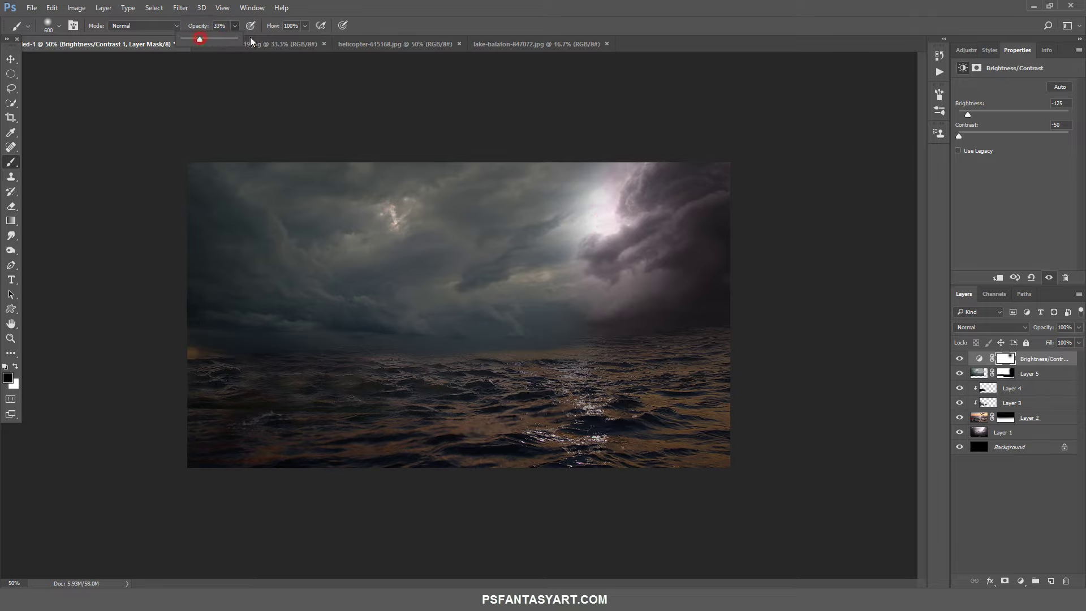
click(305, 26)
drag(308, 40, 270, 39)
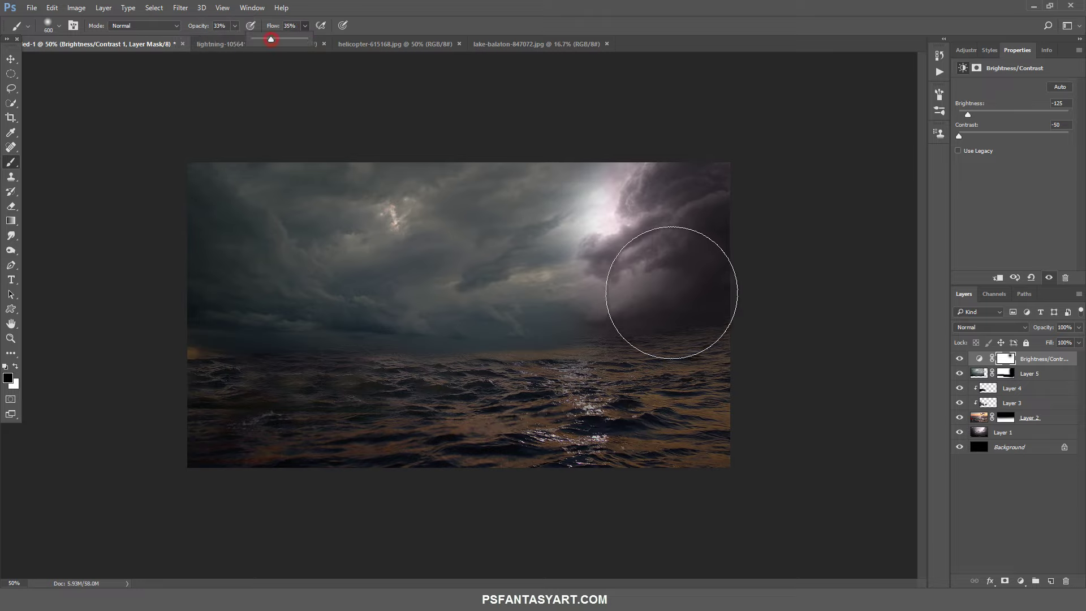
key(bracketleft)
click(595, 199)
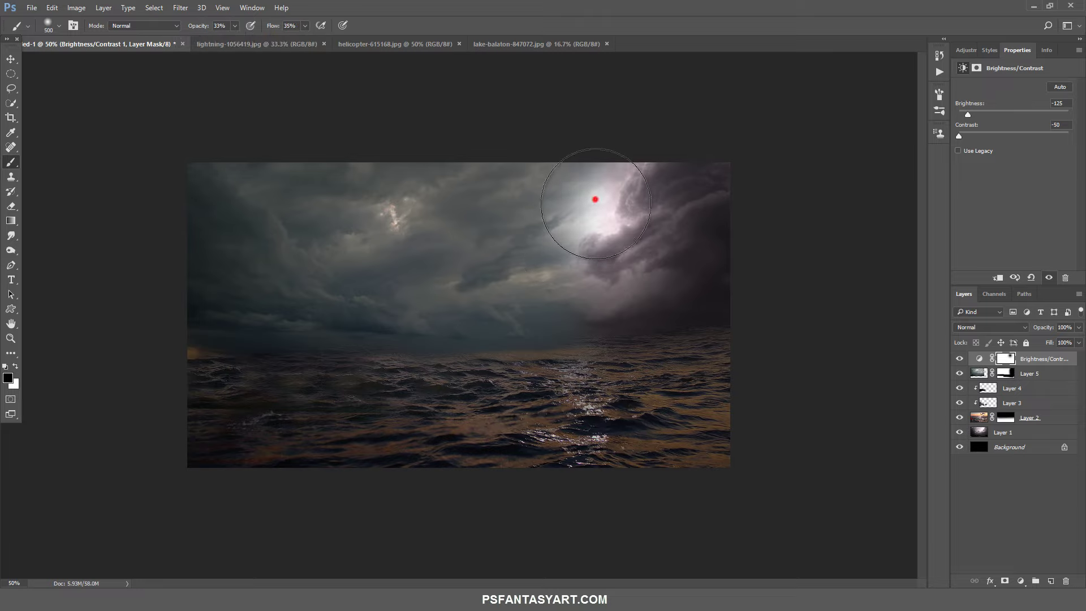
click(572, 225)
click(585, 194)
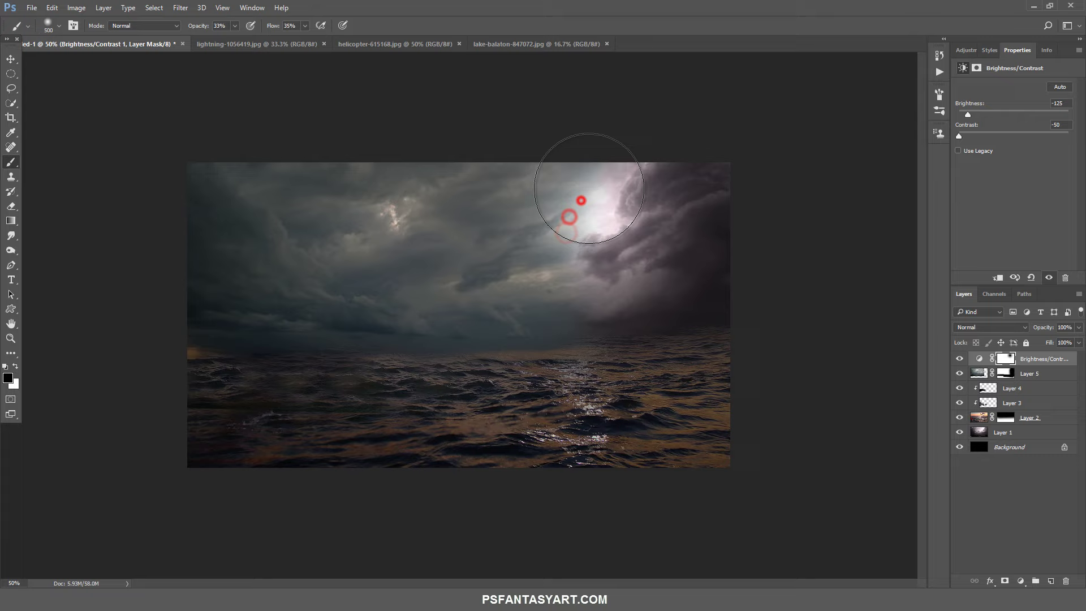
click(604, 218)
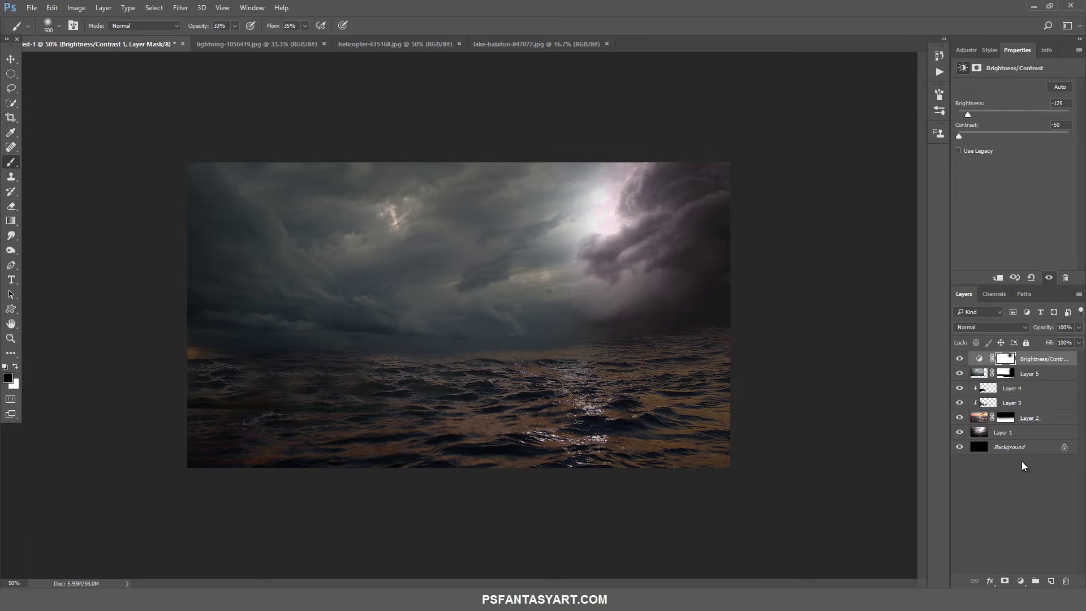
click(1007, 360)
Target Layer 5's mask and set brush opacity and flow to 100%.
click(1008, 376)
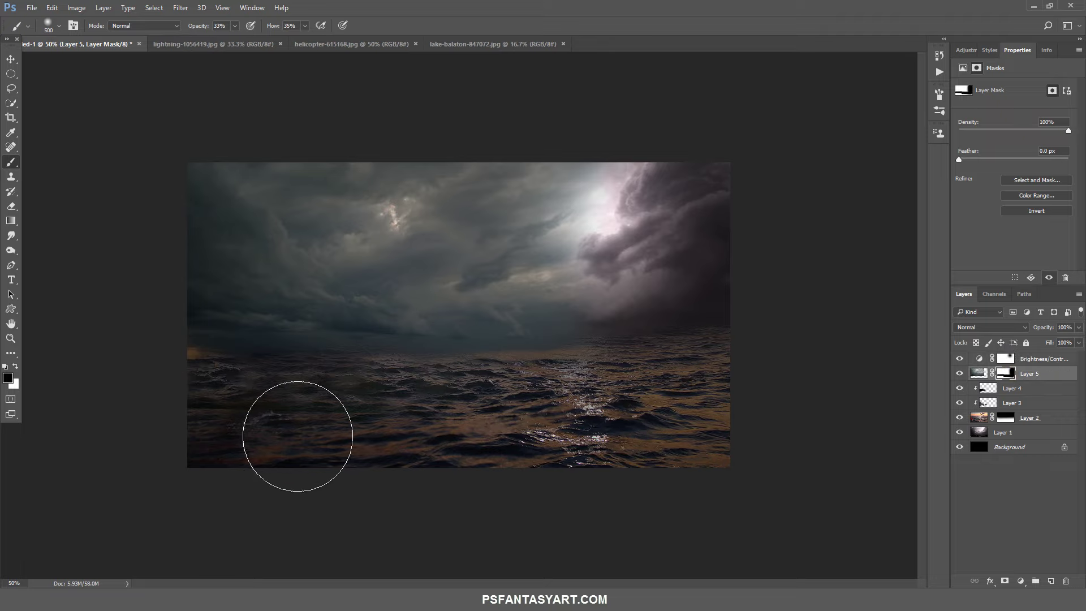
click(176, 395)
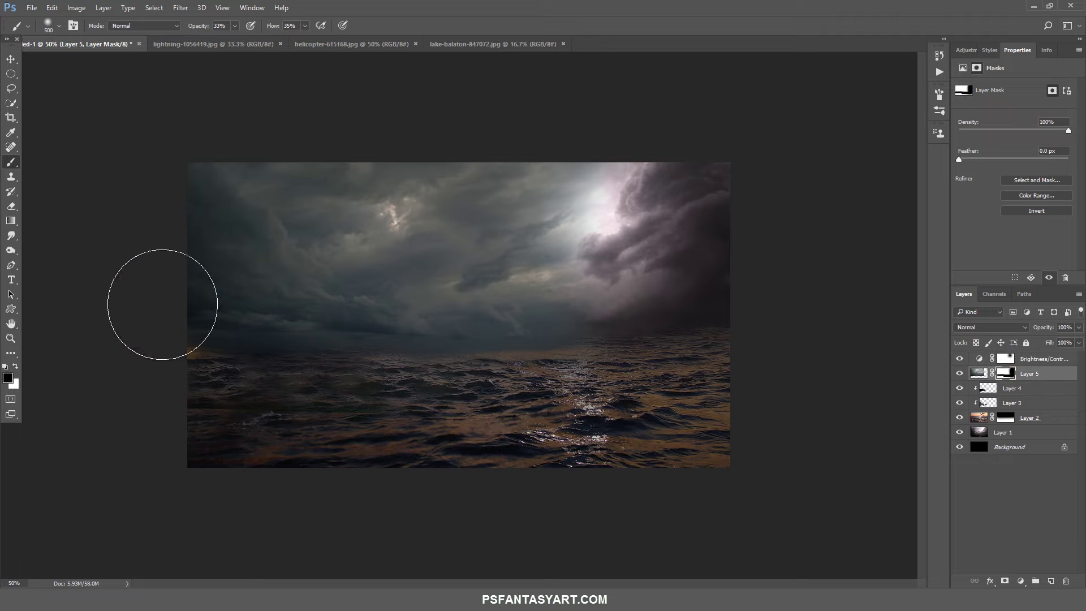
click(234, 26)
drag(266, 44, 283, 40)
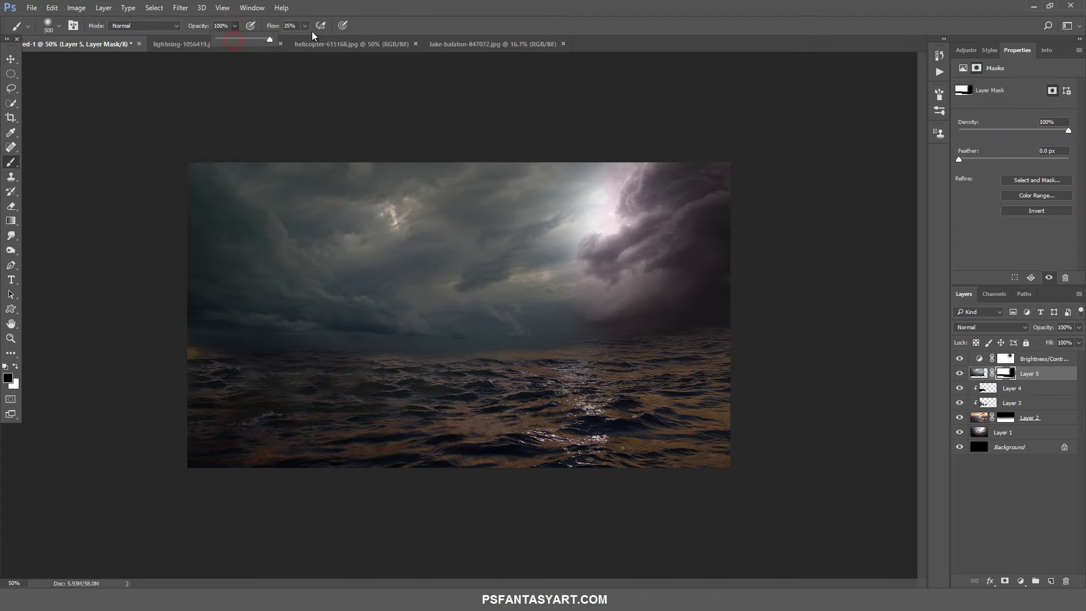
click(304, 26)
drag(360, 47, 339, 400)
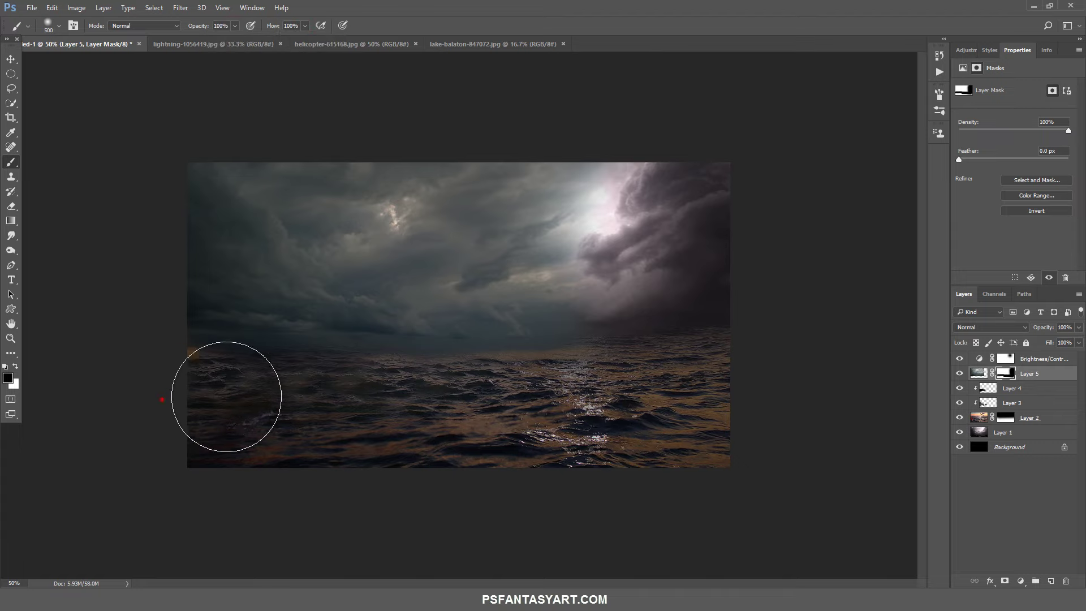
Paint the mask across the lower water and around the lit reflection.
click(236, 399)
mouse_move(235, 400)
mouse_down()
mouse_move(364, 410)
mouse_move(605, 399)
mouse_up()
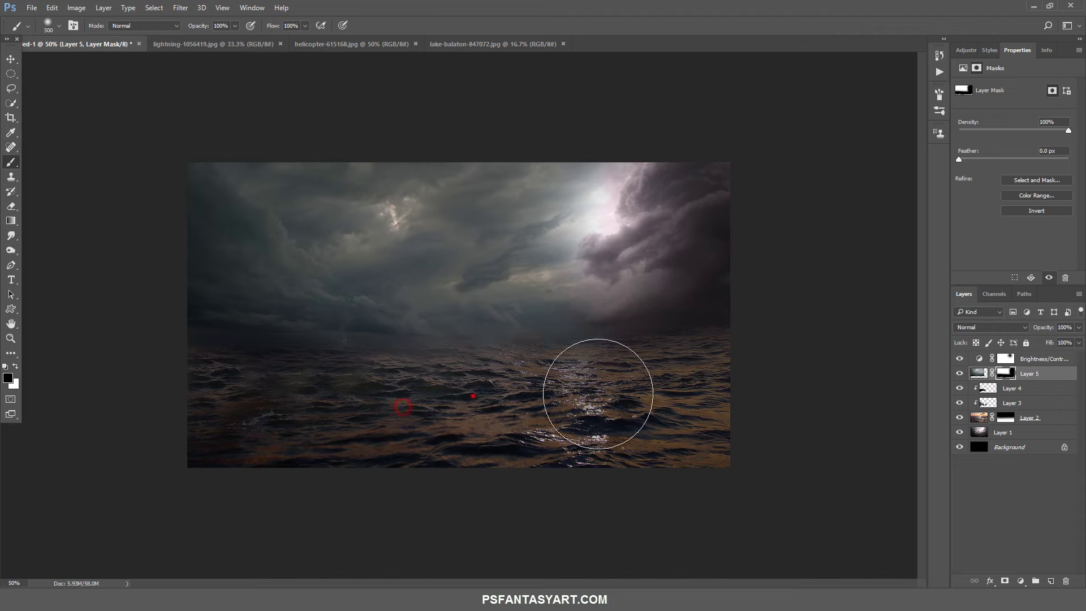
drag(420, 426, 375, 461)
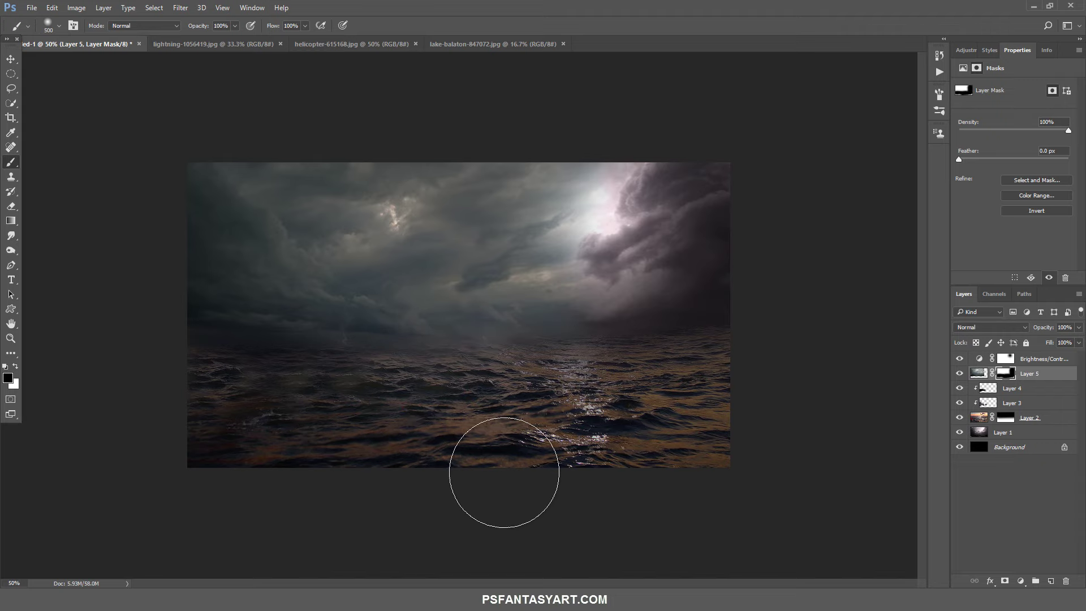
click(1052, 358)
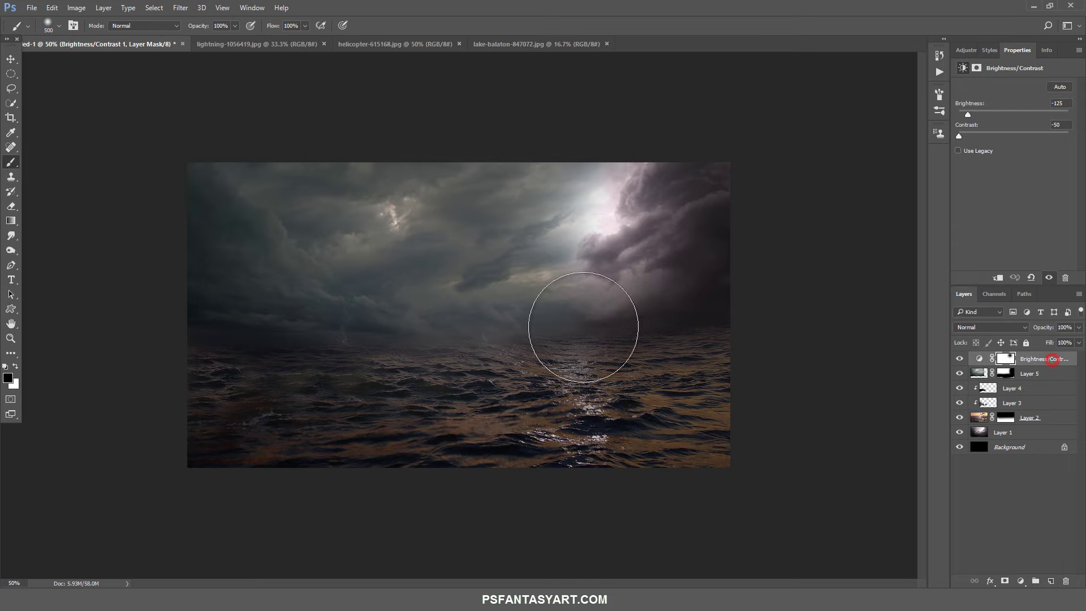
Open moon-1859616_1920 and drag the moon image into the storm composite.
click(32, 7)
click(42, 31)
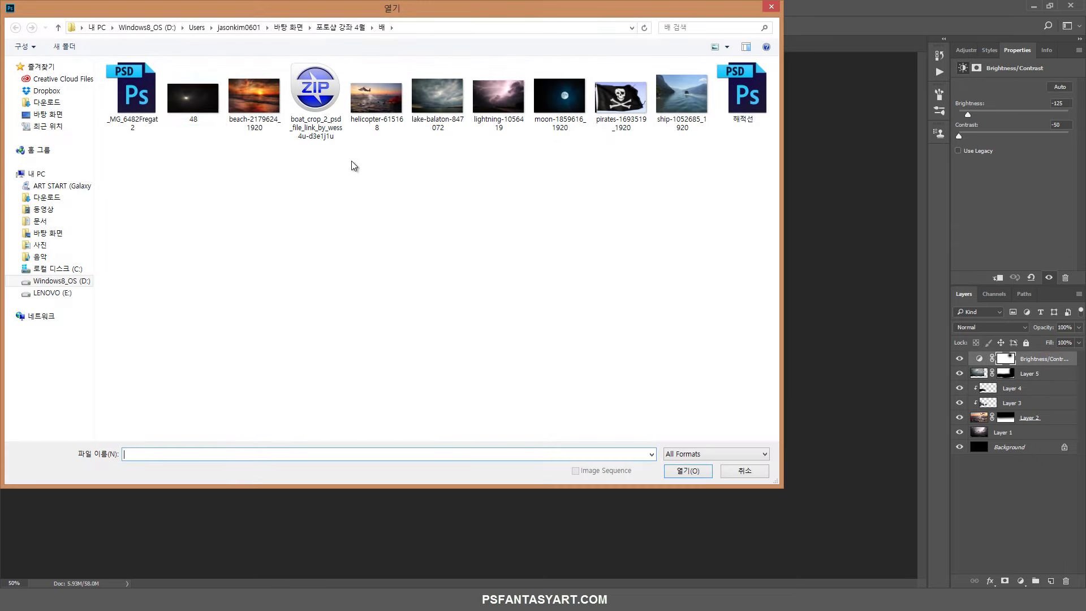
click(547, 105)
double_click(536, 89)
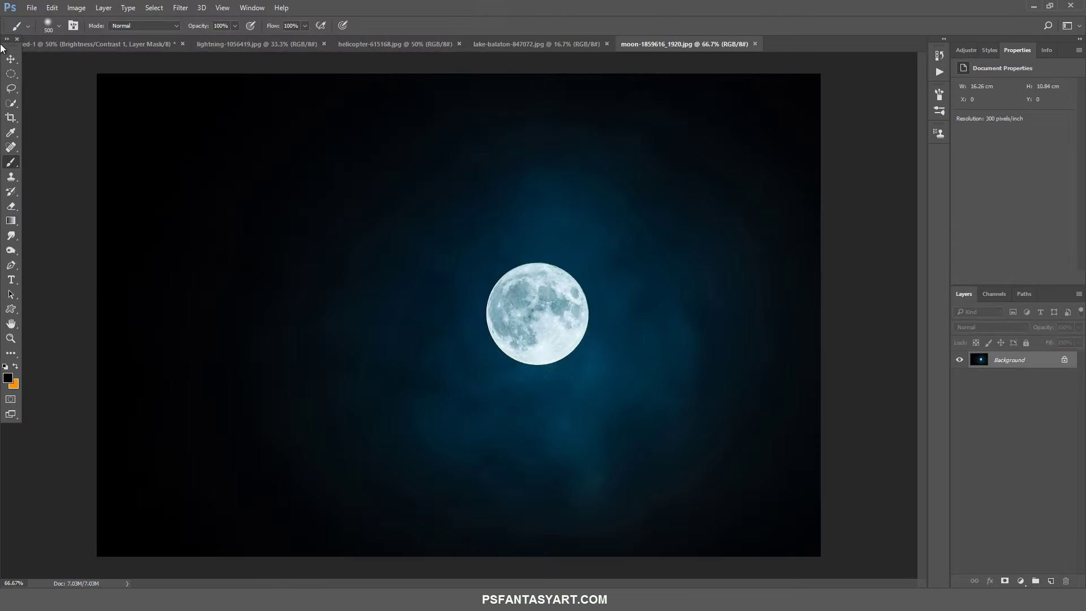
click(10, 58)
drag(295, 164, 225, 137)
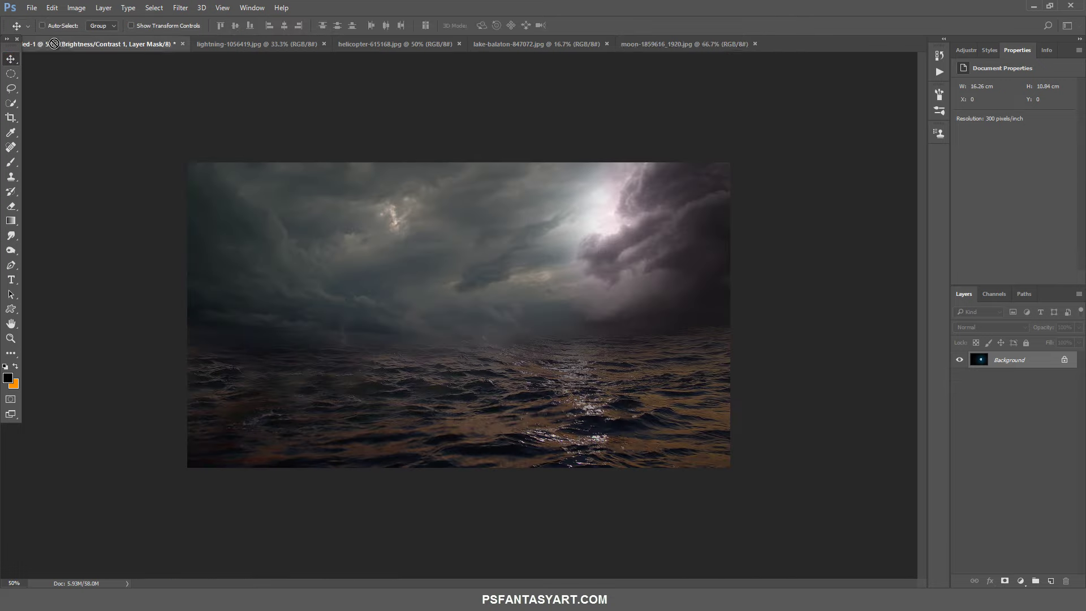
drag(313, 169, 506, 295)
Scale the moon to about 53.5%, blend it in Screen, place it upper right, and desaturate.
key(ctrl+t)
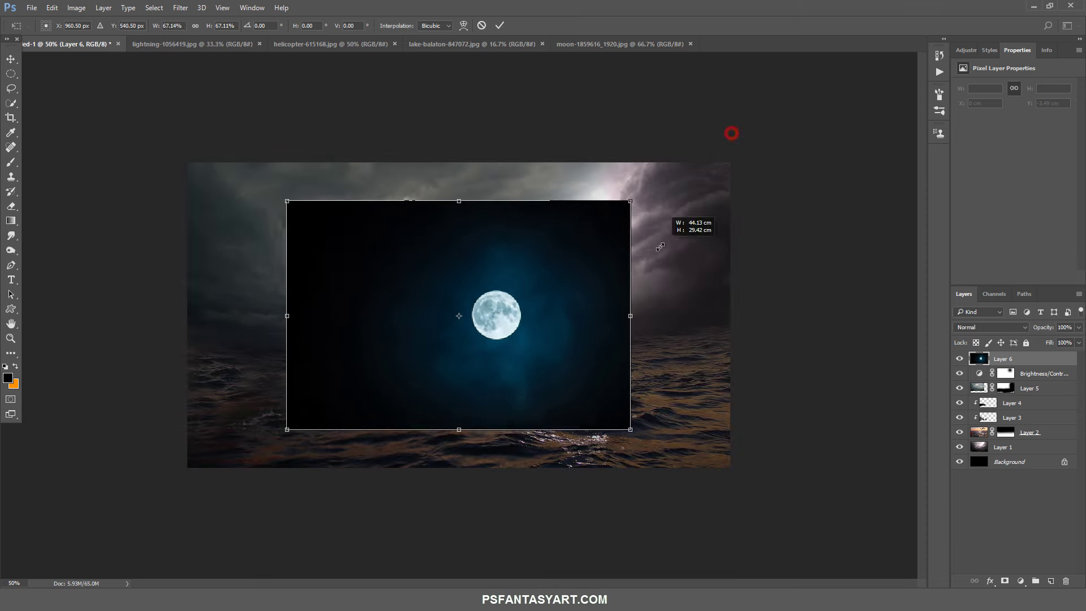
drag(730, 134, 627, 203)
click(1002, 328)
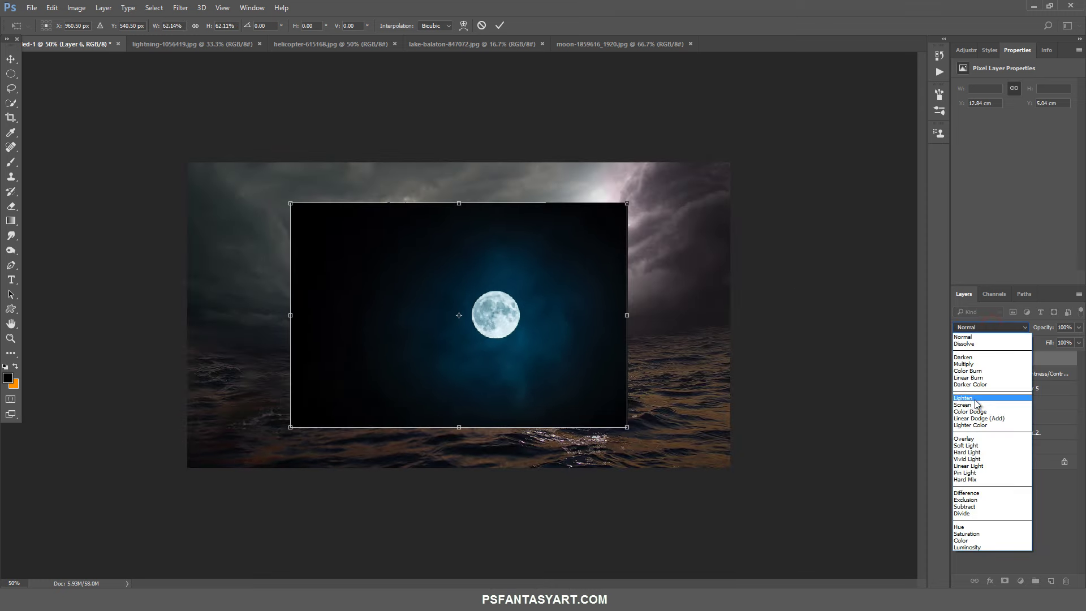
click(972, 405)
drag(540, 313, 643, 209)
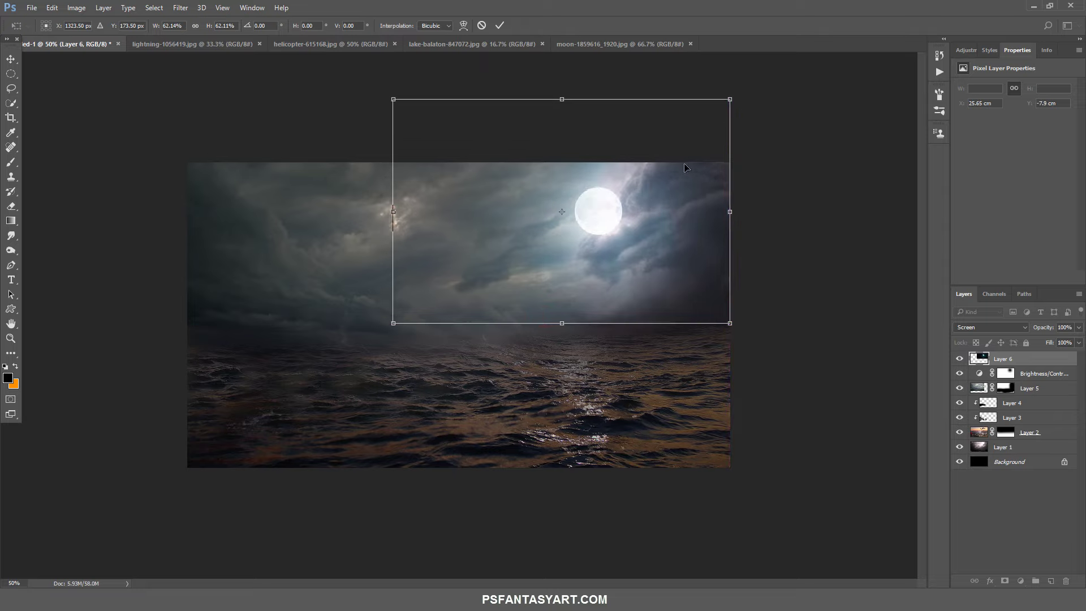
drag(732, 100, 708, 117)
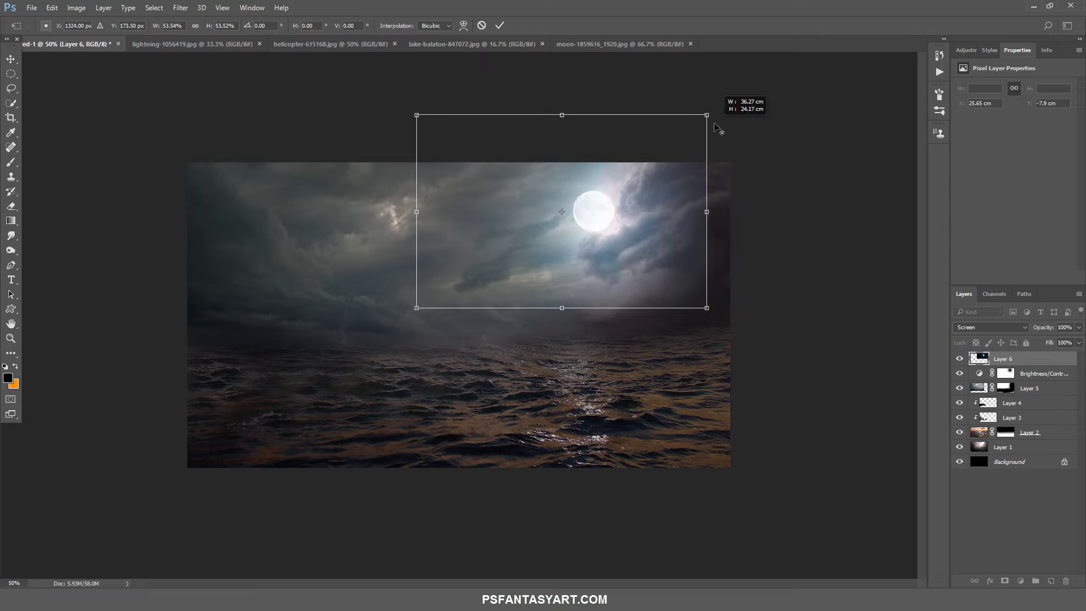
click(501, 26)
key(ctrl+shift+u)
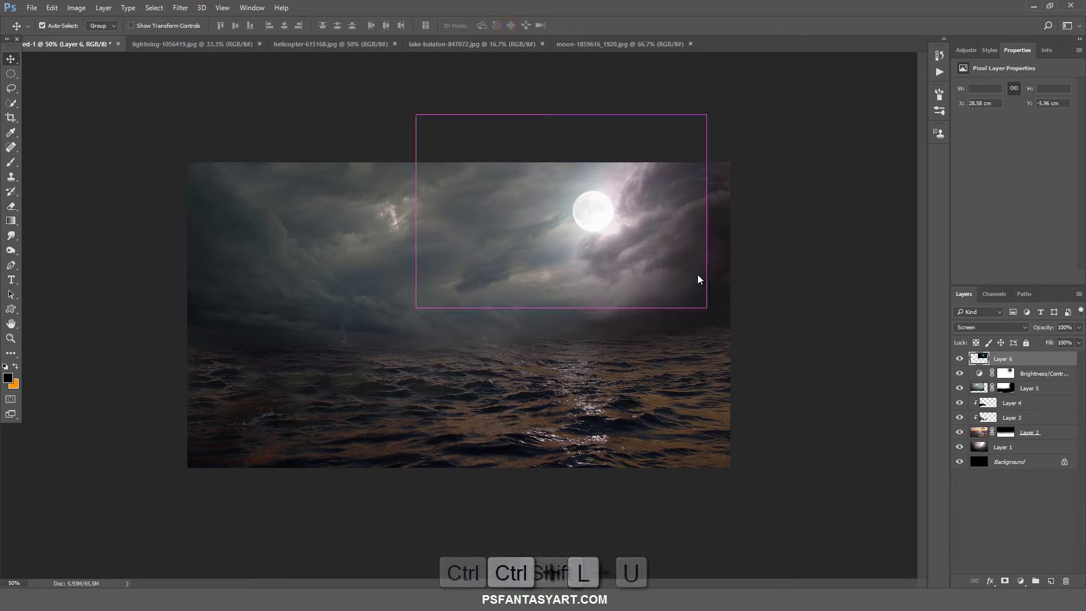
Apply Levels to the moon layer with black input 15.
key(ctrl+l)
click(226, 322)
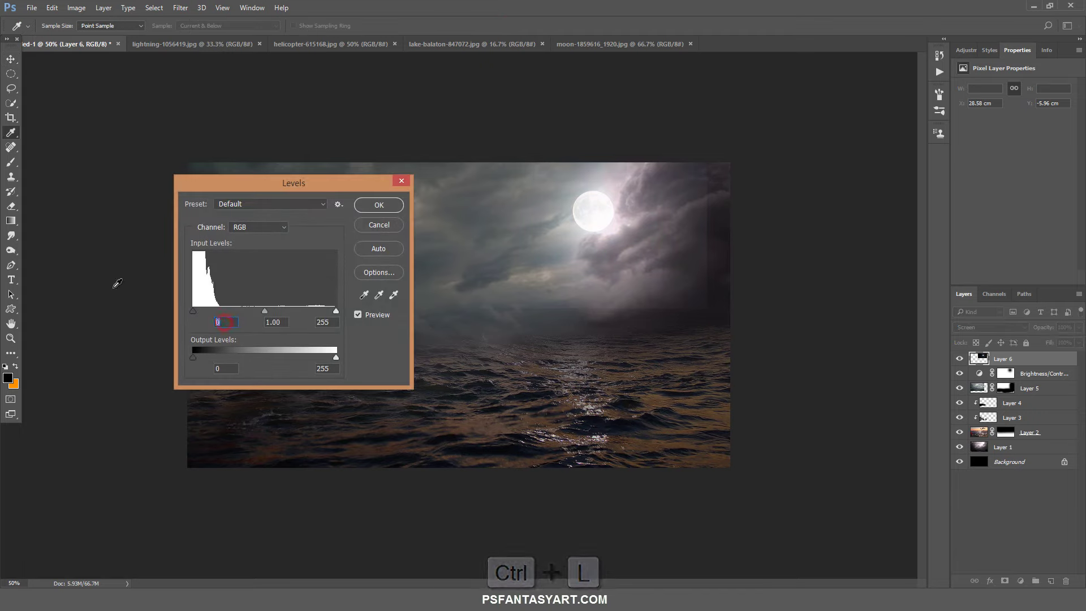
text(15)
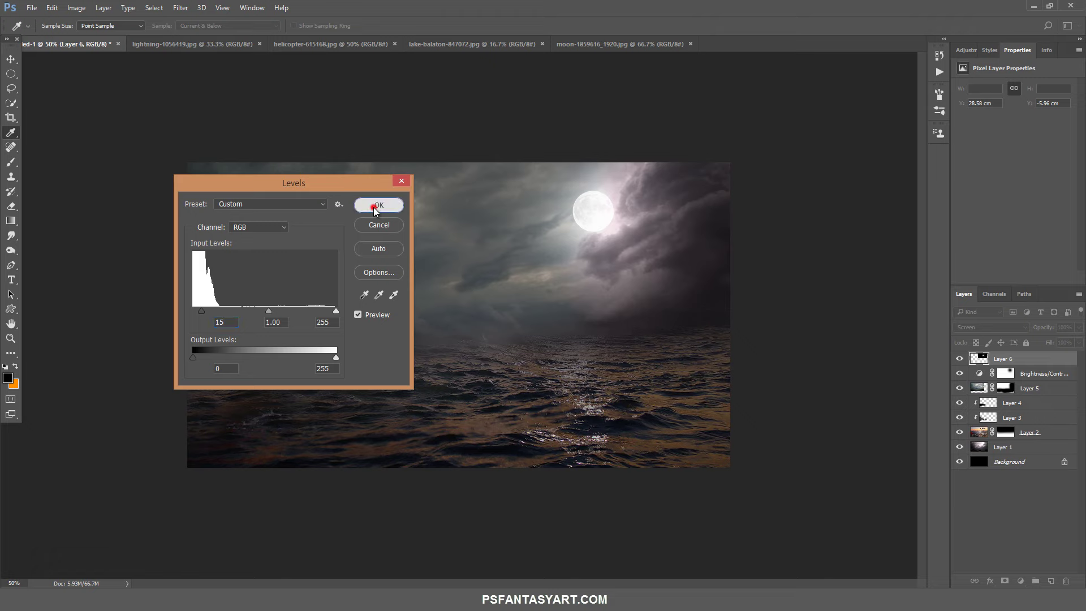
click(373, 207)
At 66.7% zoom, resize the moon to about 99% and nudge it right among the clouds.
click(11, 338)
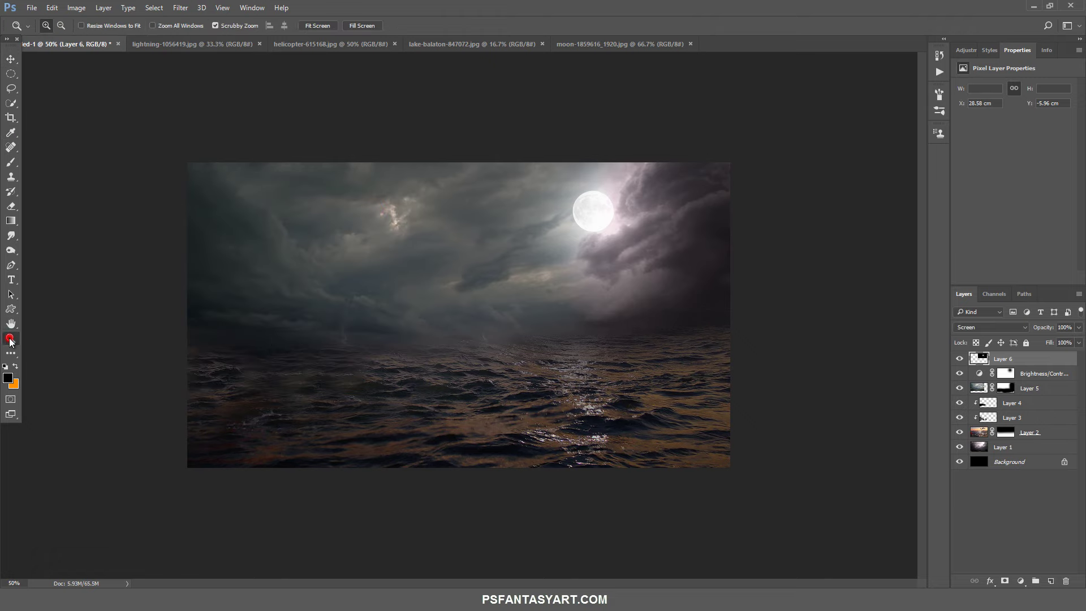
click(658, 266)
key(ctrl+t)
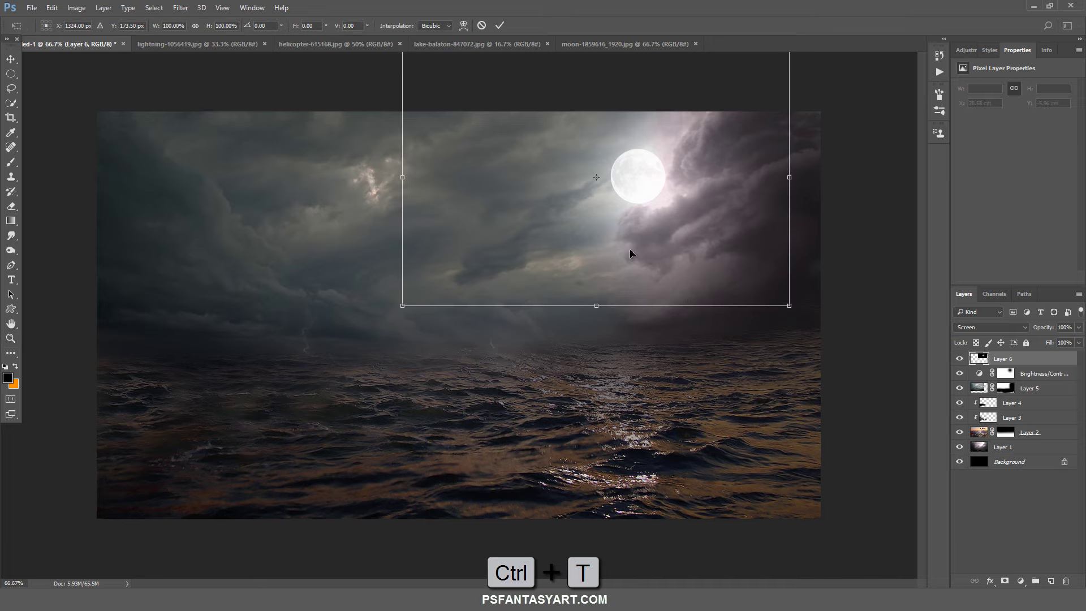
drag(402, 309, 425, 307)
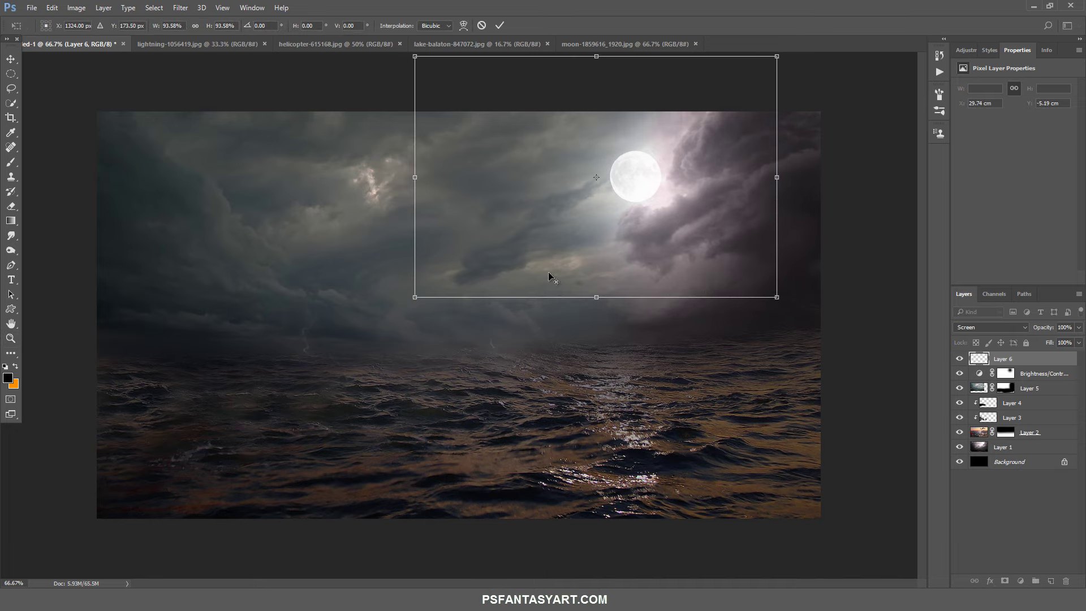
drag(650, 238, 664, 245)
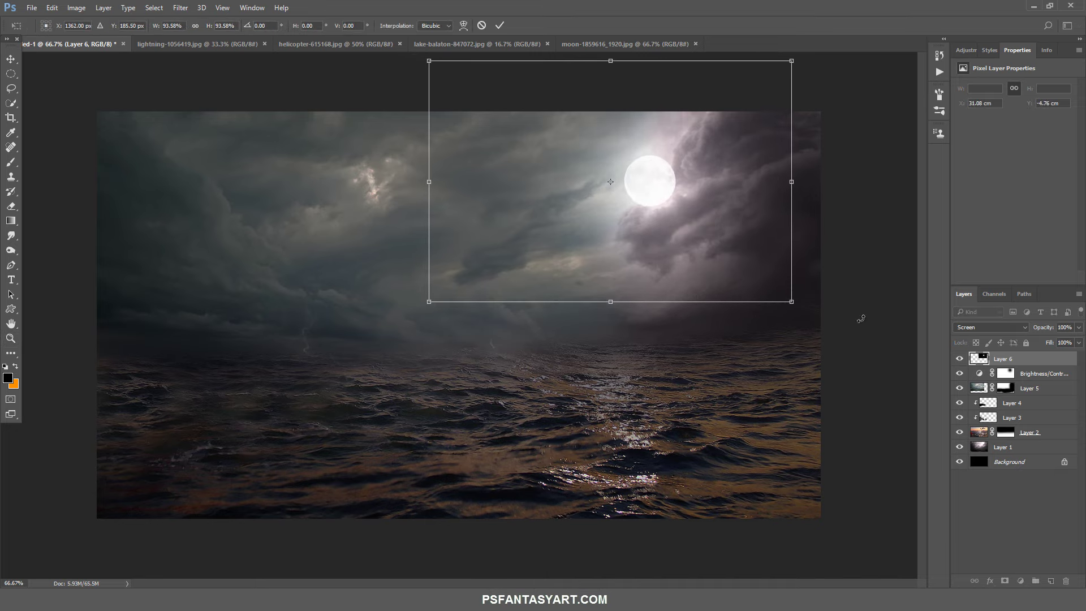
drag(791, 303, 798, 308)
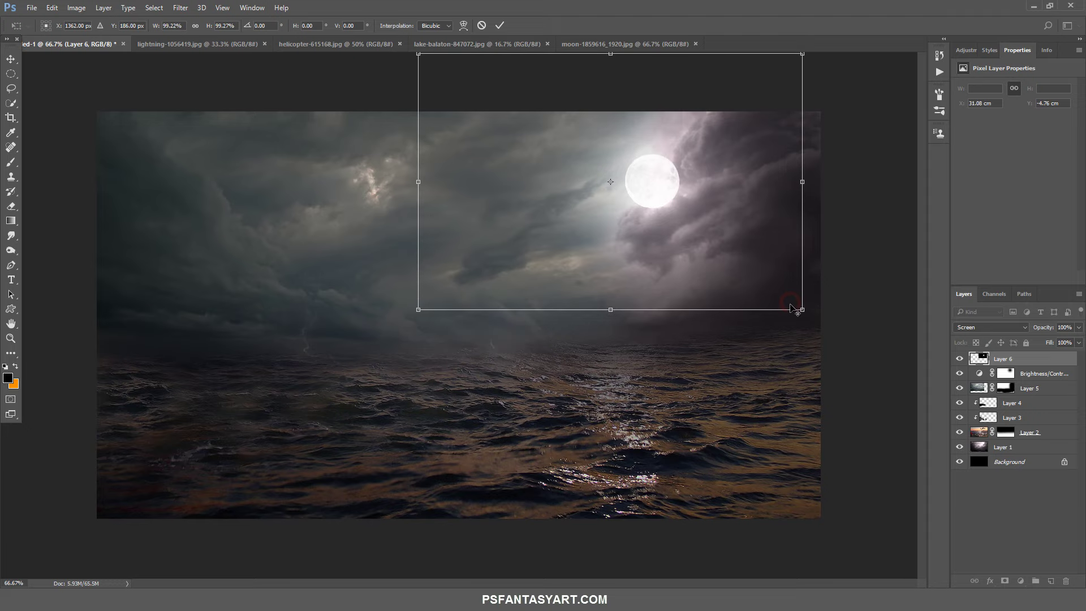
mouse_move(761, 244)
mouse_down()
mouse_move(755, 253)
mouse_move(765, 246)
mouse_up()
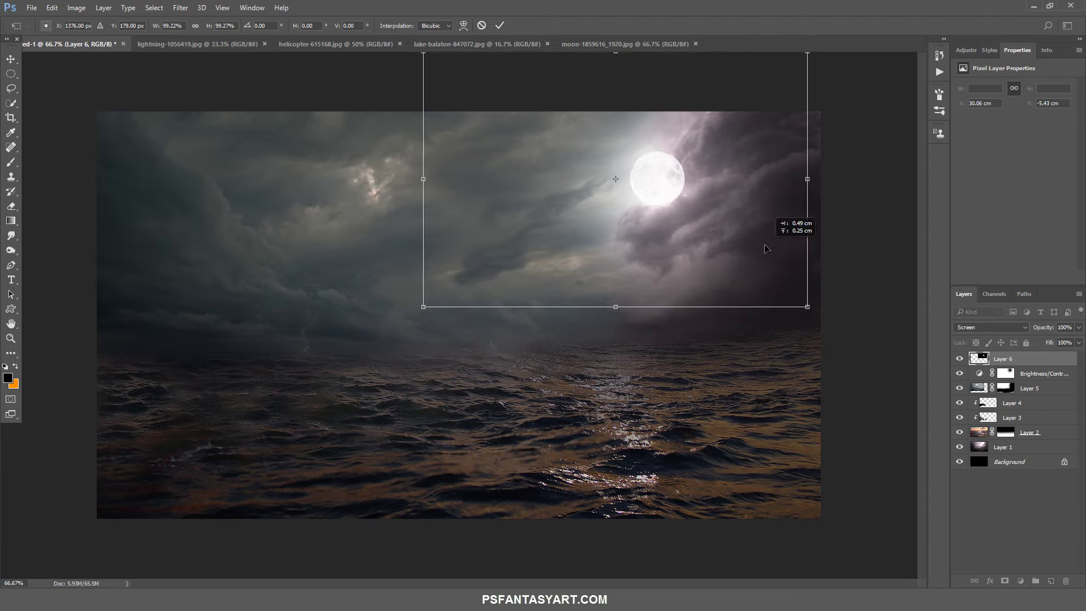
click(500, 26)
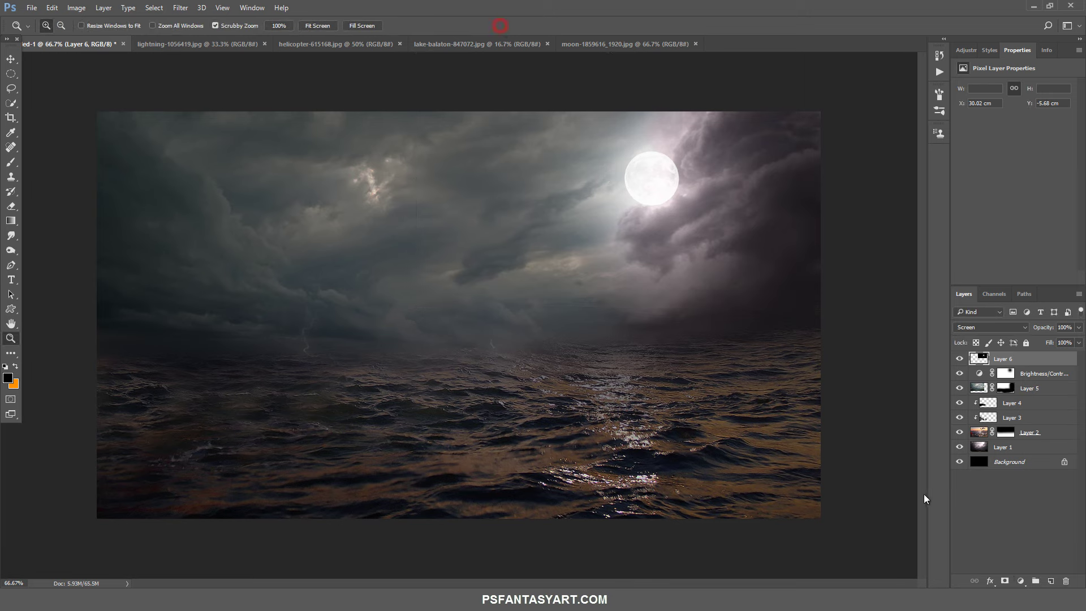
Mask Layer 6 and paint out the cloud glow beside the moon.
click(1004, 581)
key(b)
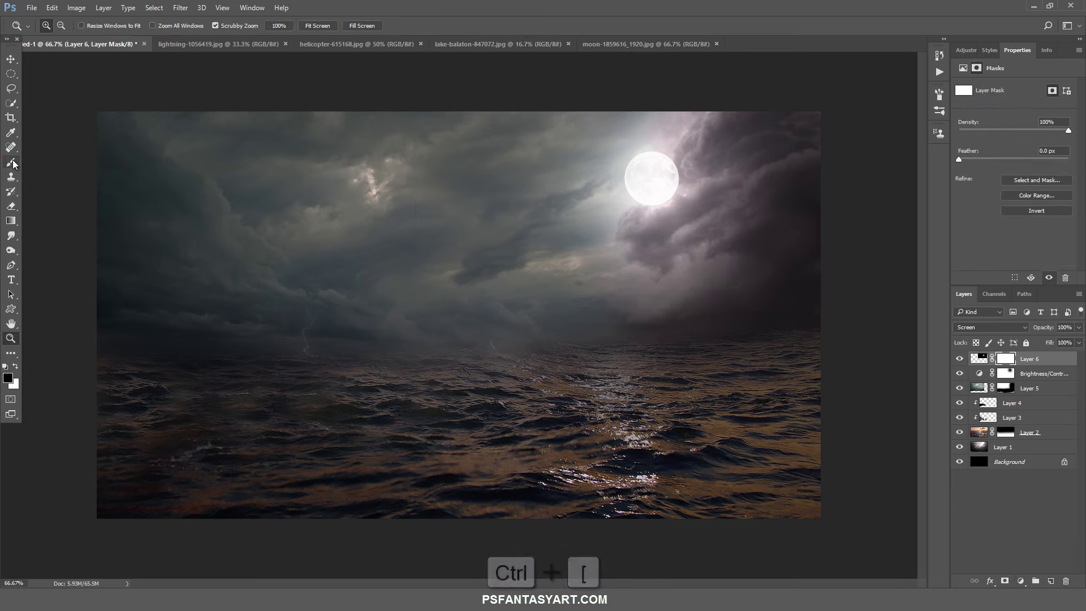
key(bracketleft)
key(bracketleft)
key(bracketleft)
key(bracketleft)
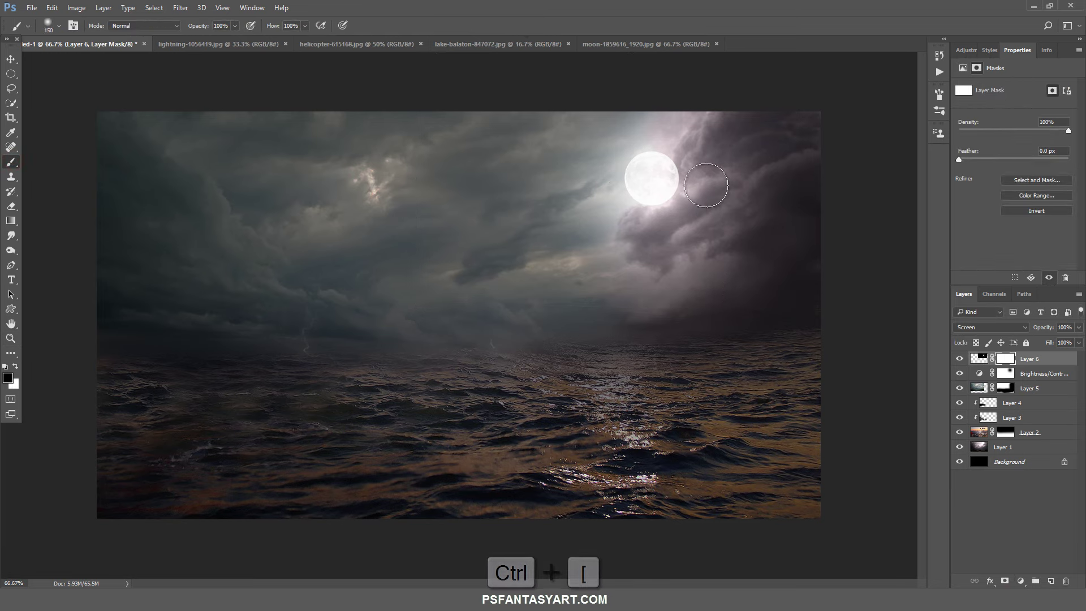
mouse_move(688, 175)
mouse_down()
mouse_move(687, 202)
mouse_move(650, 226)
mouse_move(703, 223)
mouse_move(722, 196)
mouse_move(673, 205)
mouse_up()
Choose the 360 px soft brush preset and add a new empty Layer 7.
key(bracketright)
key(bracketright)
right_click(696, 187)
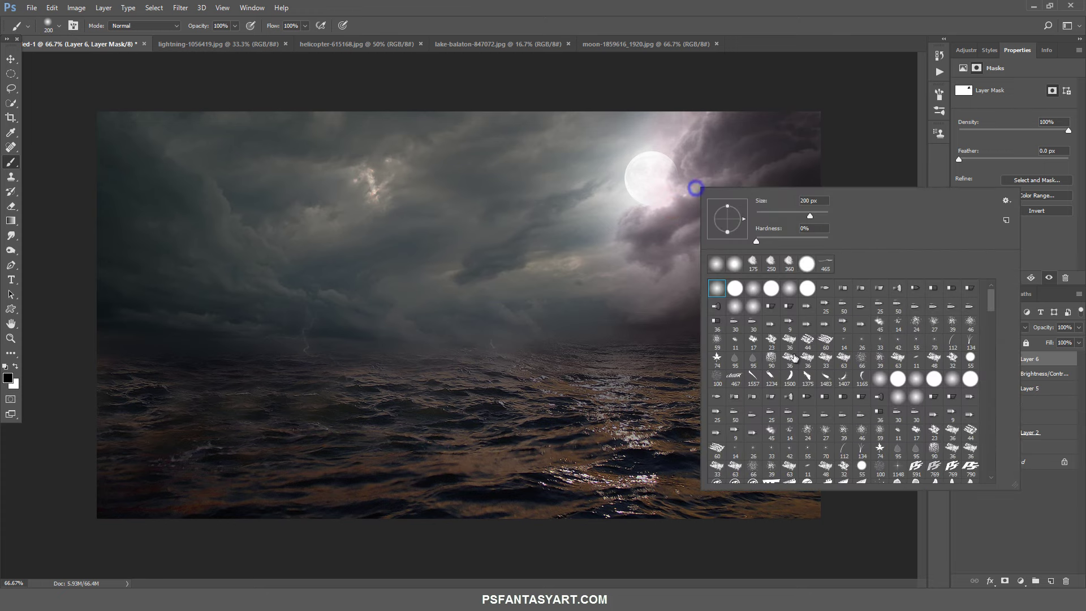
drag(992, 308, 982, 472)
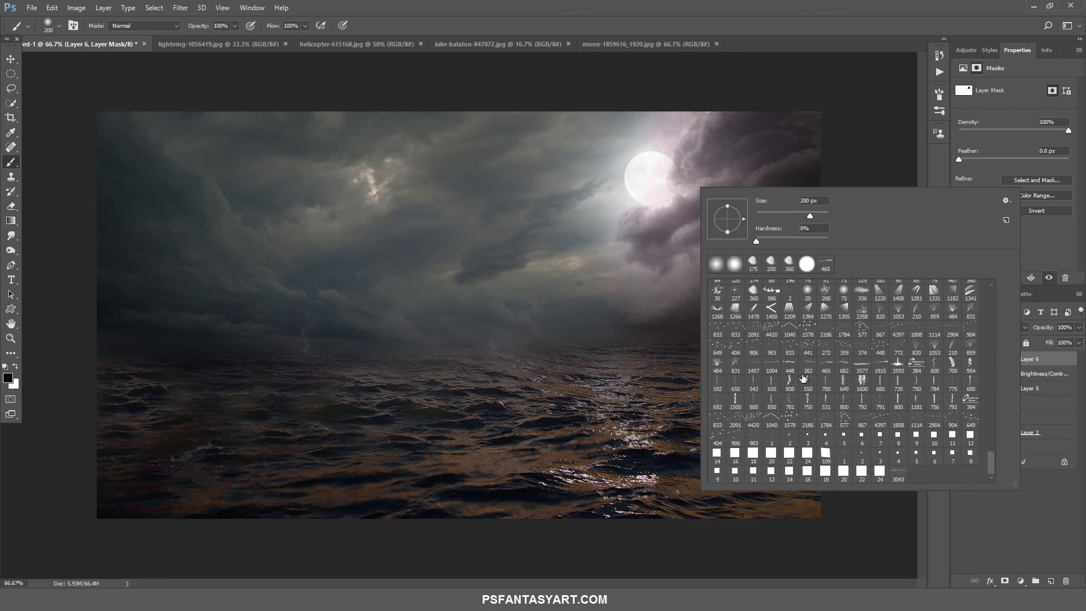
double_click(759, 293)
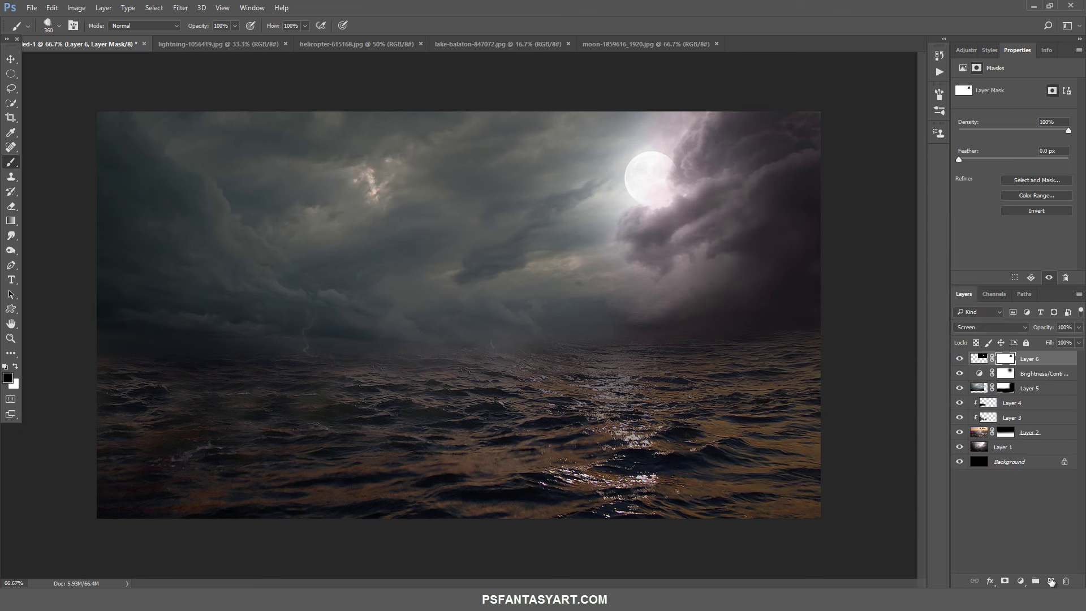
click(1051, 582)
Paint dark cloud dabs over the moon's right edge with a 200 px brush, fading Layer 7 to 40%.
key(ctrl+bracketleft)
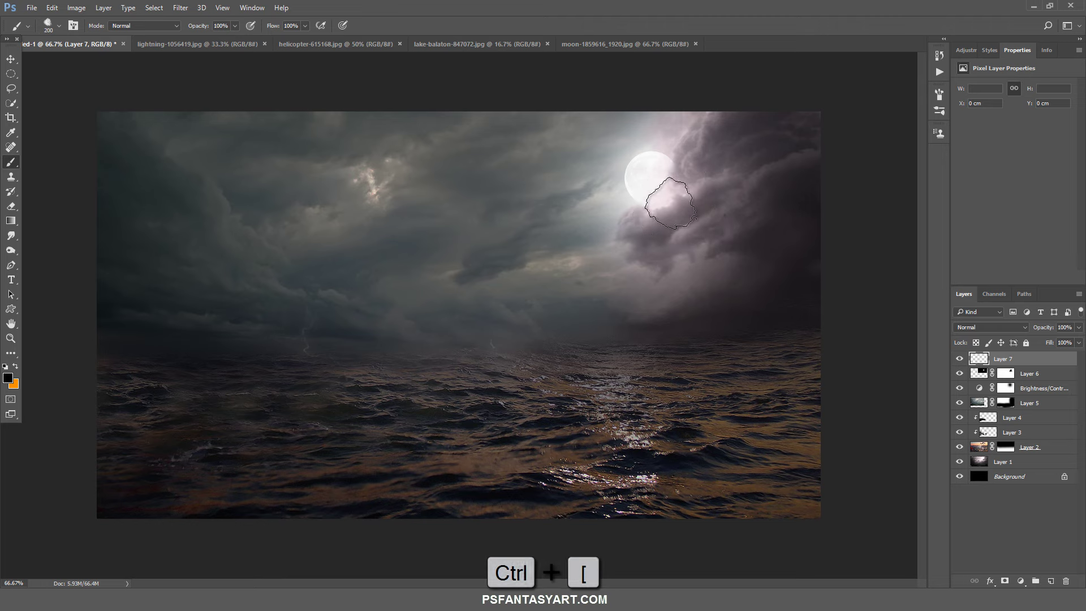
key(F5)
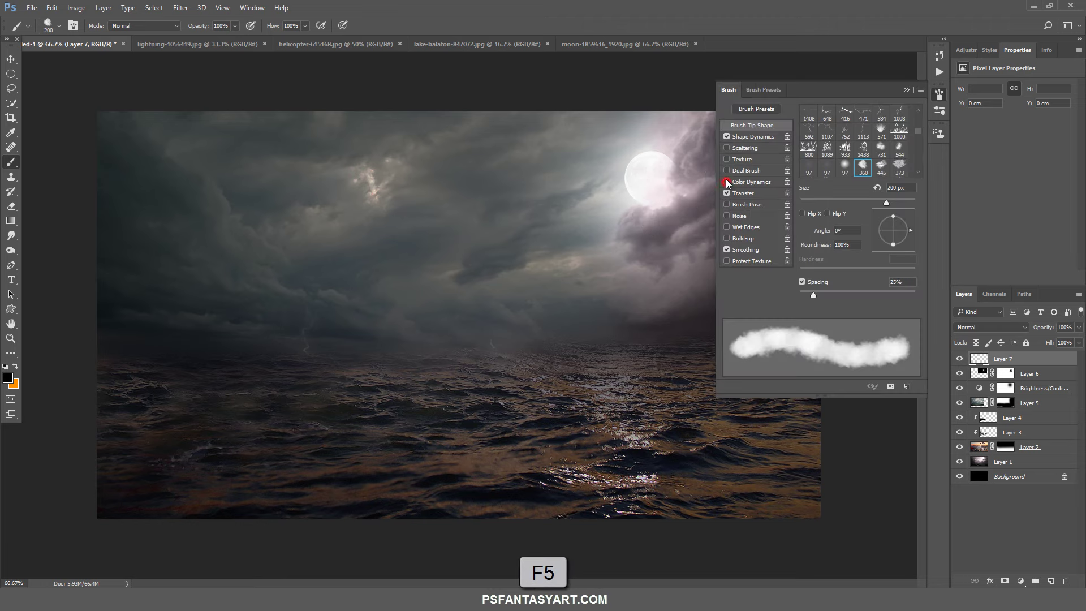
click(727, 182)
click(907, 89)
click(663, 206)
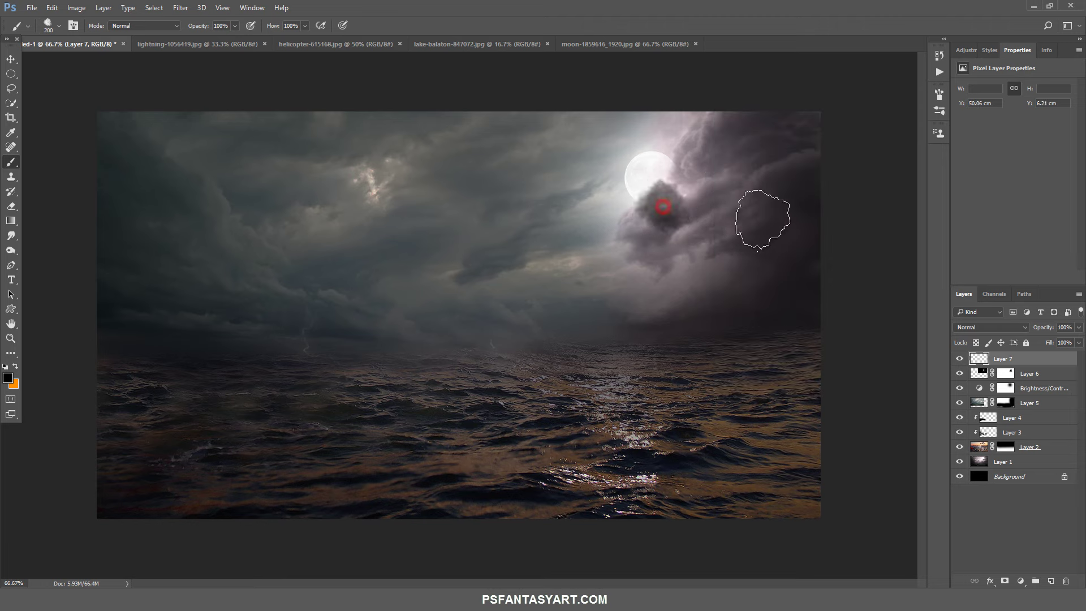
click(693, 187)
click(693, 187)
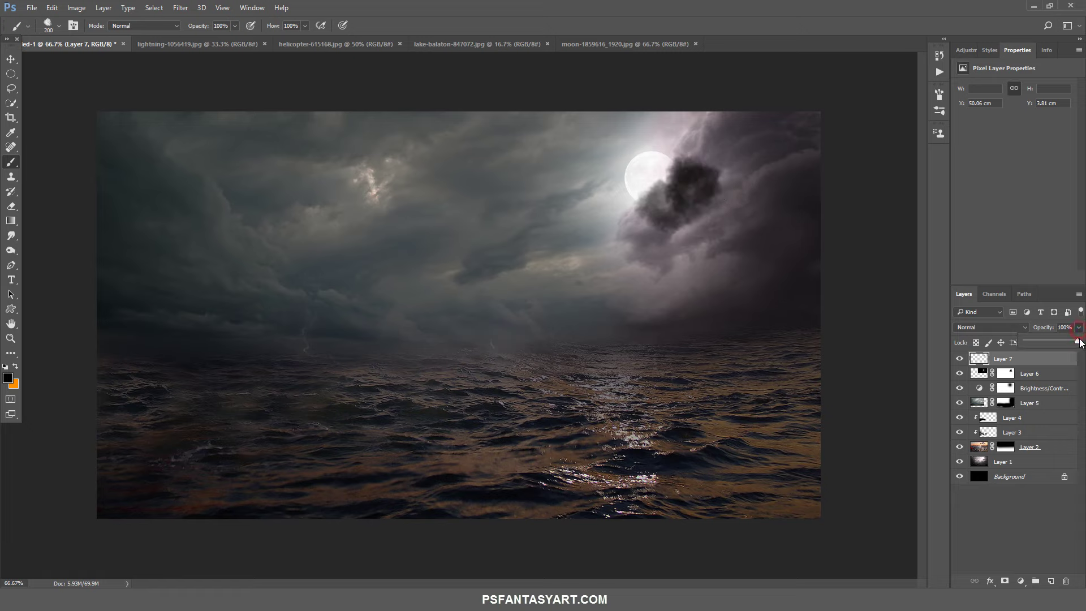
drag(1057, 338, 1045, 338)
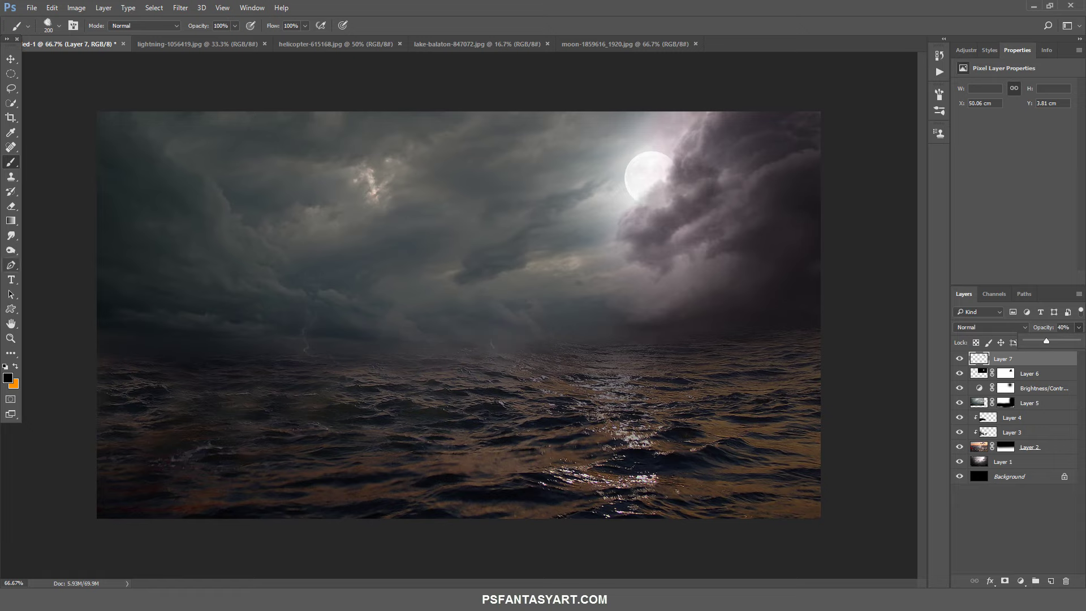
Select Layers 6 and 7 together and drag the moon and dark cloud slightly left.
click(11, 338)
right_click(467, 314)
click(486, 318)
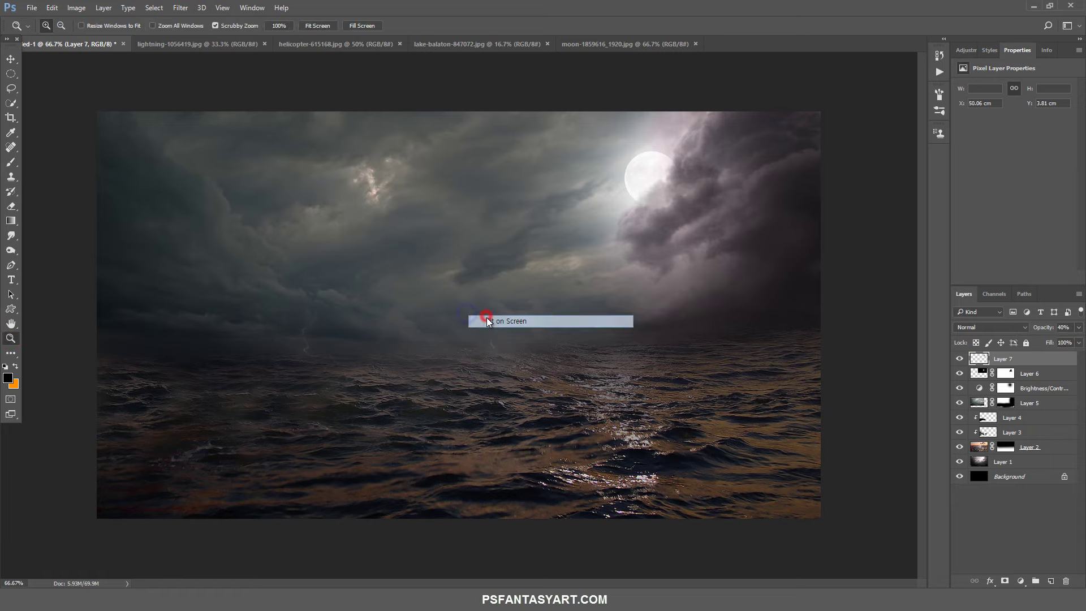
right_click(492, 300)
click(509, 298)
right_click(508, 278)
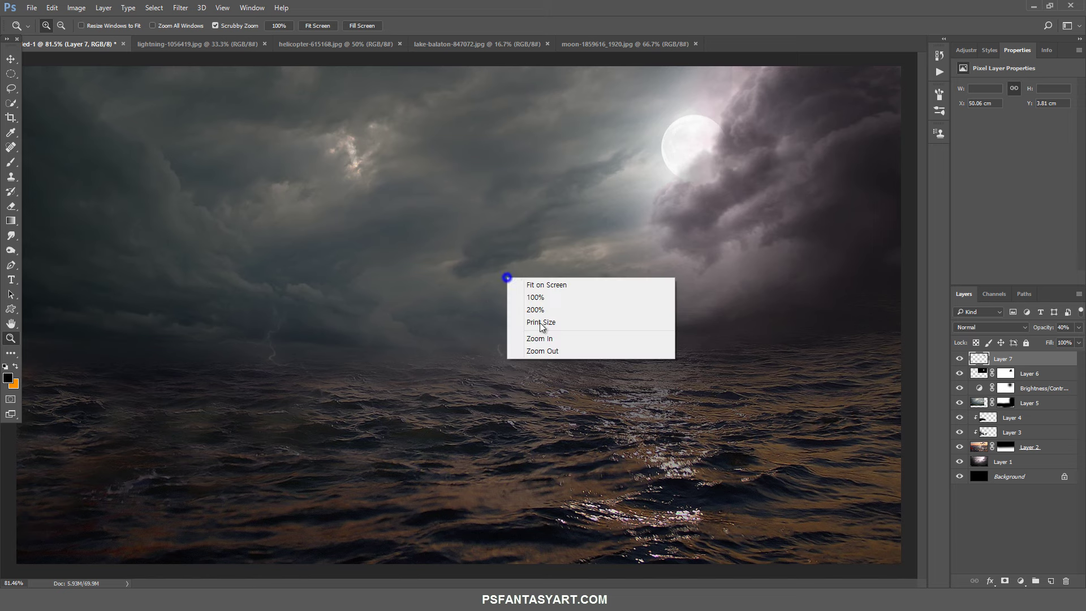
click(545, 351)
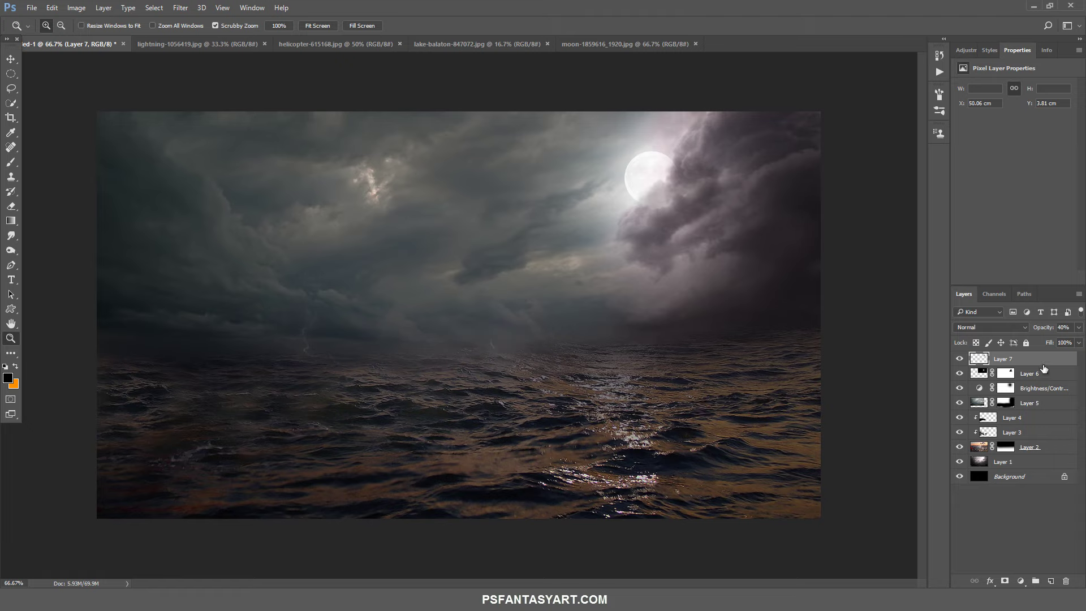
shift+click(982, 374)
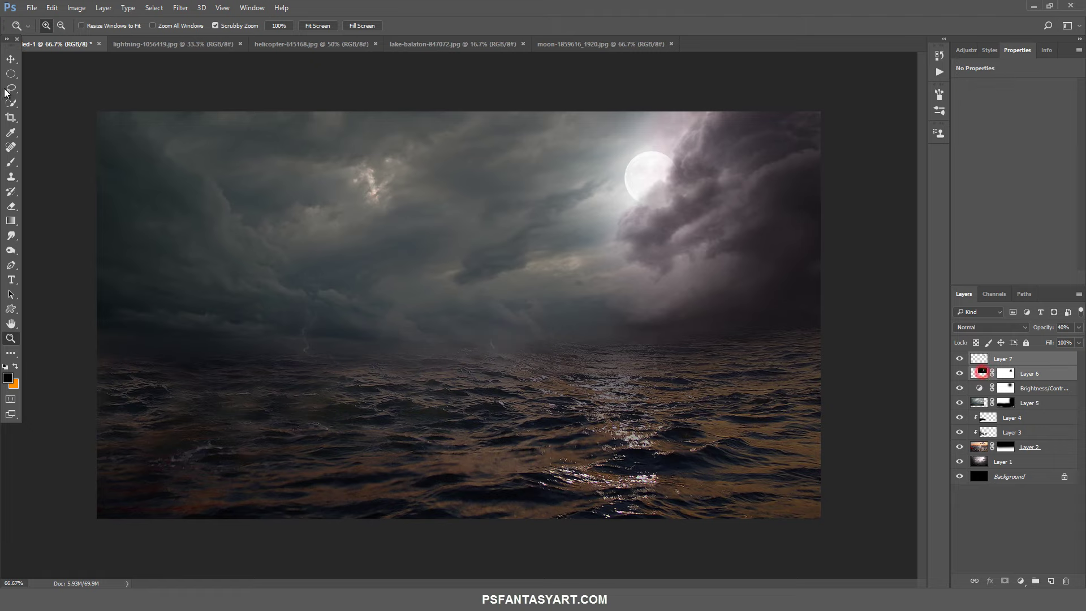
click(11, 59)
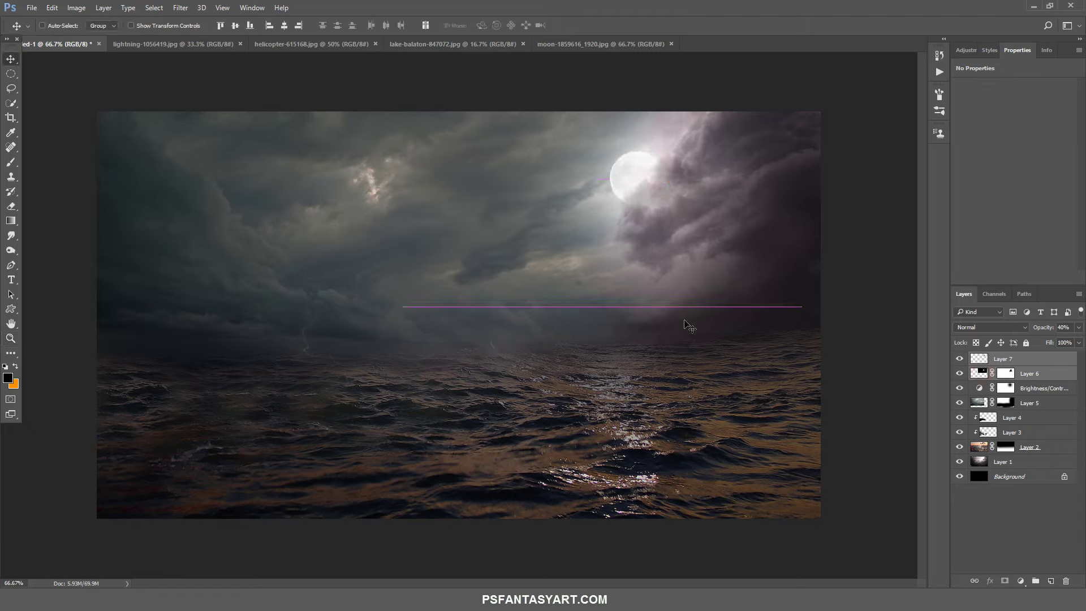
drag(664, 192, 650, 190)
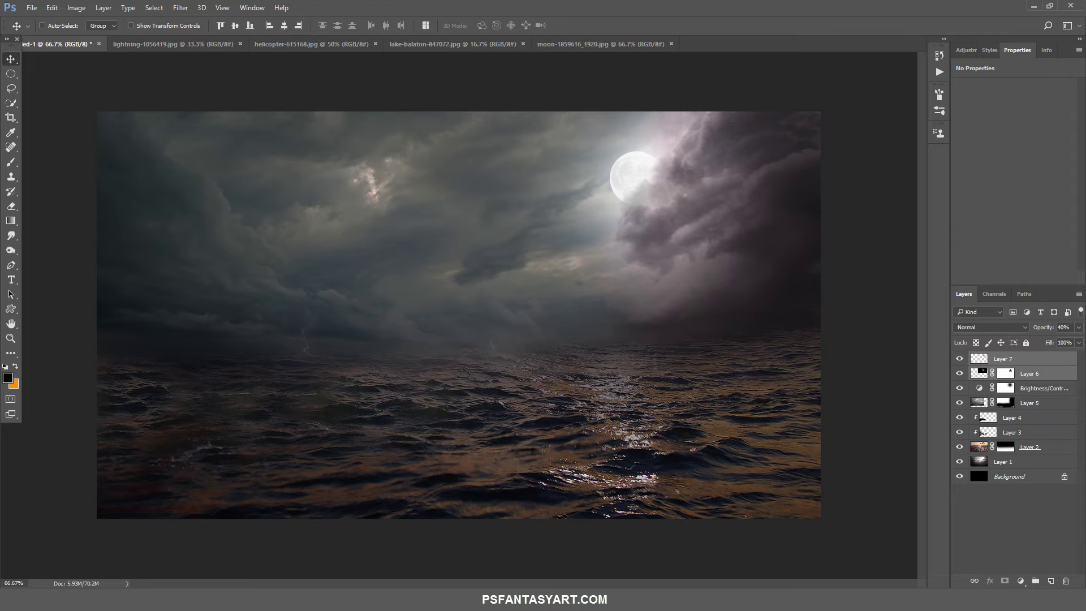
click(11, 338)
drag(527, 298, 506, 321)
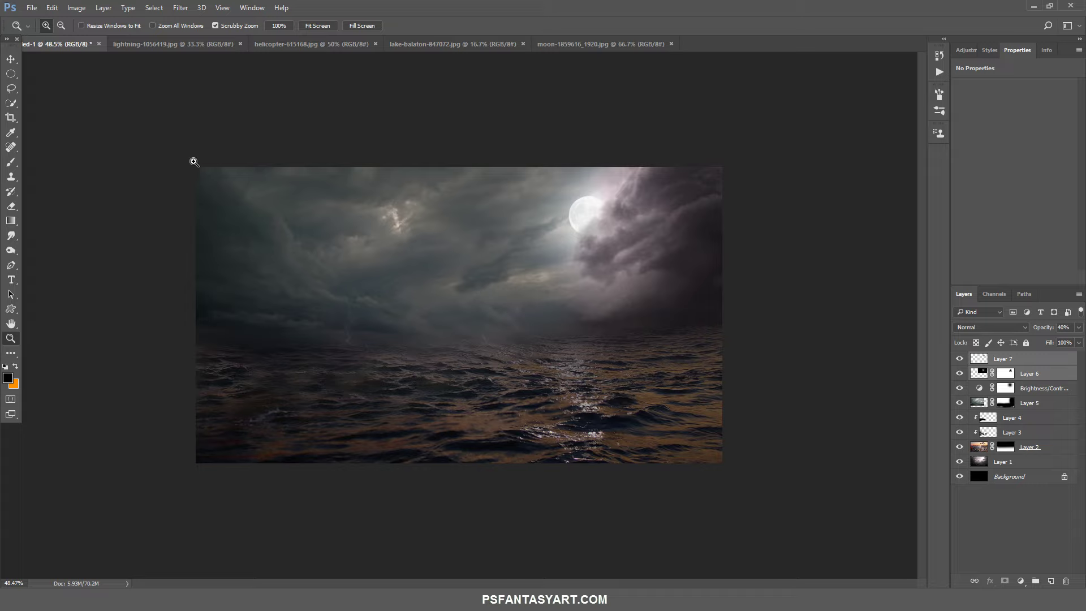
Open beach-2179624_1920 and drag the sunset photo into the sea composite.
click(31, 7)
click(35, 23)
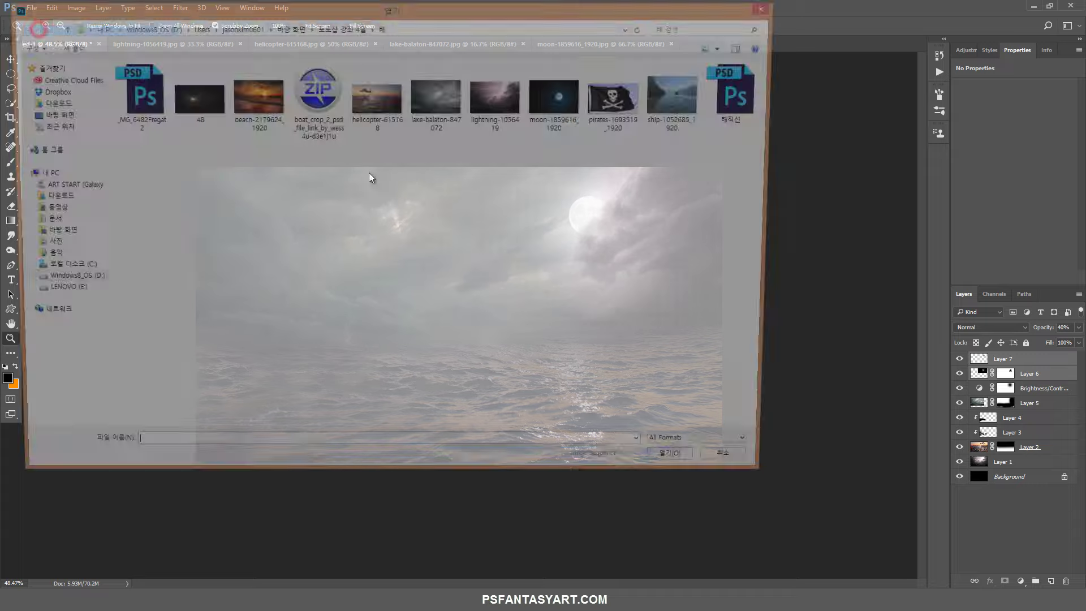
click(244, 97)
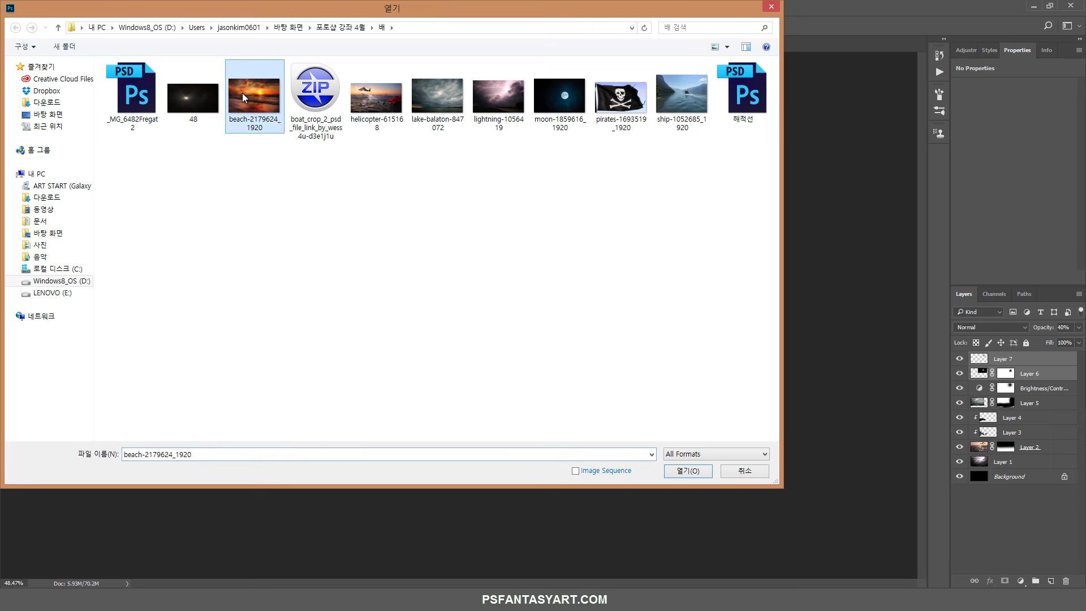
click(687, 470)
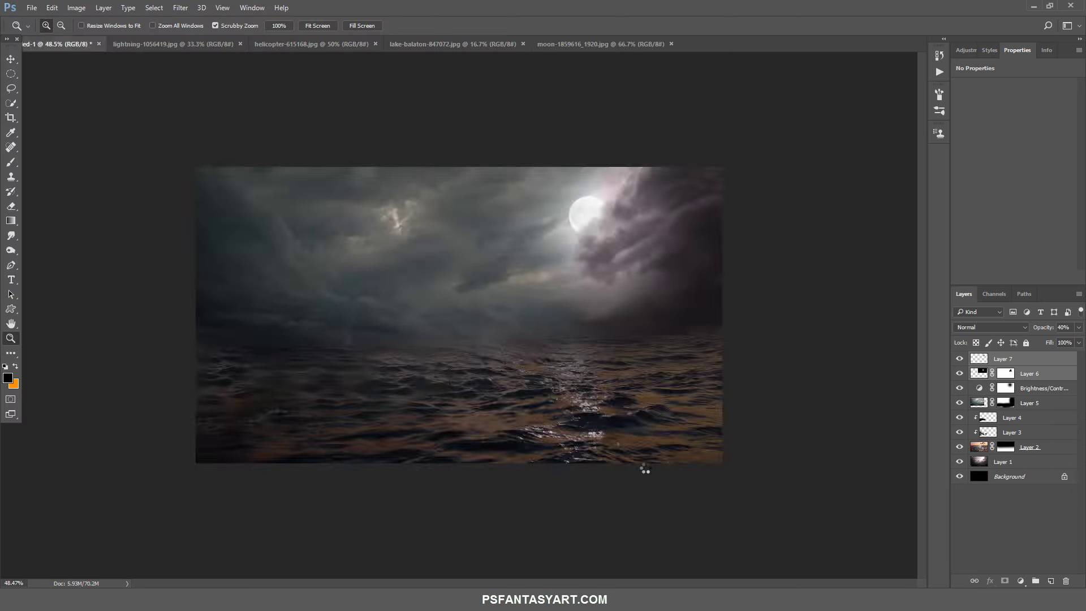
drag(182, 118, 571, 348)
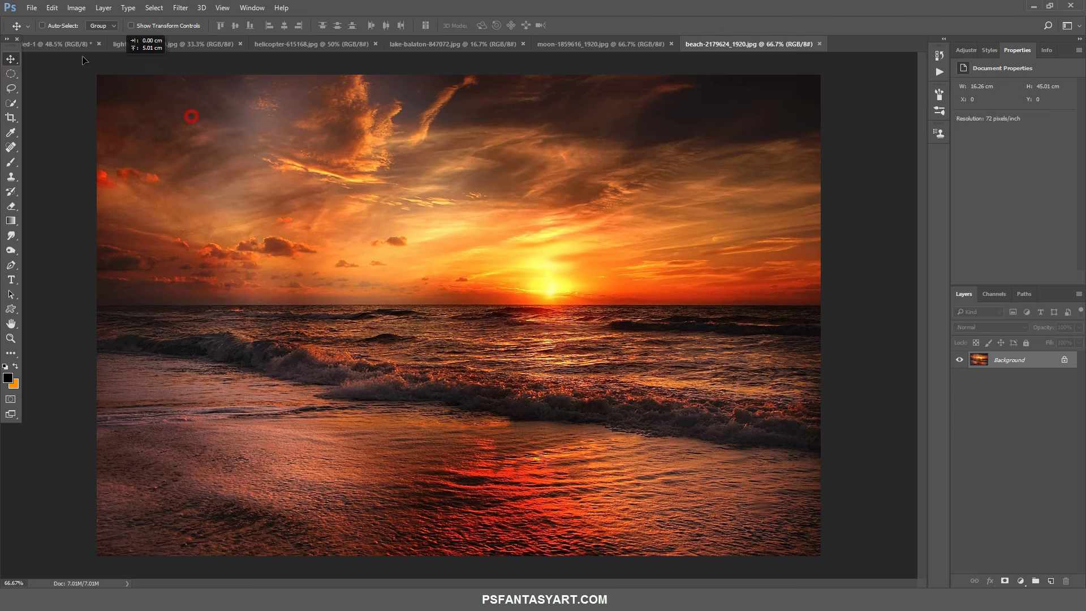
Move the beach layer down slightly and set its blend mode to Soft Light.
key(ctrl+t)
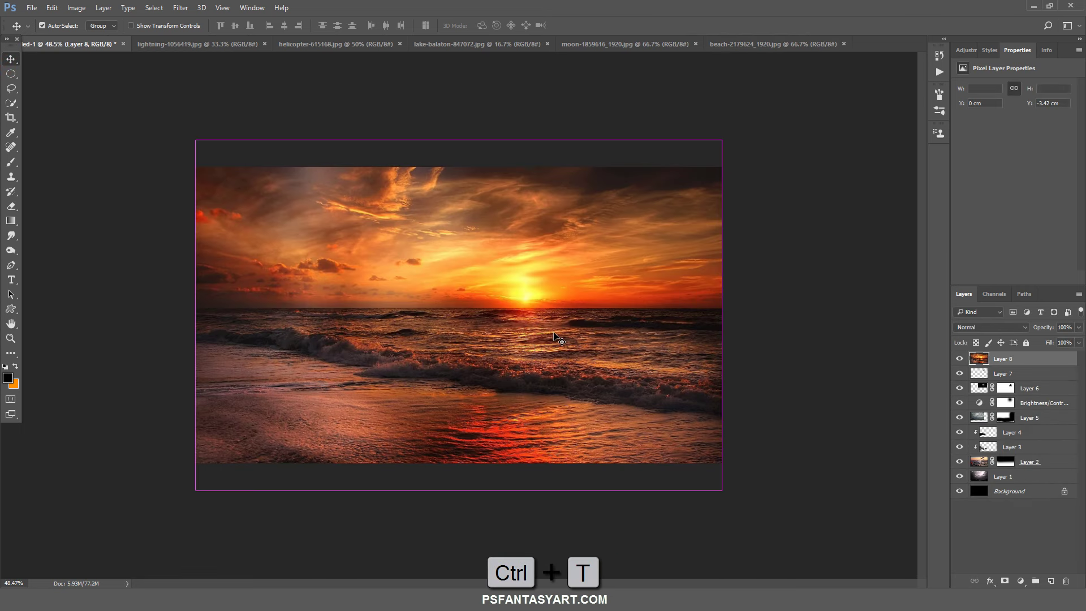
drag(604, 265, 603, 287)
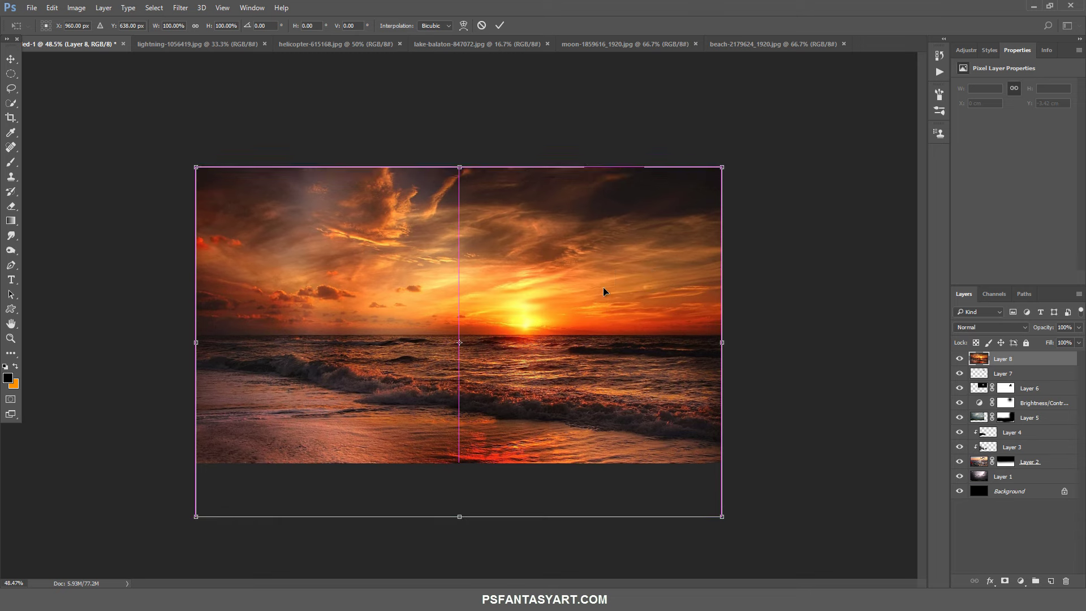
click(500, 27)
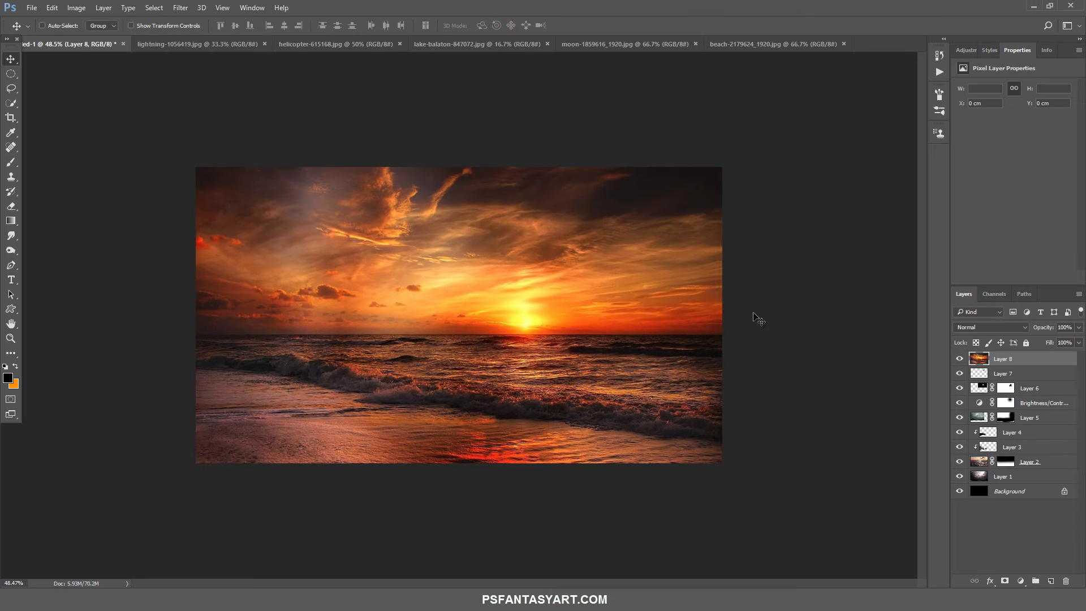
click(973, 329)
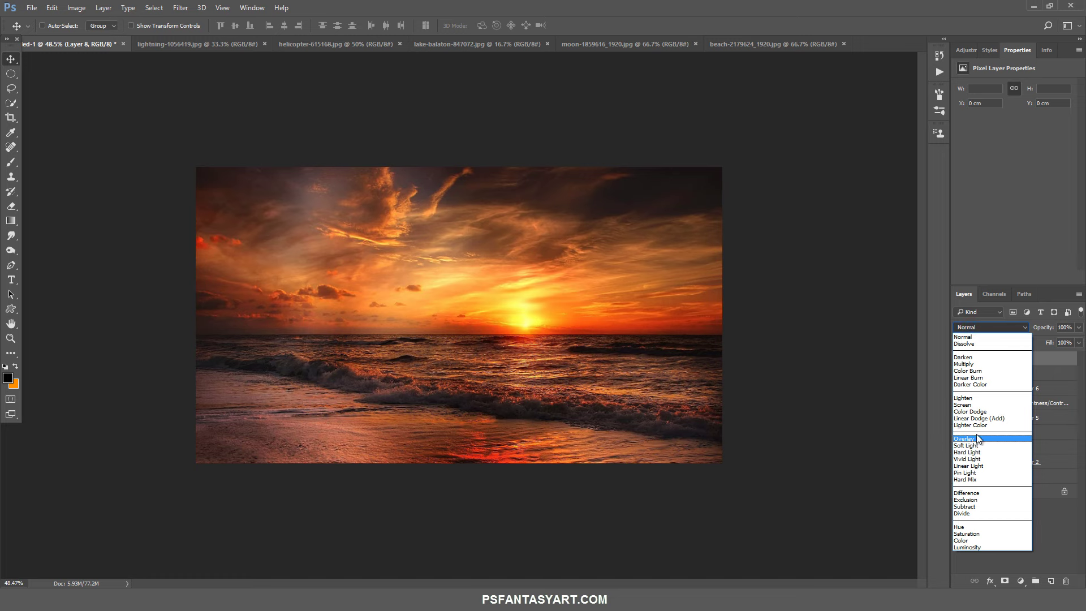
click(971, 448)
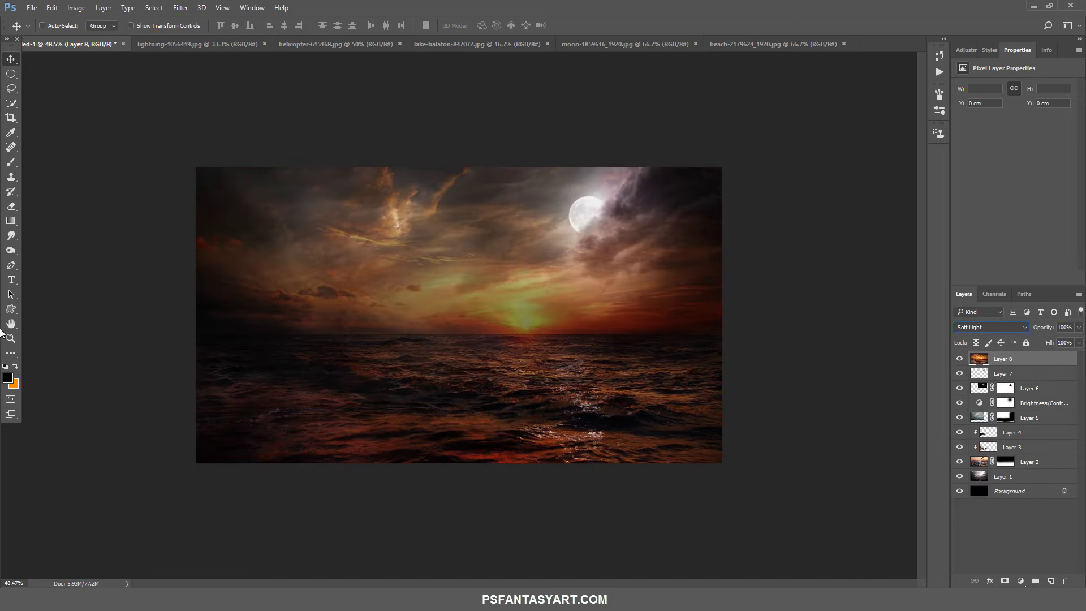
click(11, 340)
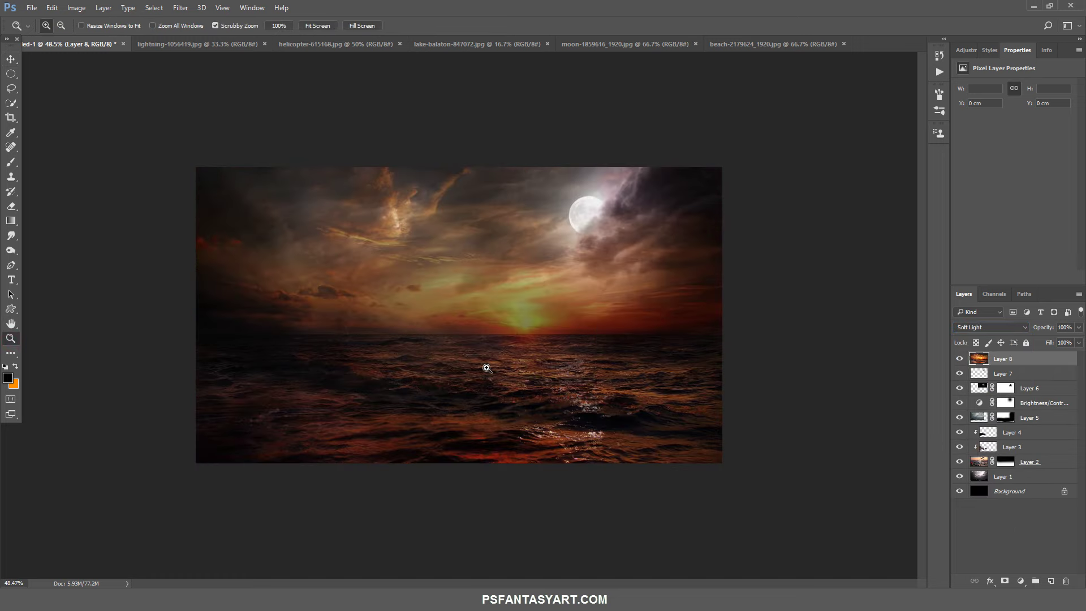
drag(486, 368, 478, 384)
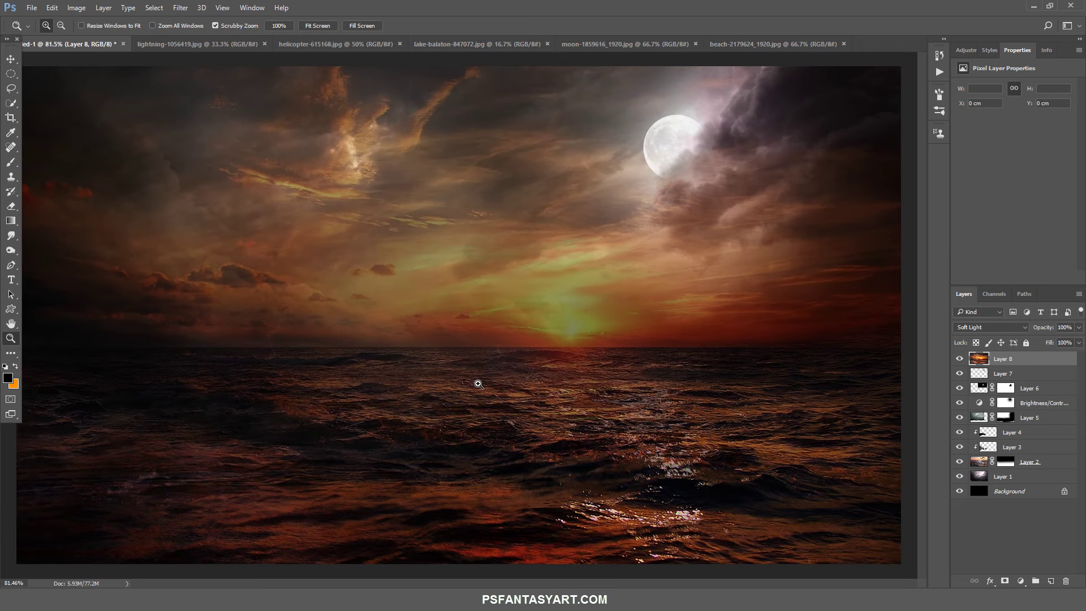
Scale Layers 6 and 7 to about 94%, nudge the moon right, then zoom into the horizon.
click(1003, 374)
shift+click(979, 390)
key(ctrl+t)
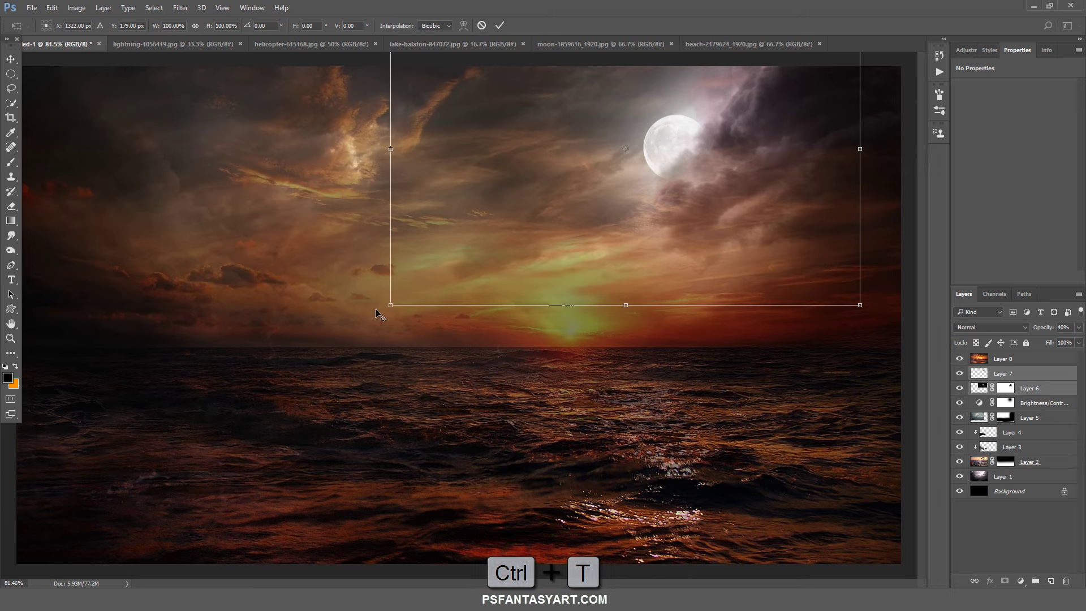
drag(390, 304, 404, 295)
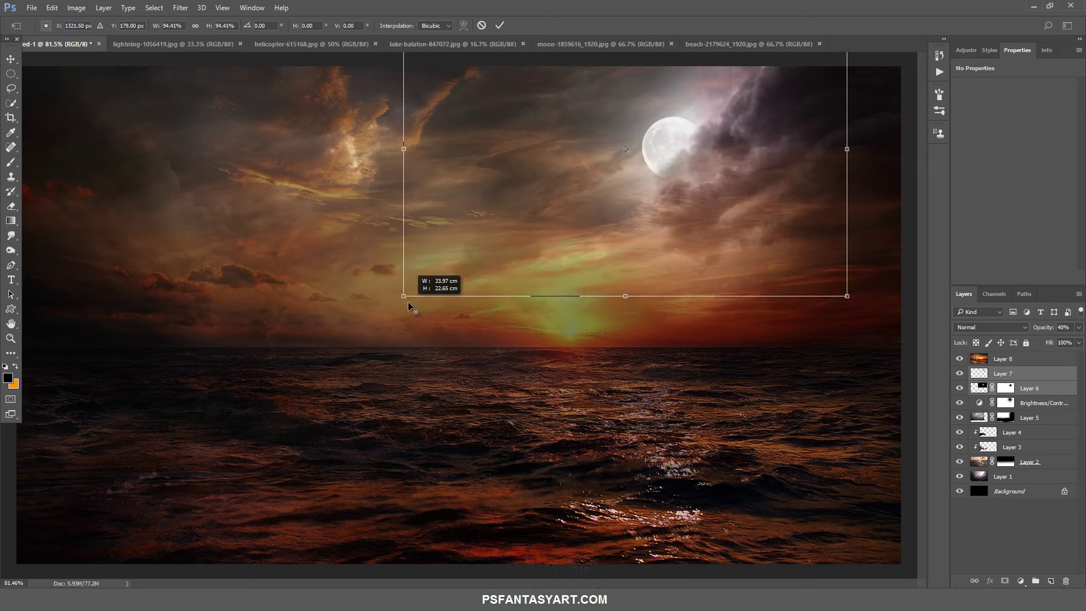
drag(653, 191, 660, 194)
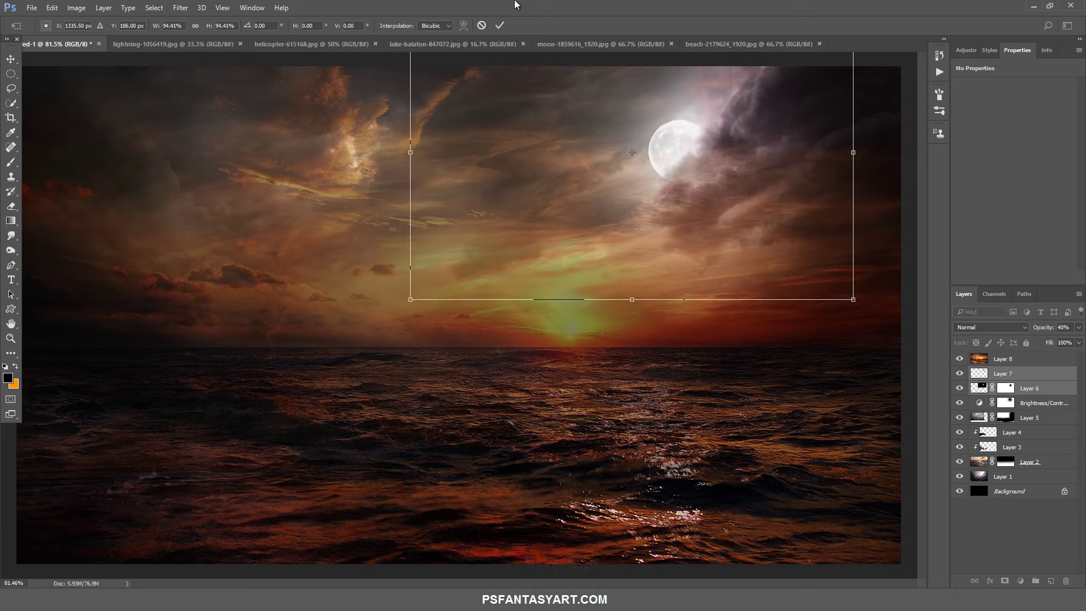
click(497, 24)
key(z)
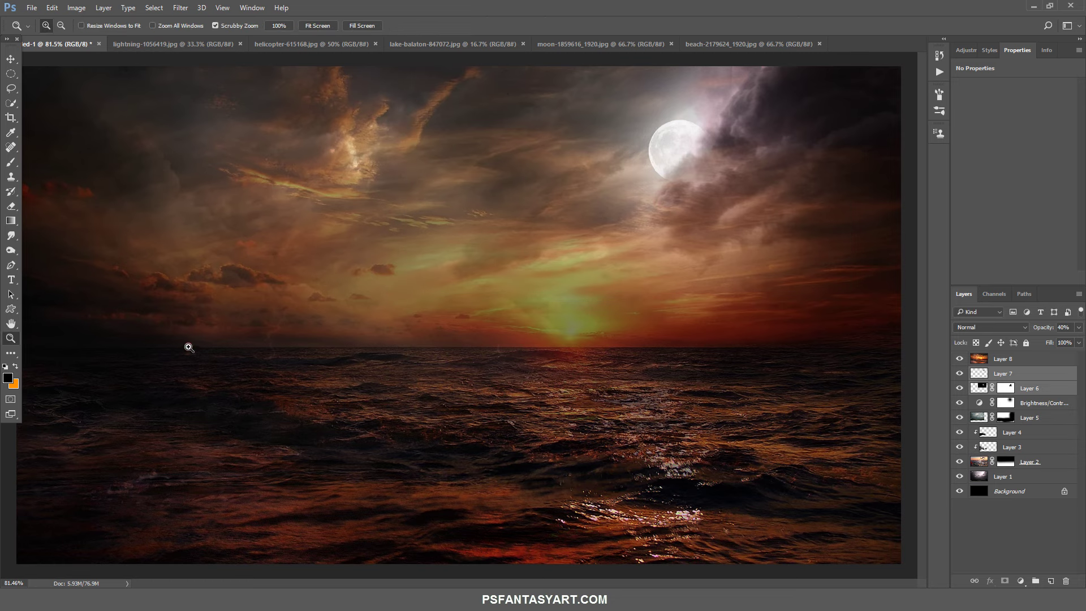
drag(227, 356, 601, 340)
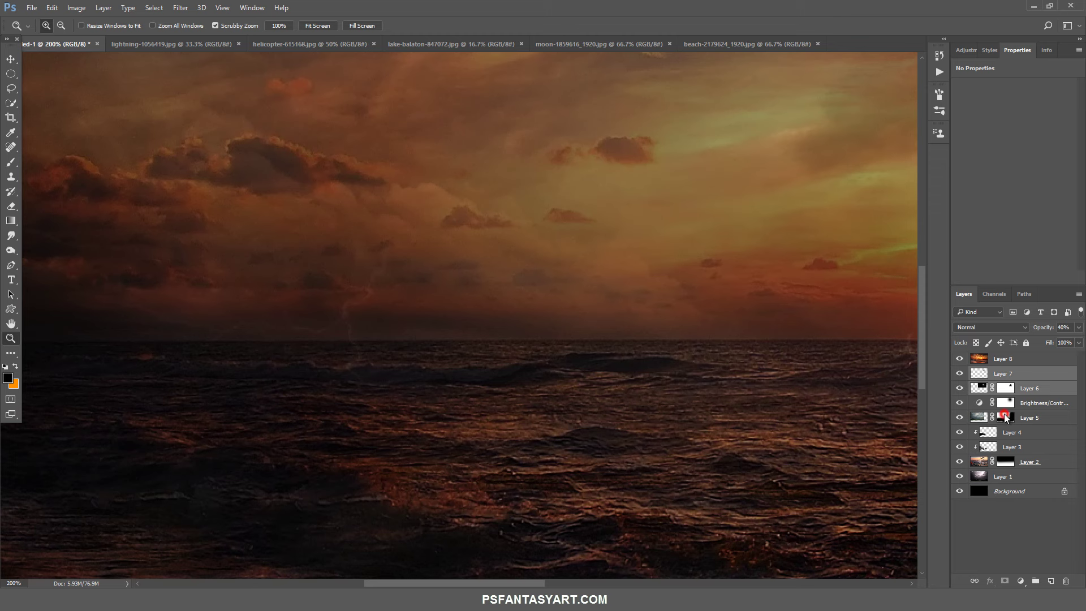
Paint white with a small soft brush along the horizon on Layer 5's mask.
shift+click(1007, 418)
click(1006, 419)
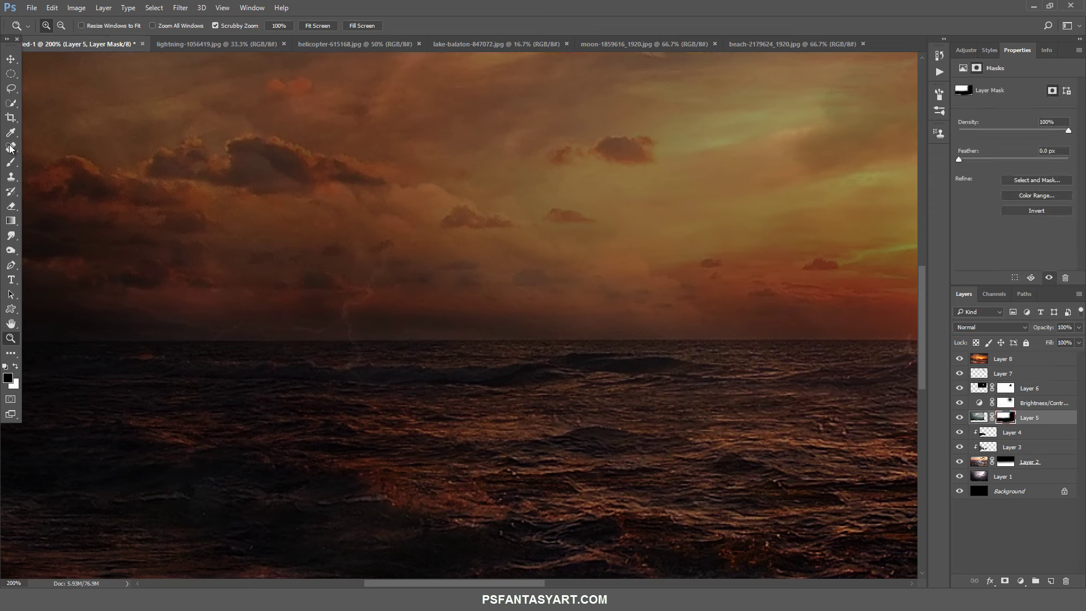
key(b)
click(14, 368)
right_click(374, 207)
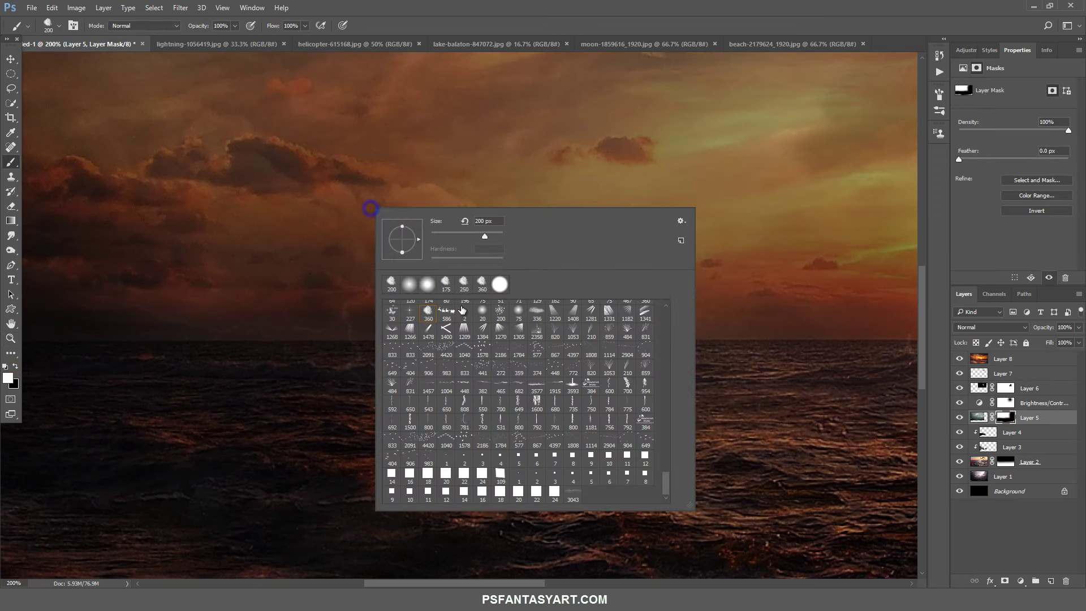
key(Return)
key(bracketleft)
key(bracketleft)
drag(376, 274, 264, 284)
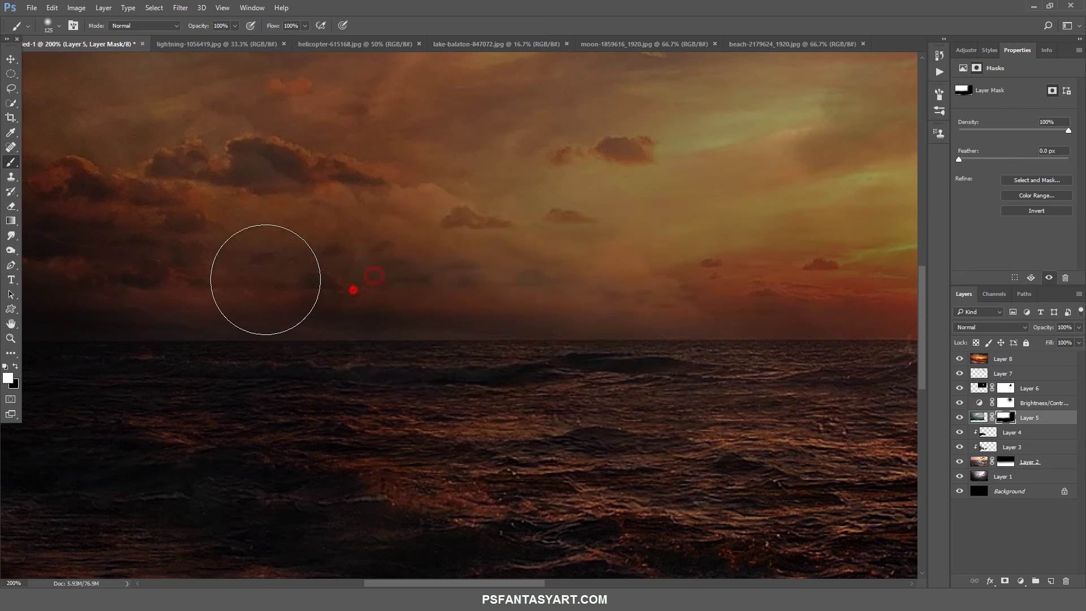
key(bracketleft)
key(bracketleft)
key(bracketleft)
mouse_move(344, 296)
mouse_down()
mouse_move(122, 274)
mouse_move(375, 303)
mouse_up()
Zoom out to view the whole image.
scroll(154, 335, up, 5)
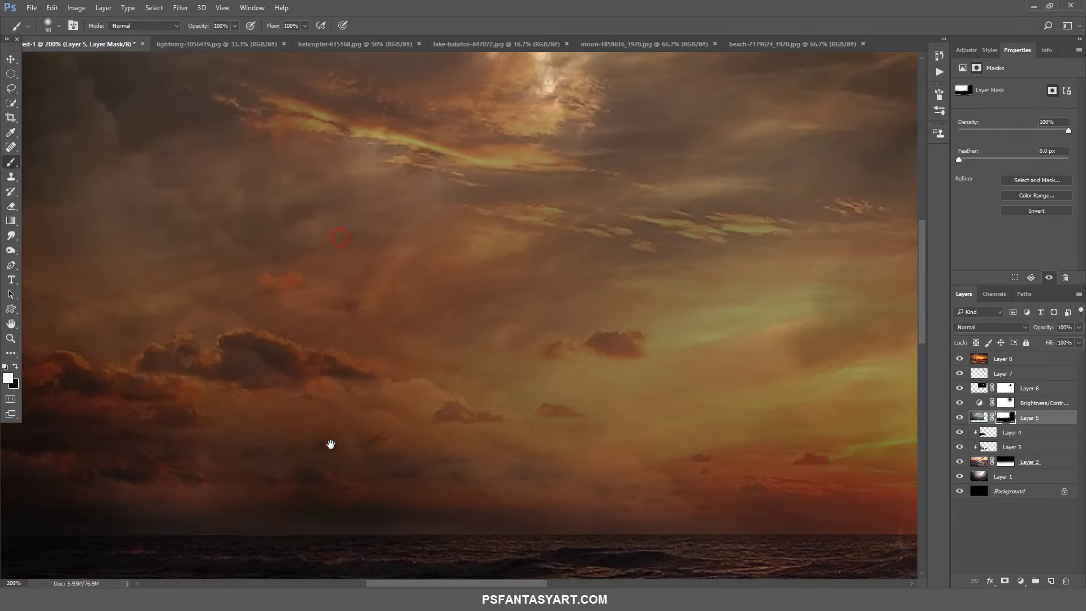
scroll(330, 443, up, 5)
scroll(211, 431, up, 2)
click(11, 338)
drag(348, 303, 435, 314)
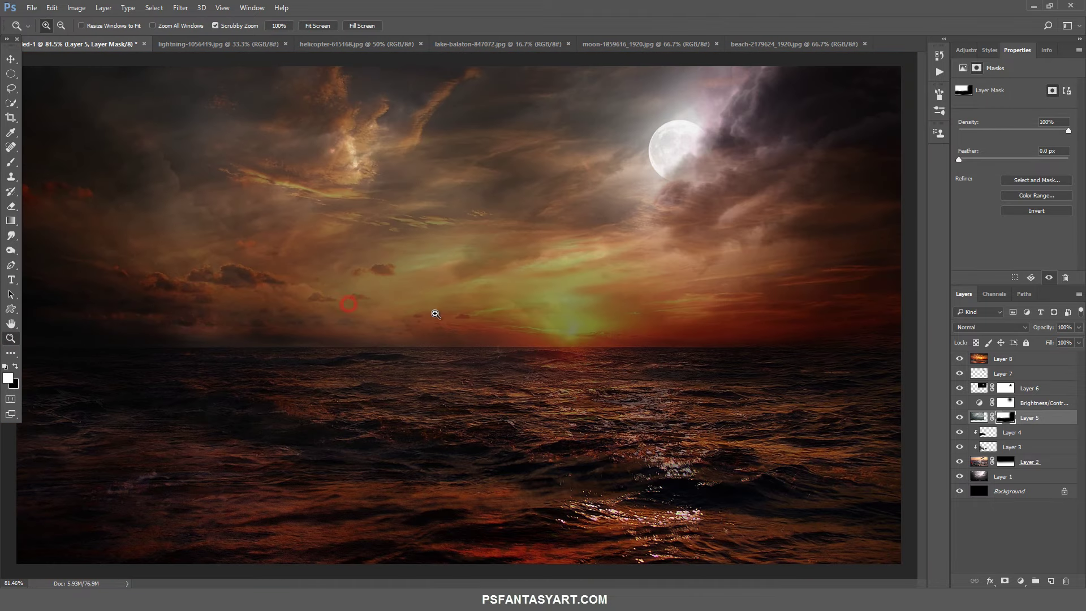
Rename Layer 6 to 'moon' and Layer 8 to 'sunset'.
click(1030, 365)
double_click(1030, 388)
text(一‖ㅓ⊤)
key(Return)
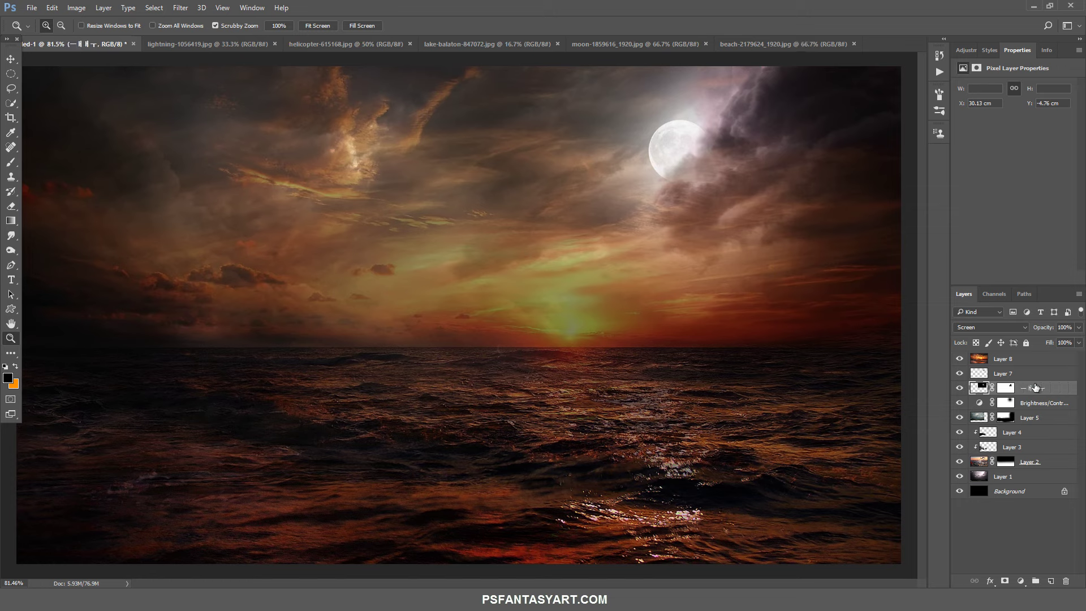
text(moon)
key(Return)
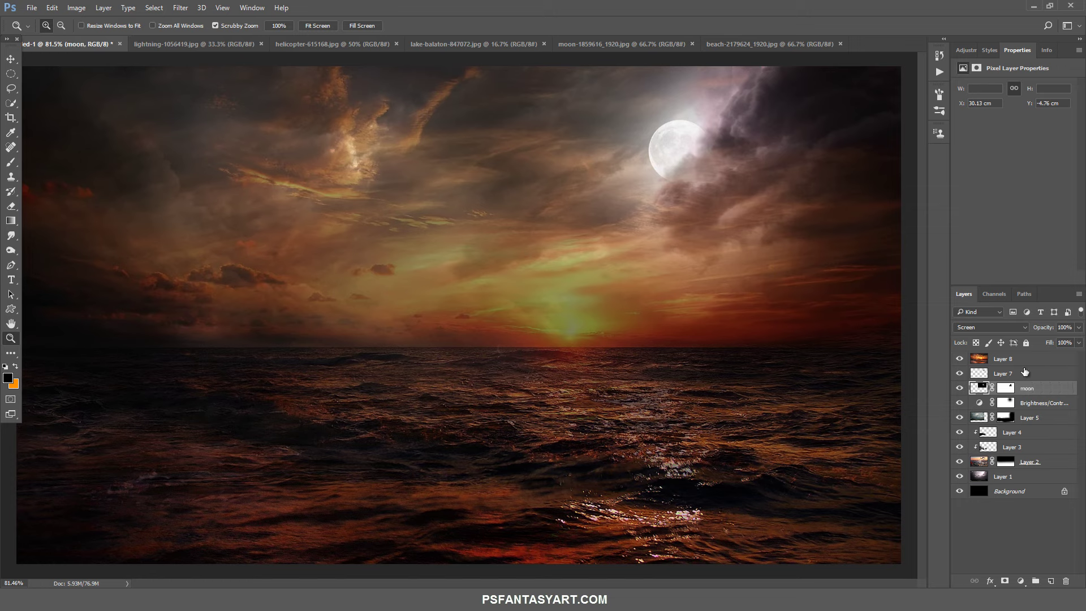
double_click(1007, 358)
text(sunset)
key(Return)
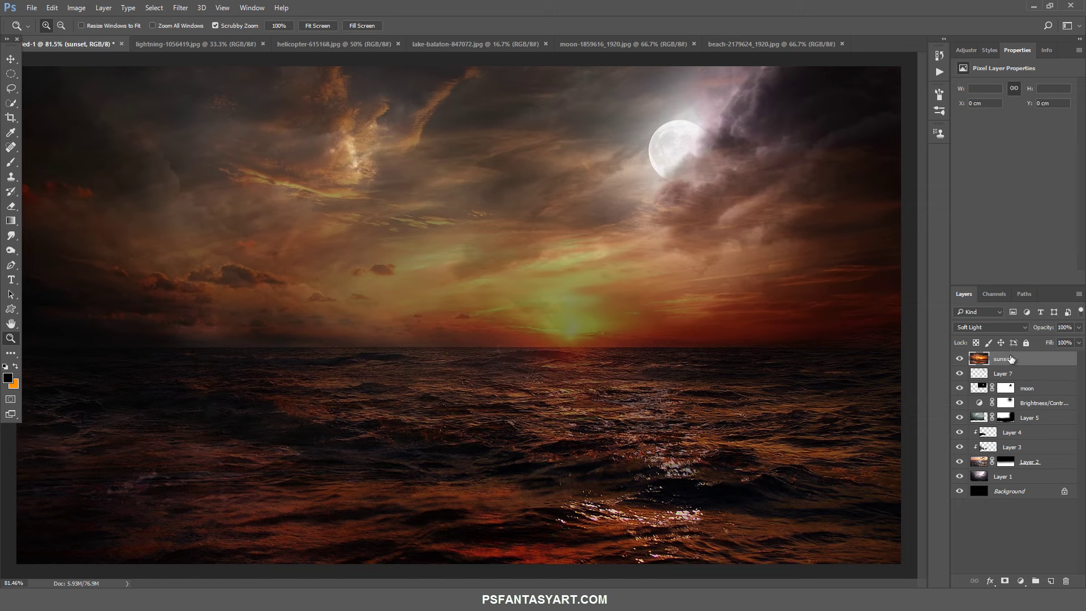
Rename Layers 5, 2 and 1 to 'storm', 'sea', 'storm' and set Layer 4 opacity to 82%.
double_click(1030, 418)
text(stoe)
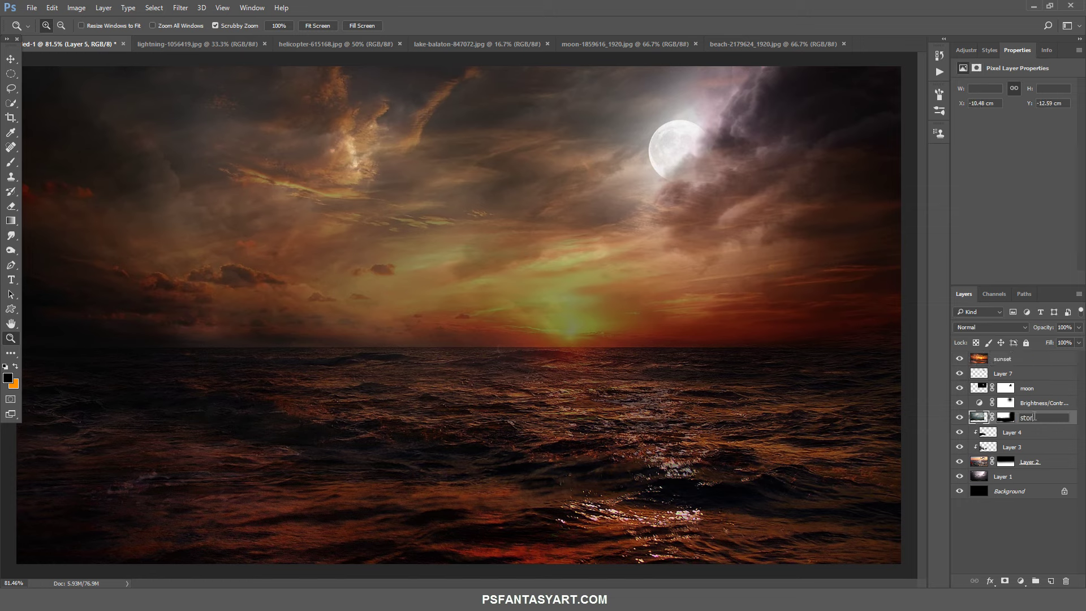
text(m)
key(Return)
double_click(1030, 462)
text(st)
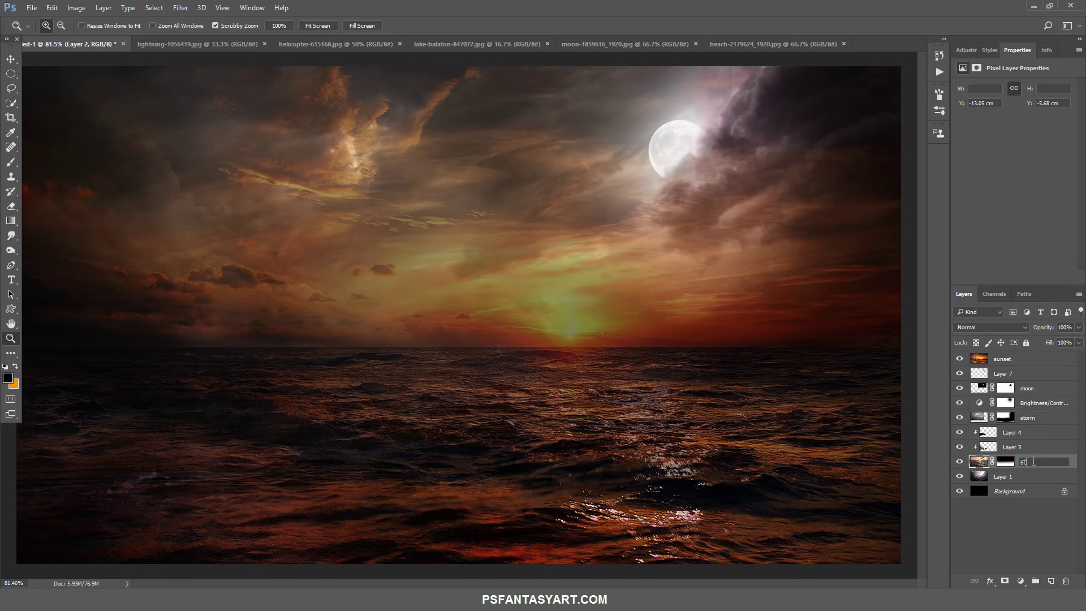
key(Return)
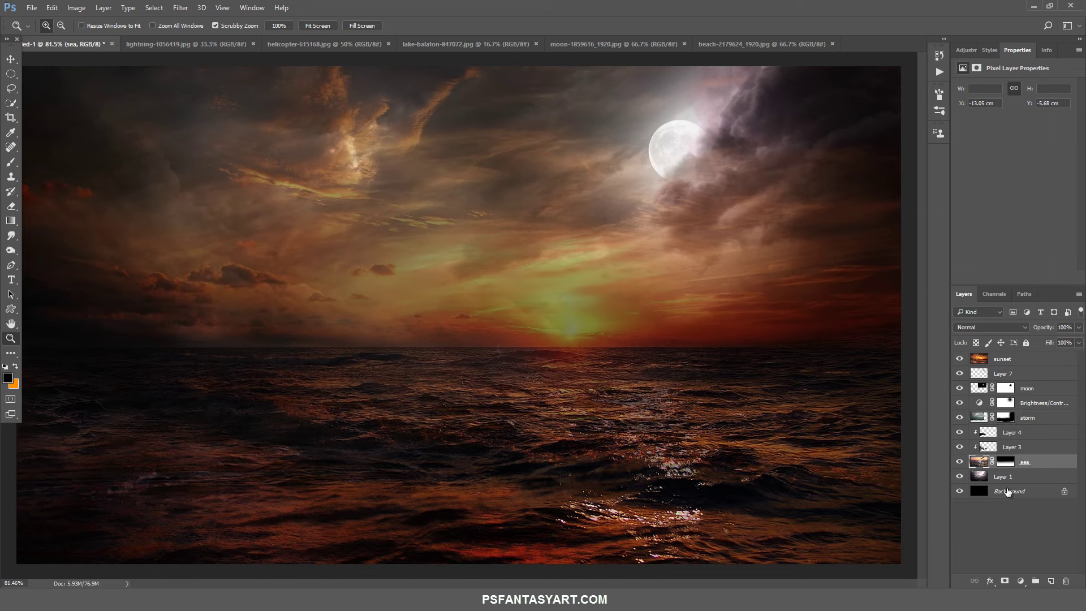
double_click(1004, 476)
text(storm)
key(Return)
click(1012, 432)
click(1079, 327)
drag(1078, 341, 1068, 341)
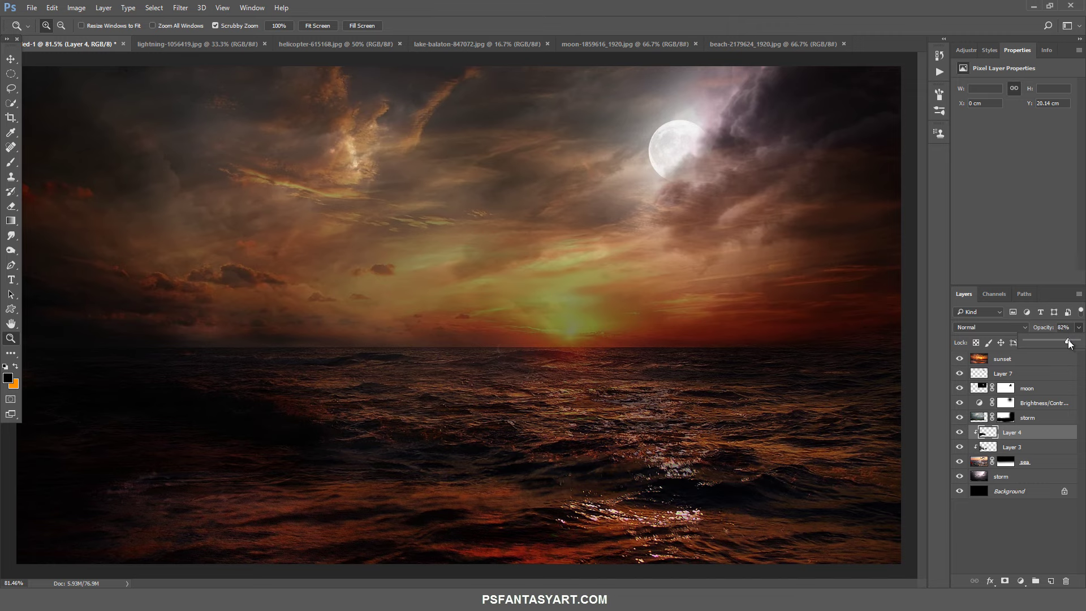
Erase Layer 4's dark shading over the left sea with a 33% opacity, 36% flow eraser.
click(10, 207)
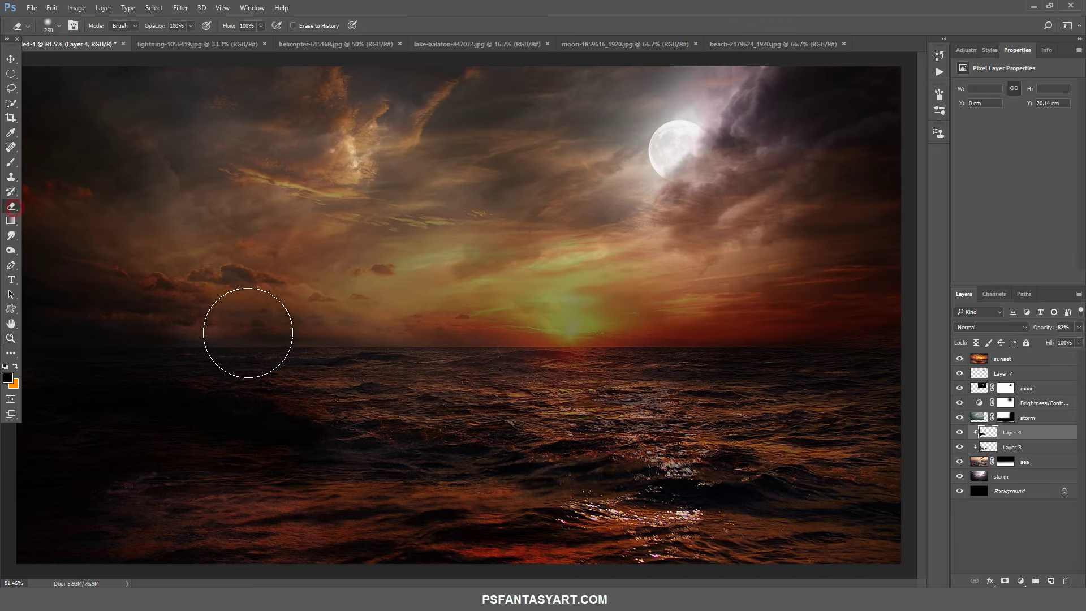
click(191, 26)
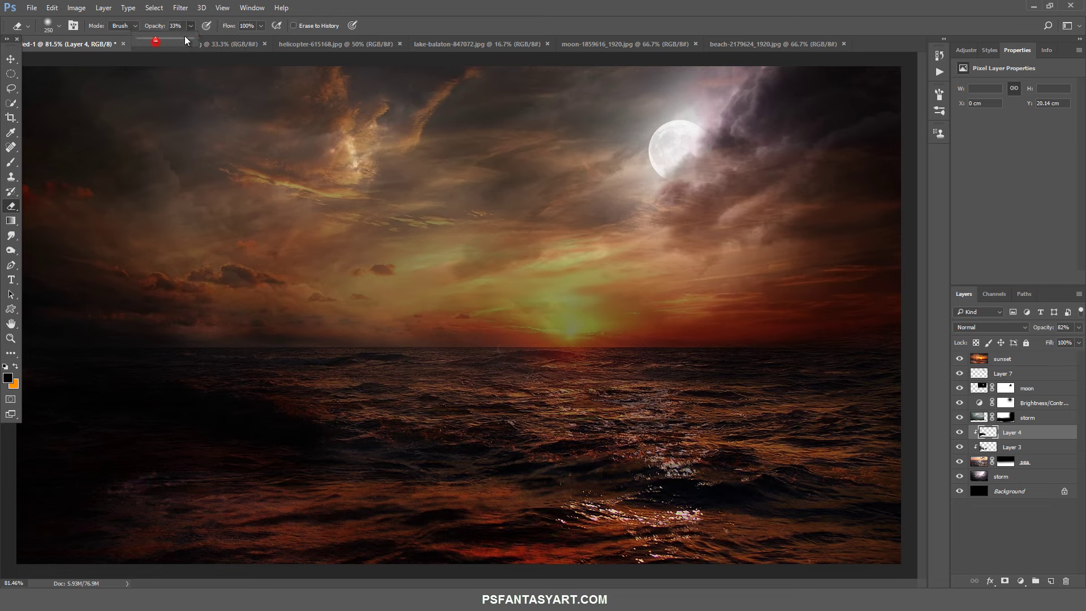
drag(260, 26, 226, 44)
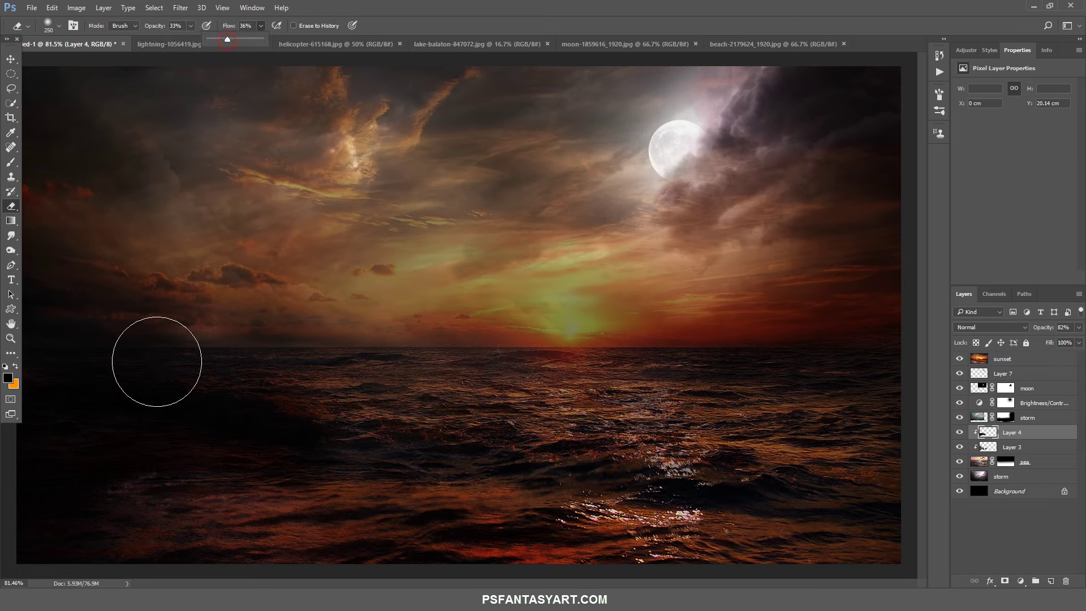
mouse_move(233, 406)
mouse_down()
mouse_move(148, 383)
mouse_move(301, 418)
mouse_move(199, 451)
mouse_up()
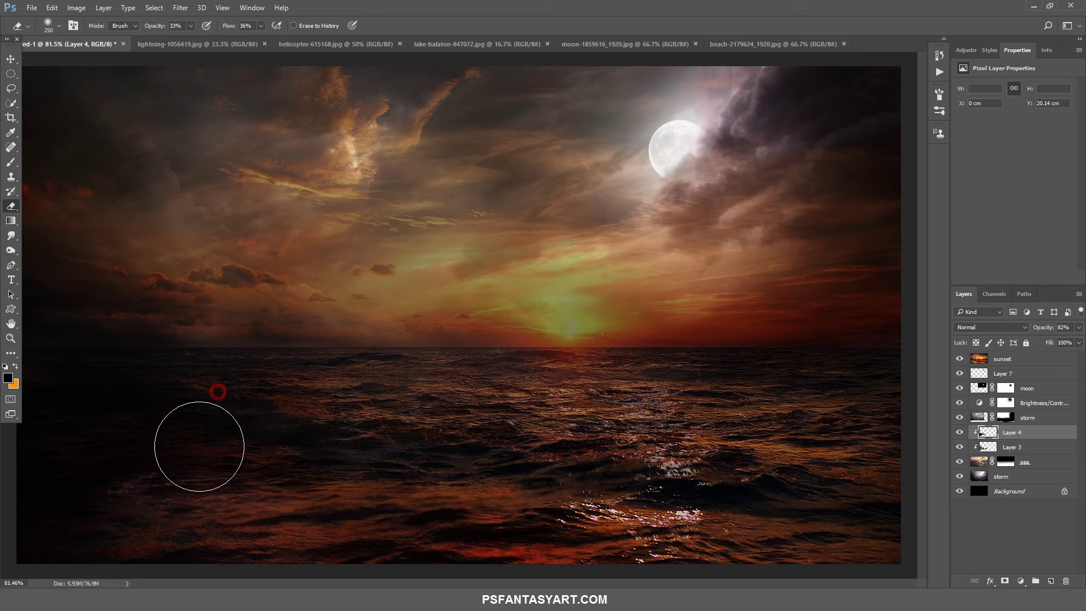
mouse_move(145, 475)
mouse_down()
mouse_move(87, 484)
mouse_move(242, 468)
mouse_up()
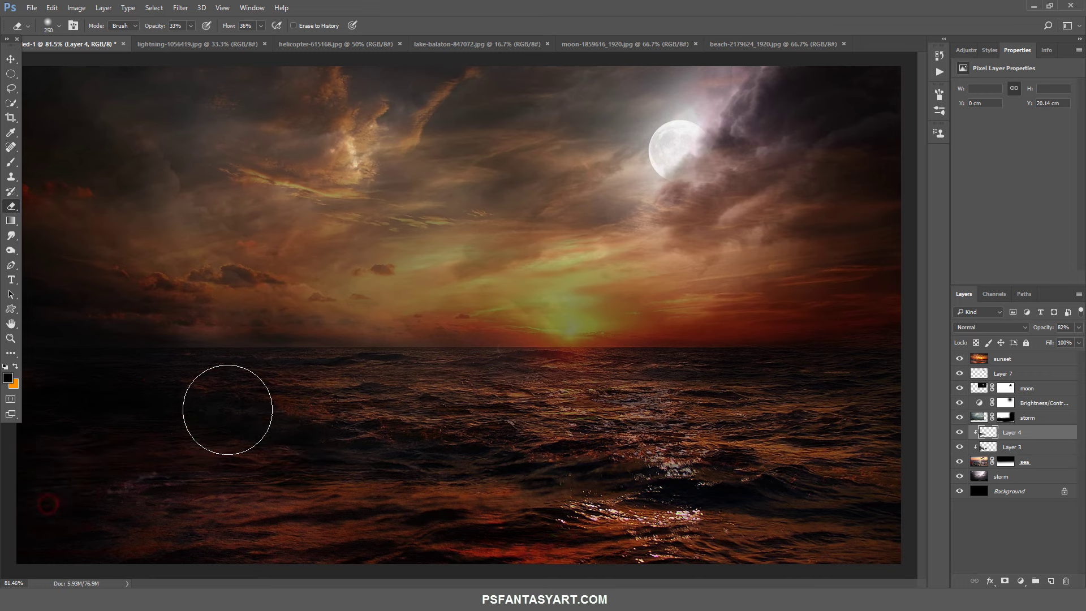
drag(138, 376, 146, 377)
mouse_move(293, 395)
mouse_down()
mouse_move(334, 443)
mouse_move(286, 442)
mouse_up()
click(1018, 359)
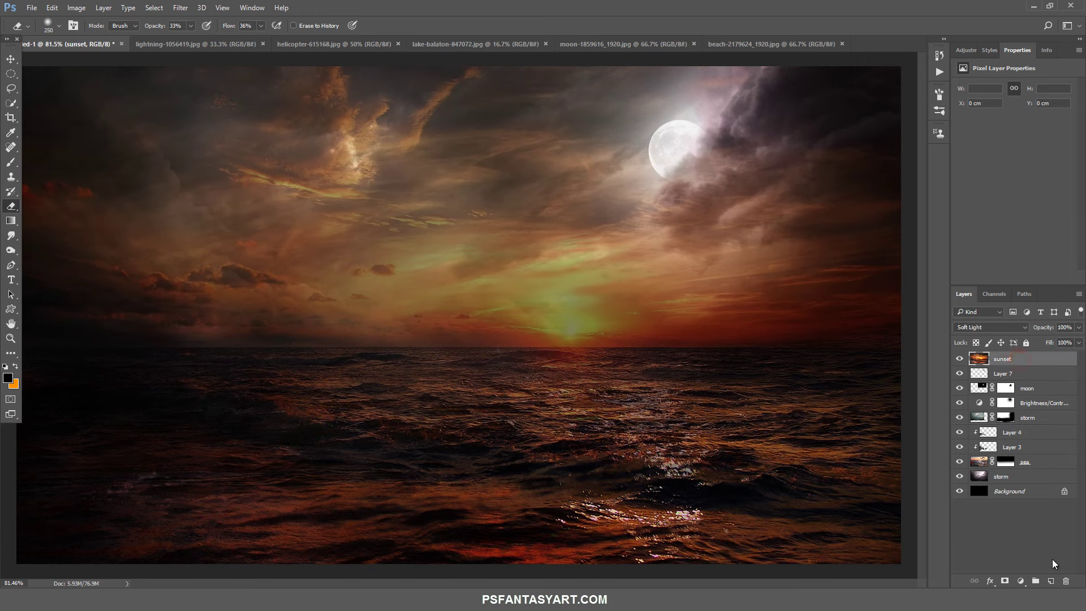
On a new layer, stamp bird flocks near the moon with the 1784 bird brush at 300.
click(1050, 581)
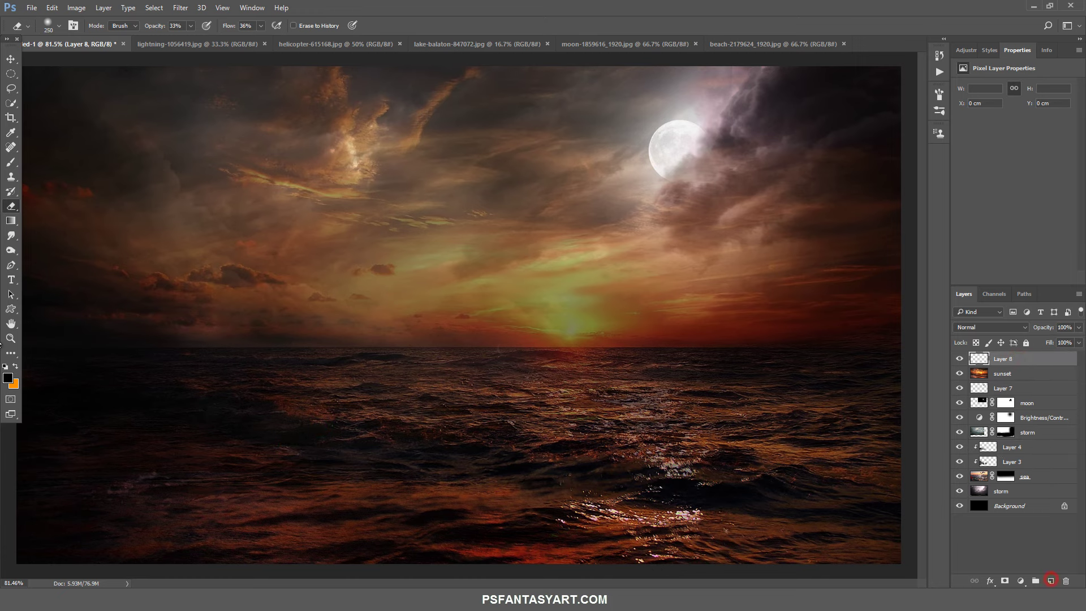
click(10, 163)
right_click(292, 160)
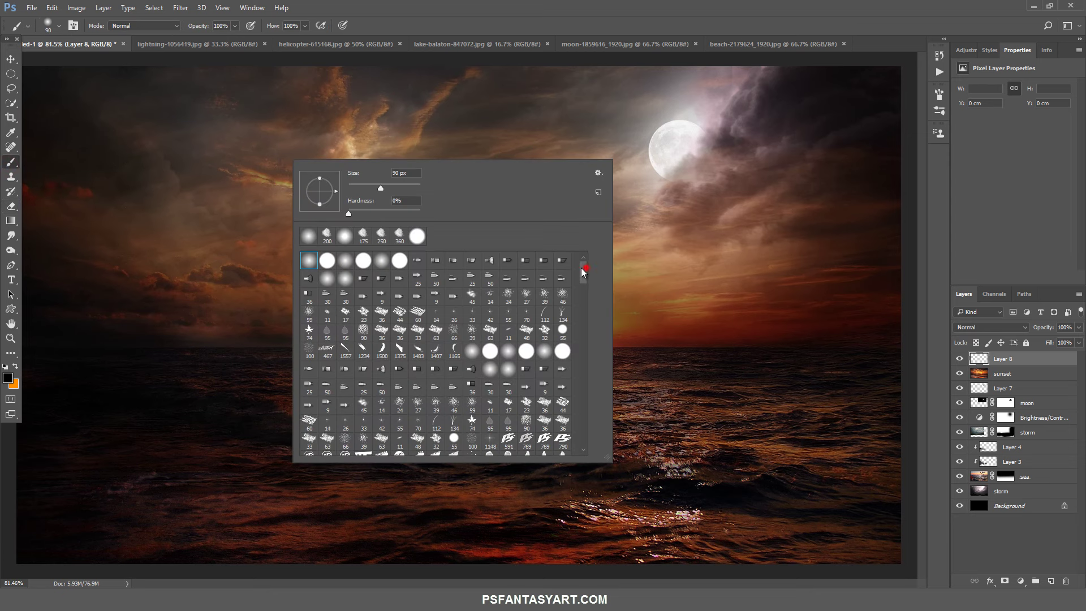
drag(581, 267, 571, 443)
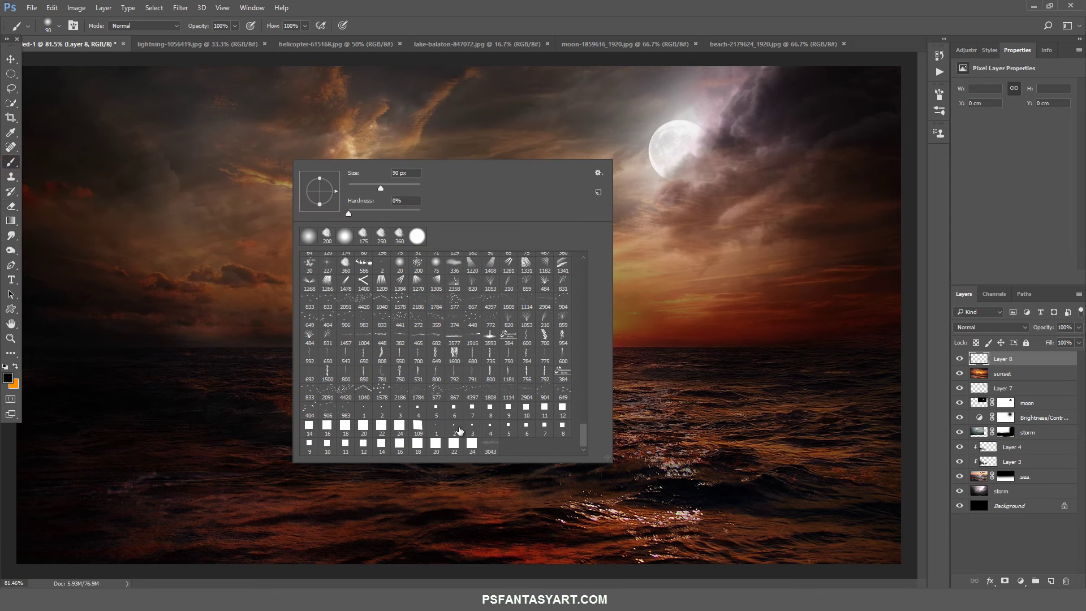
double_click(420, 392)
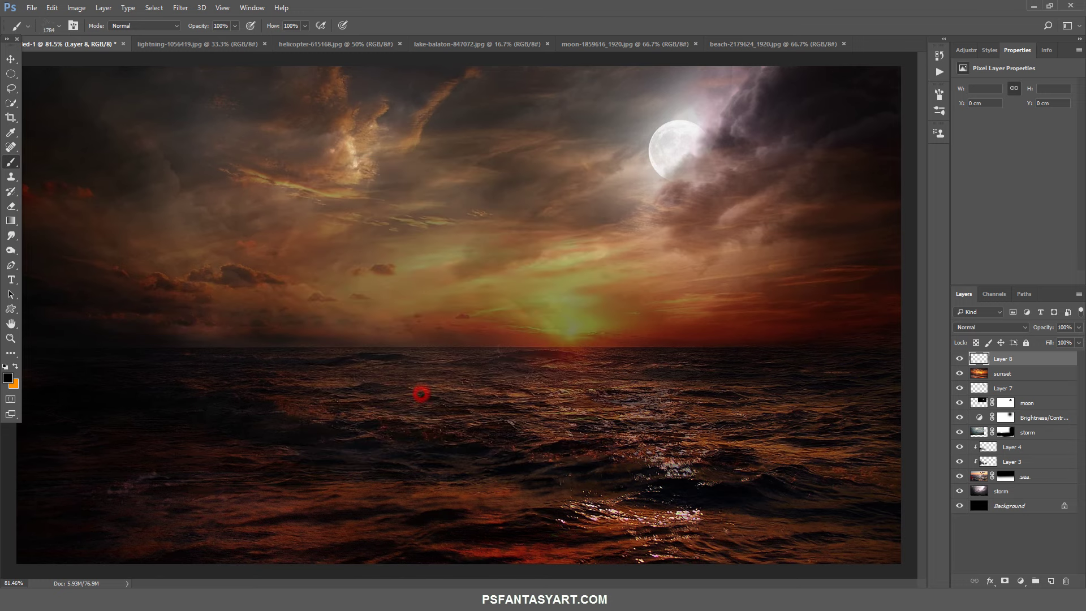
key(ctrl+bracketleft)
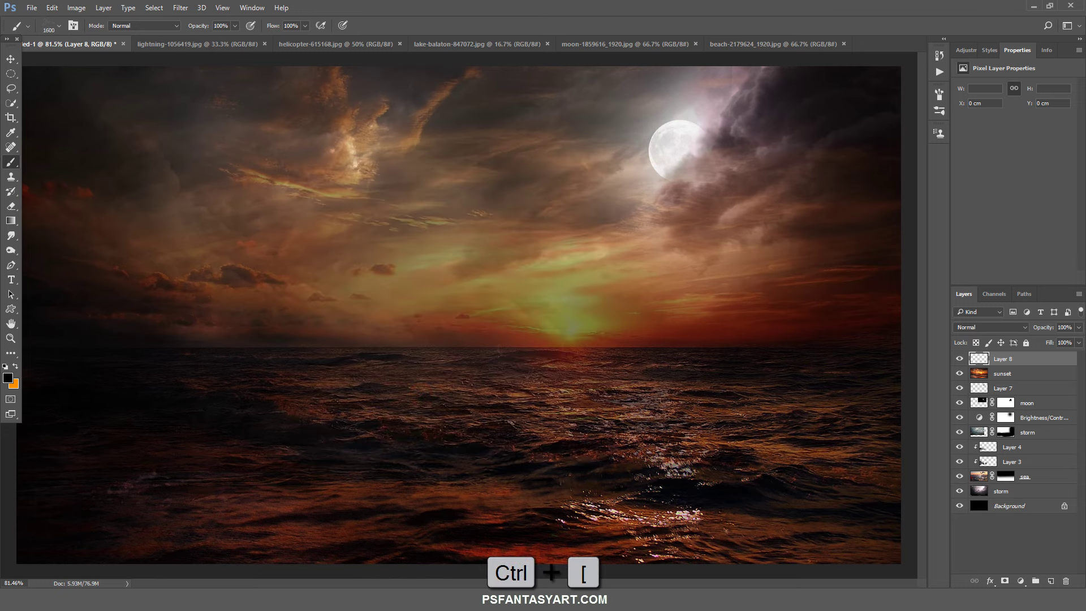
key(bracketright)
click(707, 169)
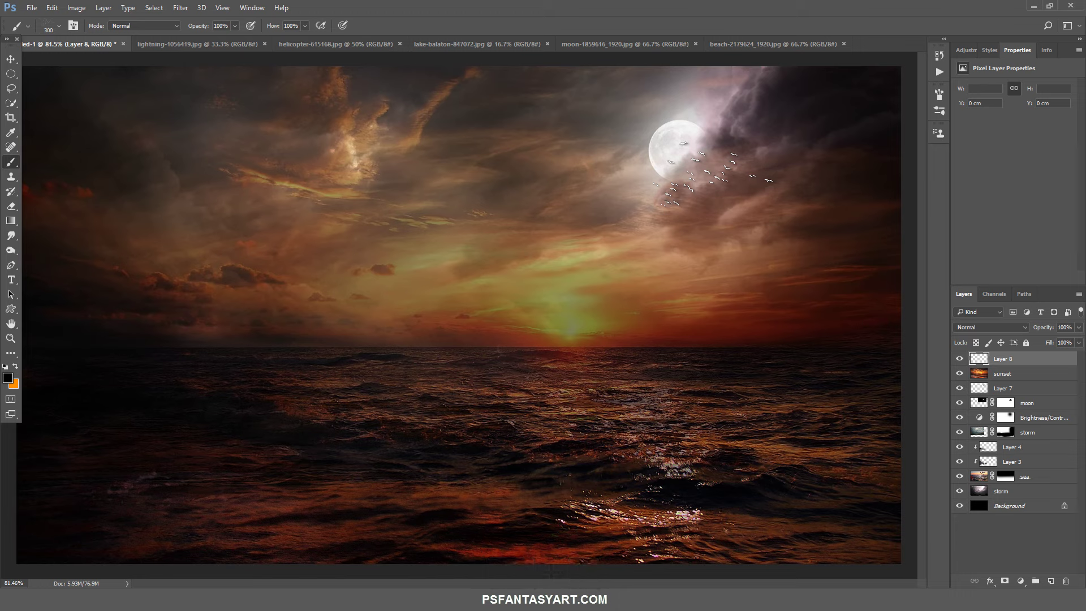
click(713, 174)
Flip the stamped birds horizontally.
key(ctrl+t)
right_click(636, 262)
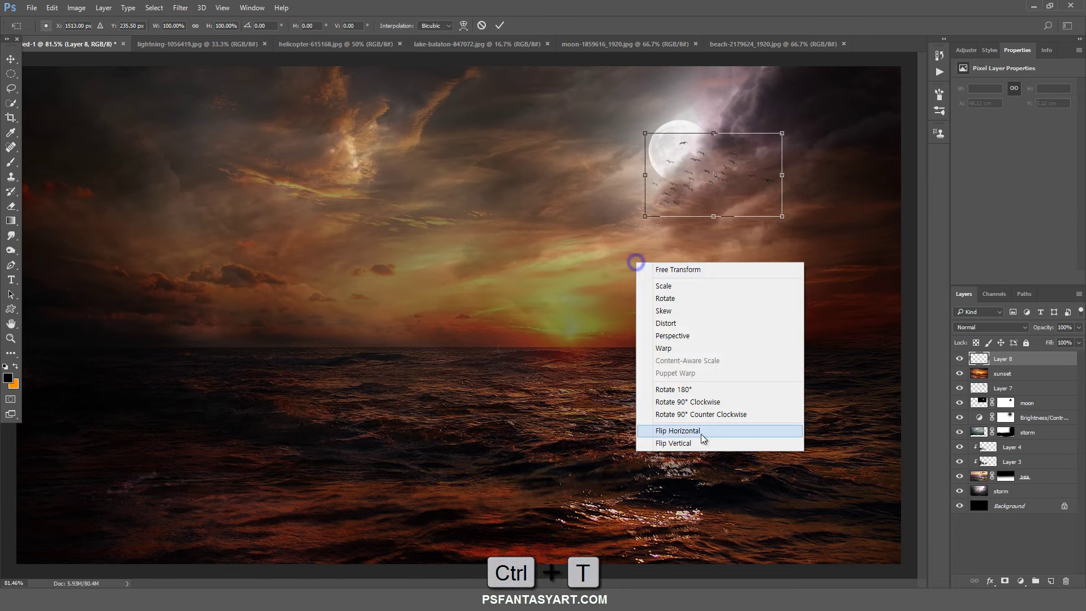
click(701, 435)
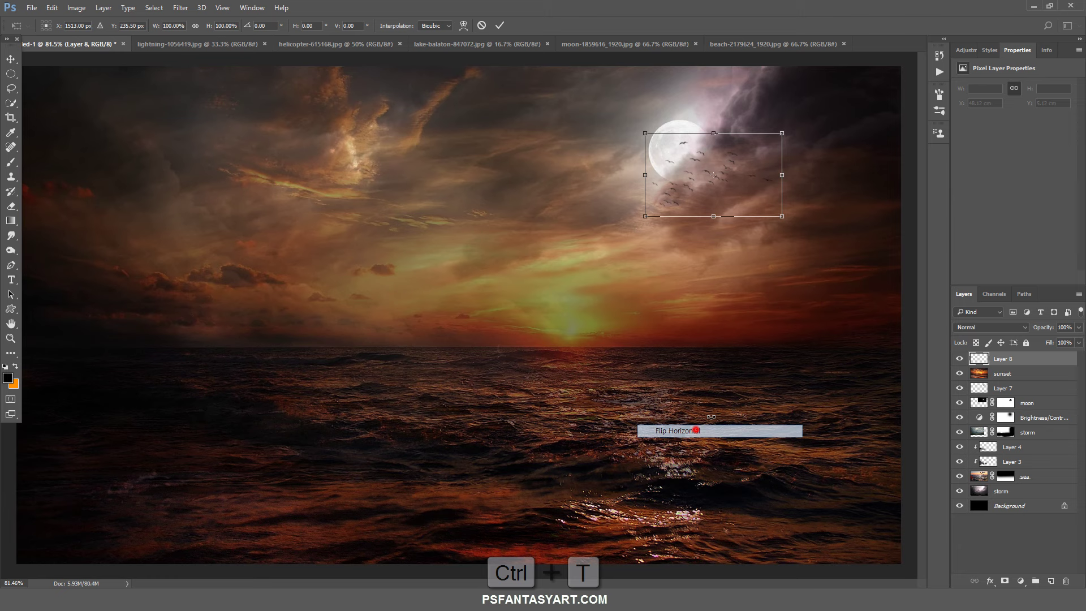
click(500, 25)
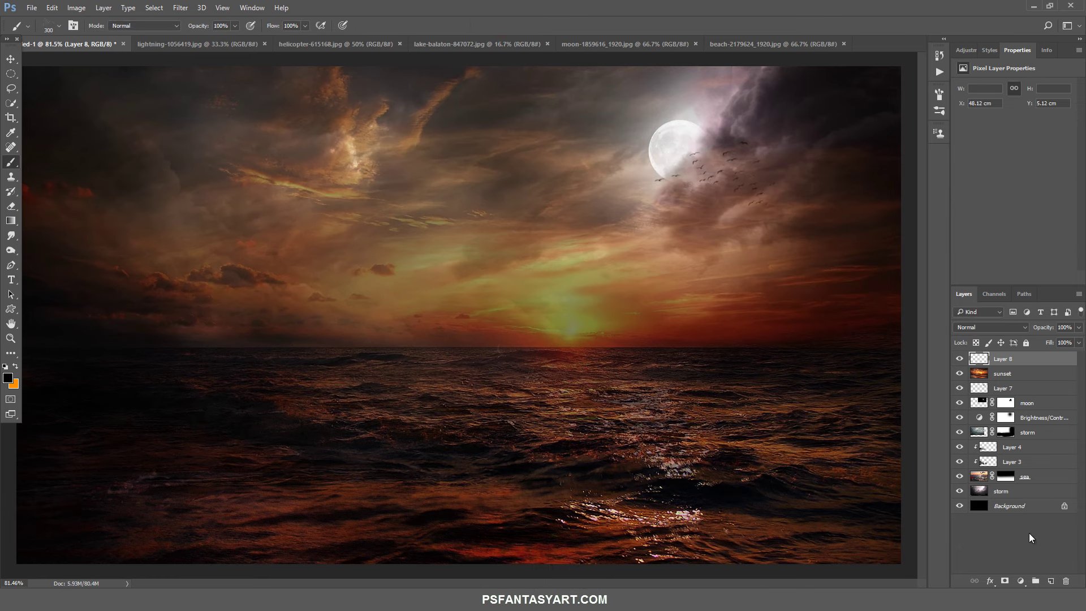
On another new layer, stamp smaller birds near the moon with the 833 bird brush.
click(1050, 580)
right_click(379, 232)
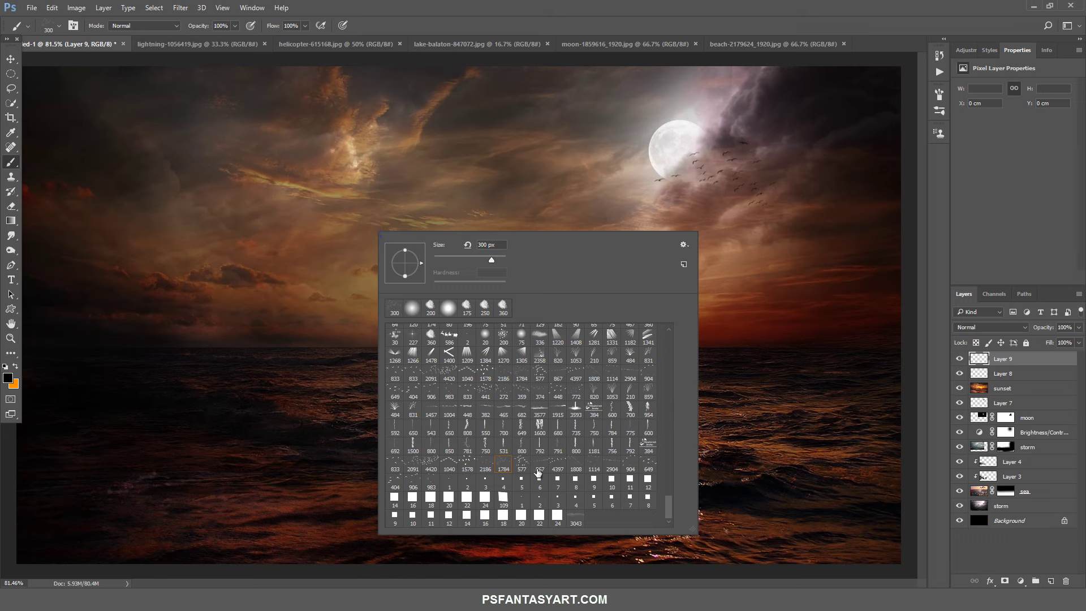
double_click(398, 462)
key(ctrl+bracketleft)
key(bracketleft)
key(bracketleft)
key(bracketleft)
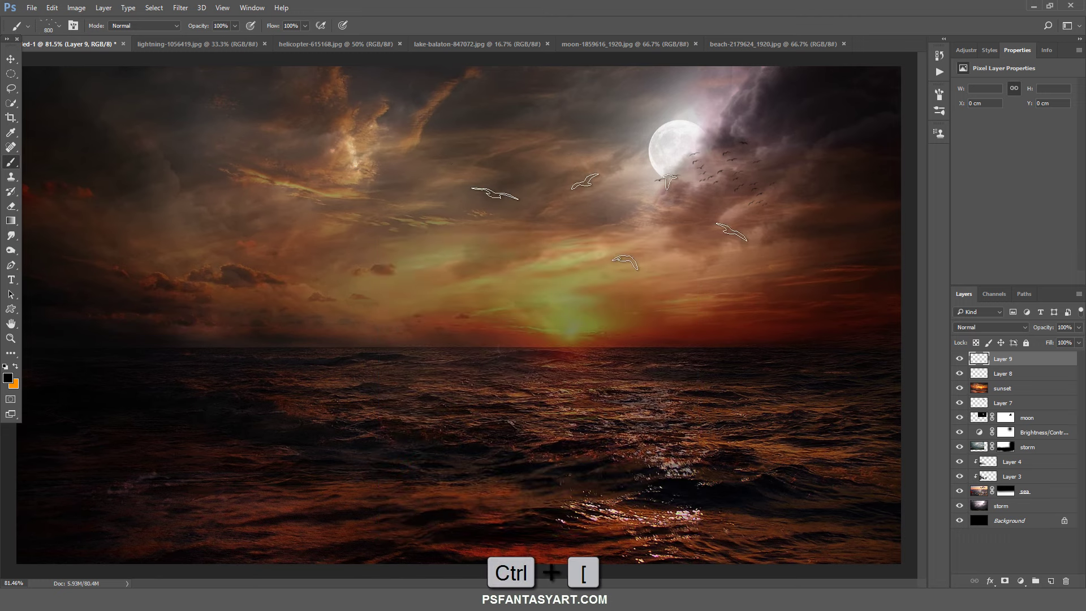
click(652, 160)
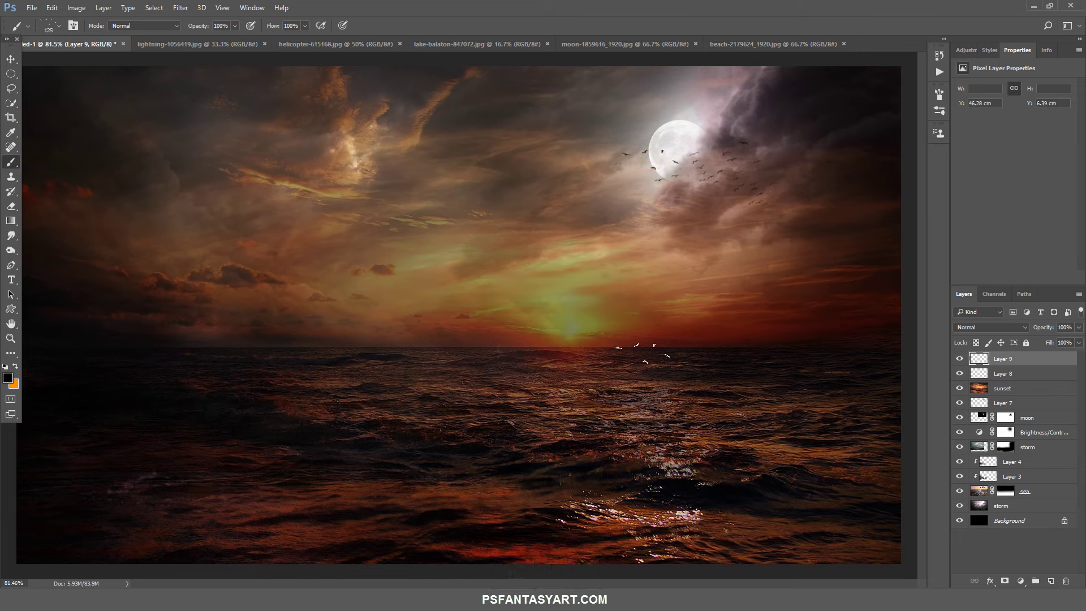
Set Layer 9 opacity to 71% and scale Layer 8's birds to about 85%.
click(1079, 328)
drag(1074, 340, 1063, 340)
click(989, 375)
key(ctrl+t)
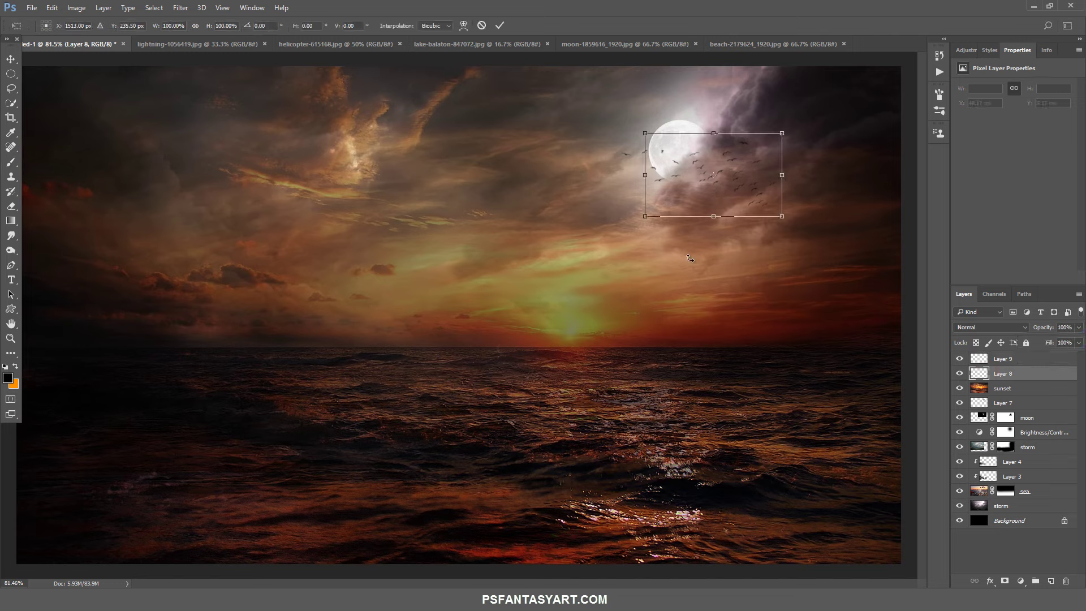
drag(643, 216, 655, 209)
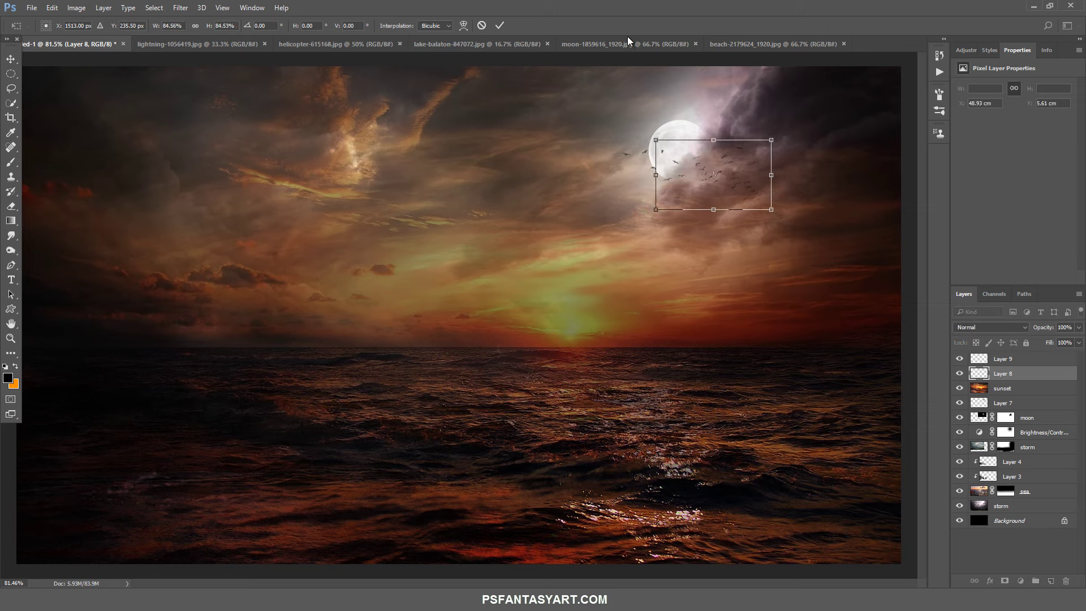
click(503, 25)
key(b)
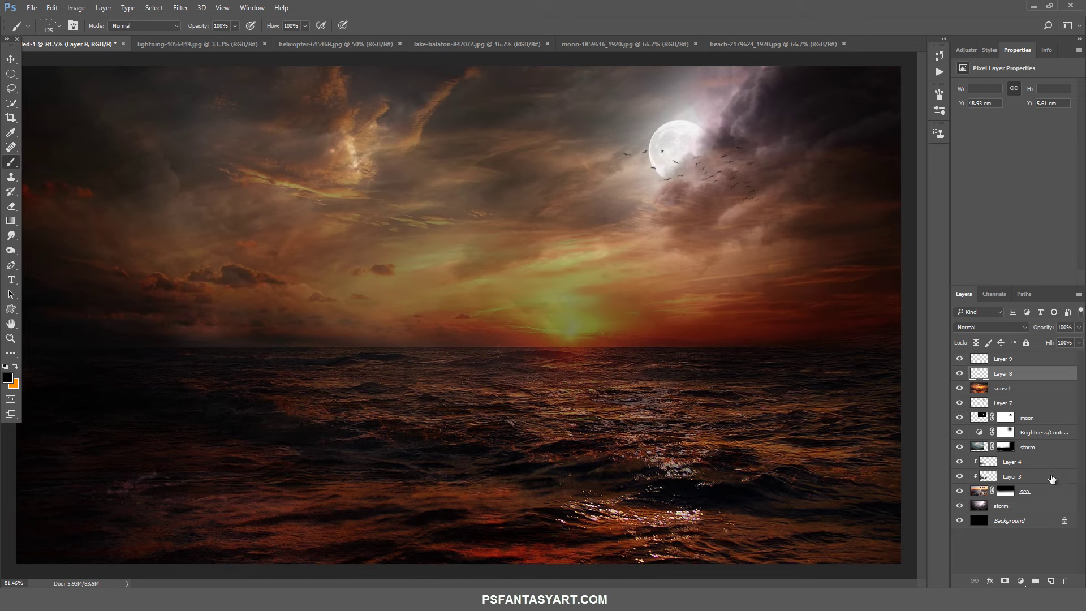
click(959, 402)
Lower Layer 7's opacity to 29%.
click(977, 403)
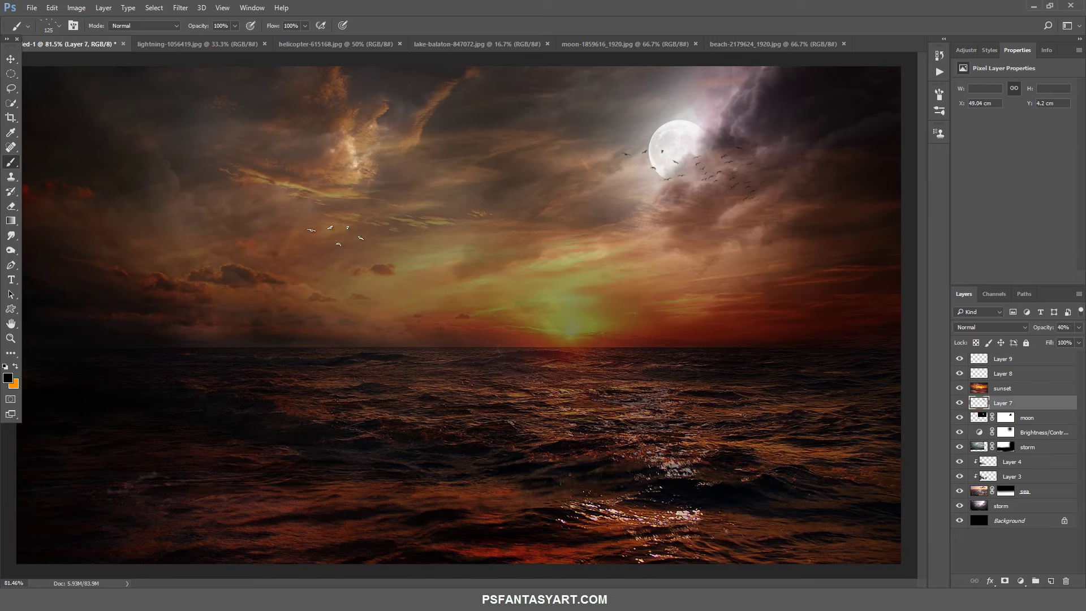
click(12, 206)
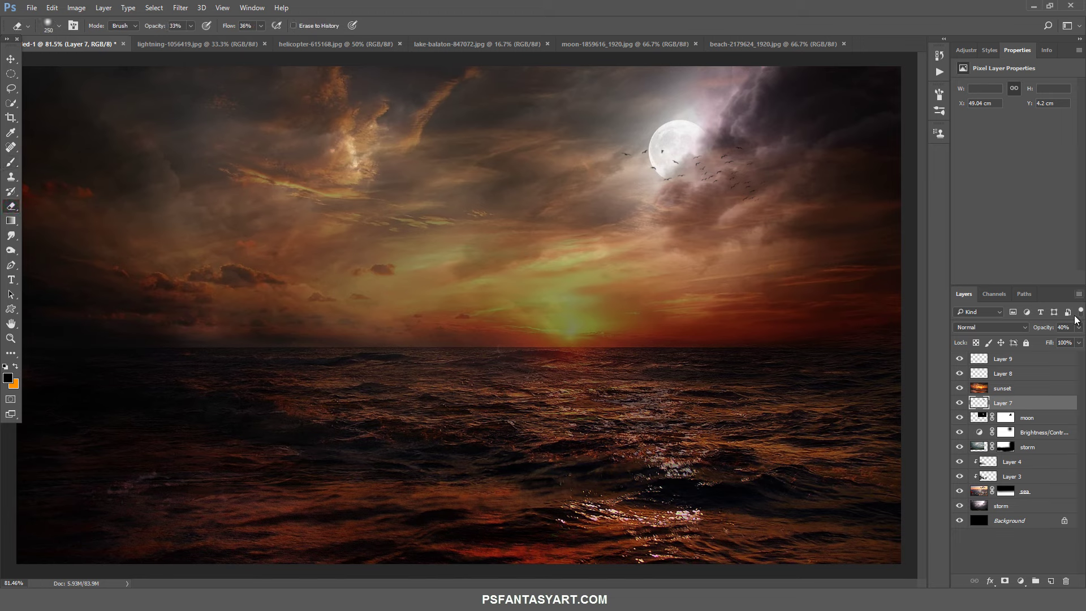
drag(1044, 342, 1042, 342)
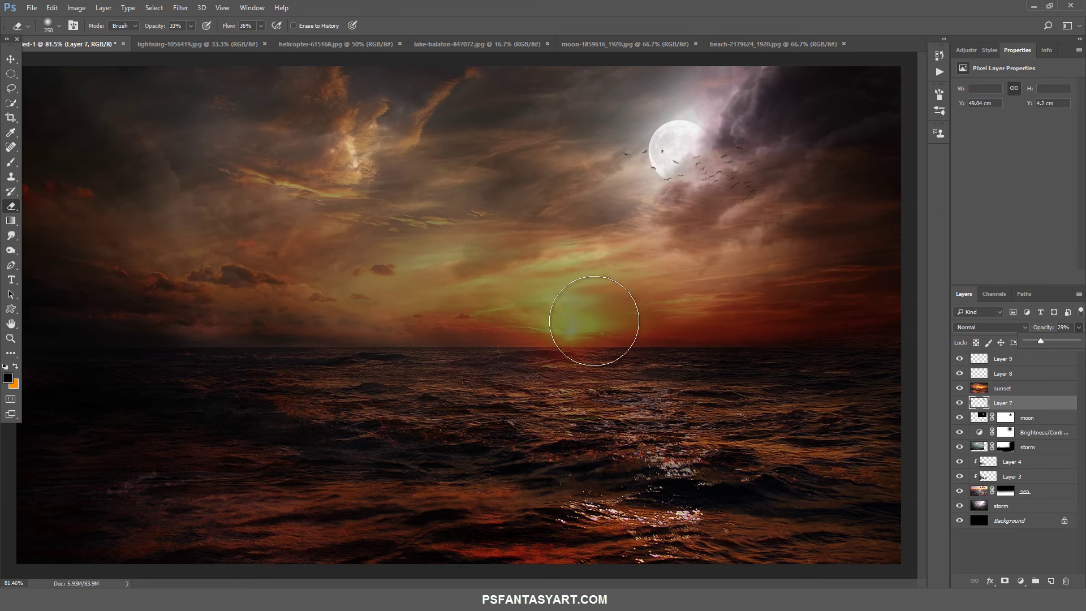
Erase Layer 7 over the moon with a 200 px soft eraser at 100% opacity and flow.
right_click(268, 161)
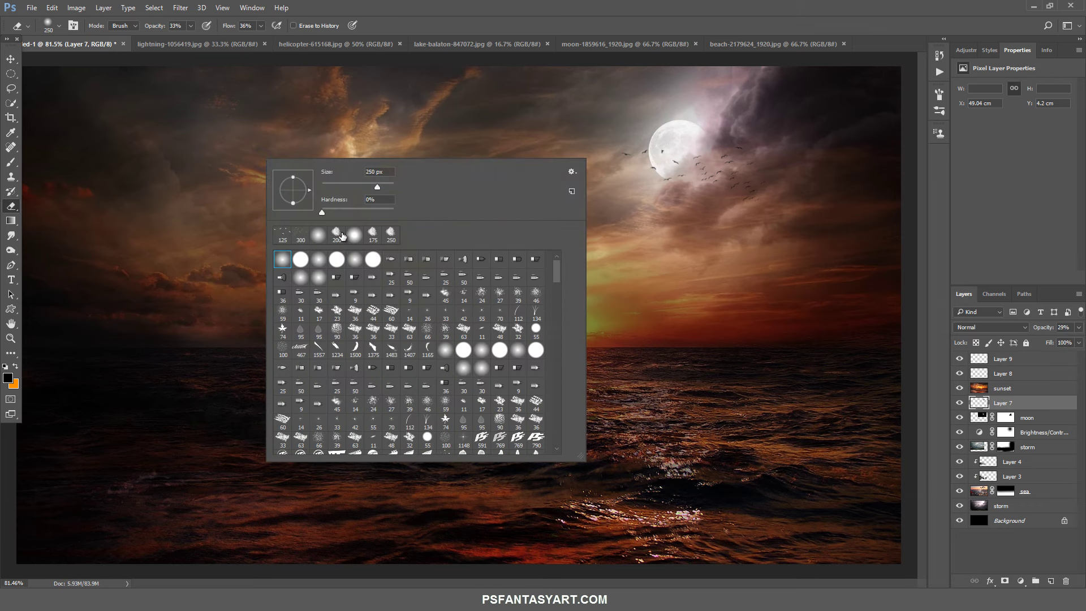
double_click(341, 236)
click(686, 121)
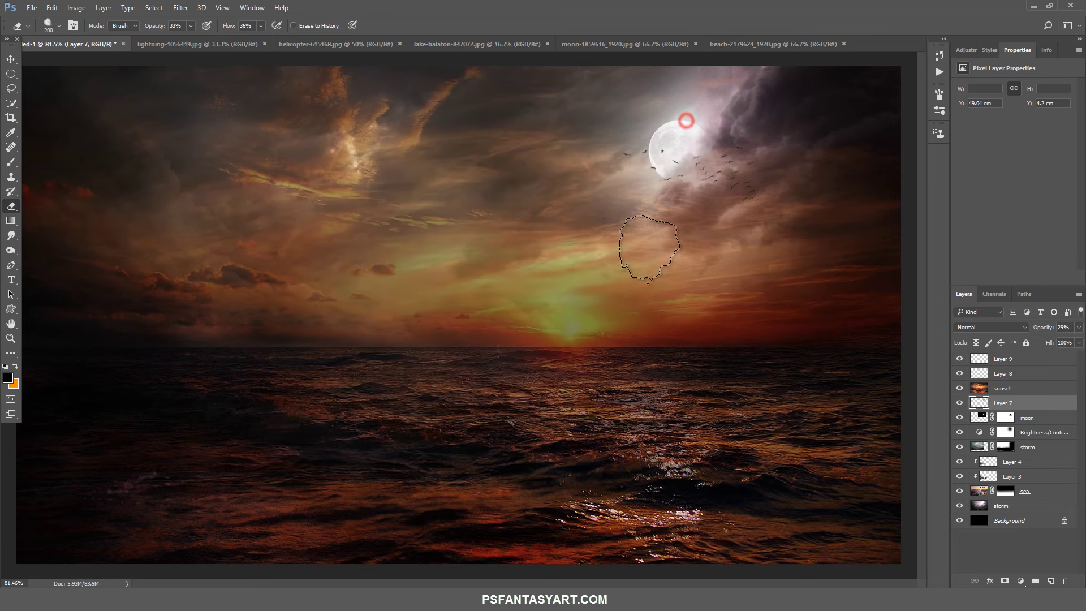
click(191, 25)
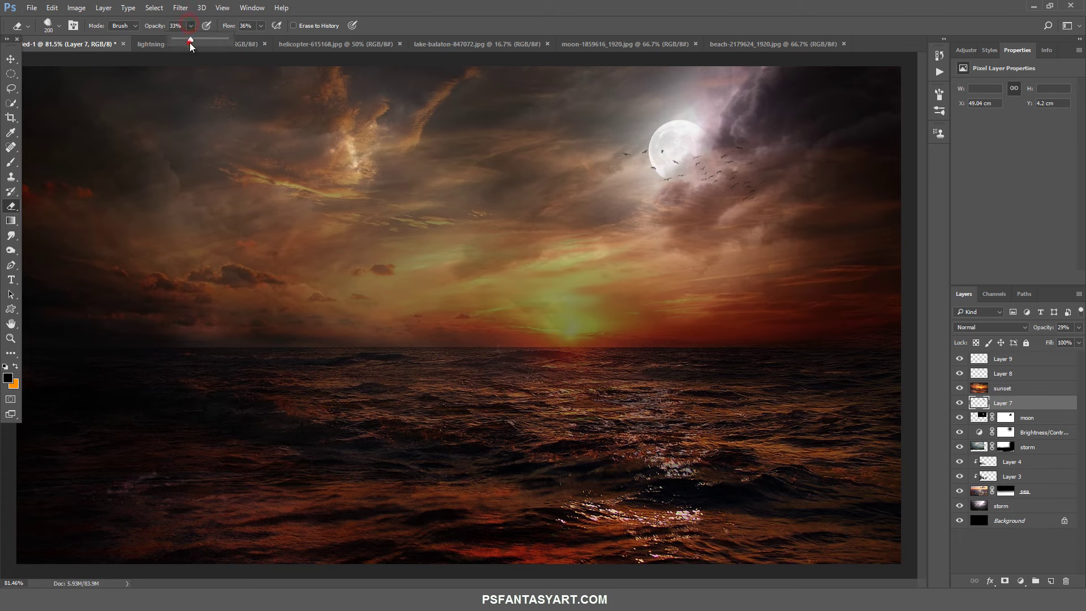
drag(188, 40, 299, 39)
click(260, 25)
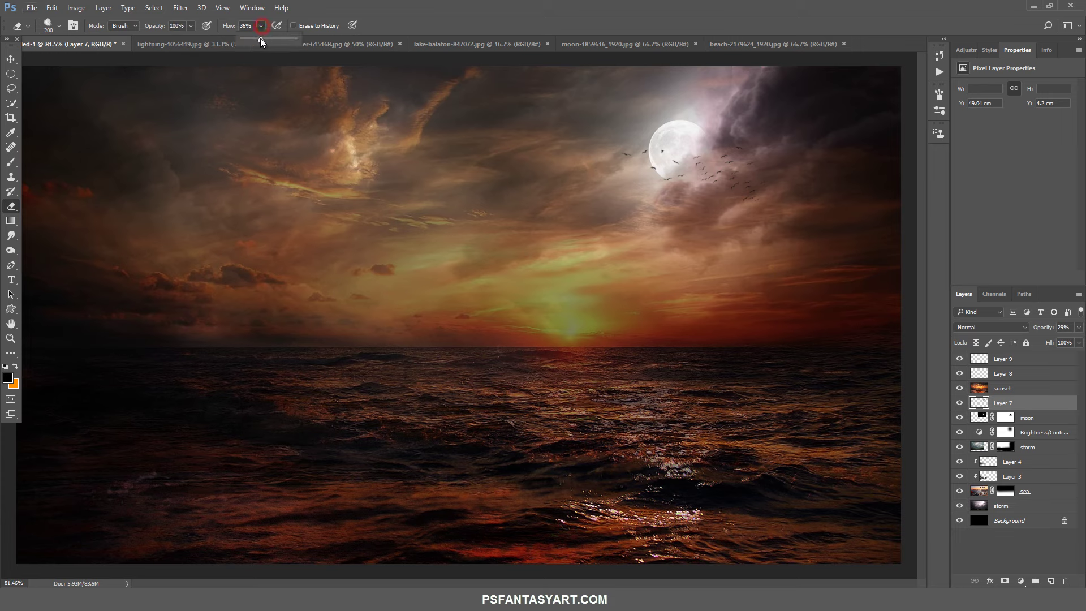
click(688, 112)
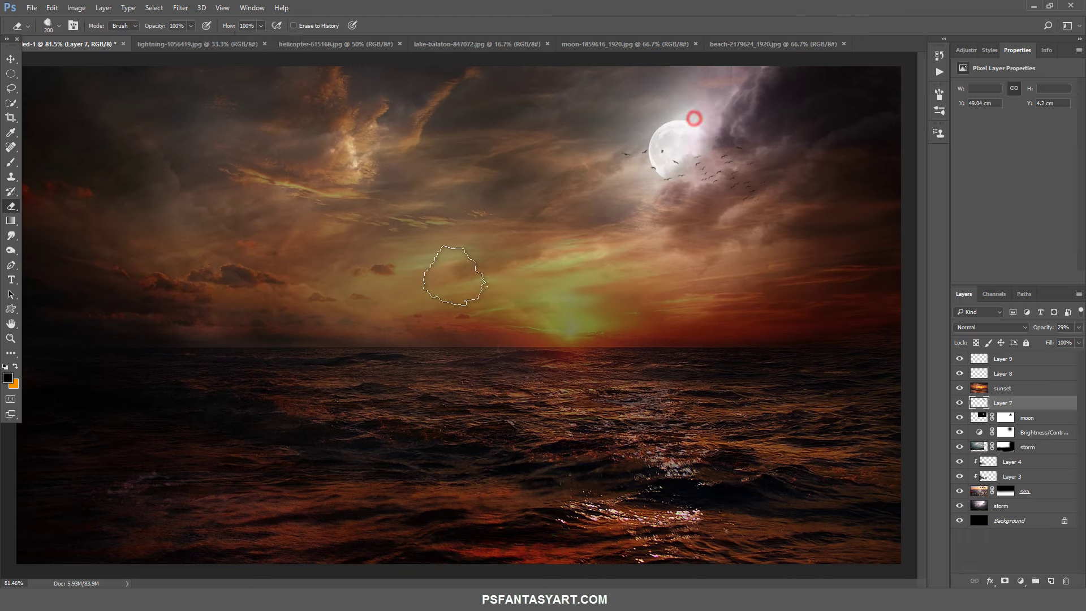
Put Layer 9 and Layer 8 into a group named 'birds'.
key(v)
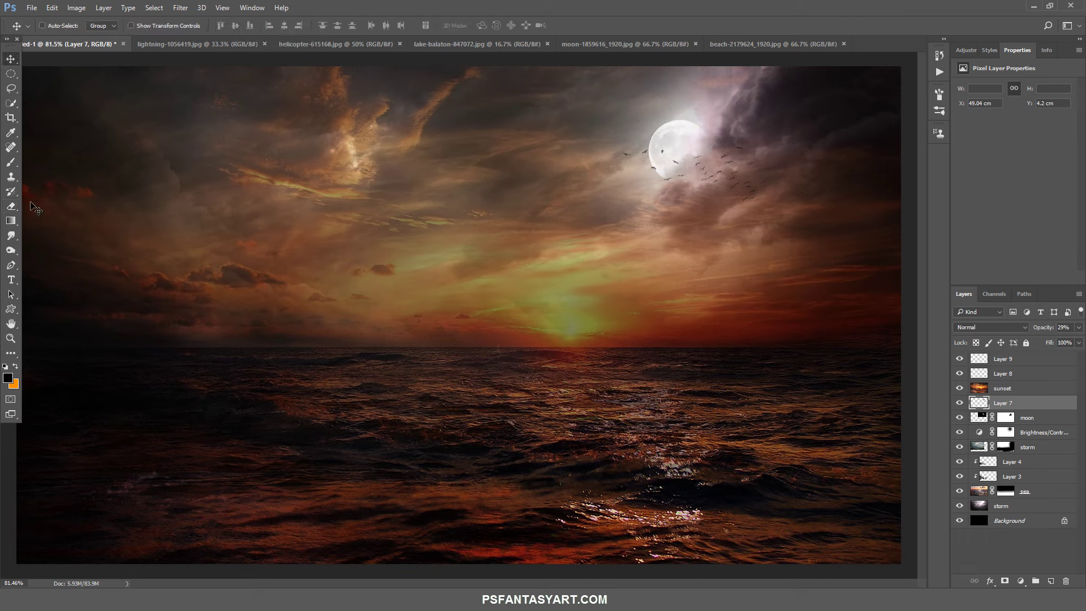
click(11, 206)
right_click(410, 204)
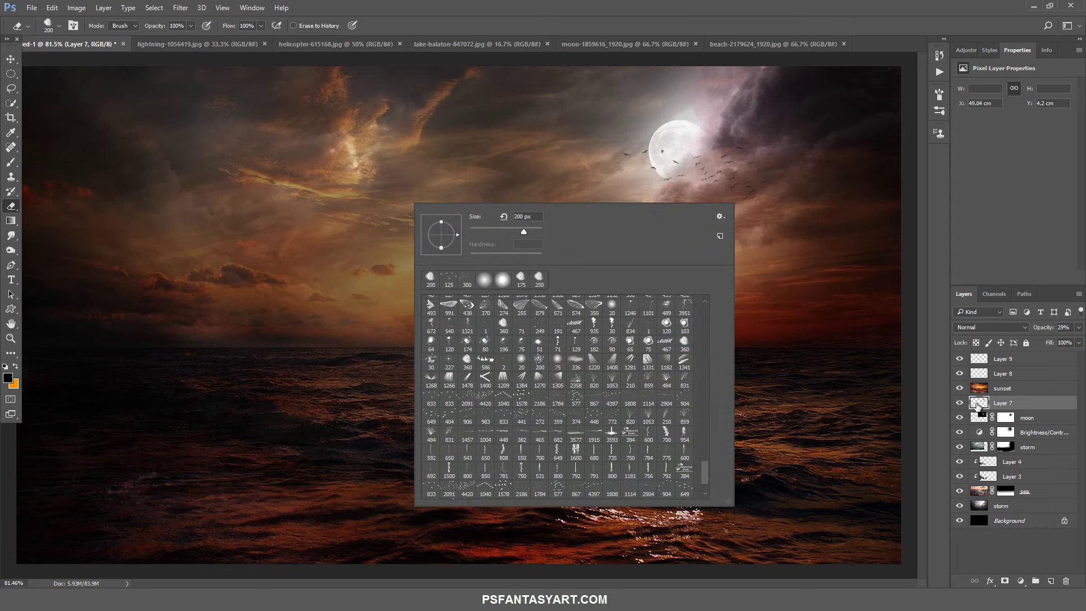
click(977, 405)
click(1001, 361)
key(ctrl+g)
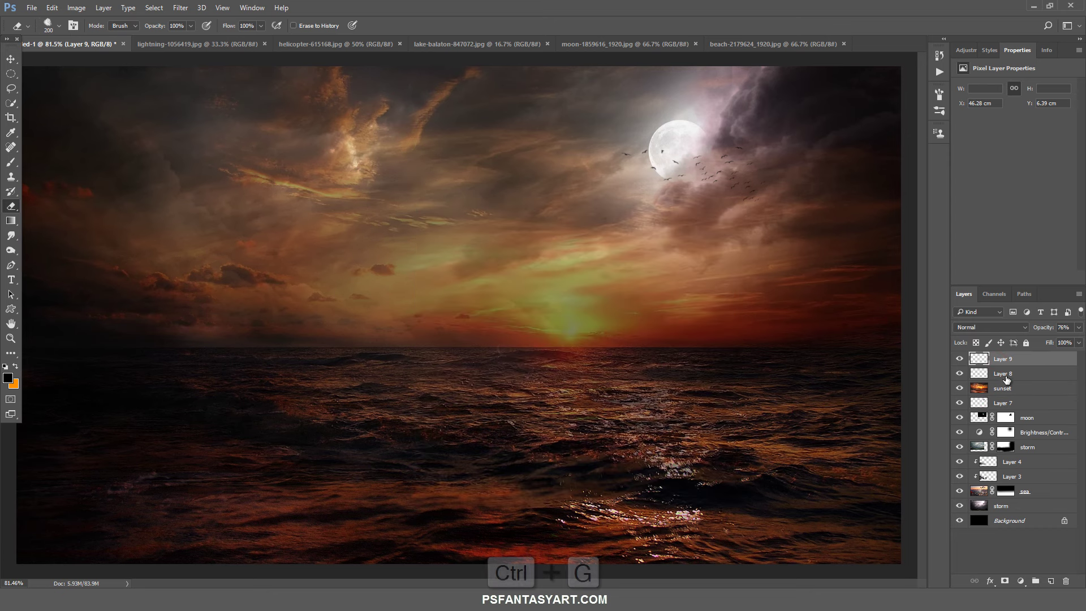
shift+click(1005, 375)
key(ctrl+g)
double_click(1000, 358)
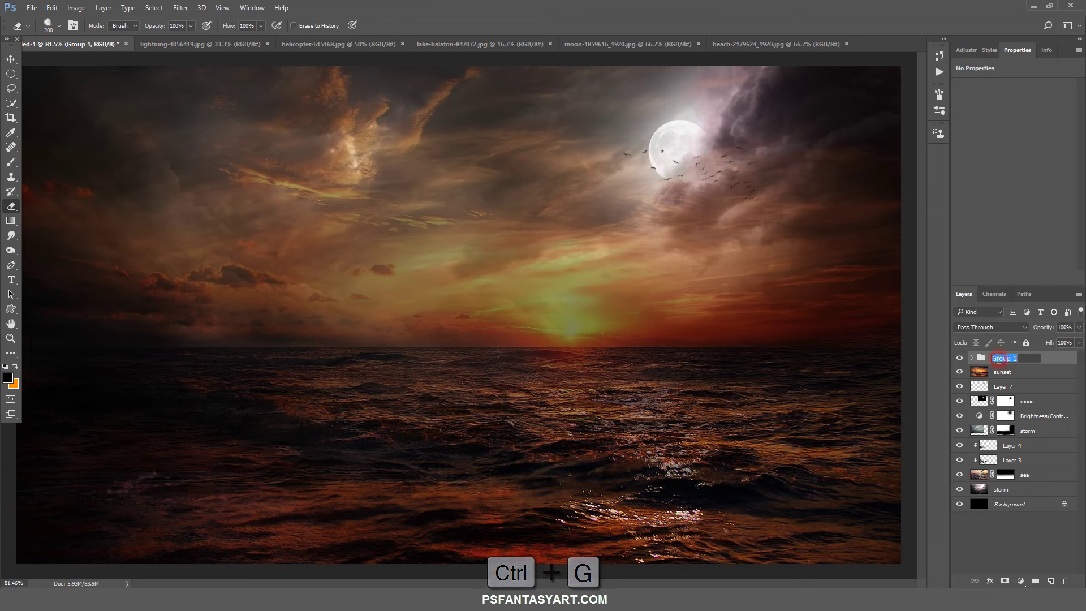
text(birds)
key(Return)
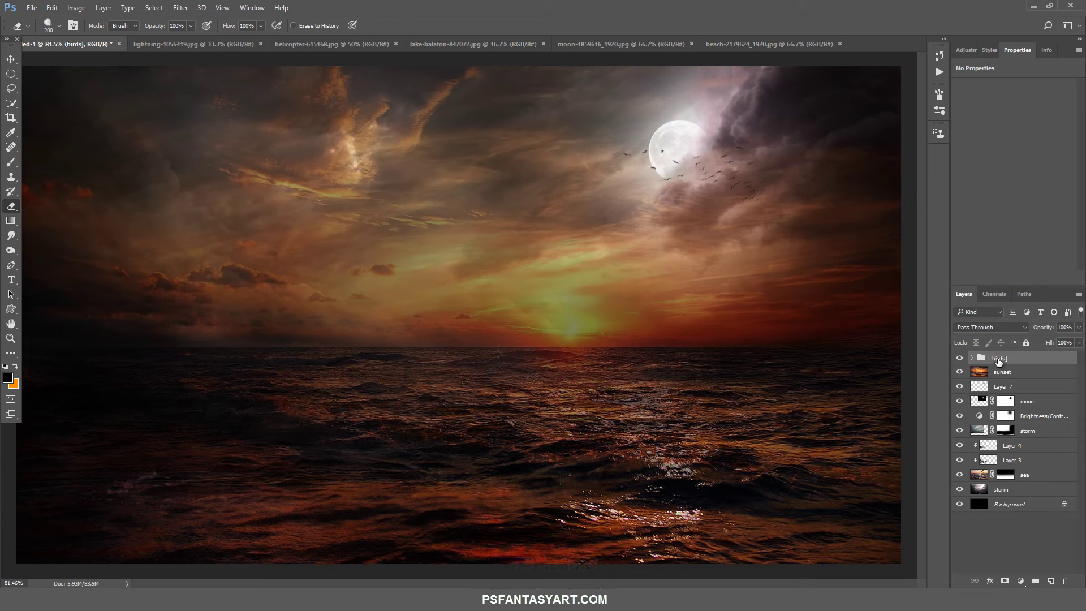
double_click(1010, 358)
key(Escape)
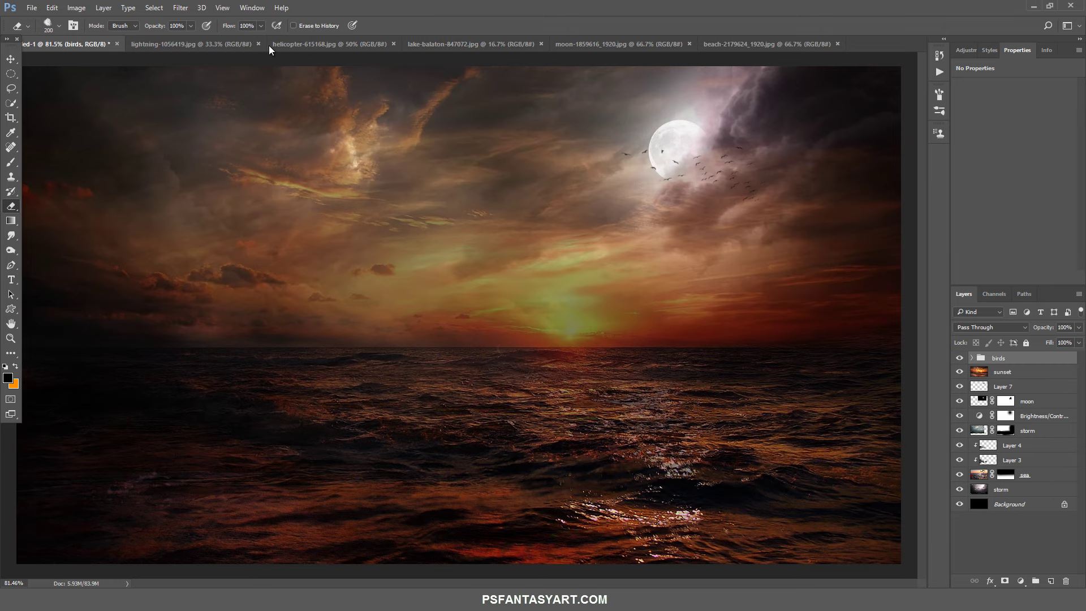
Open _MG_6482Fregat 2 and drag the ship into the stormy sea composite.
click(32, 8)
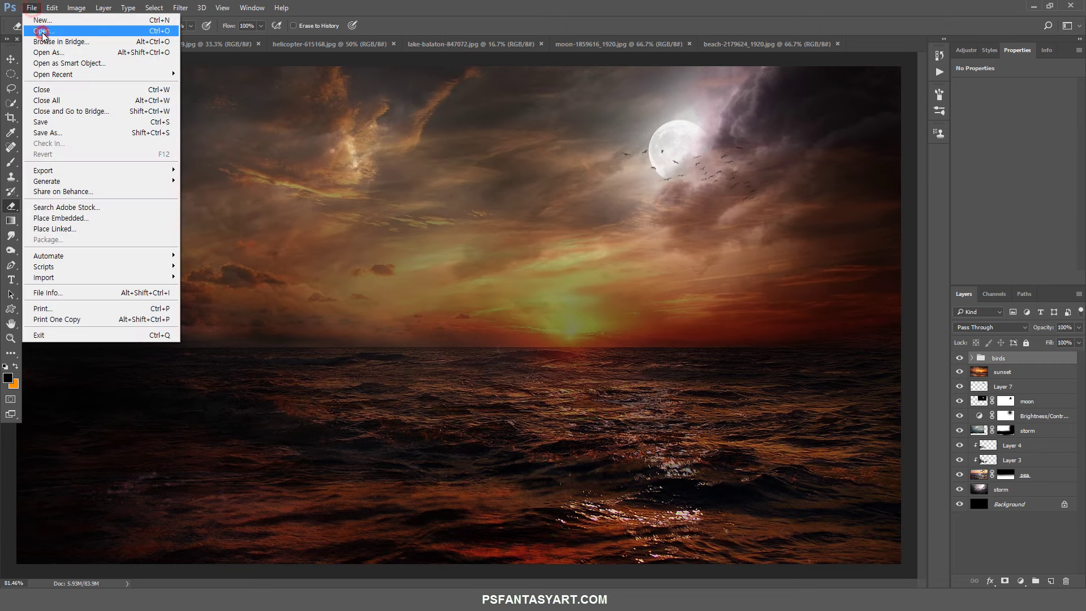
click(40, 29)
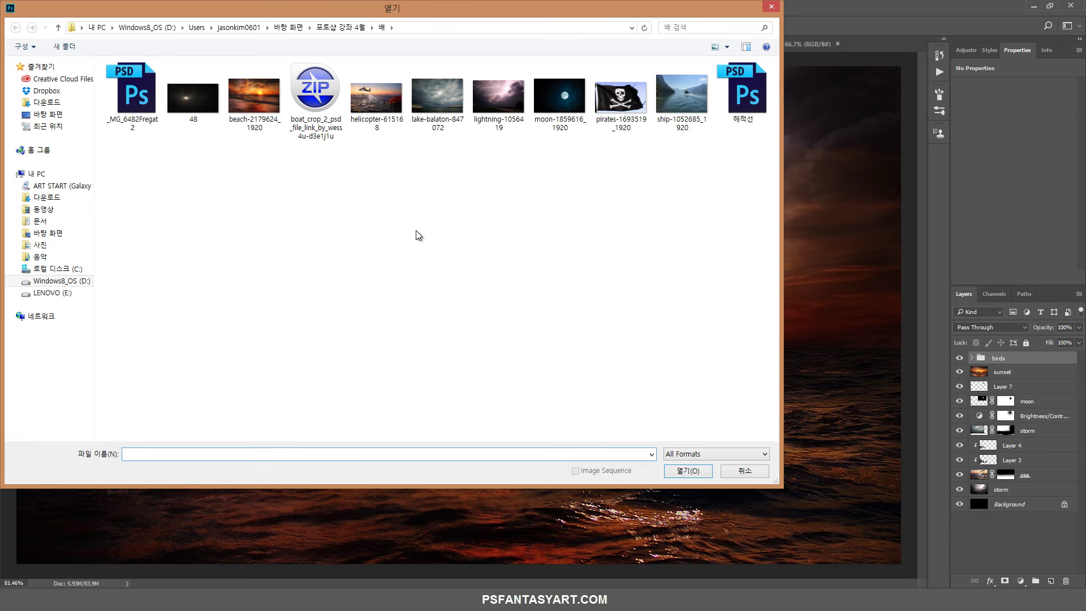
click(135, 104)
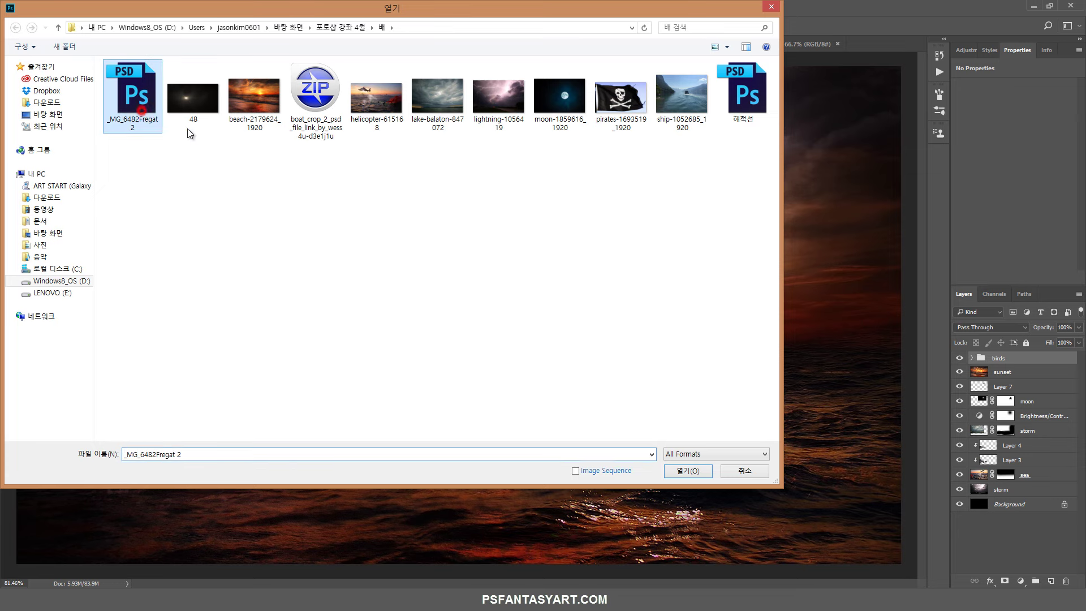
click(689, 473)
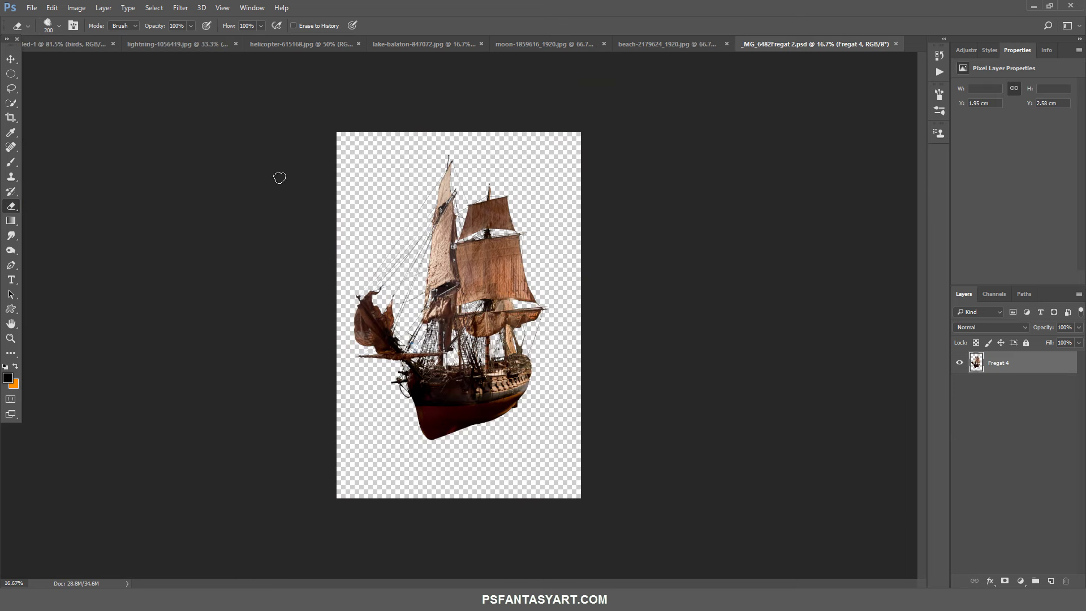
click(11, 59)
mouse_move(419, 255)
mouse_down()
mouse_move(269, 135)
mouse_move(538, 254)
mouse_up()
Scale the ship to about 18%, tilt it roughly 5°, and set it on the waves below the moon.
key(ctrl+t)
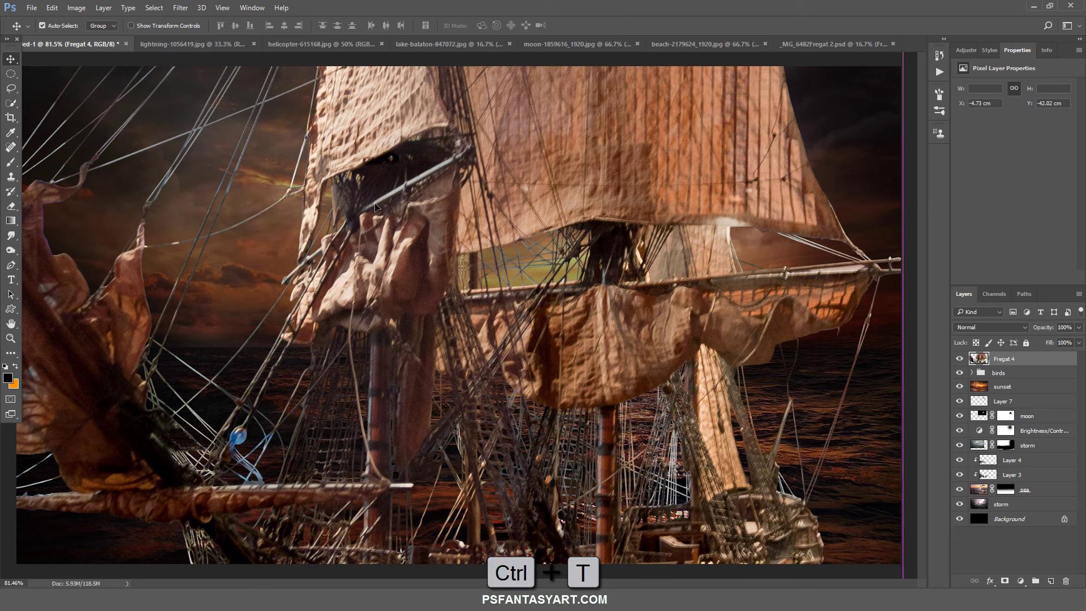
click(195, 25)
double_click(173, 25)
text(30)
key(Tab)
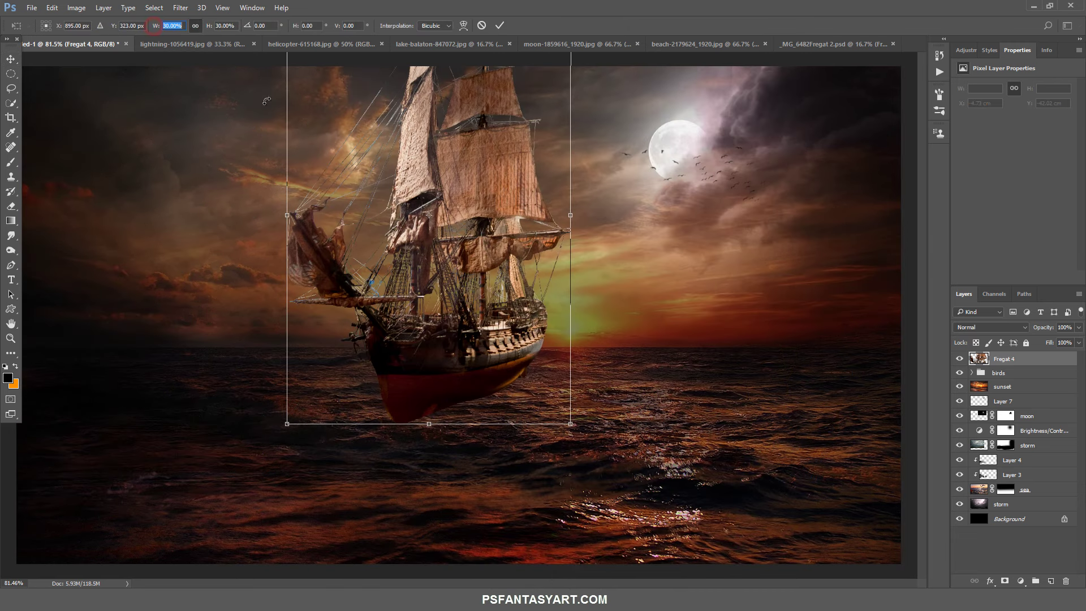
mouse_move(570, 424)
mouse_down()
mouse_move(656, 390)
mouse_move(704, 421)
mouse_move(698, 429)
mouse_up()
drag(612, 432, 583, 413)
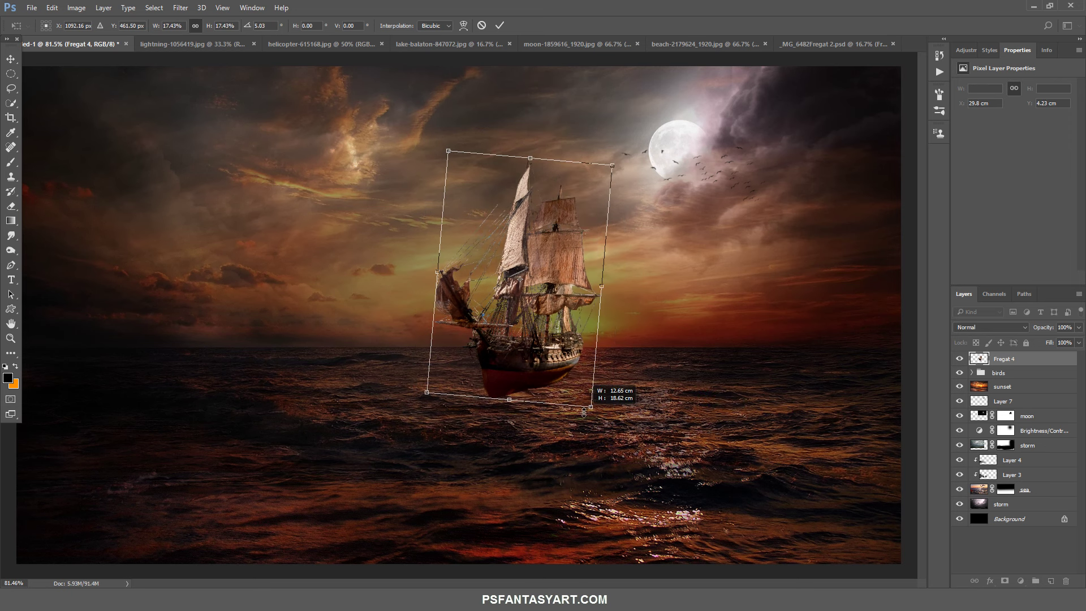
drag(574, 368, 625, 369)
drag(624, 369, 631, 380)
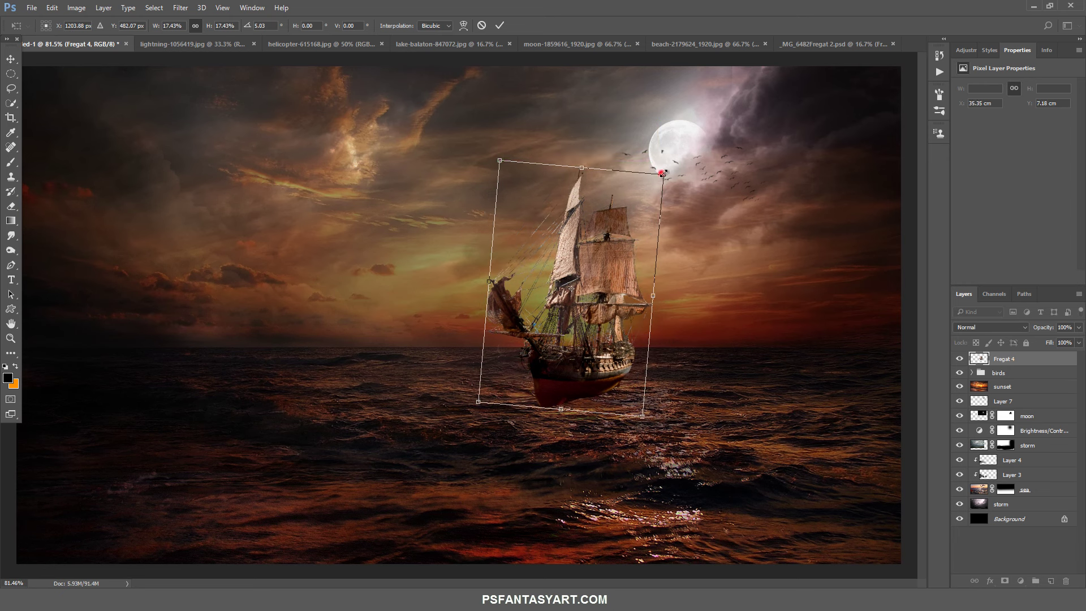
drag(661, 172, 666, 172)
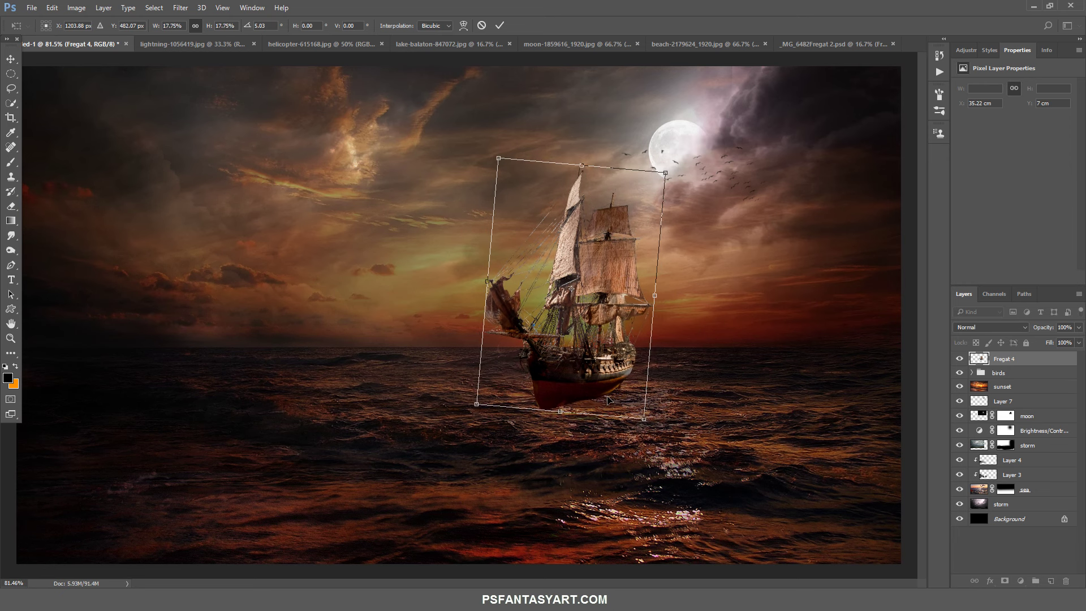
drag(620, 302, 620, 298)
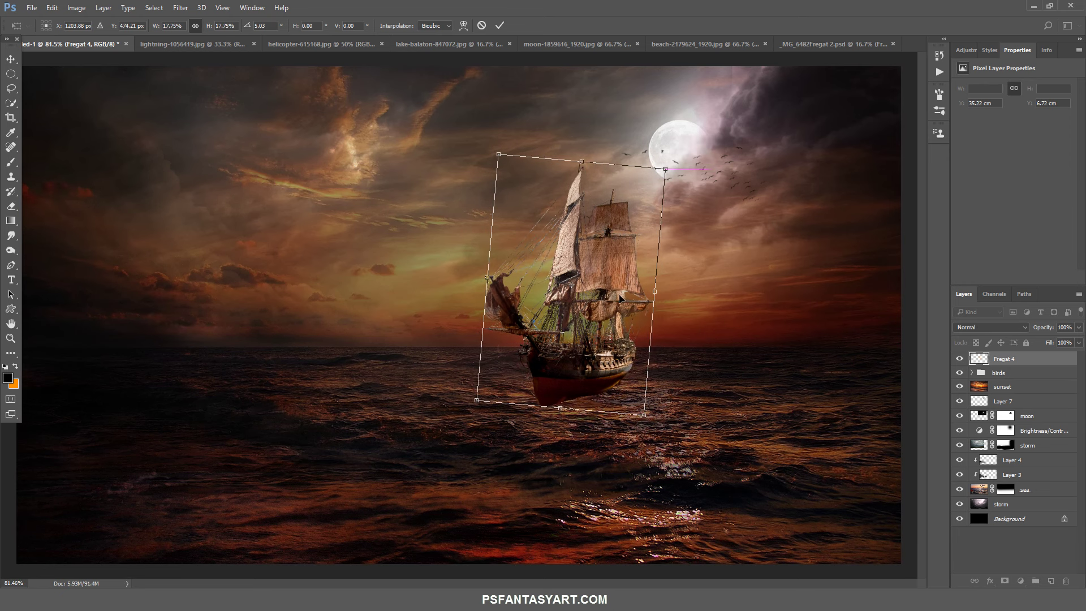
click(500, 25)
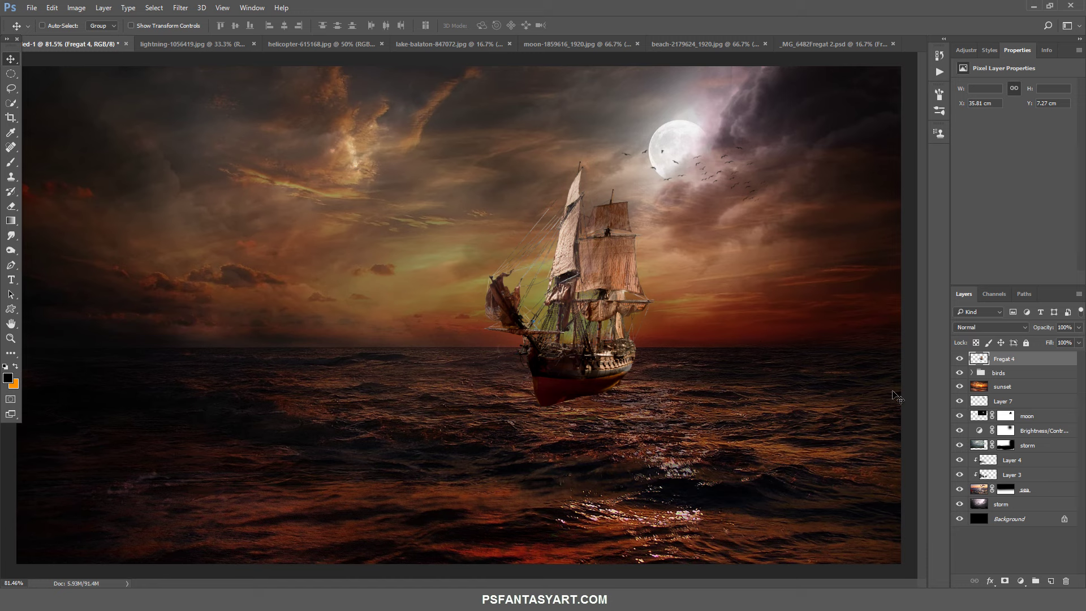
Add a clipped Brightness/Contrast adjustment to the ship with brightness -150 and contrast -50.
click(1027, 581)
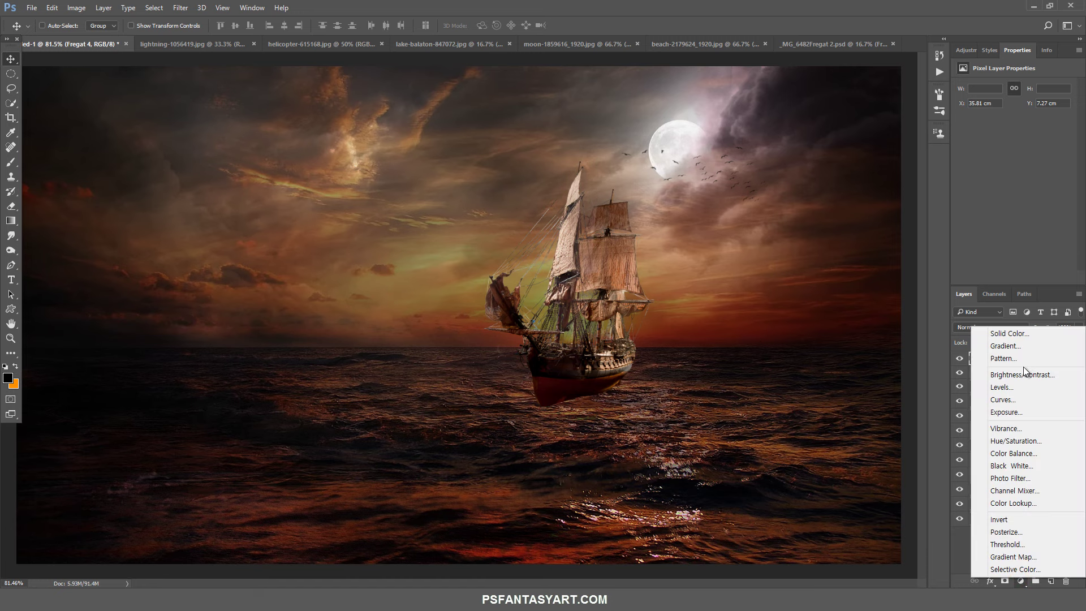
click(1026, 371)
alt+click(1039, 364)
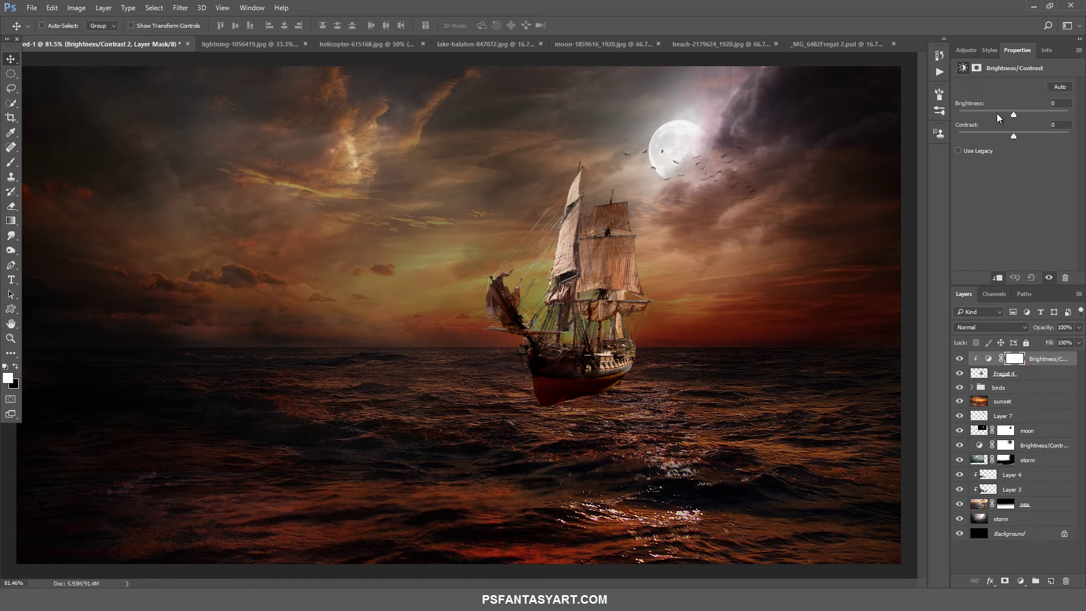
drag(1013, 136, 757, 96)
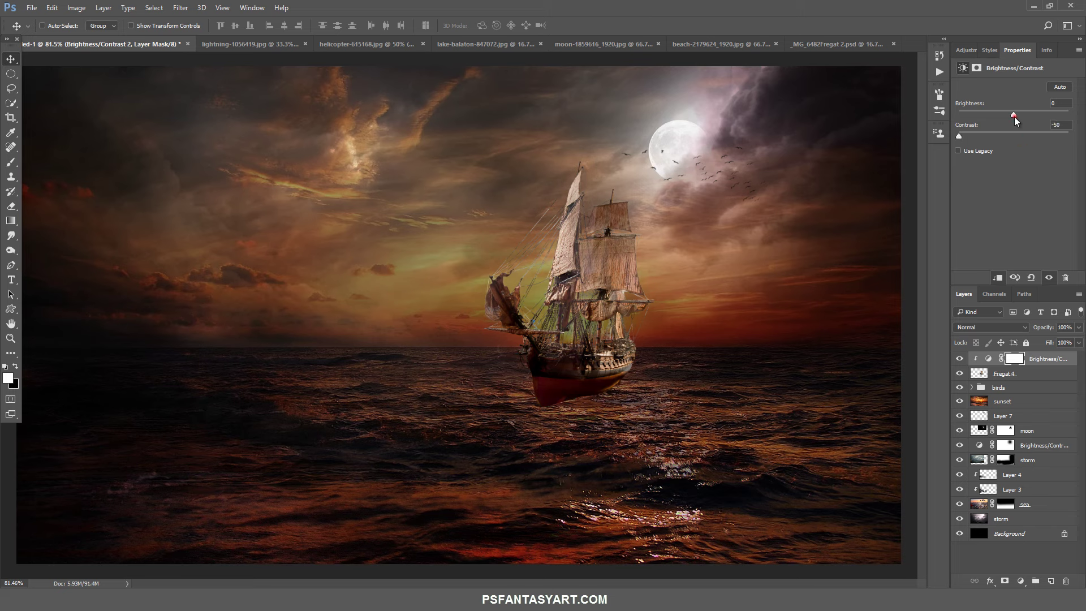
drag(1013, 116, 717, 110)
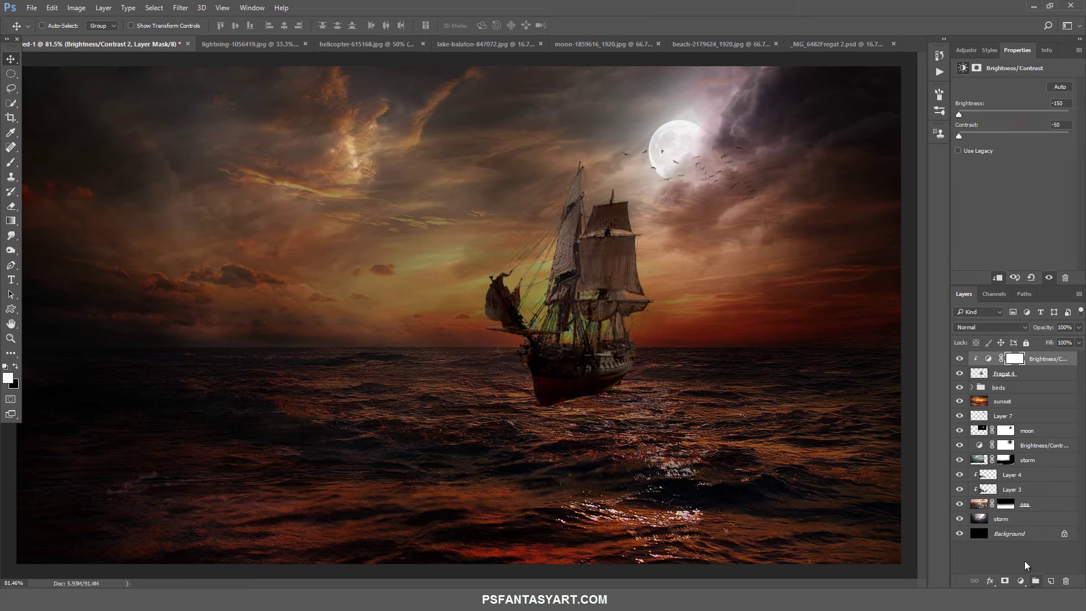
Add a Hue/Saturation adjustment above Fregat 4 with lightness lowered to -61.
click(995, 374)
click(1021, 580)
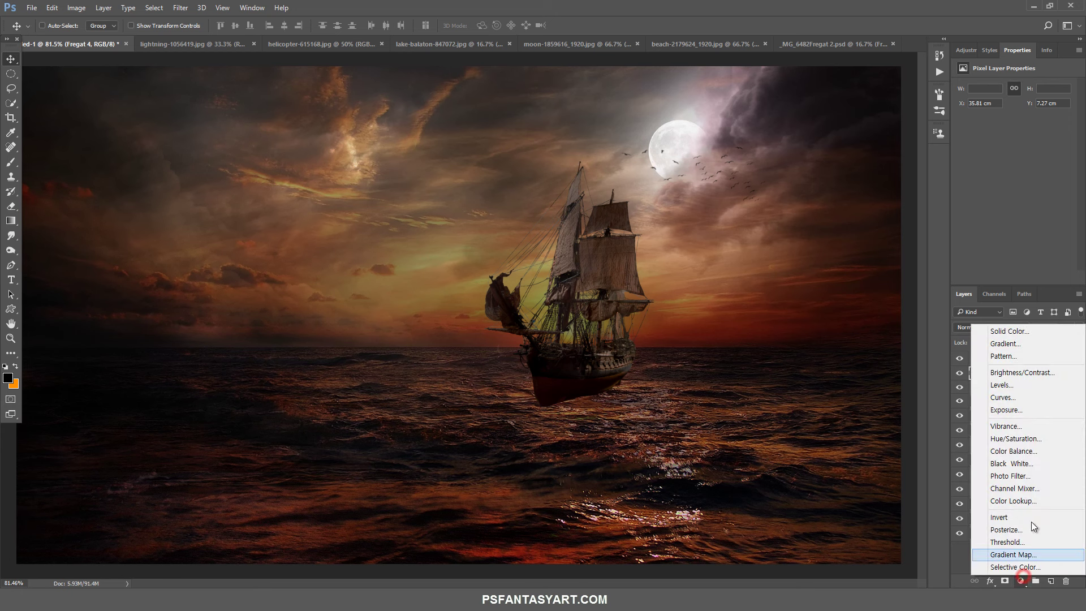
click(1011, 439)
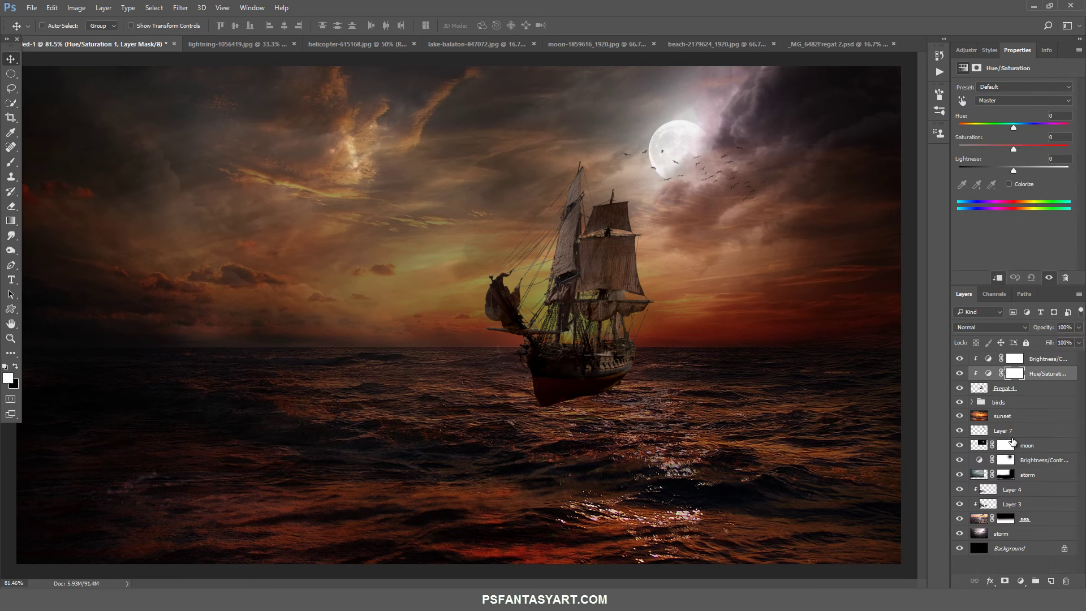
drag(1012, 171, 979, 168)
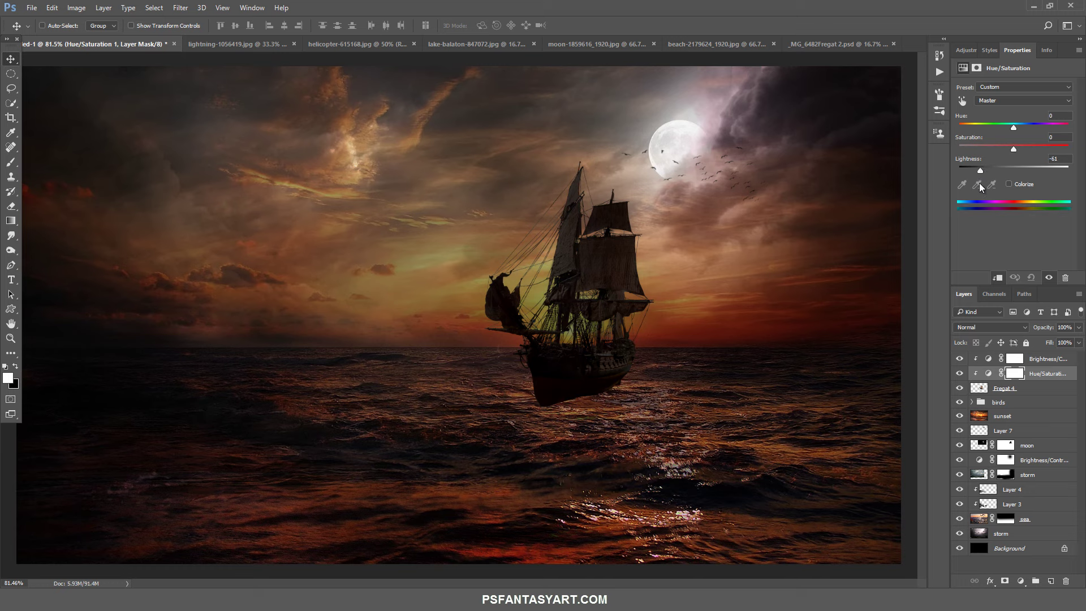
click(1001, 389)
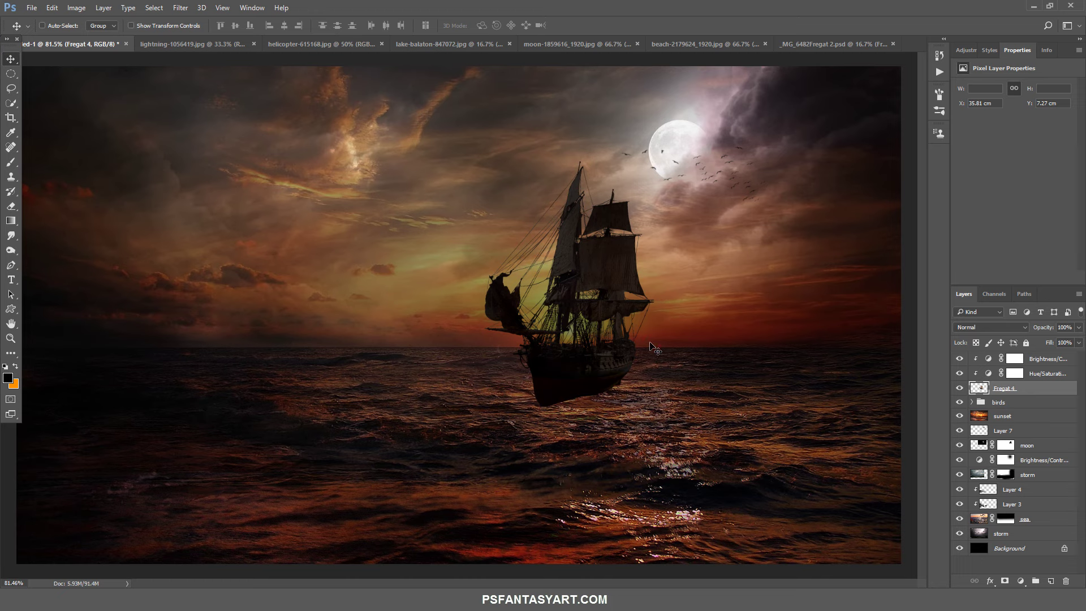
Tilt the ship slightly and shift it to the right.
key(ctrl+t)
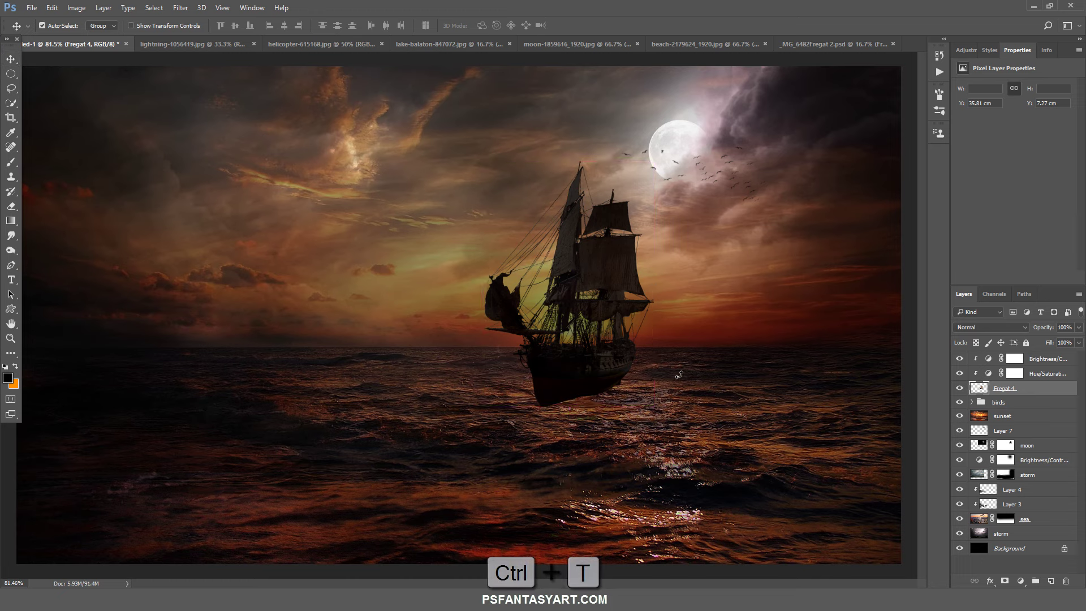
mouse_move(766, 377)
mouse_down()
mouse_move(764, 390)
mouse_move(788, 369)
mouse_up()
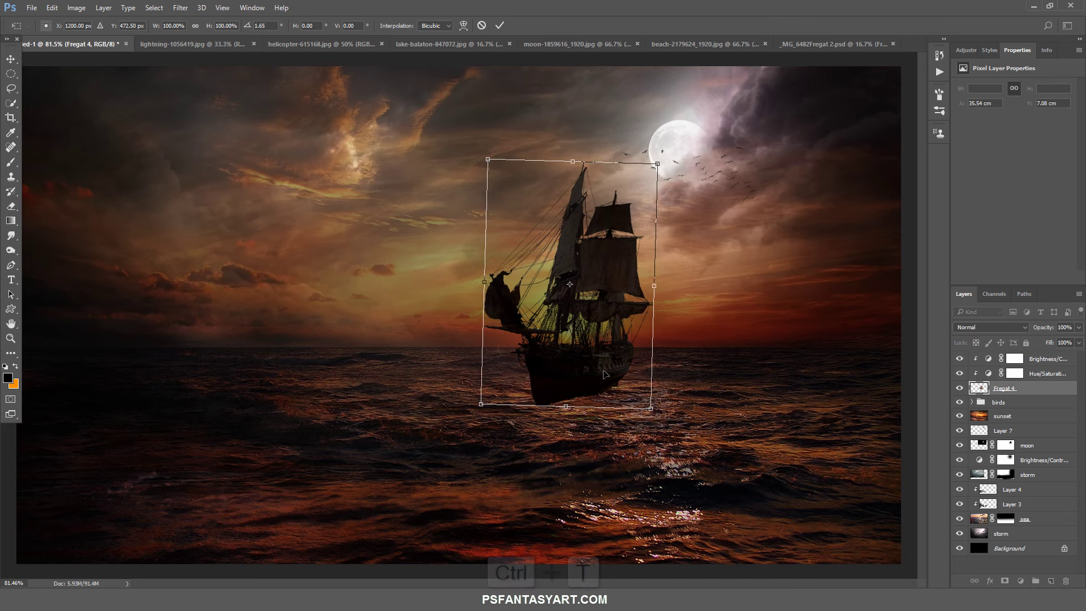
drag(600, 372, 592, 368)
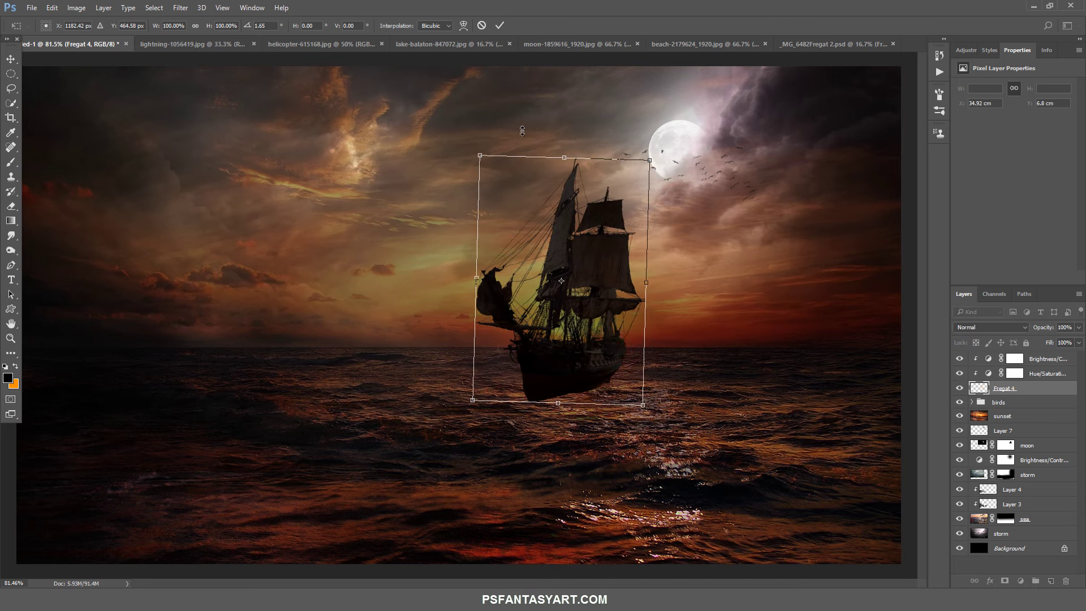
drag(613, 259, 640, 262)
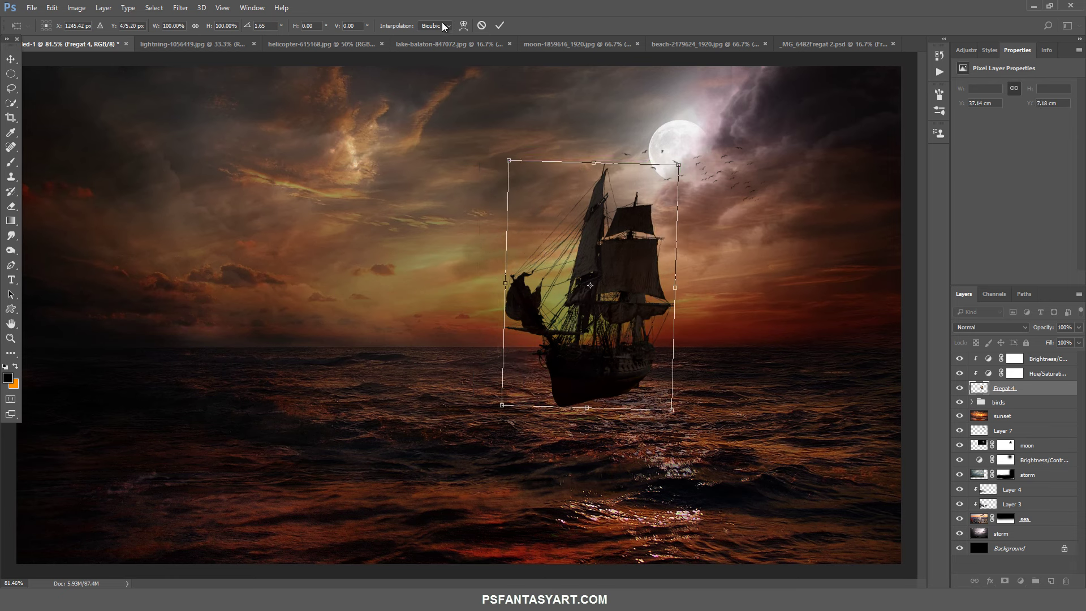
click(501, 26)
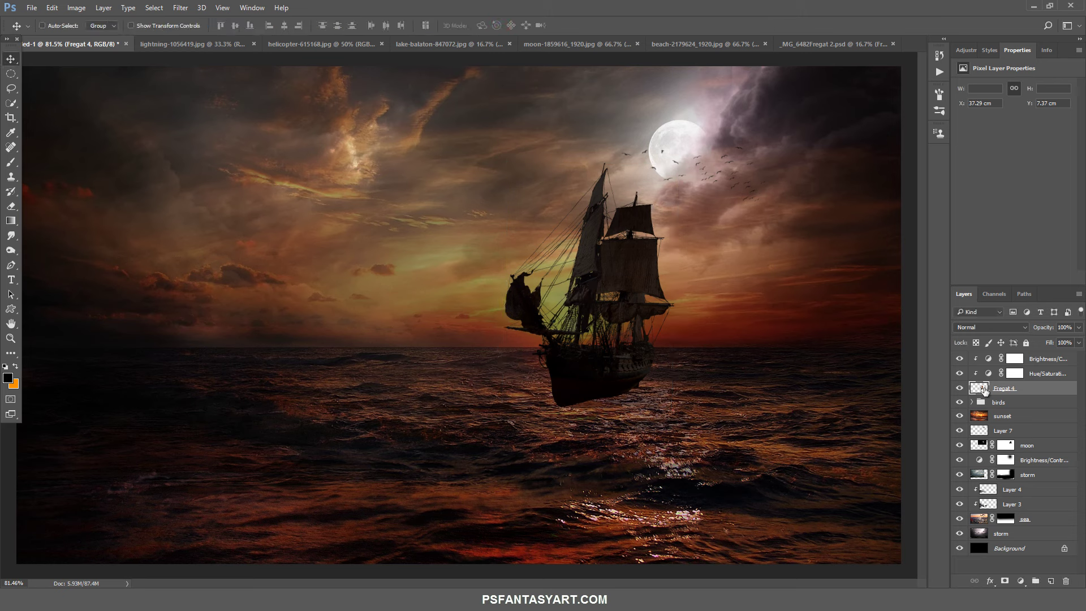
Add a layer mask to the ship and hide a spot below the hull with a hard 60 px black brush.
click(1005, 582)
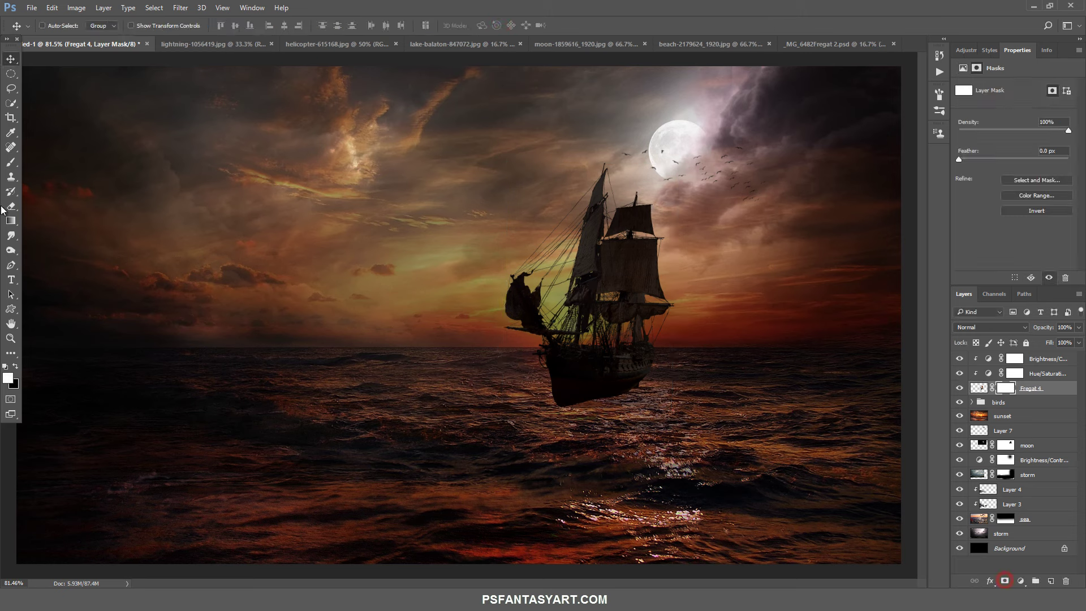
click(10, 164)
right_click(315, 223)
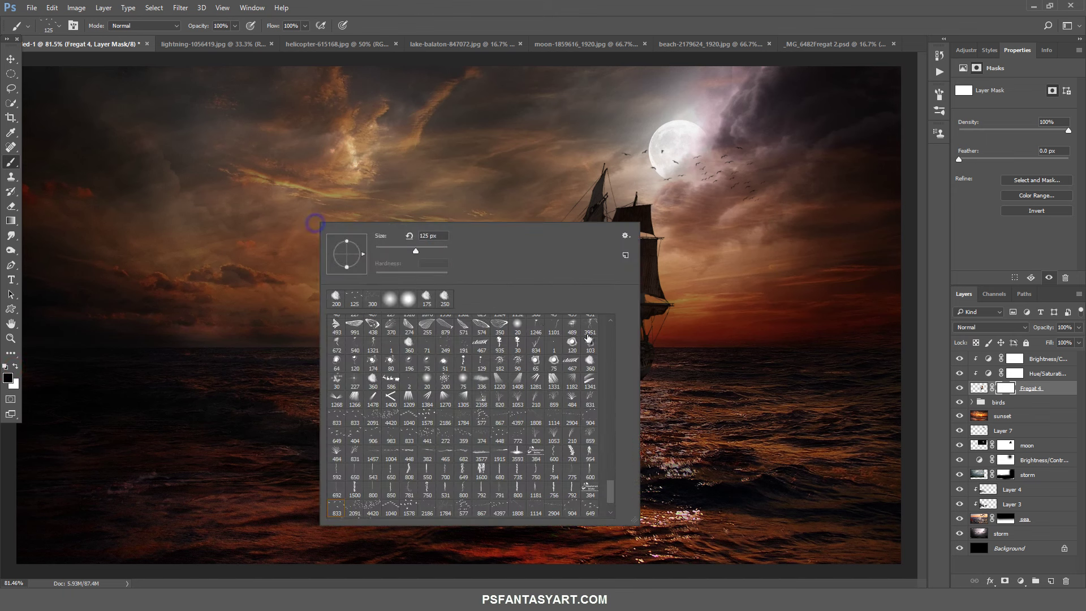
drag(617, 414, 620, 334)
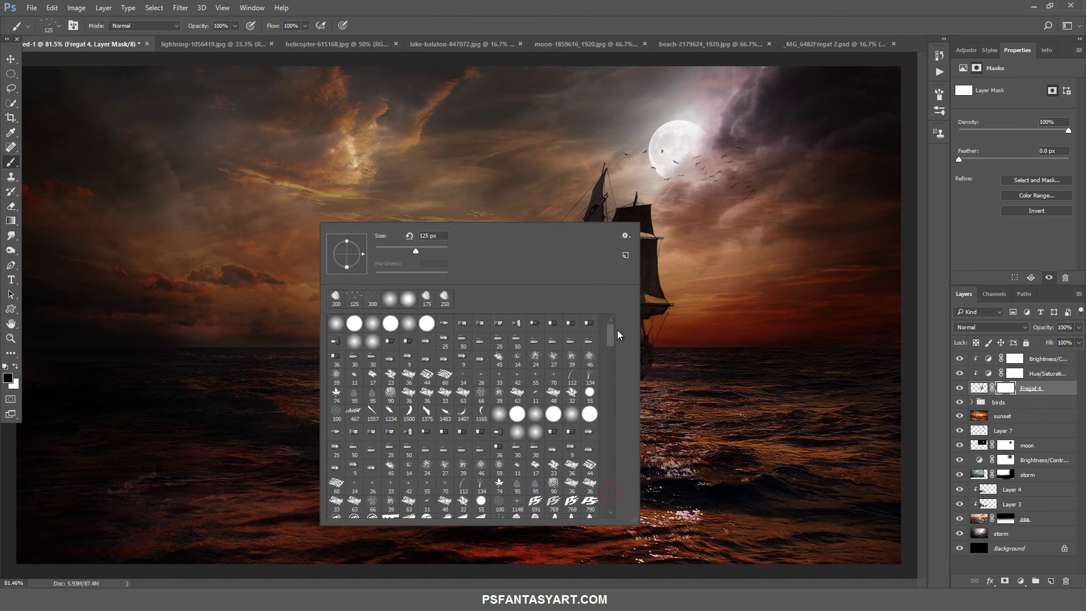
click(428, 322)
click(436, 264)
text(95)
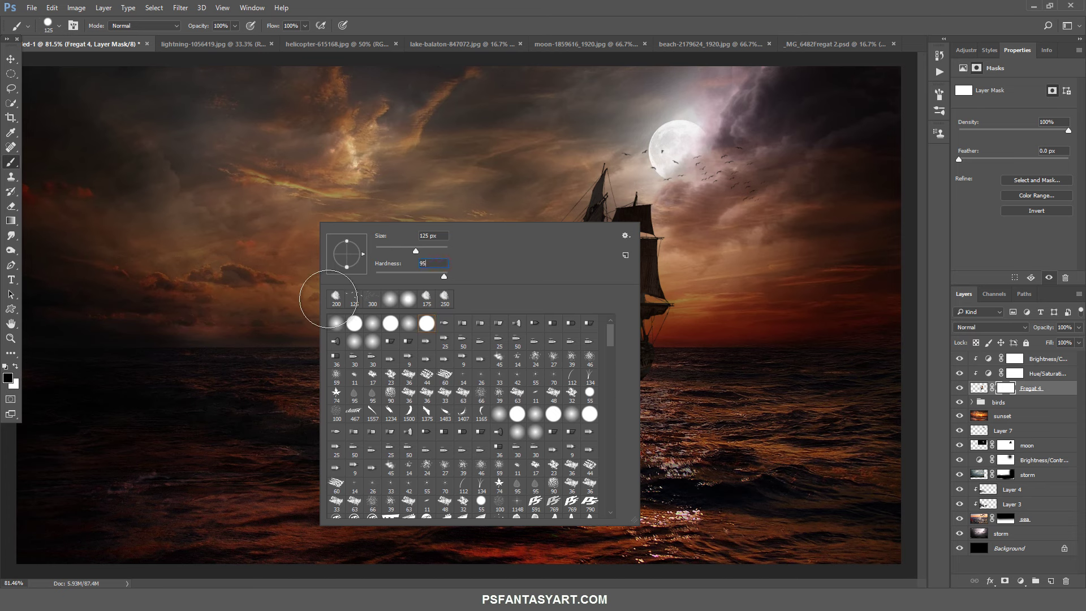
key(Return)
key(ctrl+bracketleft)
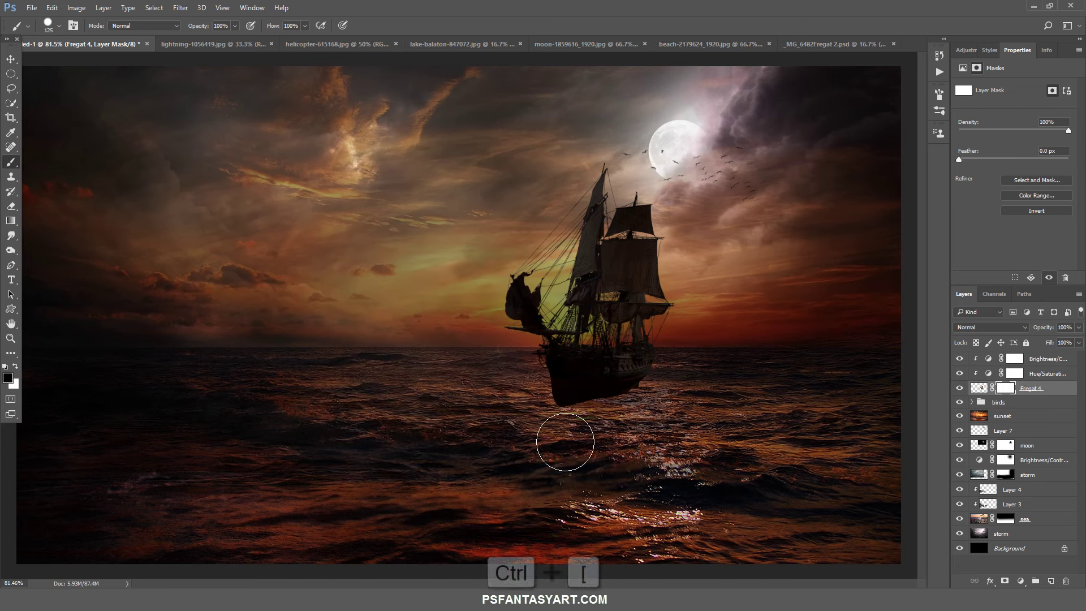
key(bracketleft)
key(bracketleft)
key(bracketleft)
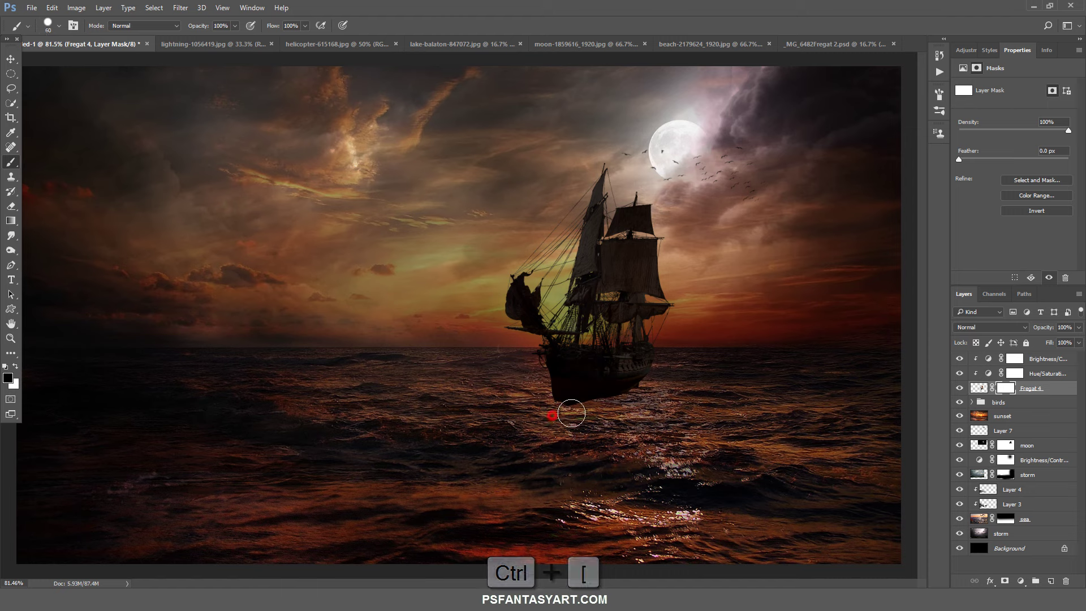
mouse_move(592, 413)
mouse_down()
mouse_move(638, 400)
mouse_move(580, 414)
mouse_move(590, 414)
mouse_up()
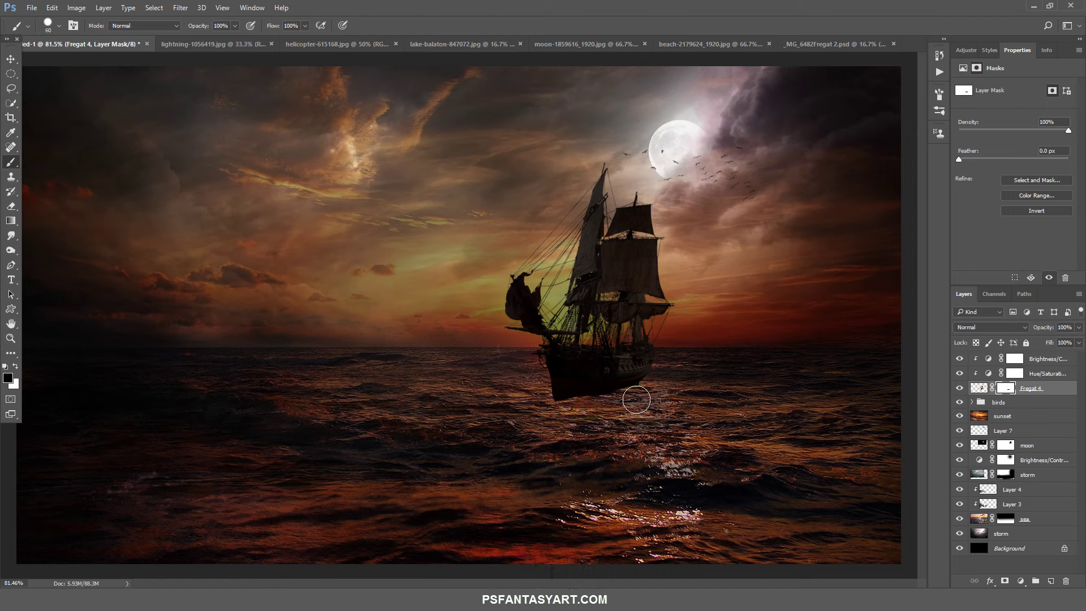
Scale the ship down to about 94%.
key(ctrl+t)
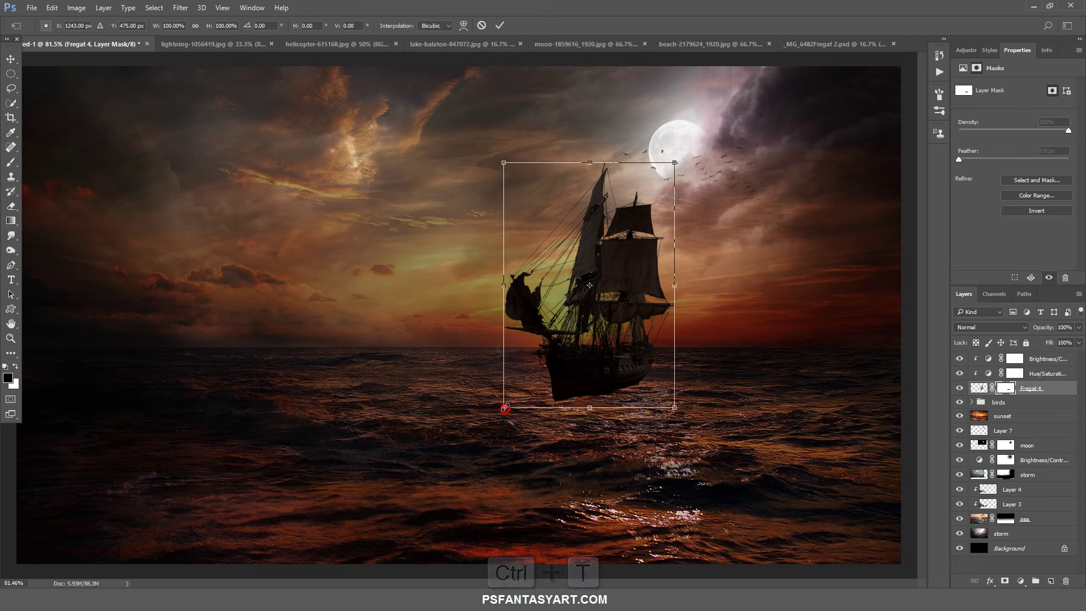
drag(504, 407, 512, 404)
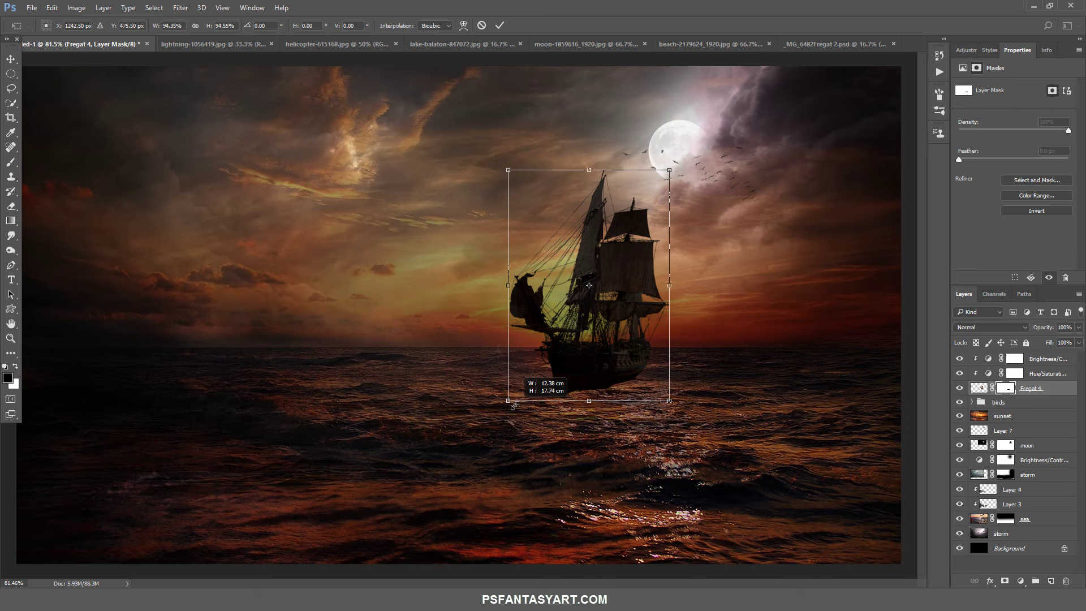
drag(514, 404, 510, 402)
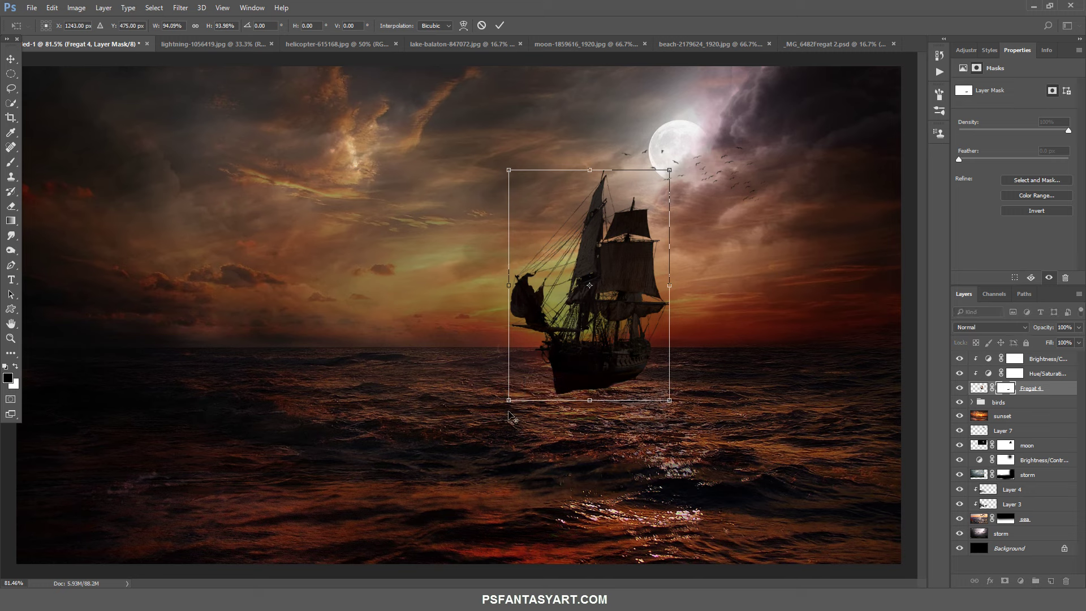
click(500, 25)
key(b)
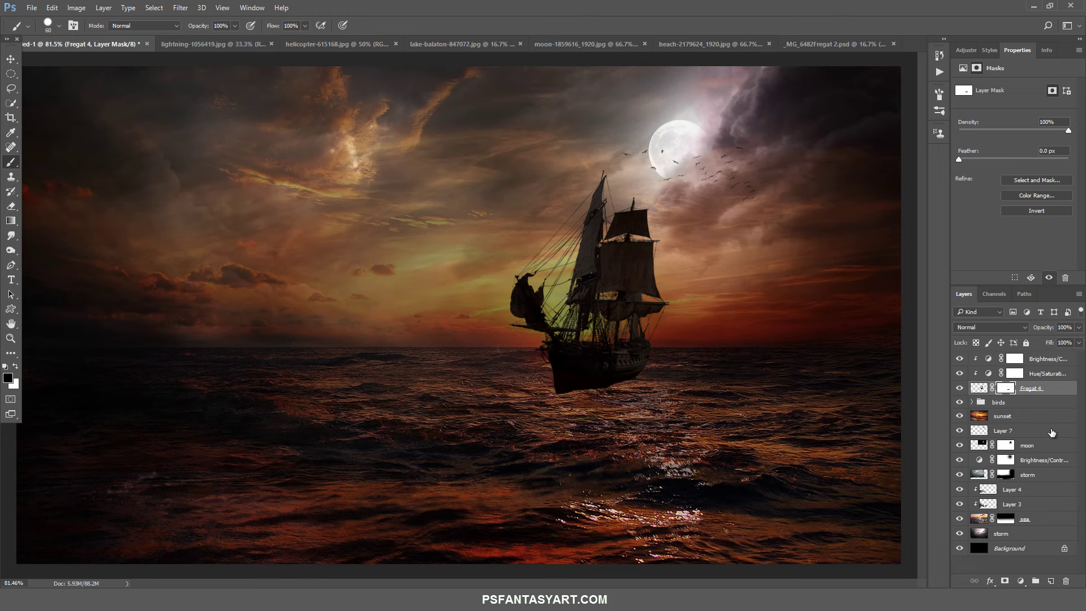
Add a new empty layer clipped to the top Brightness/Contrast layer.
click(1046, 362)
click(1034, 575)
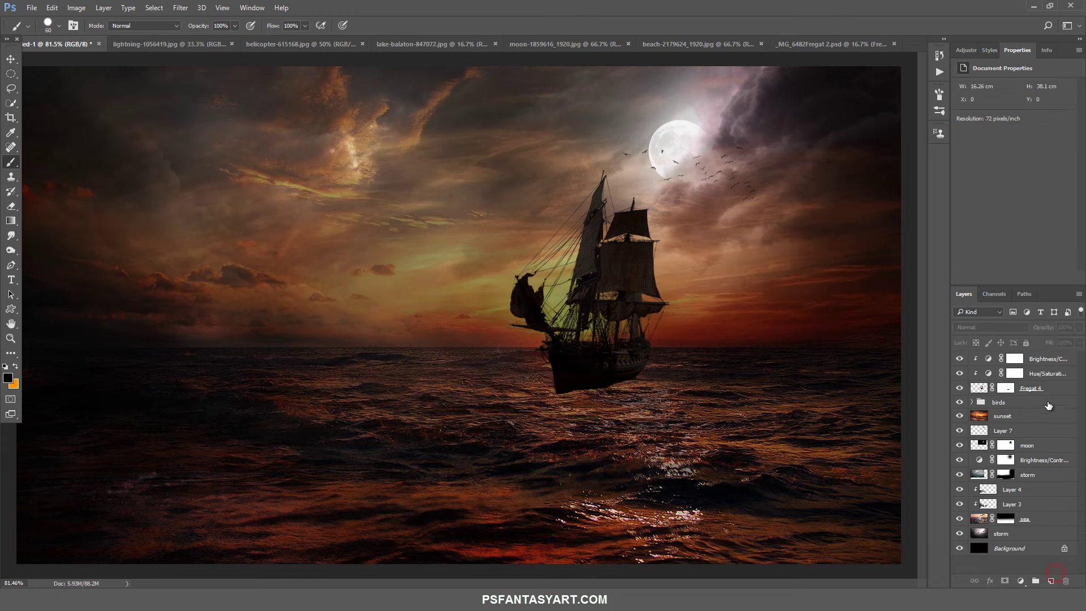
click(1042, 359)
click(1049, 580)
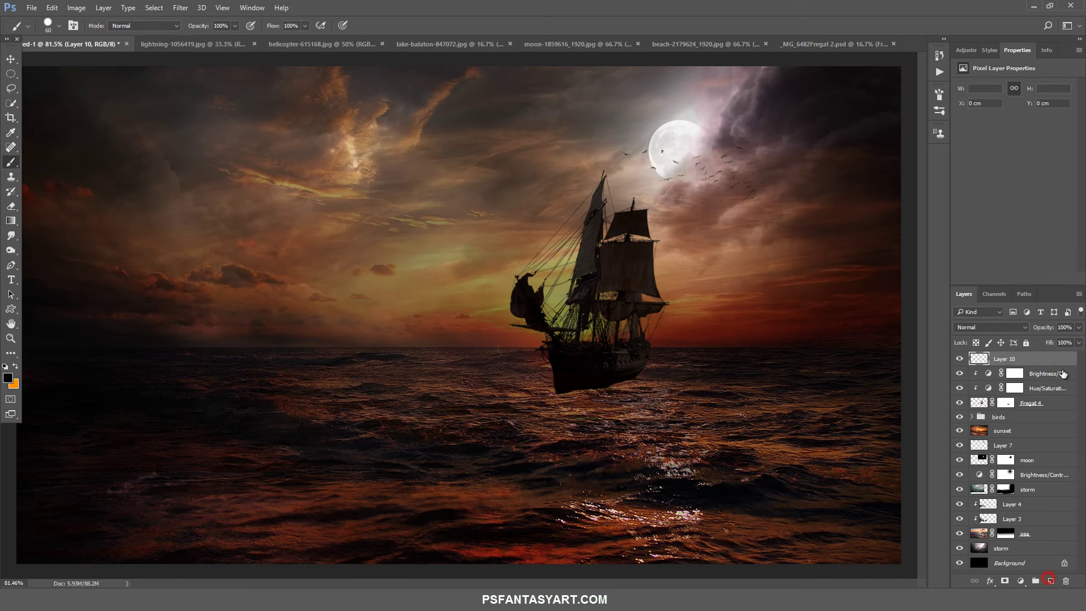
alt+click(1049, 364)
ctrl+click(671, 229)
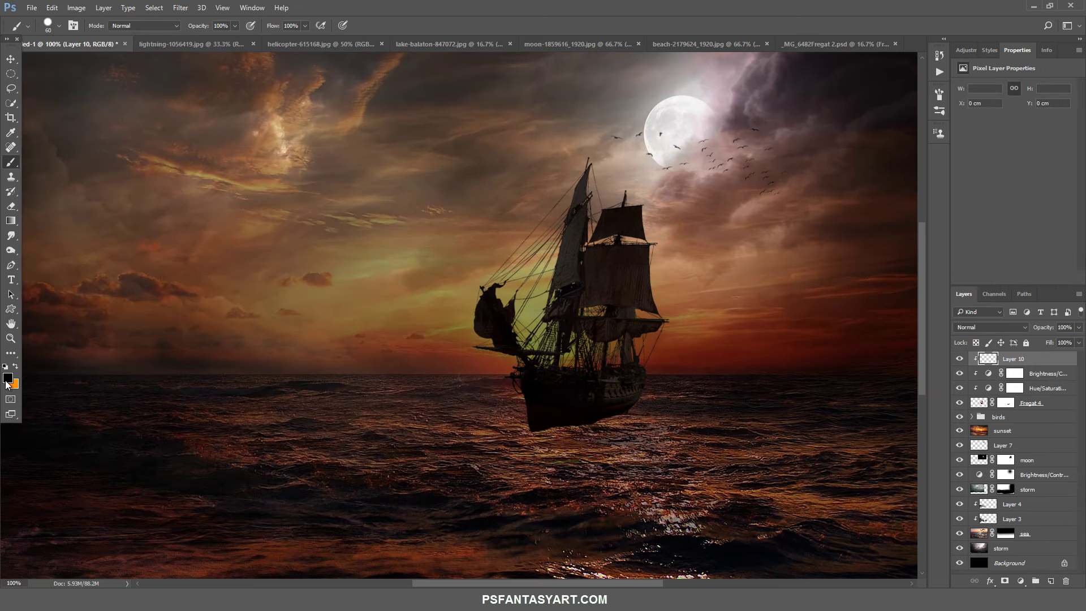
Set the foreground painting colour to light peach ffbe85.
click(7, 379)
drag(359, 344, 365, 348)
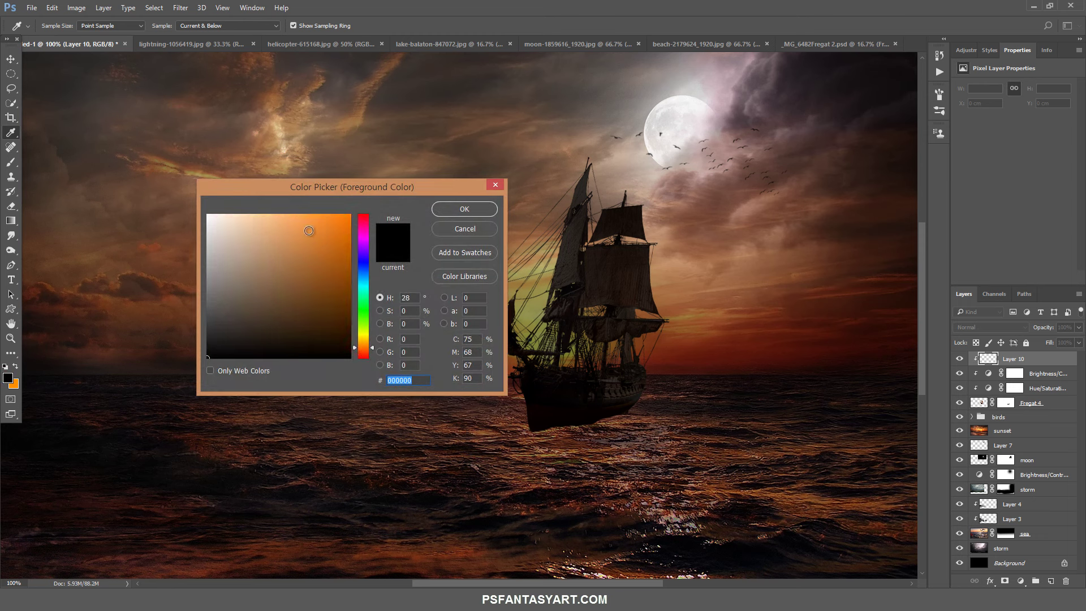
drag(234, 221, 261, 219)
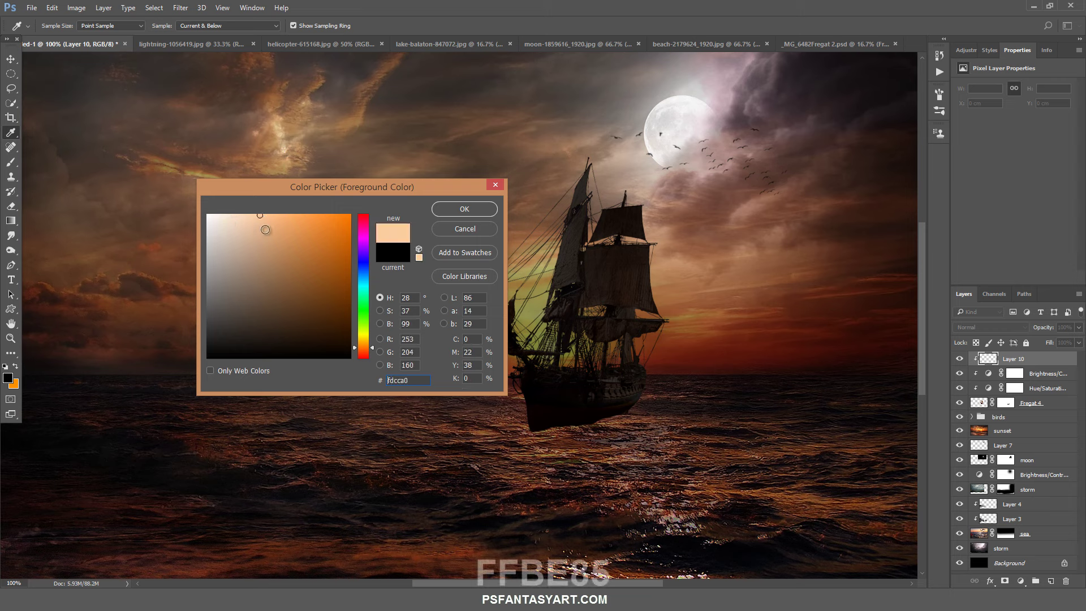
text(ffbe85)
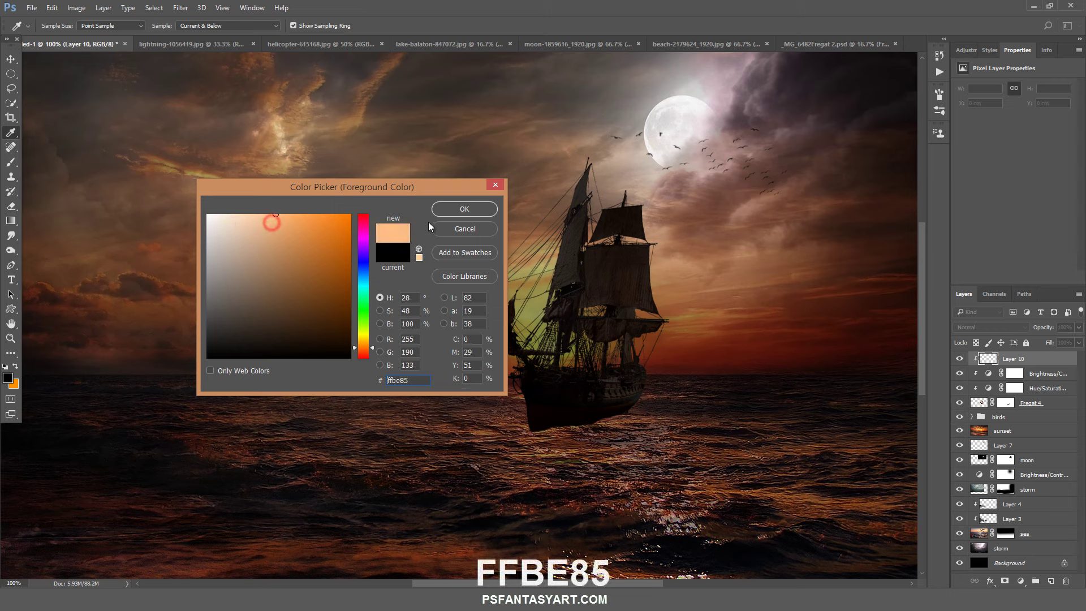
click(465, 209)
Paint soft peach light down the upper sail's right edge with a soft round brush.
key(b)
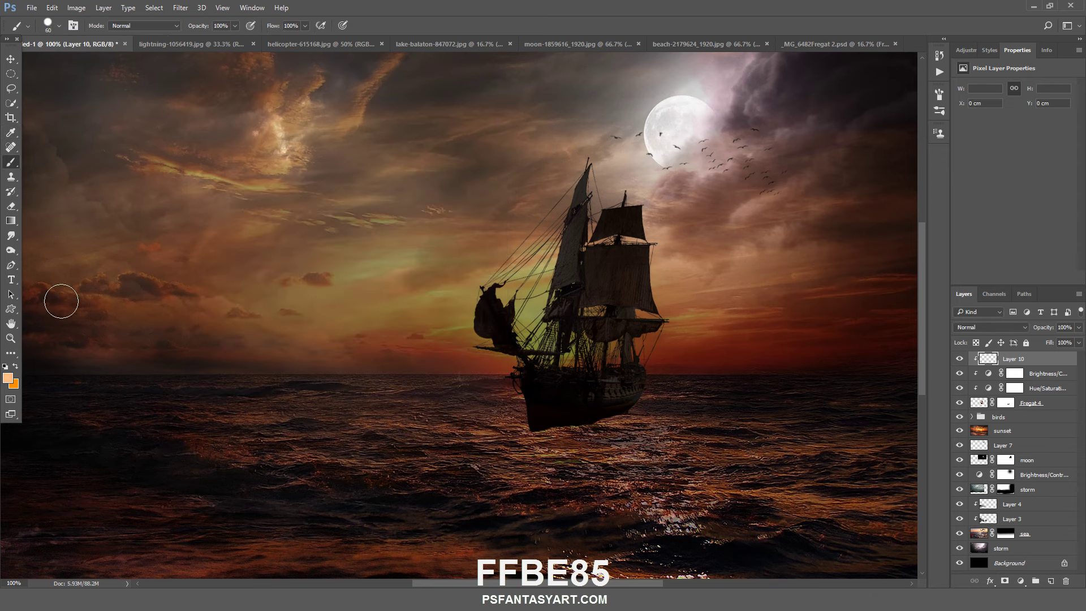
scroll(644, 333, up, 1)
scroll(600, 170, up, 1)
scroll(594, 147, up, 1)
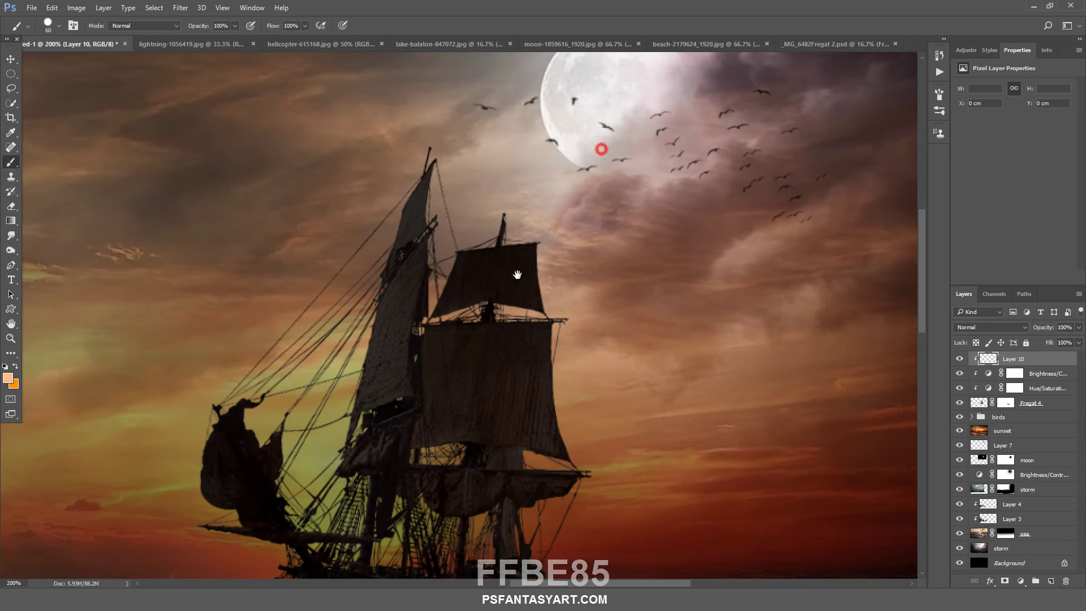
right_click(462, 182)
double_click(482, 284)
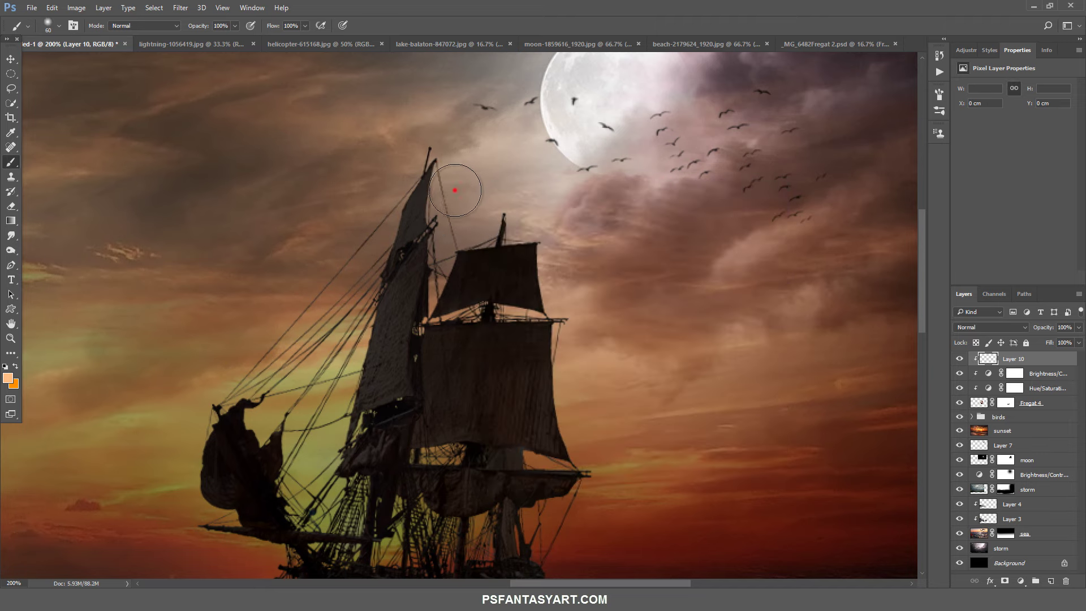
click(456, 191)
key(bracketleft)
key(bracketleft)
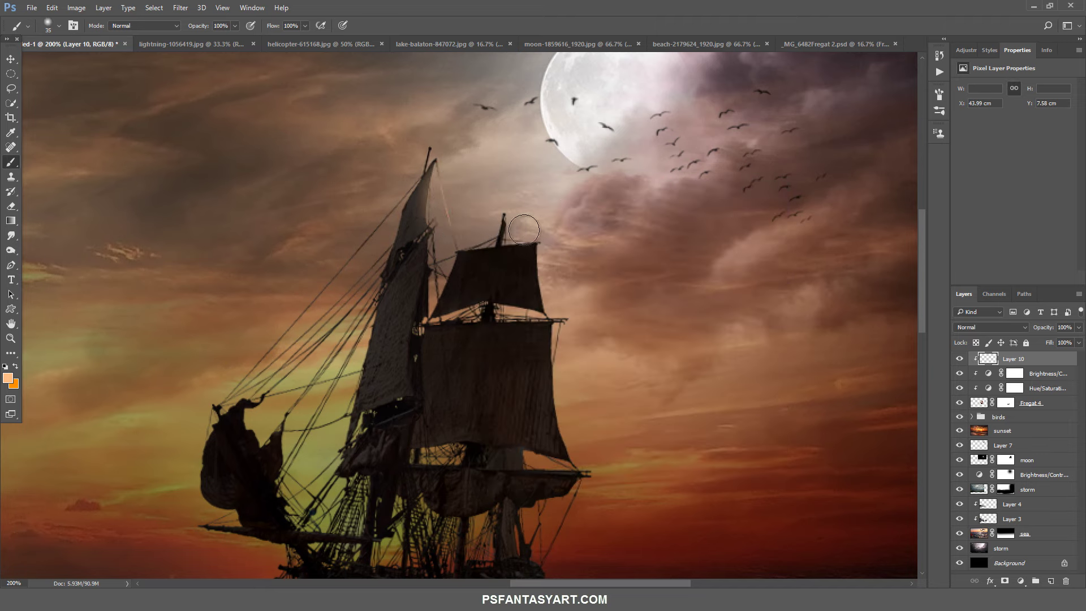
click(518, 229)
mouse_move(546, 246)
mouse_down()
mouse_move(558, 250)
mouse_move(577, 339)
mouse_up()
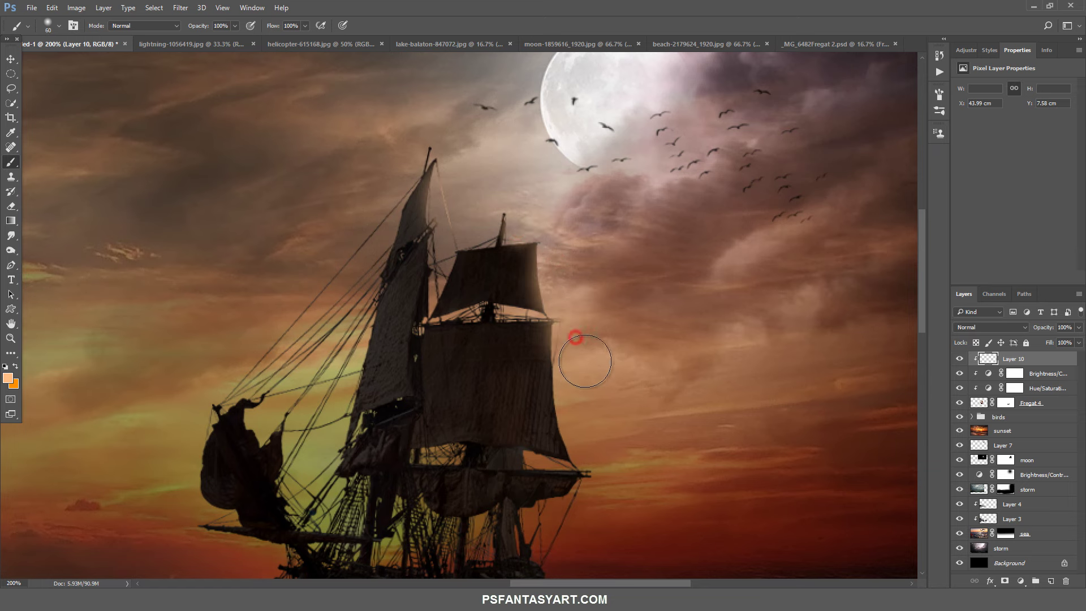
Paint a bright warm glow near the ship's bow.
key(bracketright)
key(bracketright)
key(bracketright)
key(bracketright)
key(bracketright)
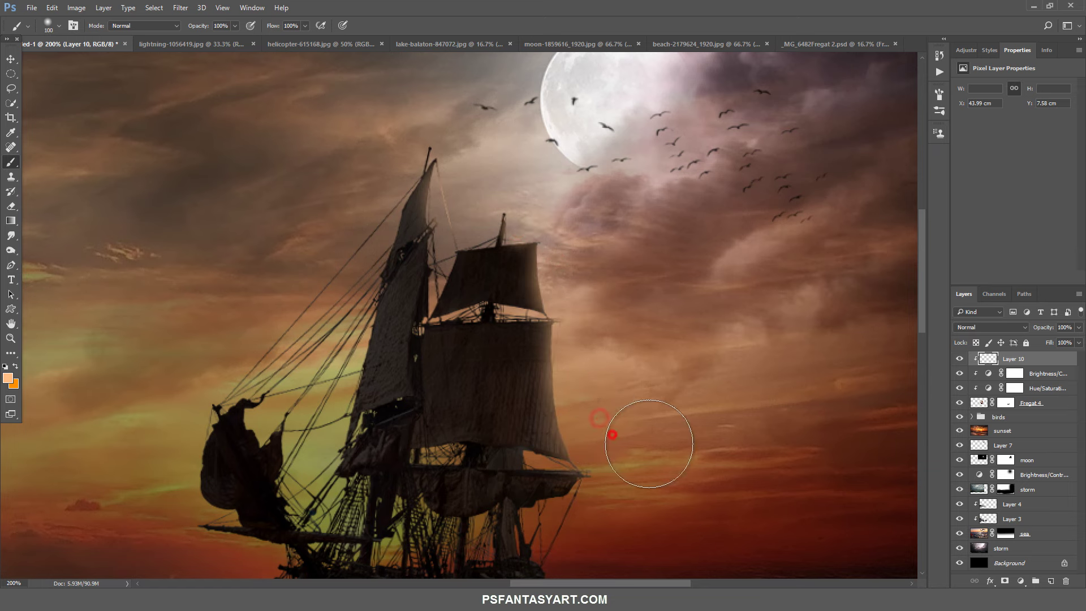
drag(726, 450, 639, 212)
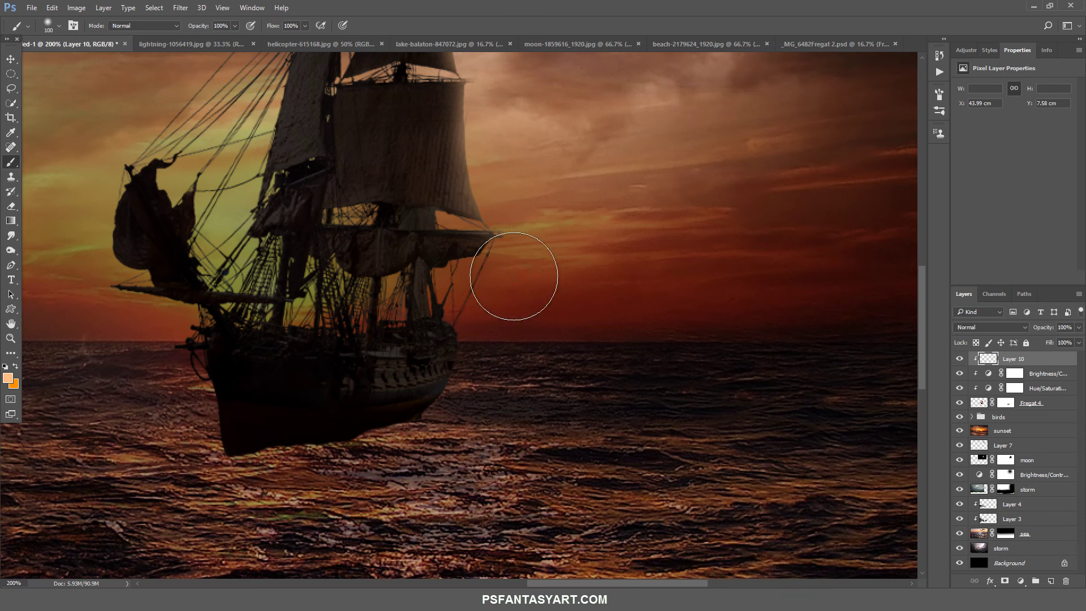
drag(582, 315, 762, 383)
key(bracketleft)
key(bracketleft)
key(bracketleft)
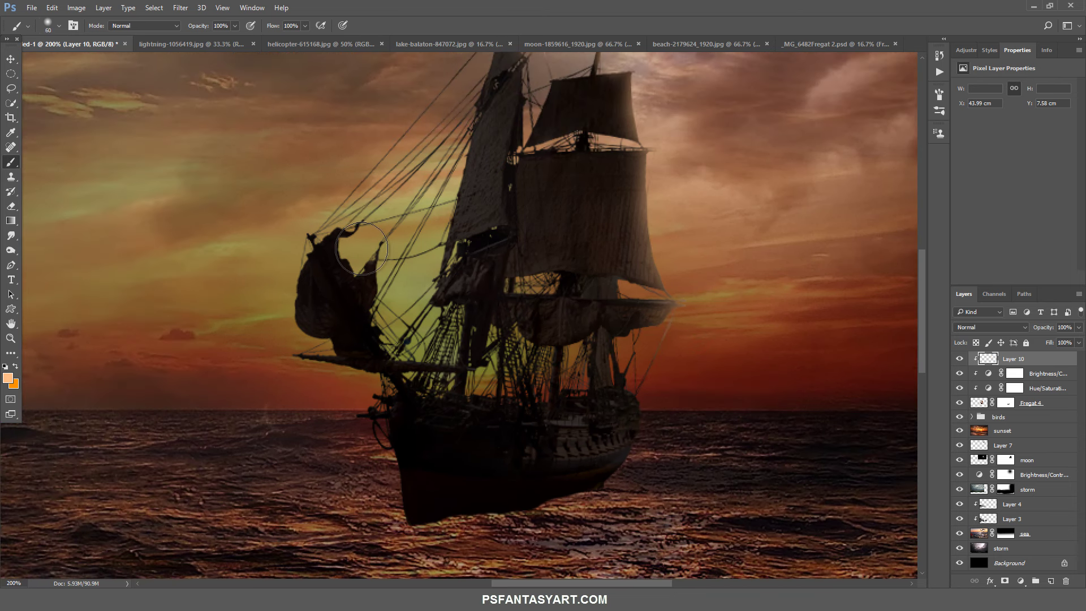
key(bracketright)
key(bracketright)
drag(407, 290, 390, 326)
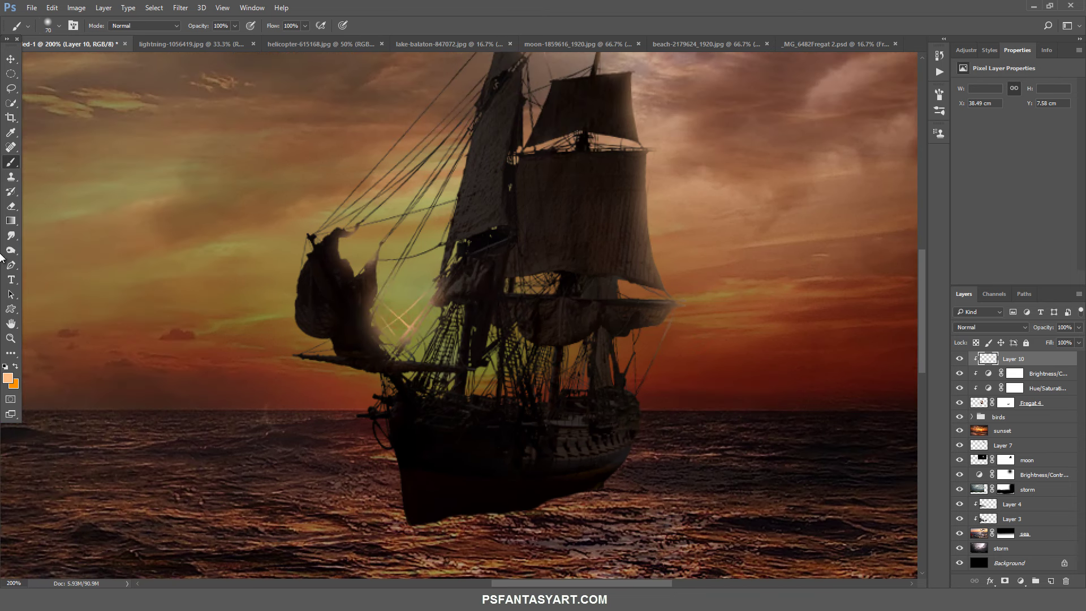
Erase the excess glow around the bow, rigging and stern with a hard round eraser.
click(12, 208)
right_click(468, 285)
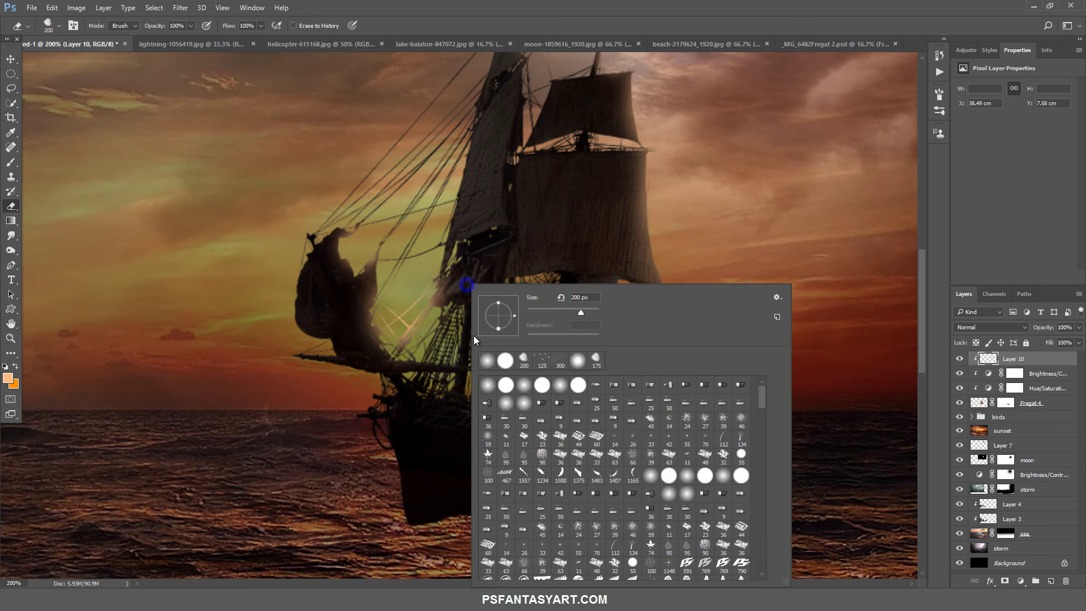
double_click(489, 386)
key(bracketleft)
key(bracketleft)
key(bracketleft)
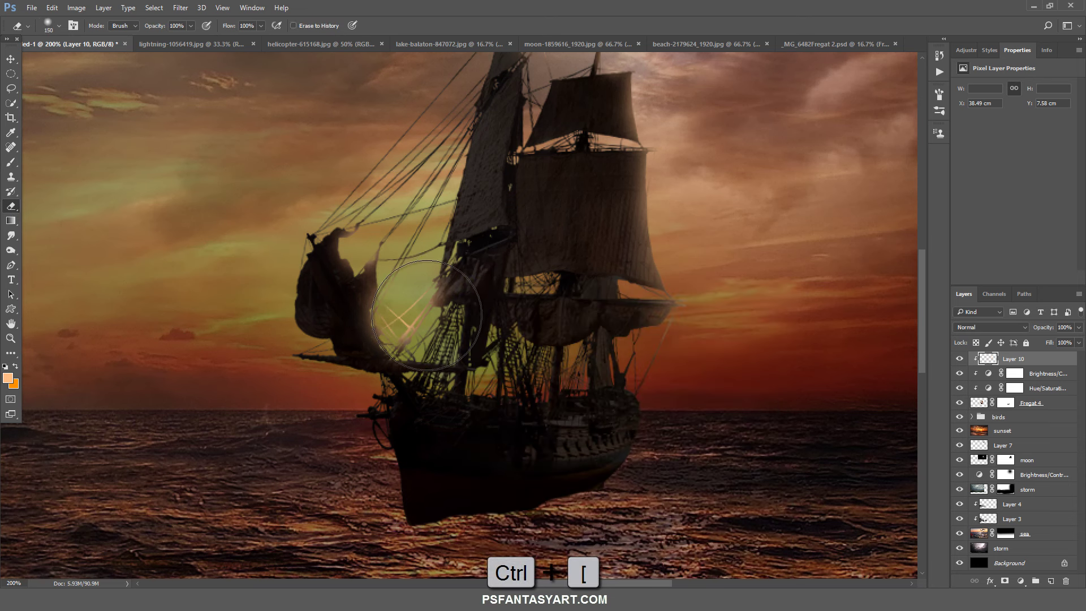
drag(433, 296, 405, 326)
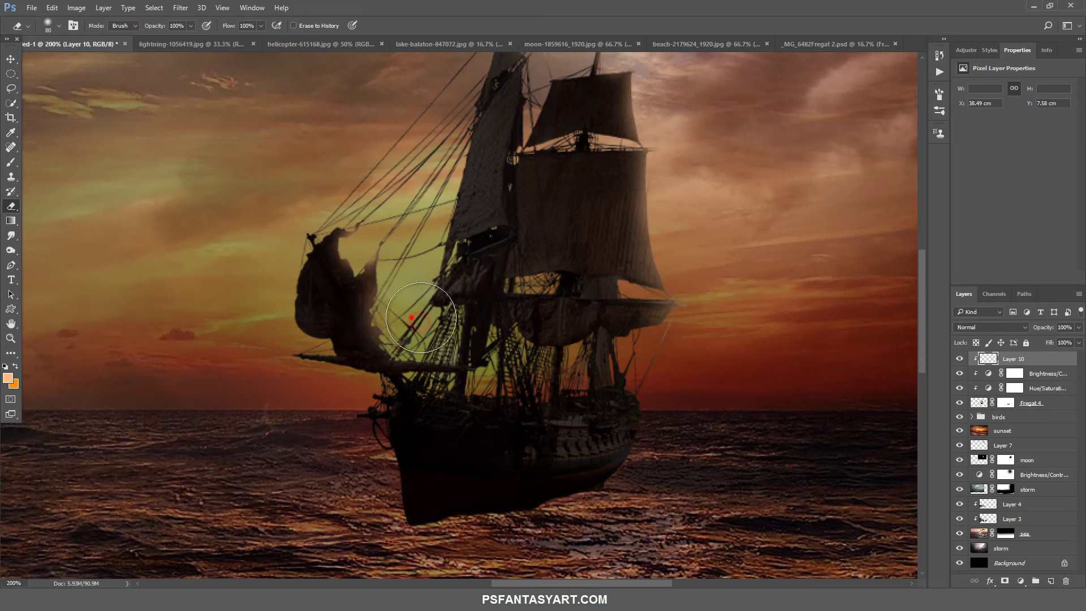
mouse_move(334, 348)
mouse_down()
mouse_move(409, 250)
mouse_move(421, 293)
mouse_up()
key(bracketleft)
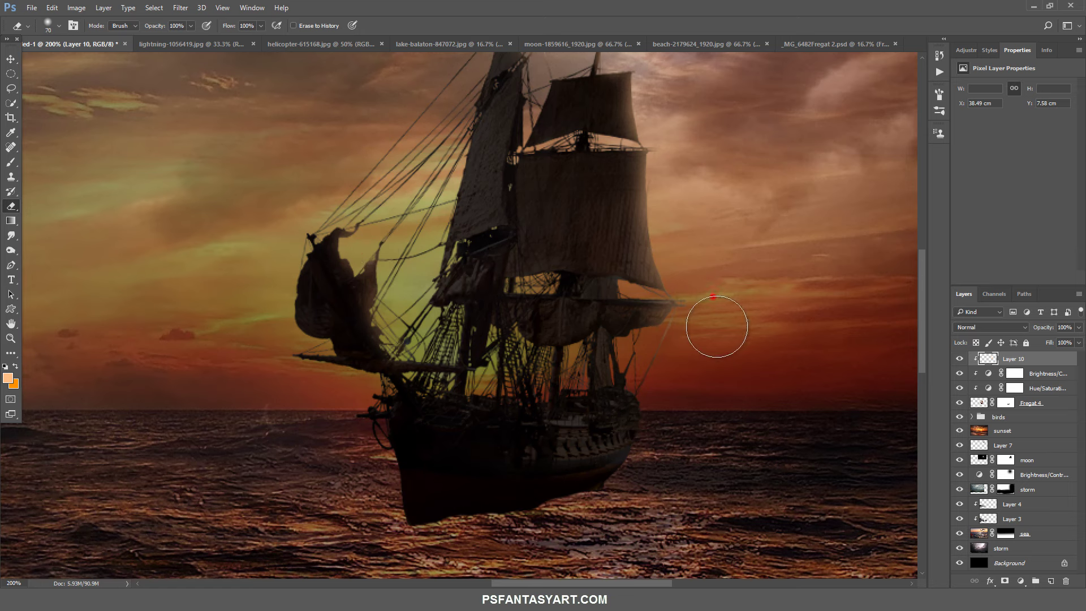
mouse_move(682, 355)
mouse_down()
mouse_move(644, 375)
mouse_move(553, 381)
mouse_up()
drag(498, 235, 441, 359)
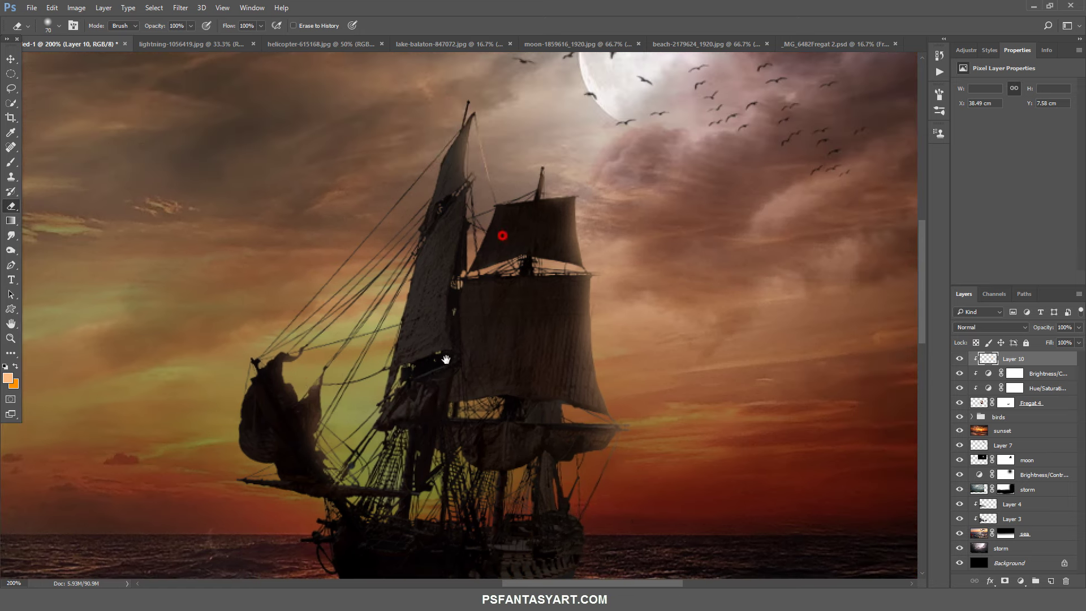
Fit the composite on screen and close the beach, moon and lake source images.
click(8, 341)
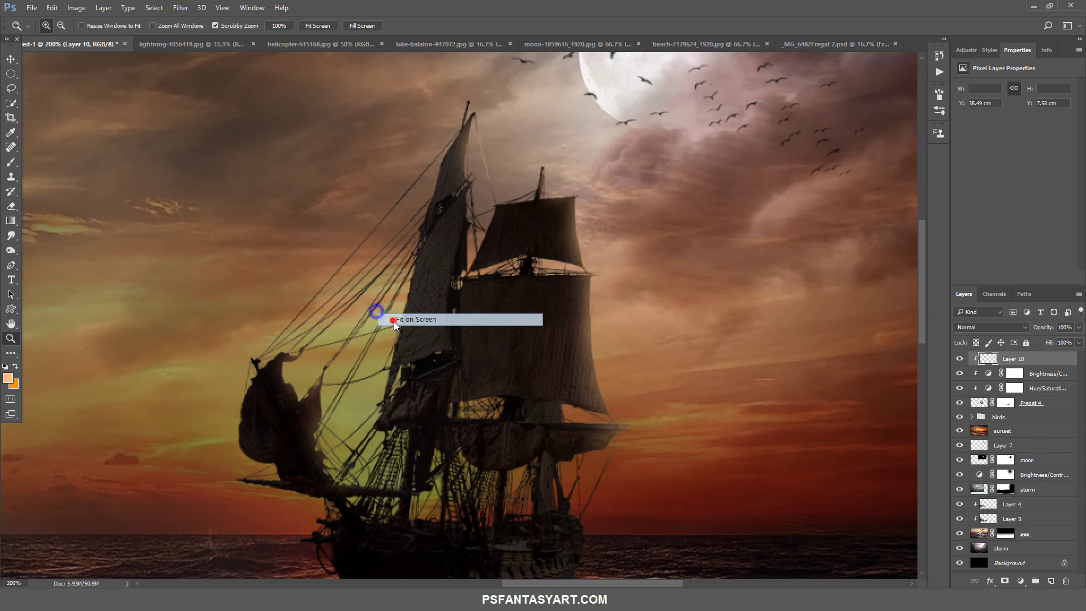
key(ctrl+0)
click(32, 8)
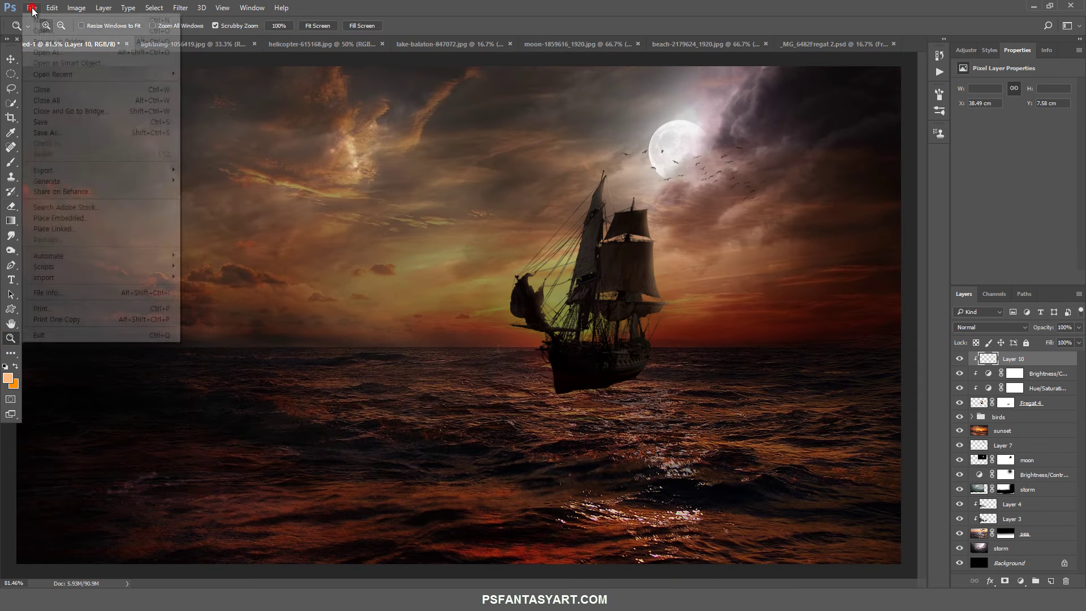
click(758, 43)
click(765, 44)
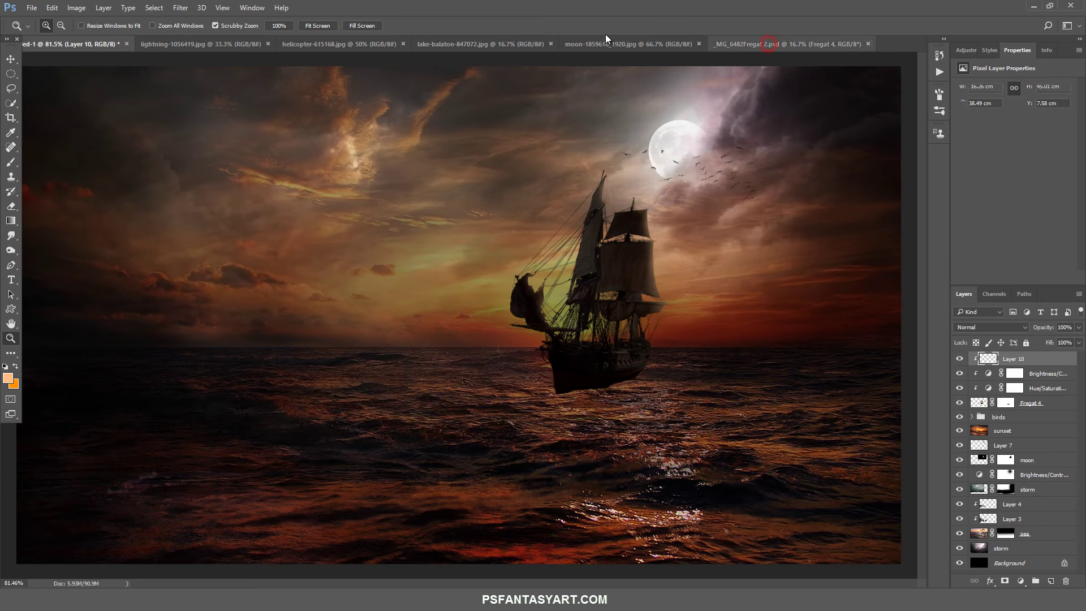
click(699, 44)
click(550, 43)
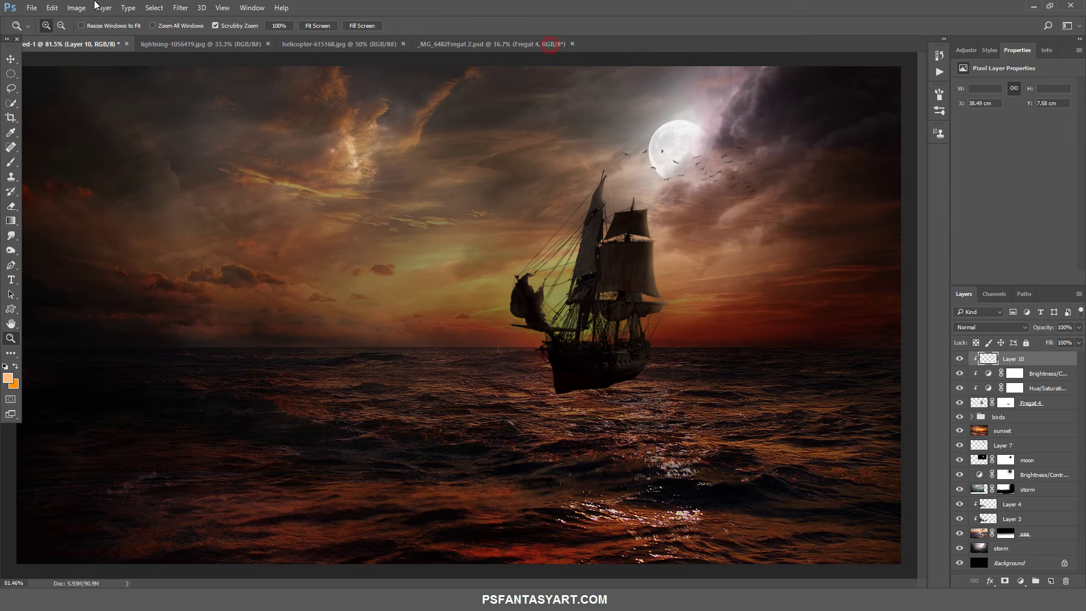
Open the sailboat photo boat-950361.jpg.
click(32, 7)
click(48, 32)
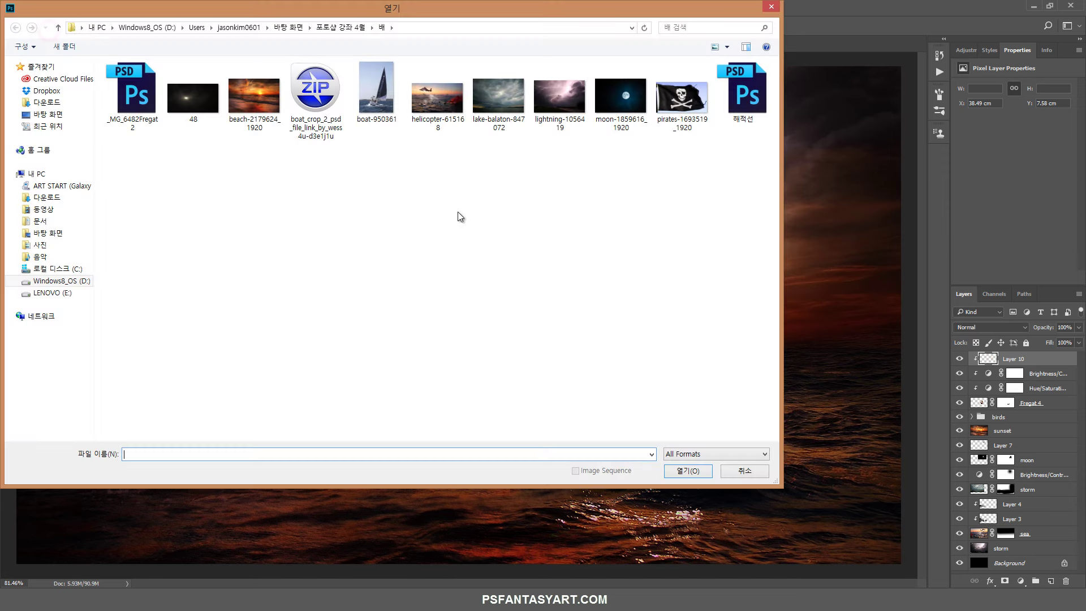
double_click(378, 100)
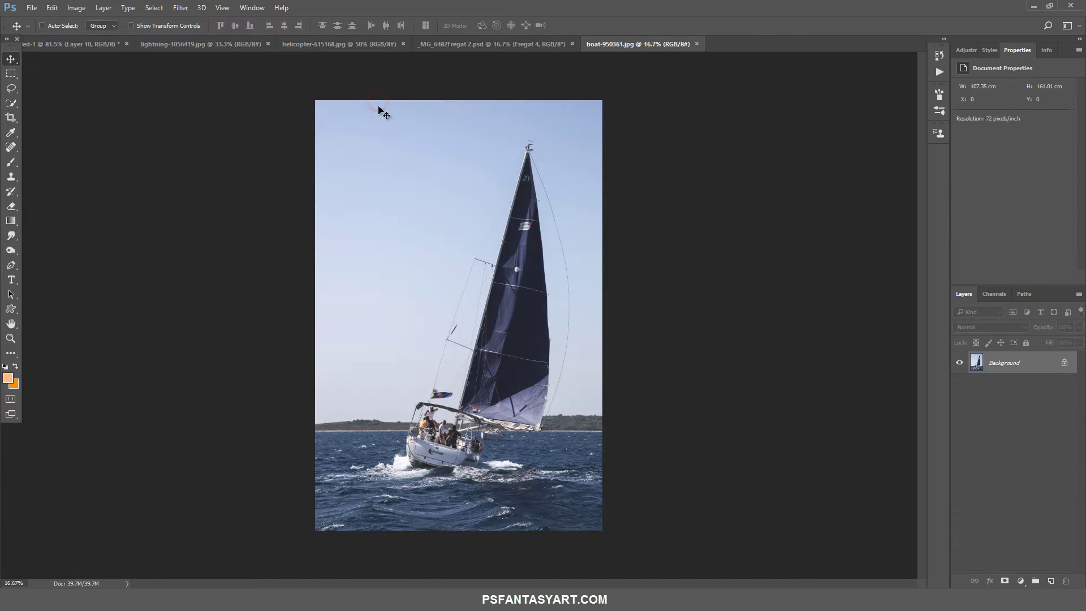
Copy the water from horizon to bottom of boat-950361 into the ship composite.
click(10, 72)
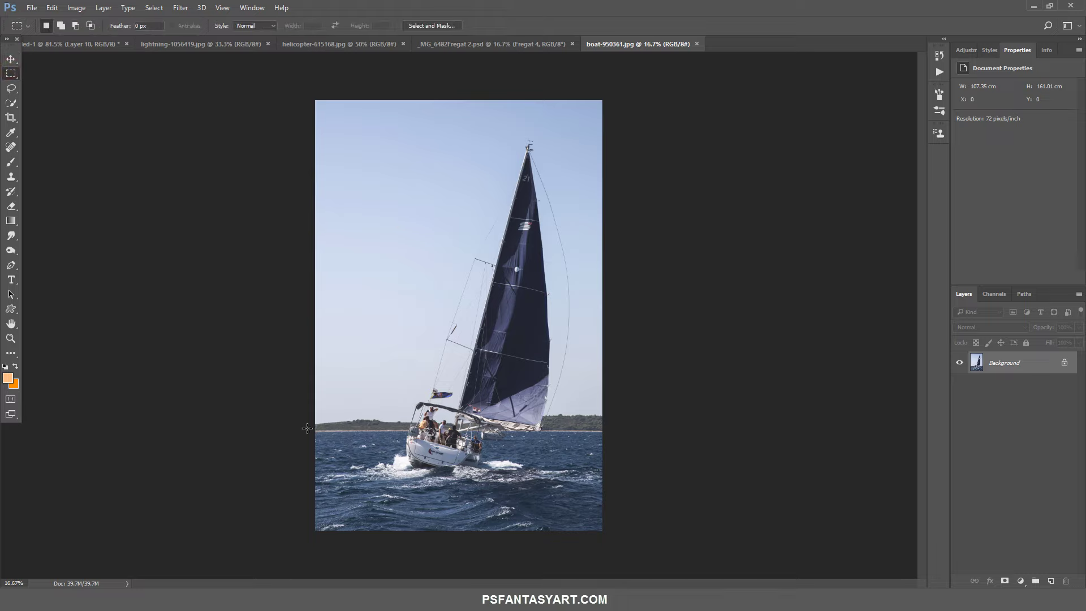
drag(308, 433, 720, 572)
key(ctrl+c)
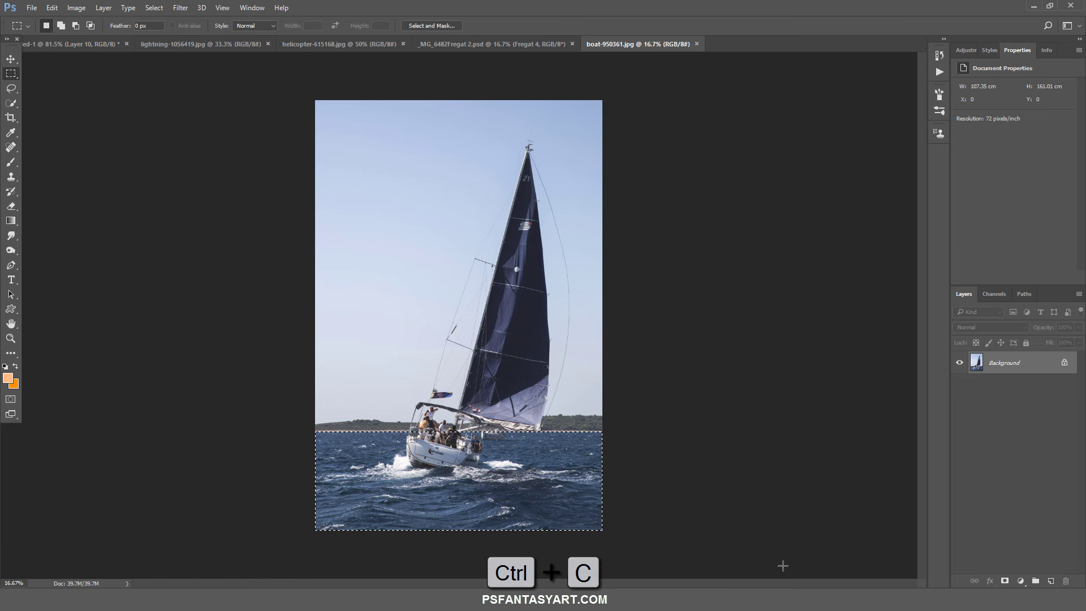
click(71, 44)
key(ctrl+v)
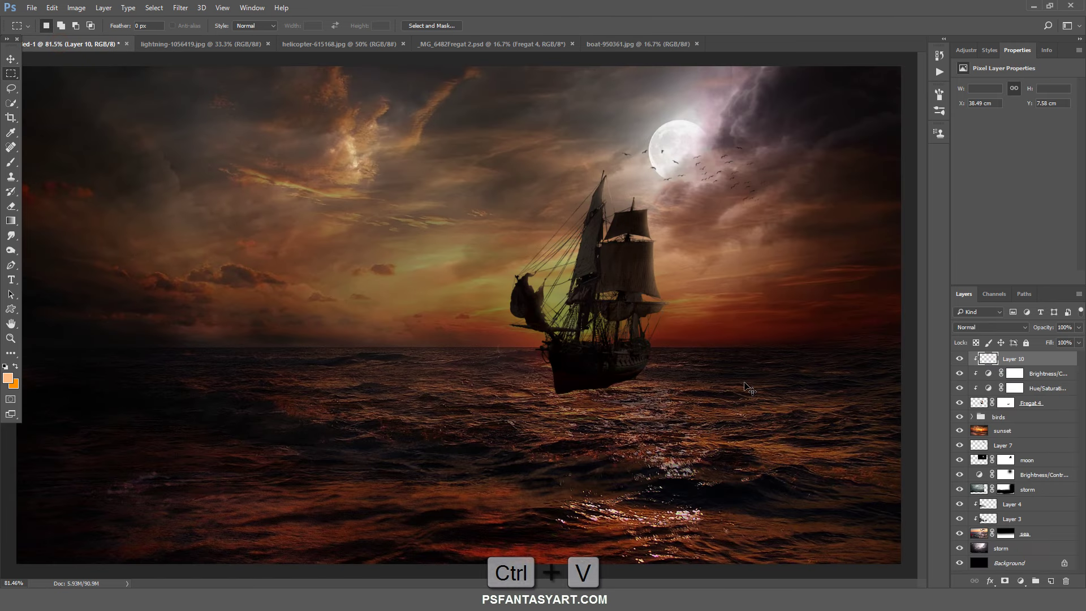
Scale the pasted water layer to 24% and place it left of the ship.
key(ctrl+t)
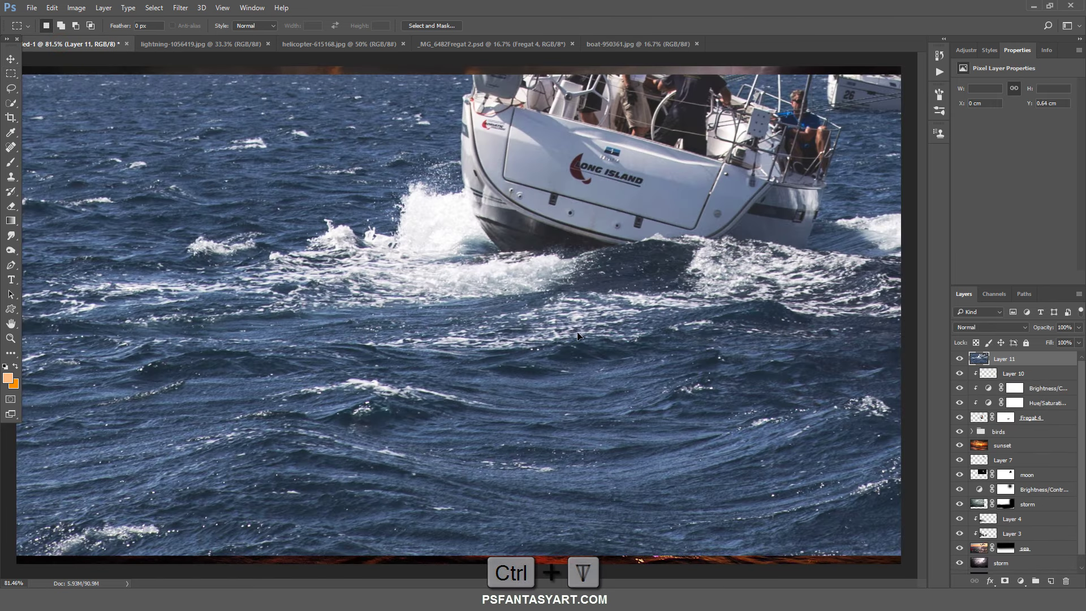
click(176, 25)
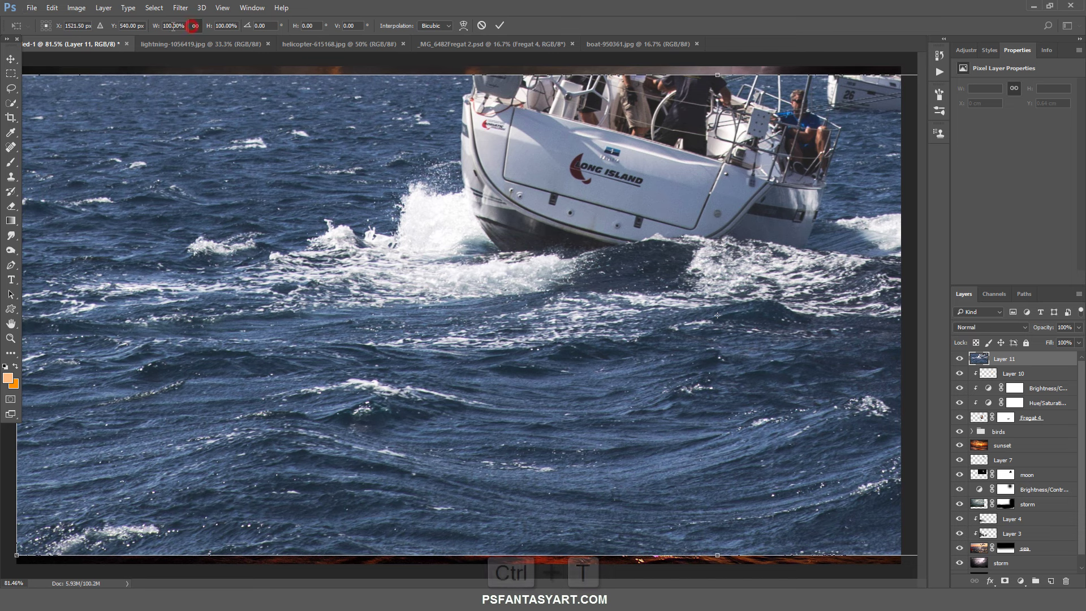
text(47)
key(Return)
text(24)
key(Return)
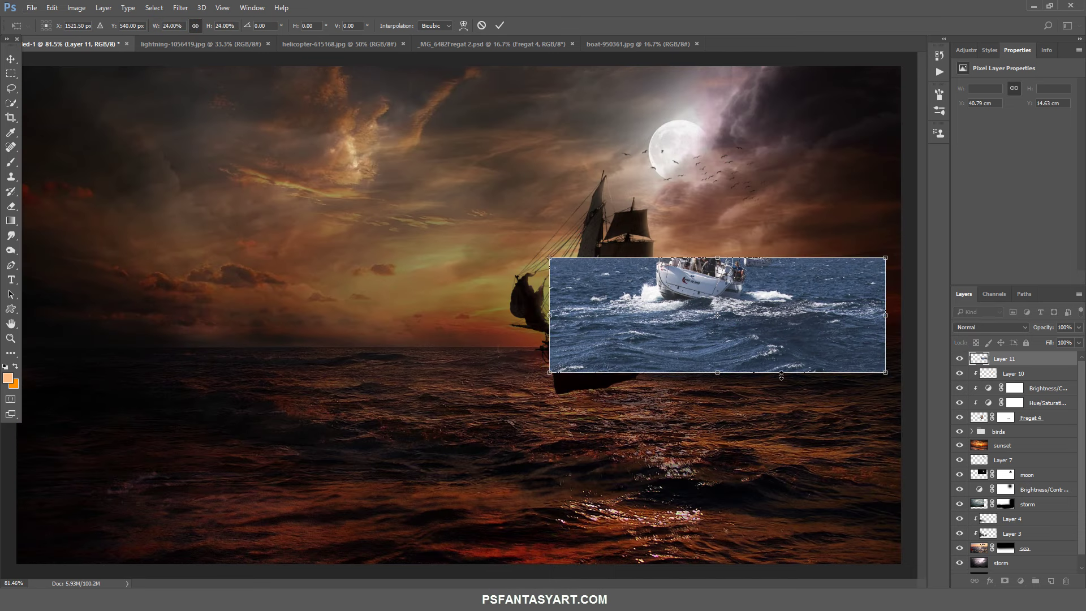
mouse_move(815, 351)
mouse_down()
mouse_move(431, 395)
mouse_move(421, 405)
mouse_up()
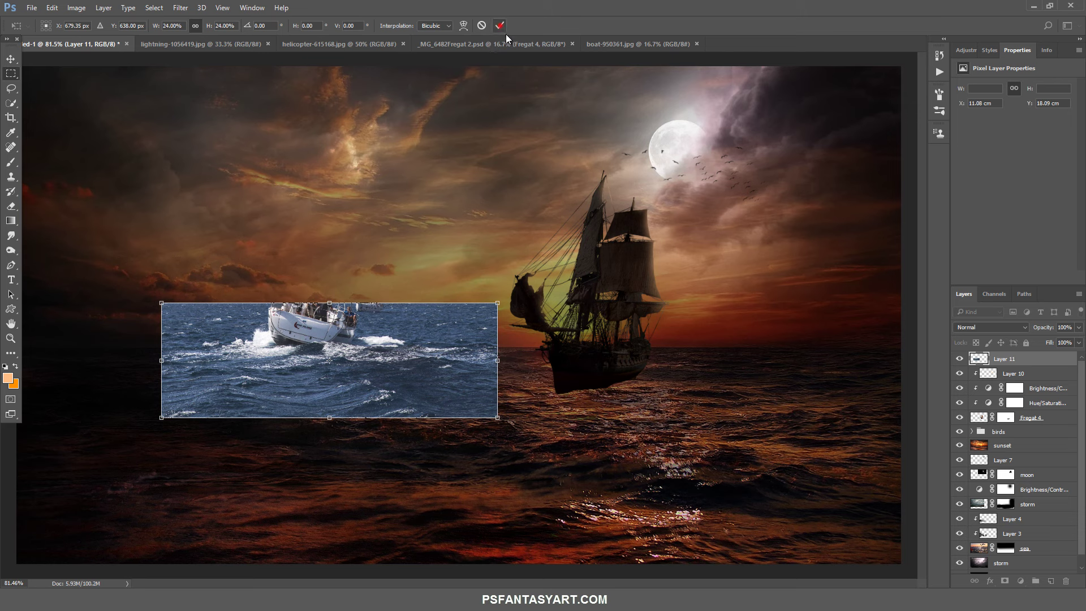
click(500, 25)
Desaturate Layer 11 to grayscale and open Filter > Noise > Reduce Noise.
key(ctrl+shift+u)
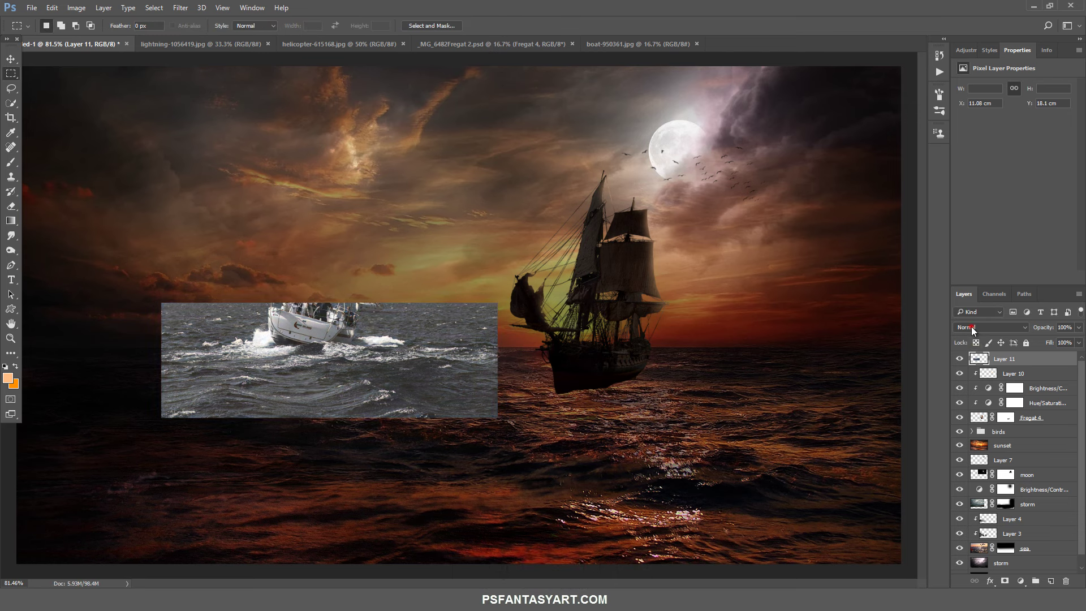
click(970, 326)
click(180, 8)
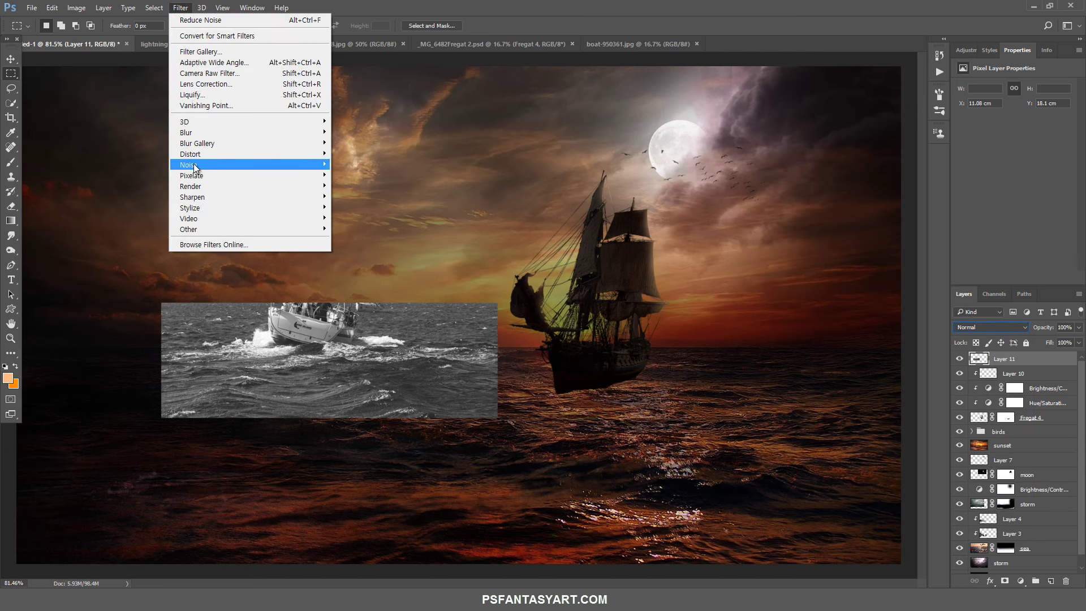
mouse_move(190, 165)
click(125, 207)
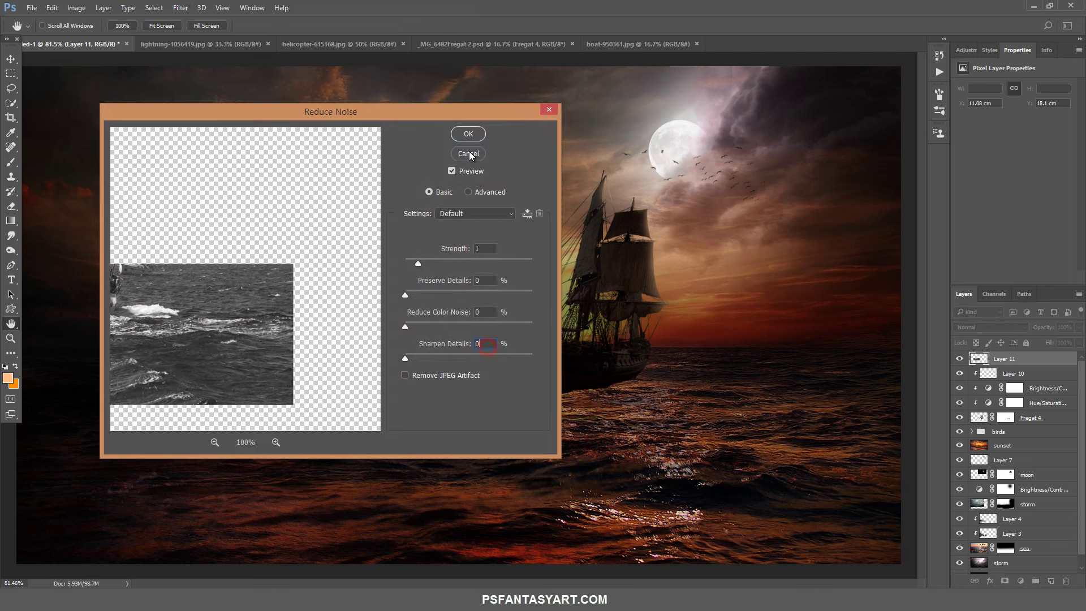
Apply noise reduction to the sea patch and set its blend mode to Hard Light.
click(469, 134)
click(996, 331)
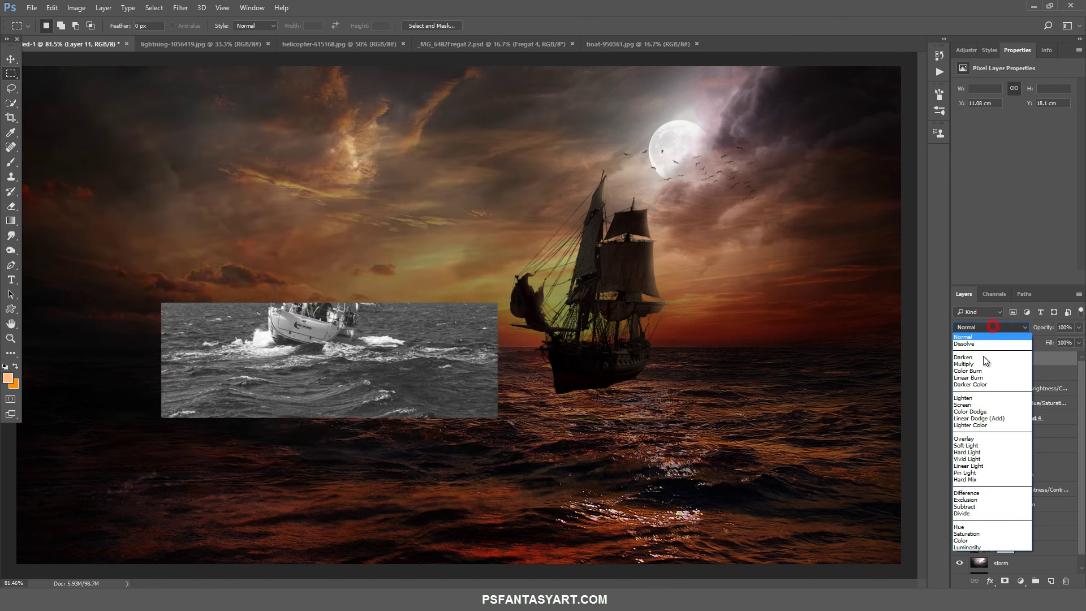
click(982, 453)
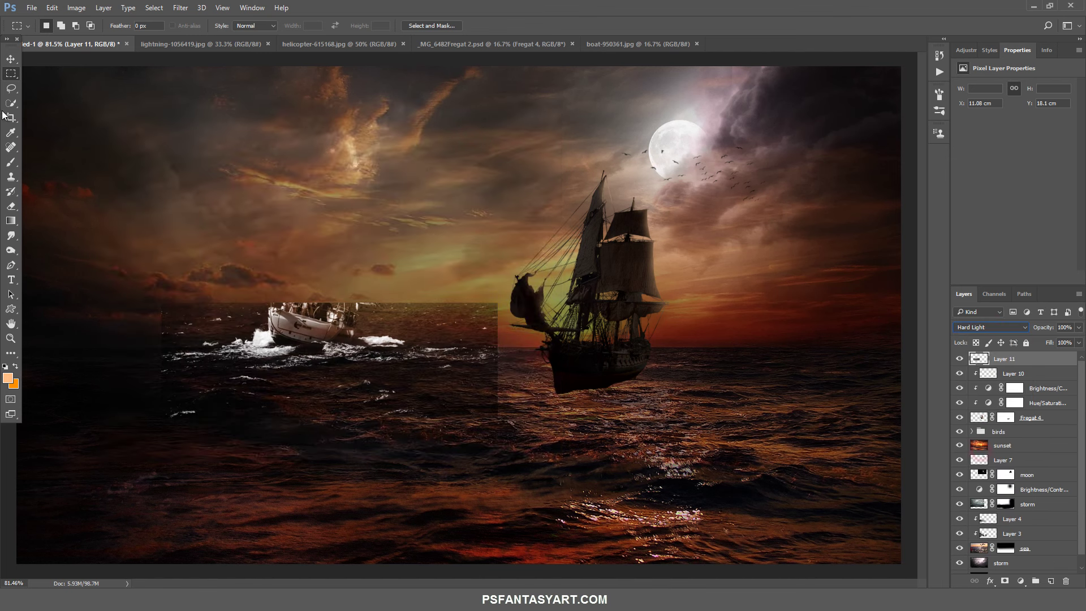
Place the boat patch on the ship's waterline beneath Fregat 4, scaled to 88%.
click(14, 59)
drag(396, 340, 656, 390)
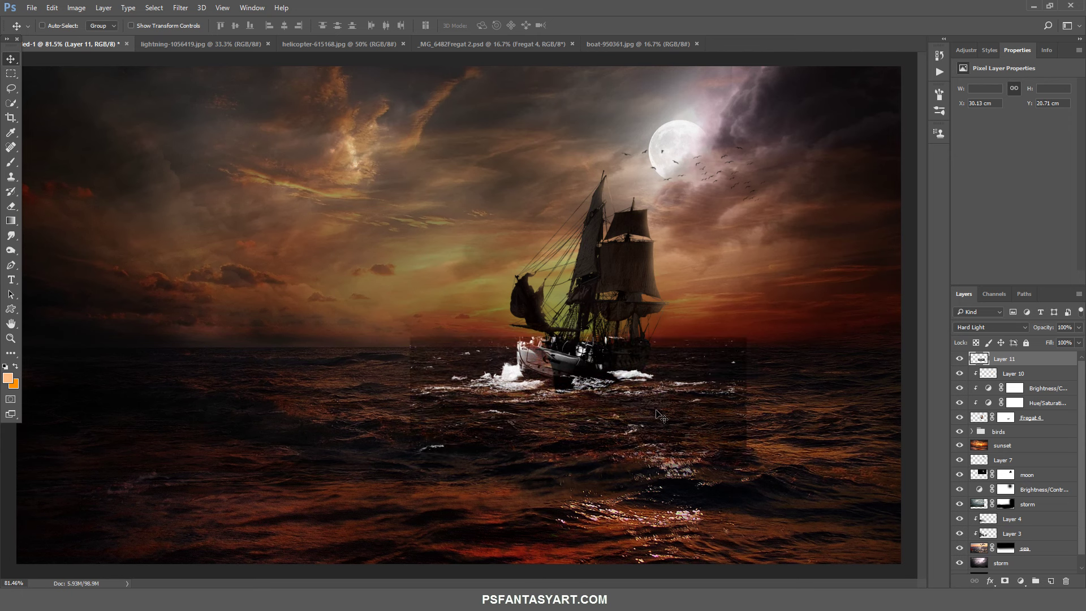
drag(1016, 361, 1012, 424)
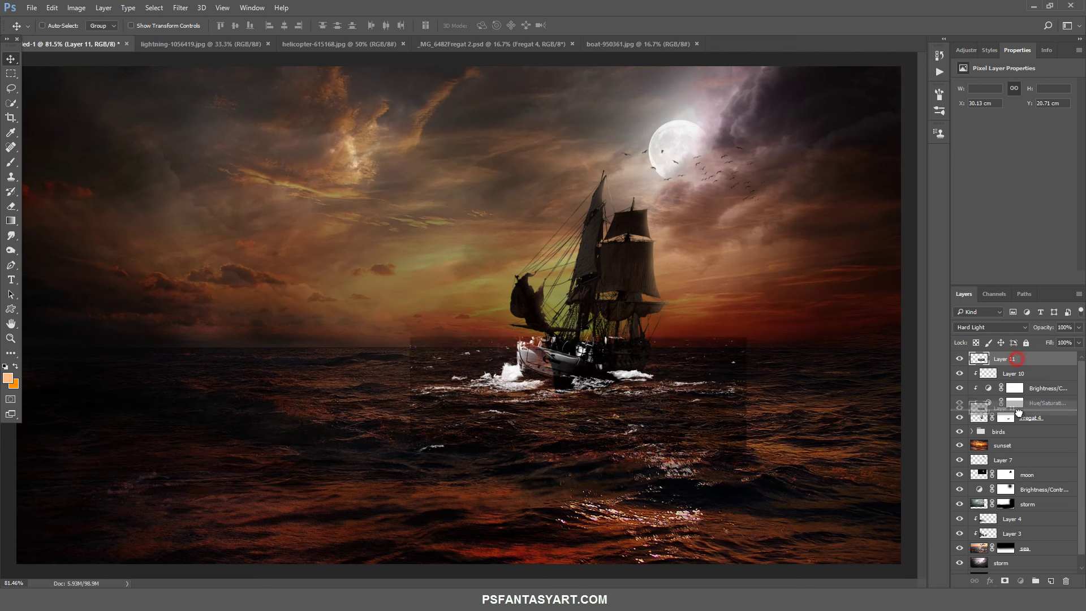
key(ctrl+t)
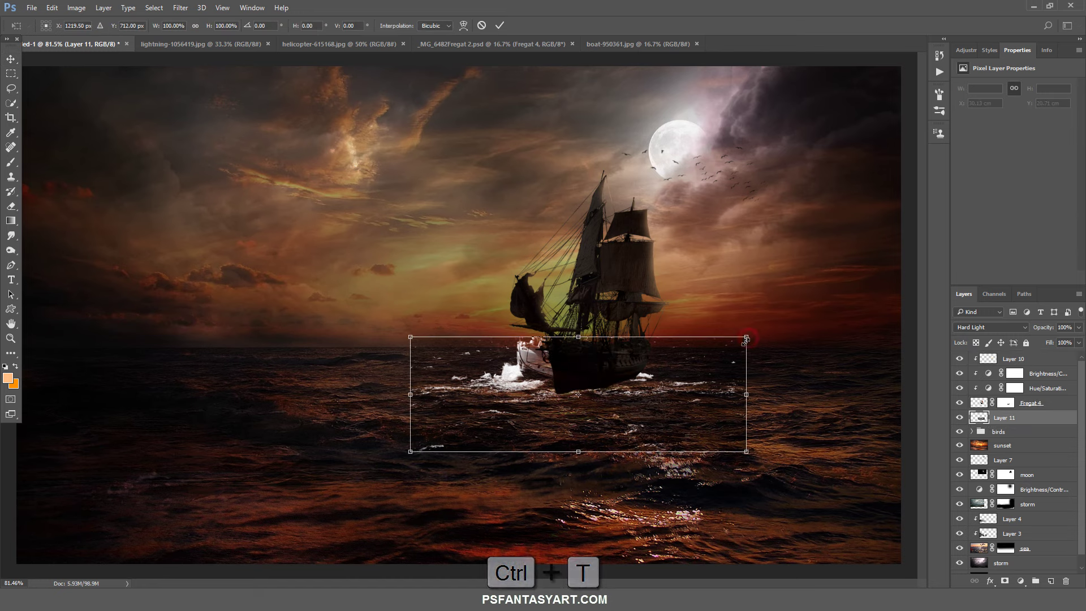
drag(747, 337, 727, 344)
drag(672, 387, 675, 389)
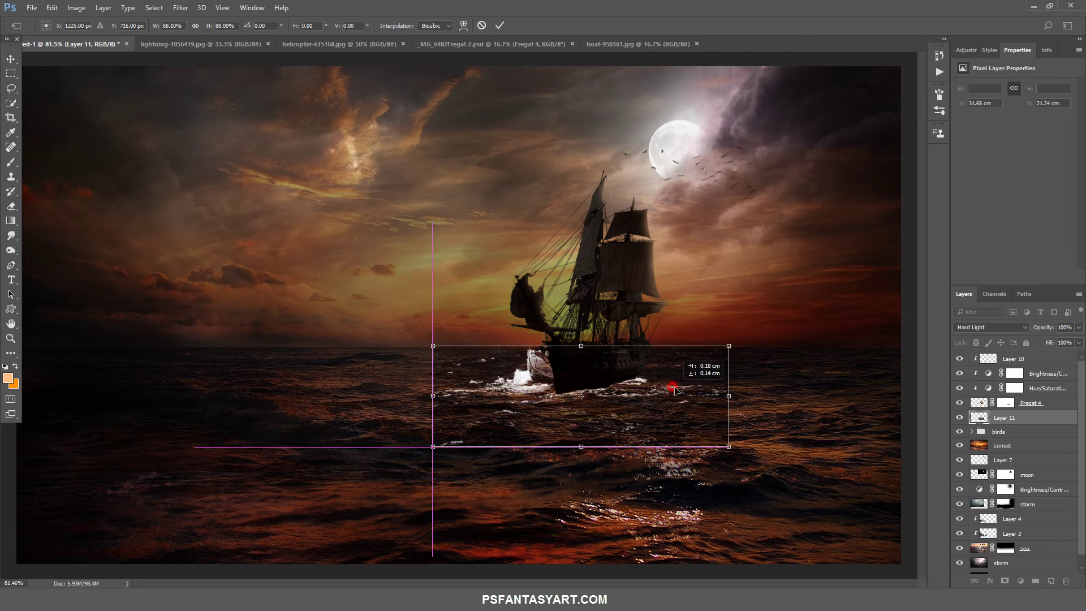
click(500, 26)
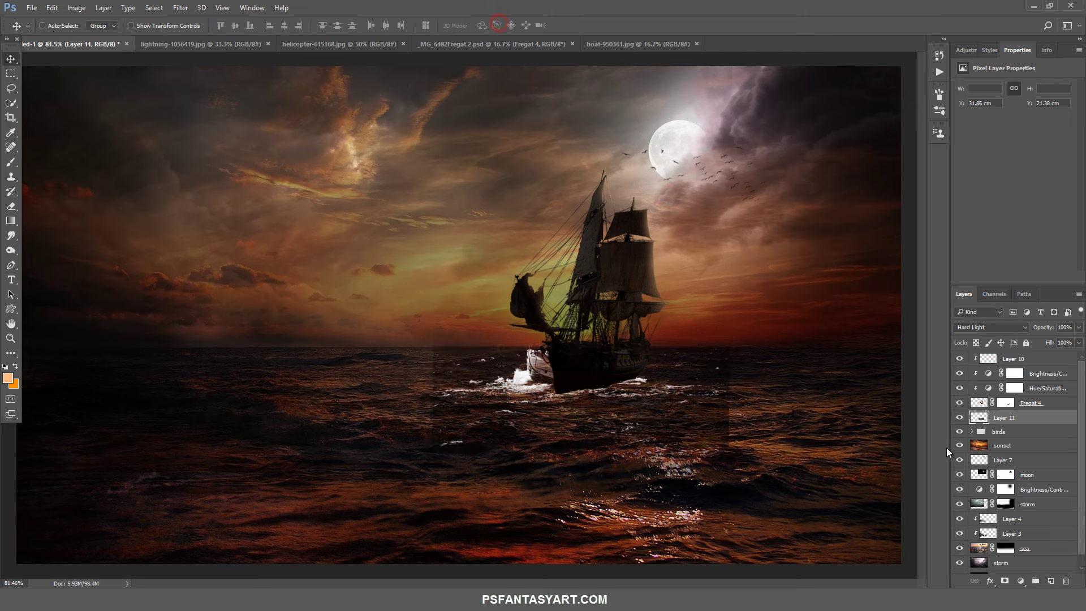
Mask Layer 11 and paint out the patch around the hull and the darker sea area.
click(1005, 581)
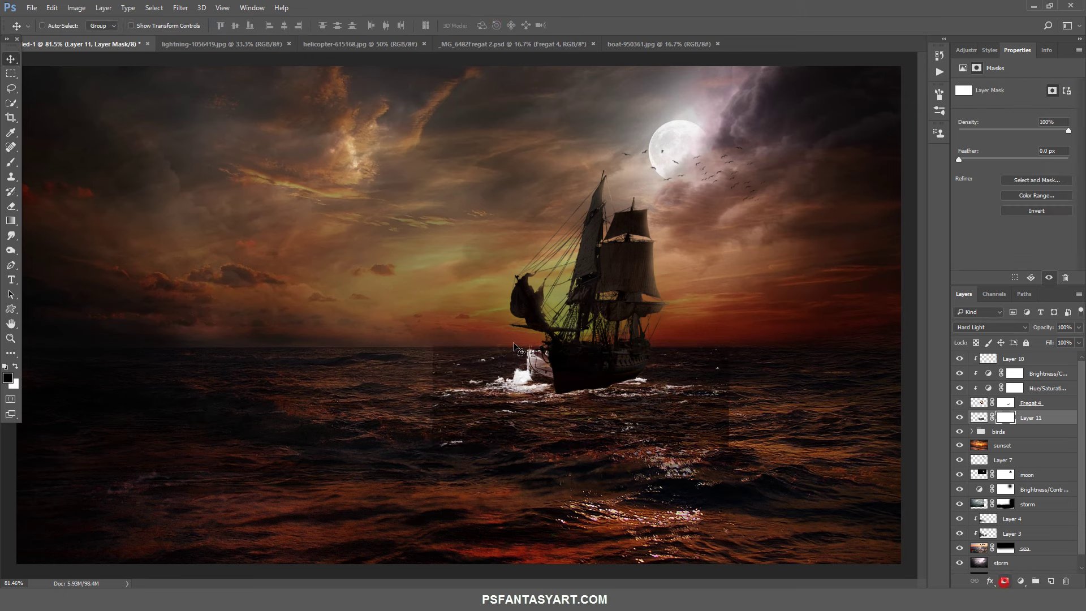
click(11, 164)
key(ctrl+bracketright)
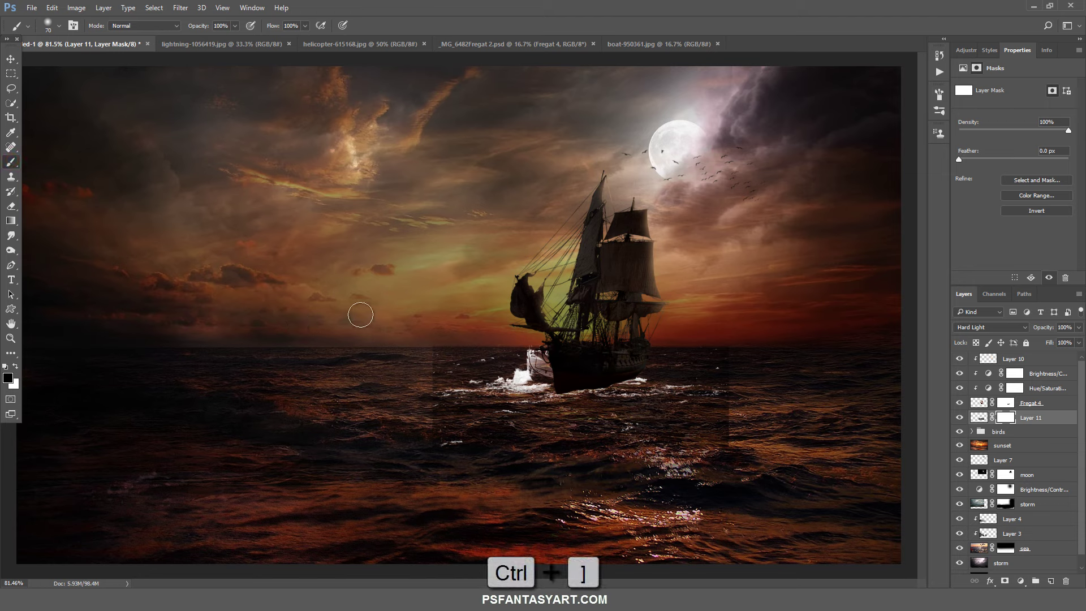
key(bracketright)
key(bracketright)
key(bracketright)
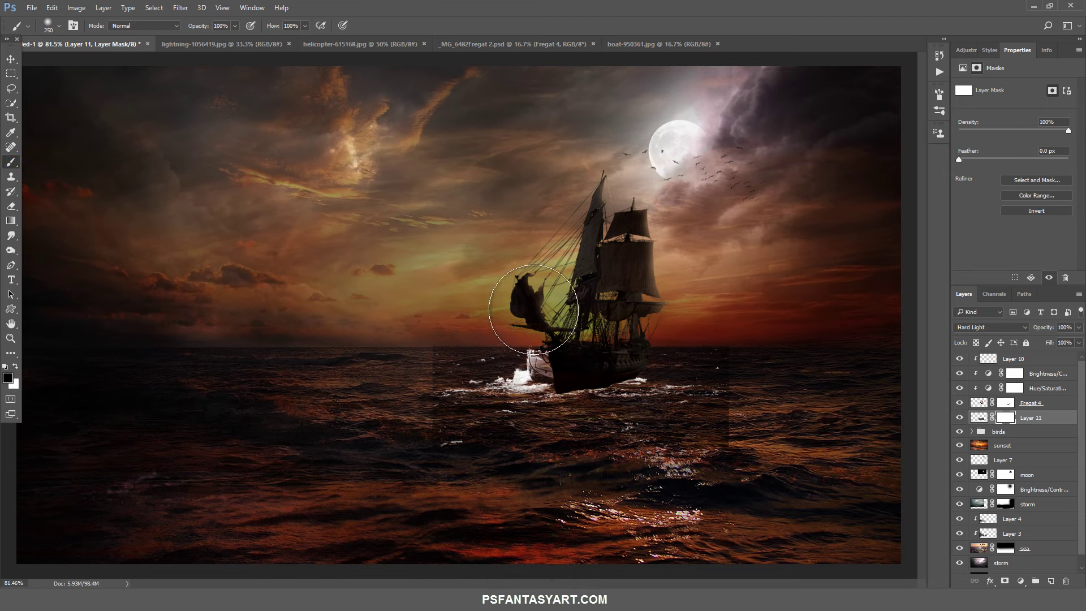
drag(533, 310, 461, 321)
key(bracketleft)
drag(593, 466, 667, 449)
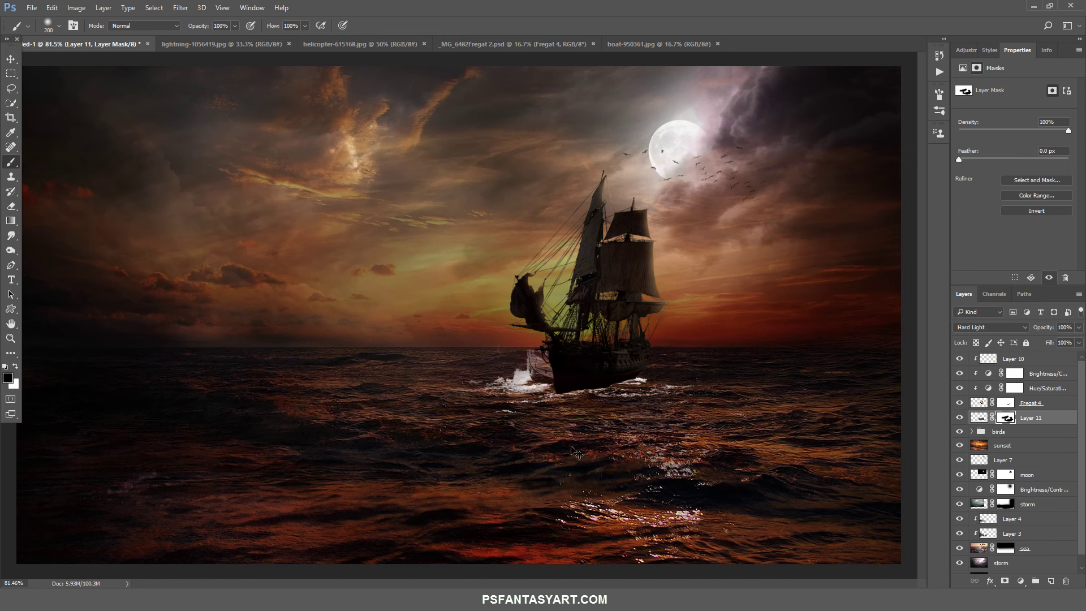
Scale the patch down slightly, paint out the white splash left of the hull, and duplicate it.
key(ctrl+t)
drag(729, 341, 718, 345)
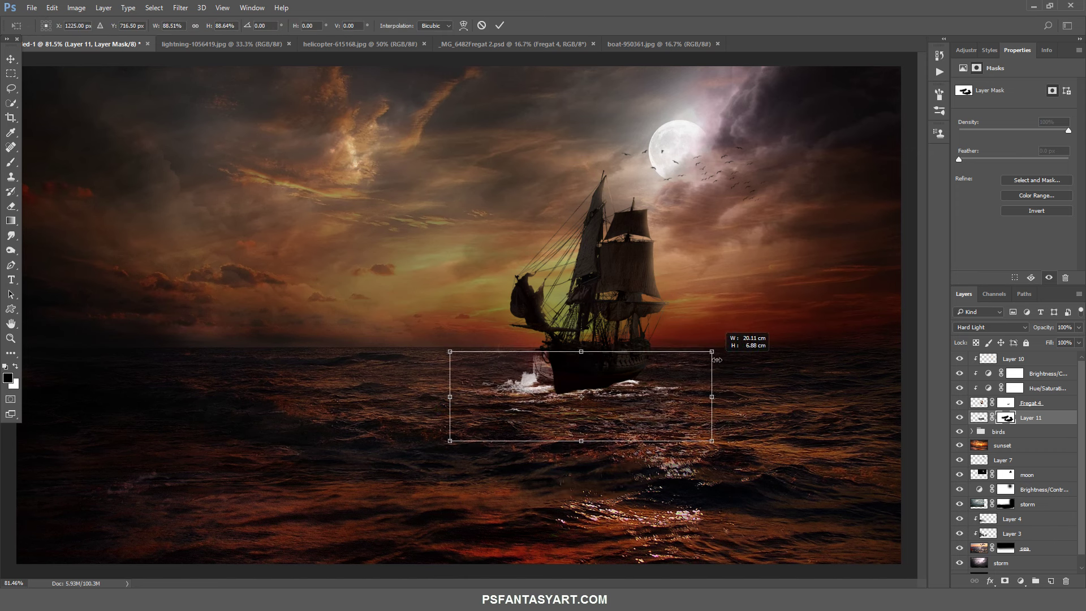
drag(636, 384, 644, 383)
click(505, 25)
key(b)
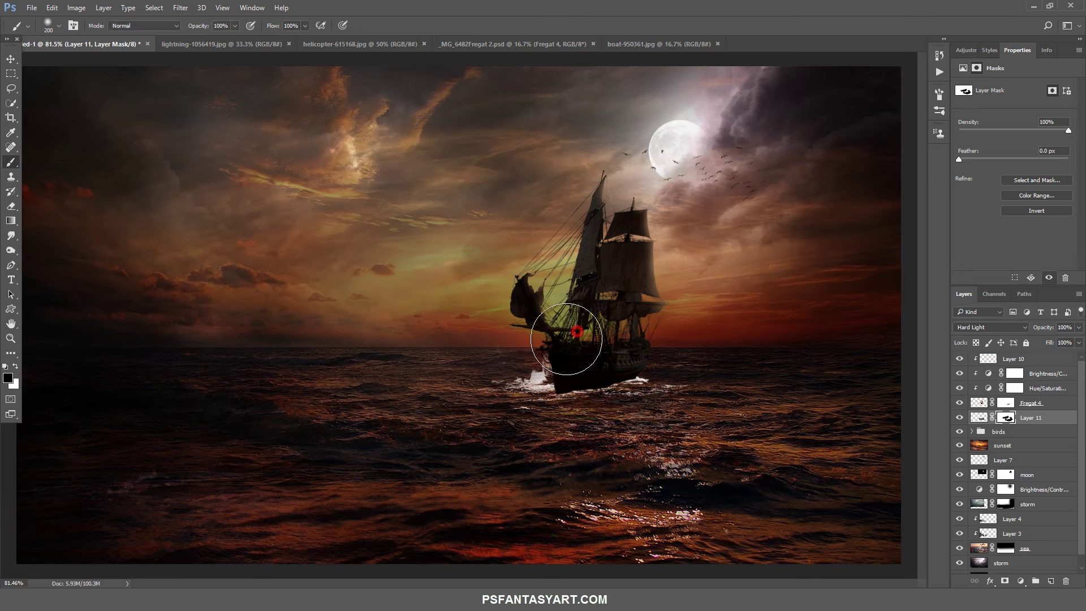
drag(562, 339, 509, 357)
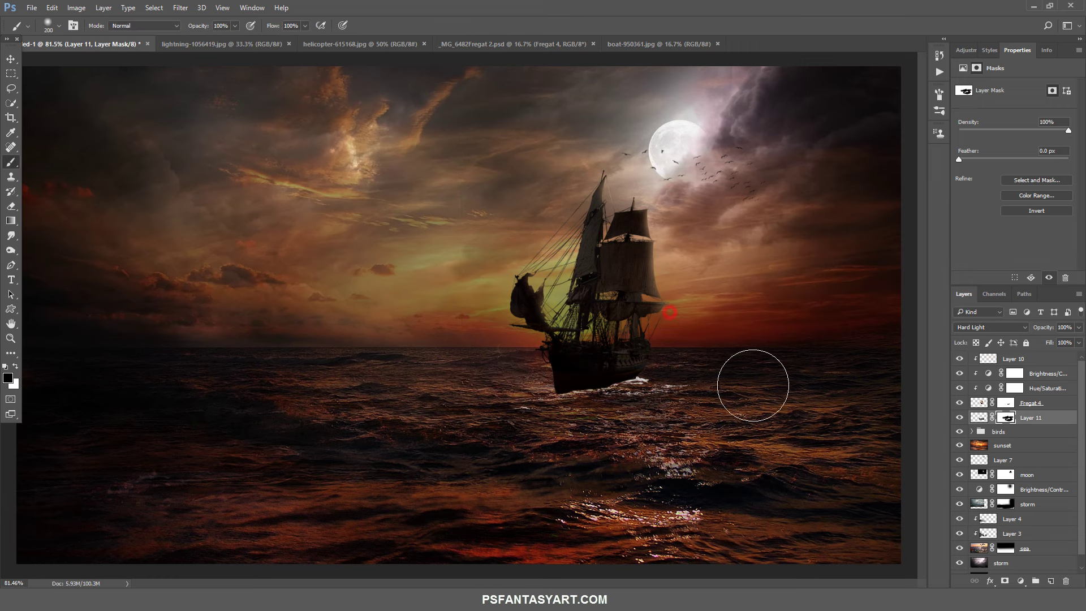
key(ctrl+j)
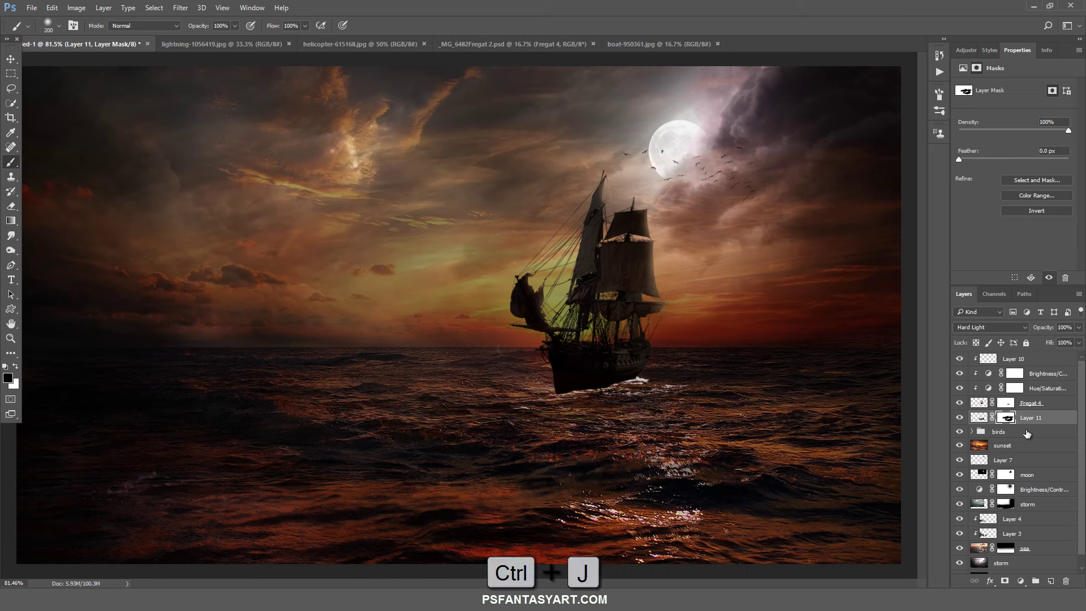
Shrink the Layer 11 copy splash to about 76%, mirror it horizontally and shift it right.
key(ctrl+t)
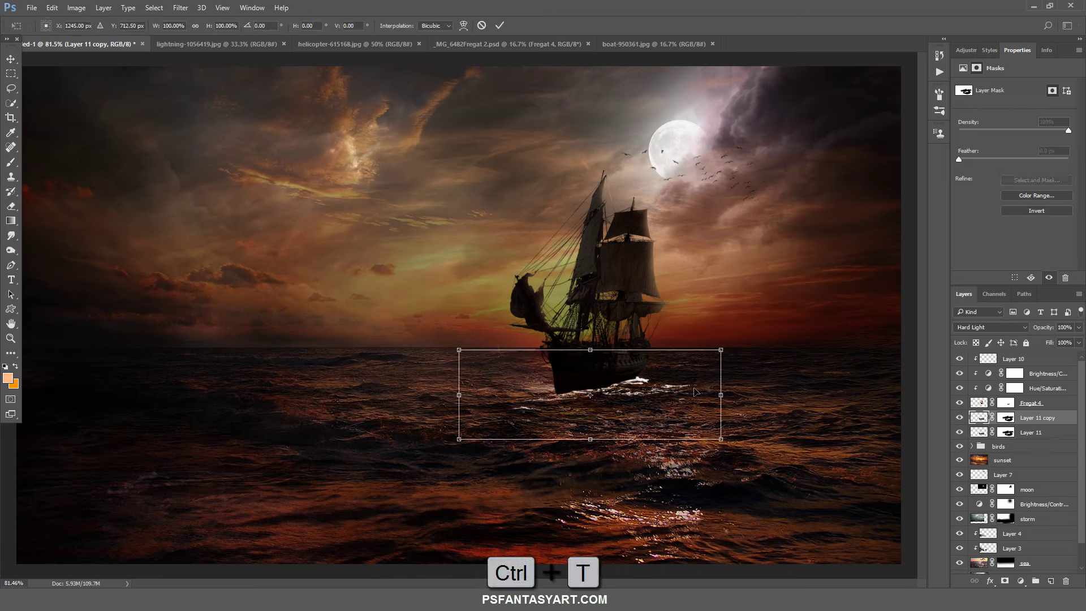
right_click(692, 388)
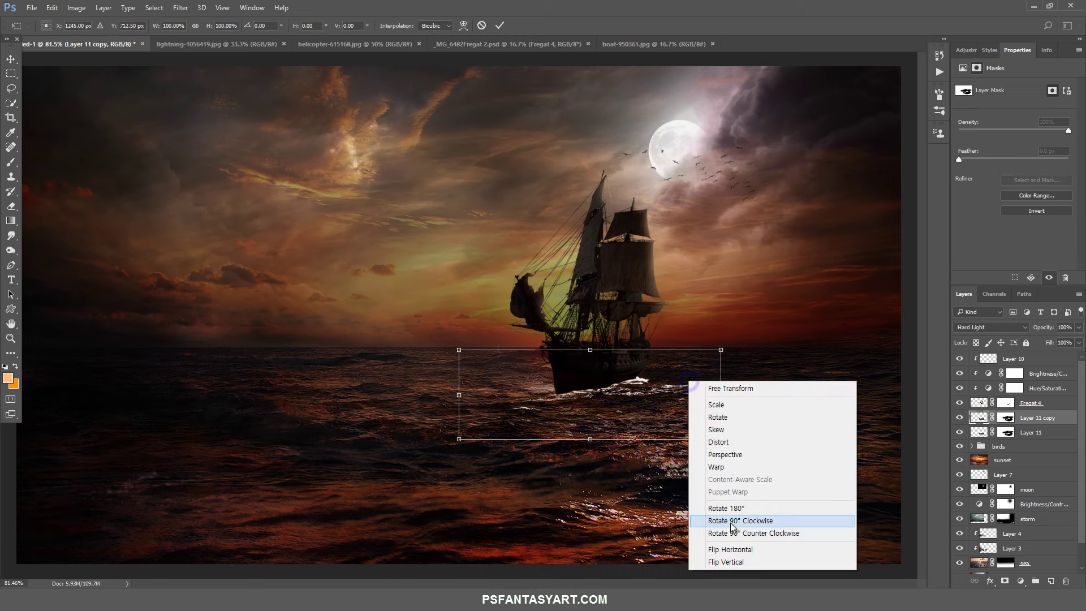
click(663, 384)
drag(662, 384, 684, 373)
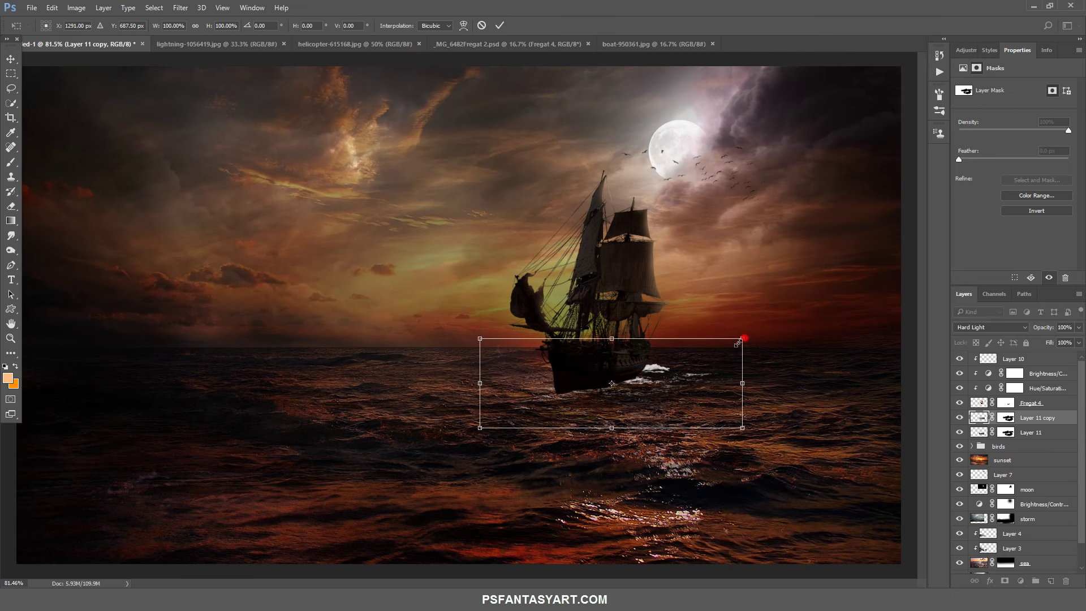
drag(742, 338, 711, 348)
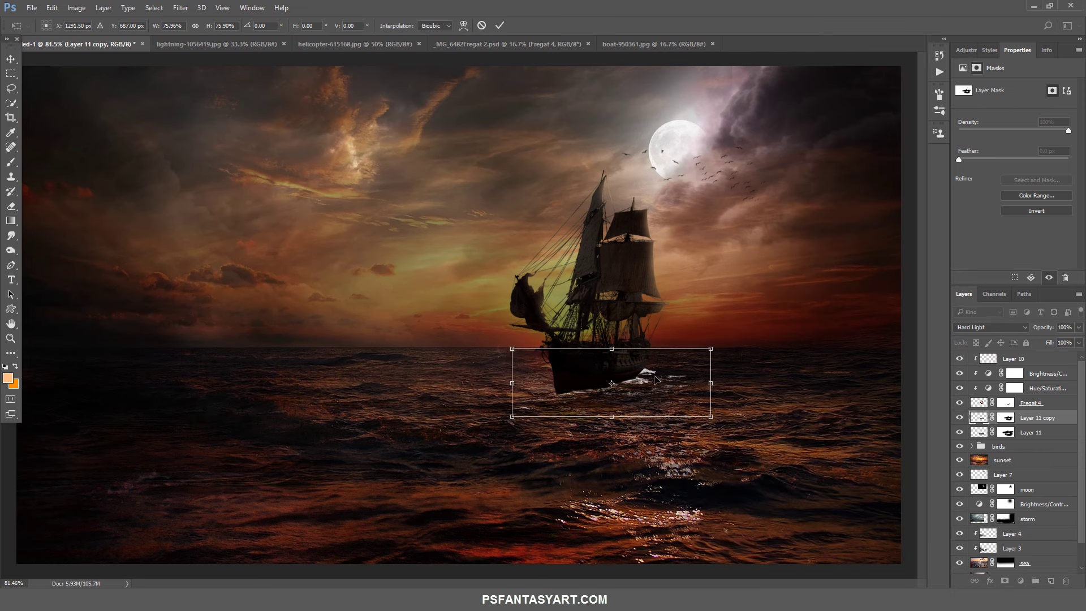
drag(662, 378, 732, 389)
right_click(702, 368)
click(746, 541)
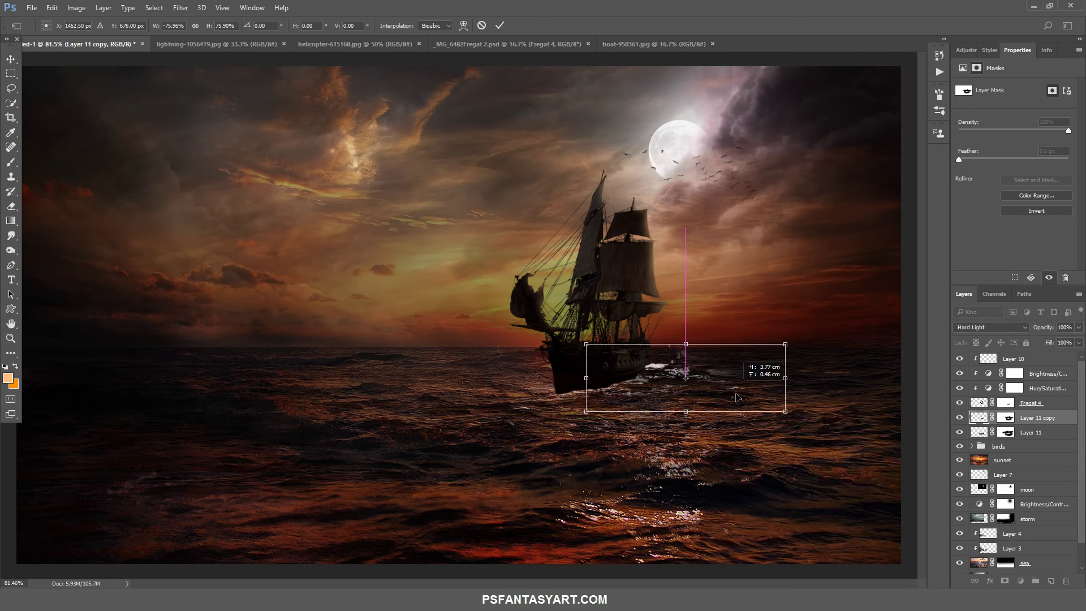
click(508, 26)
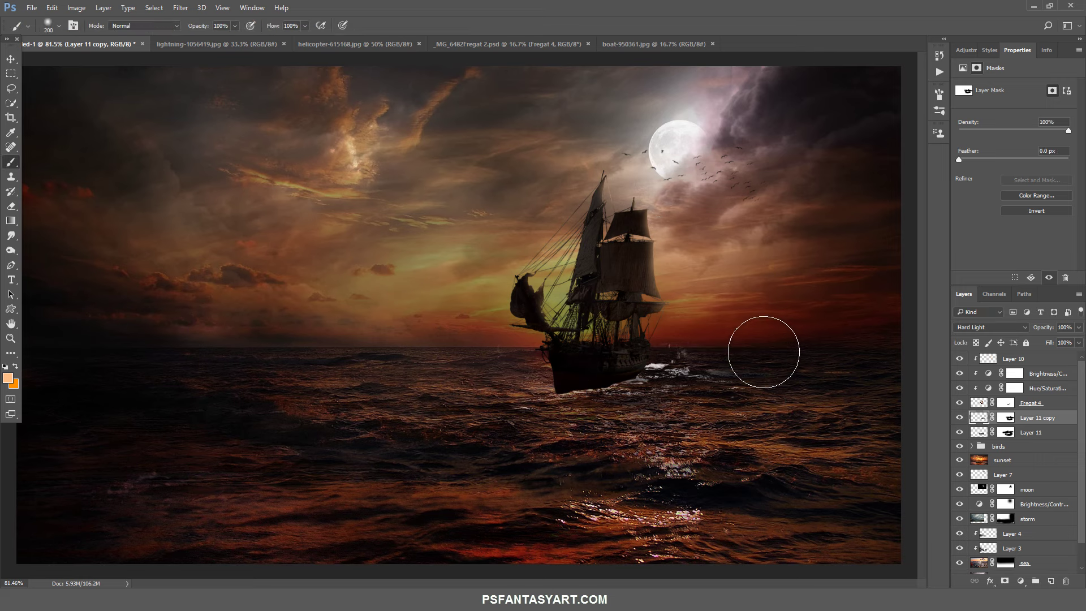
Paint on Layer 11 copy's mask with a black brush sized 175.
key(ctrl+bracketleft)
key(bracketleft)
key(bracketleft)
key(bracketleft)
click(1006, 417)
key(d)
click(680, 347)
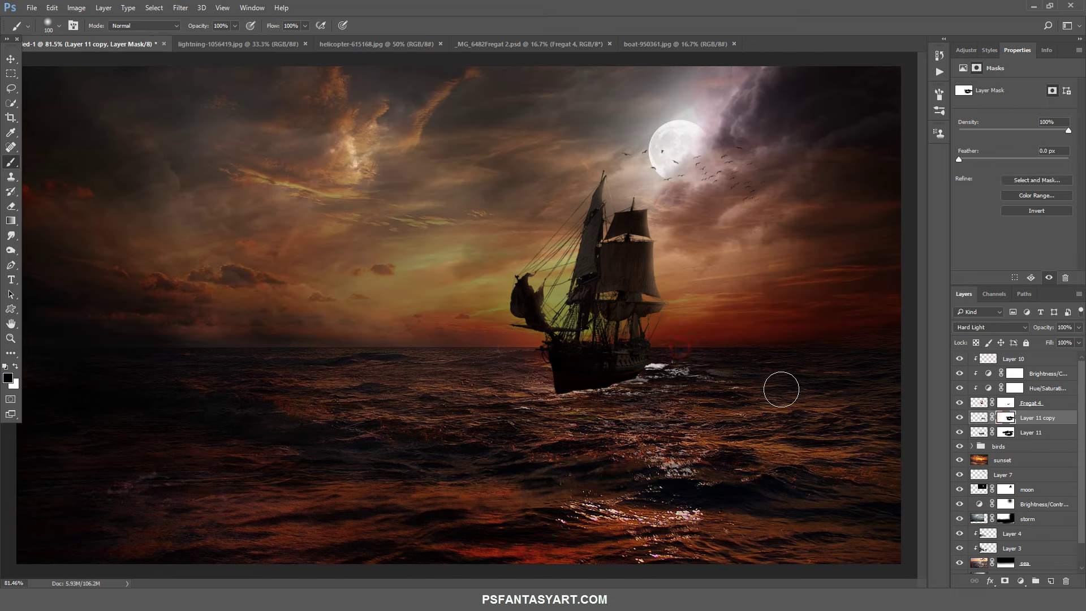
key(bracketright)
key(bracketright)
key(bracketright)
click(736, 373)
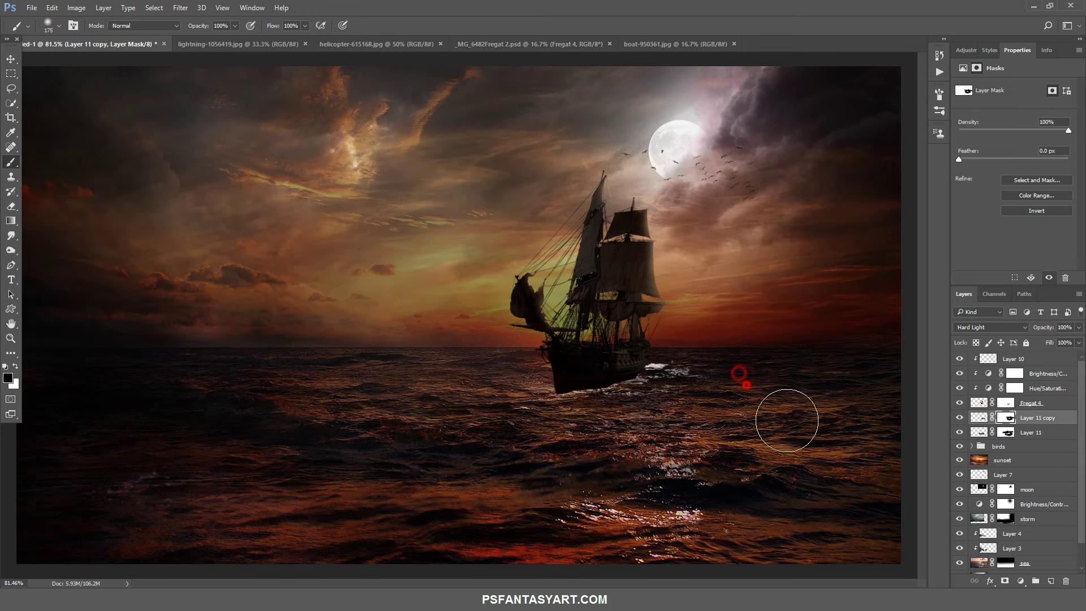
click(766, 423)
Touch up Layer 11's mask over the sea.
click(1006, 433)
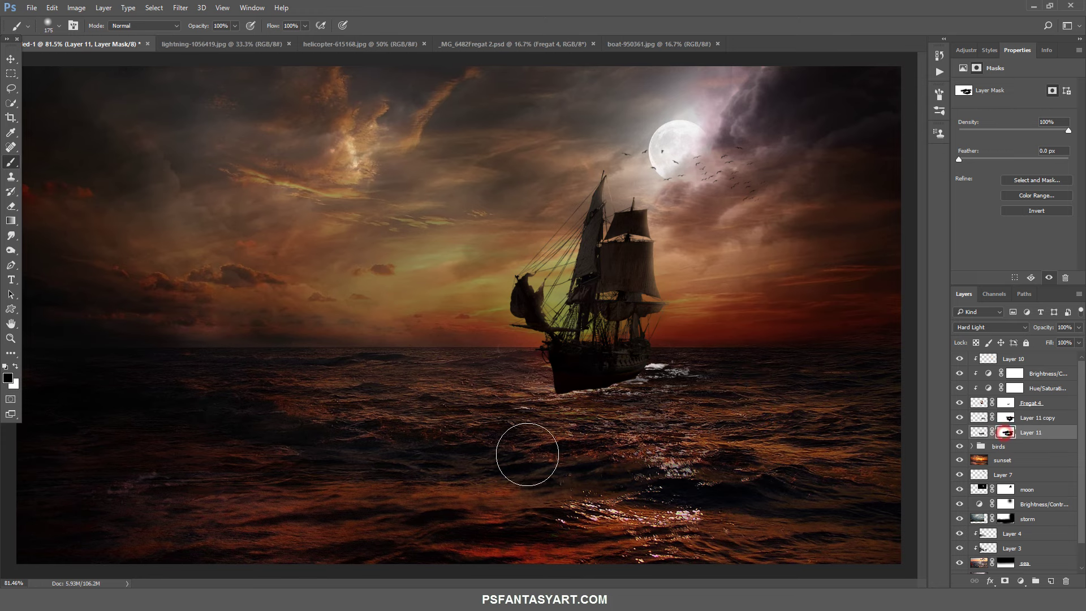
click(490, 439)
click(650, 444)
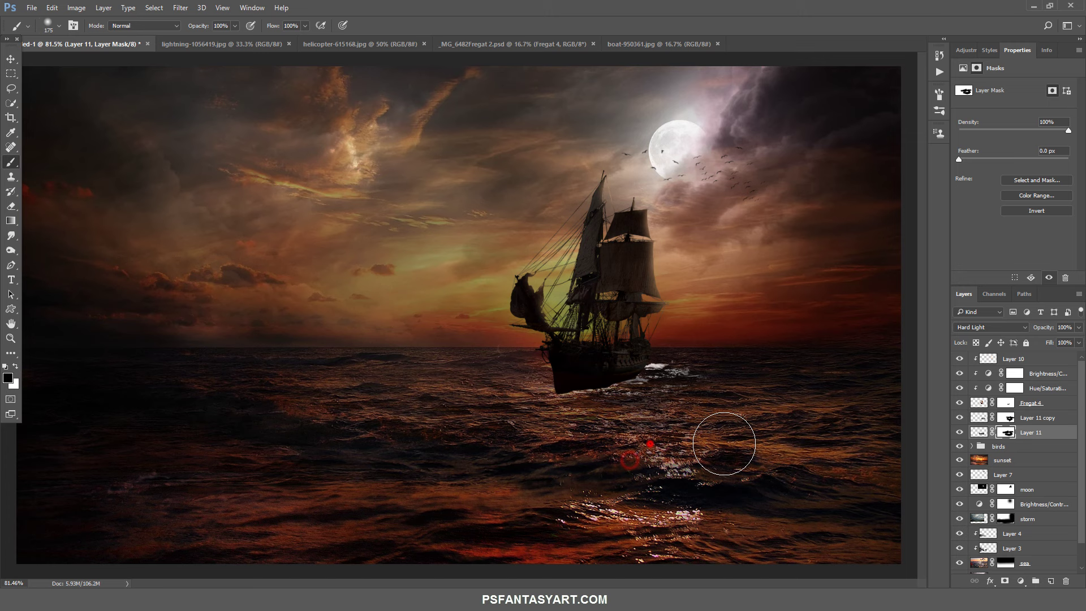
click(681, 437)
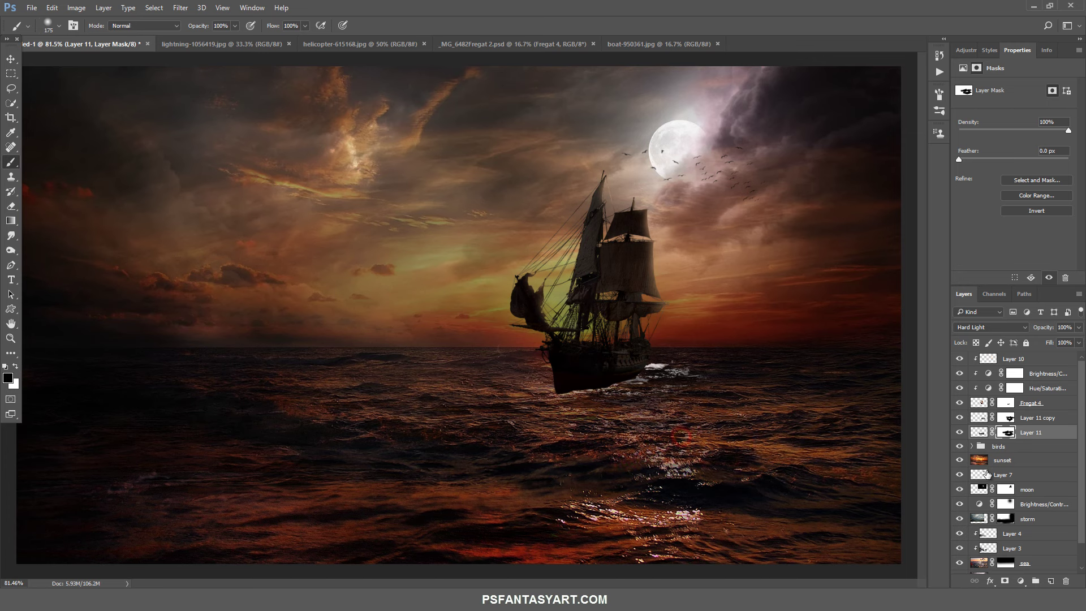
Paint away the white foam right of the ship on the copy's mask and set opacity to 47%.
click(979, 418)
click(1007, 417)
key(d)
key(bracketleft)
key(bracketleft)
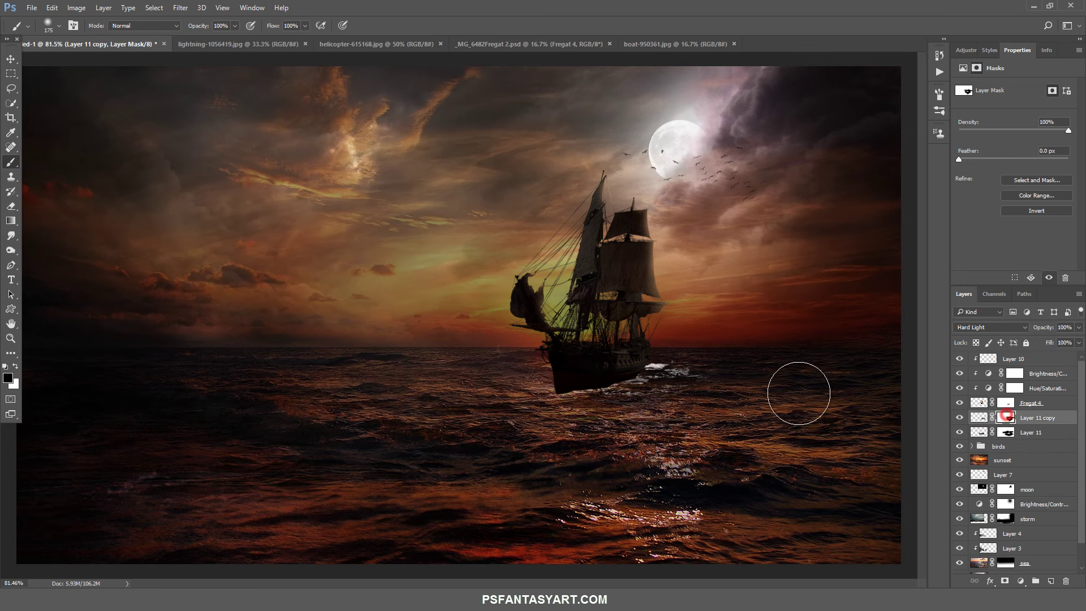
key(bracketleft)
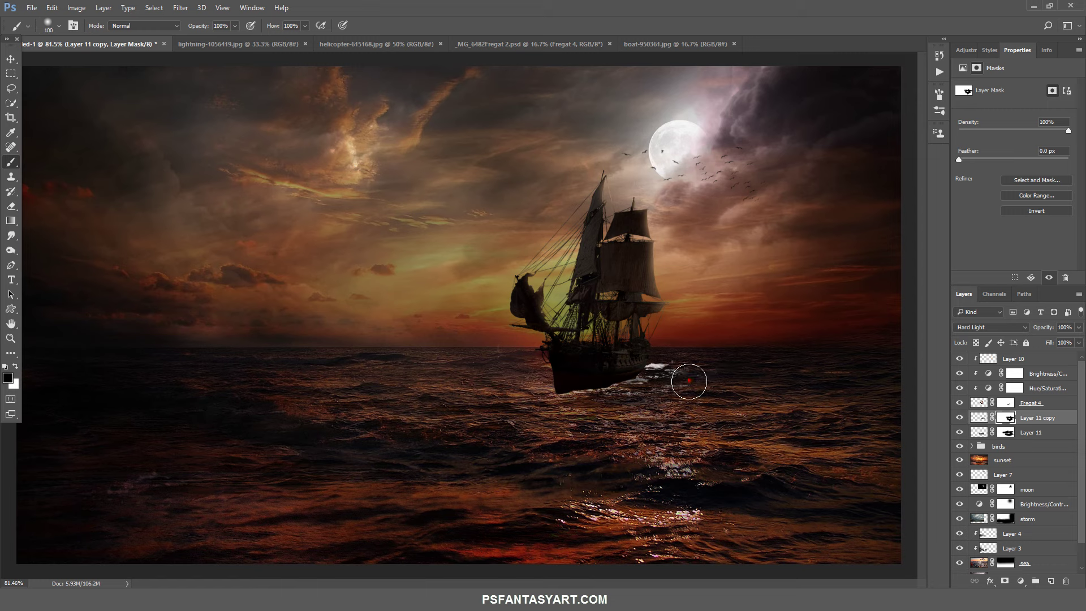
click(691, 381)
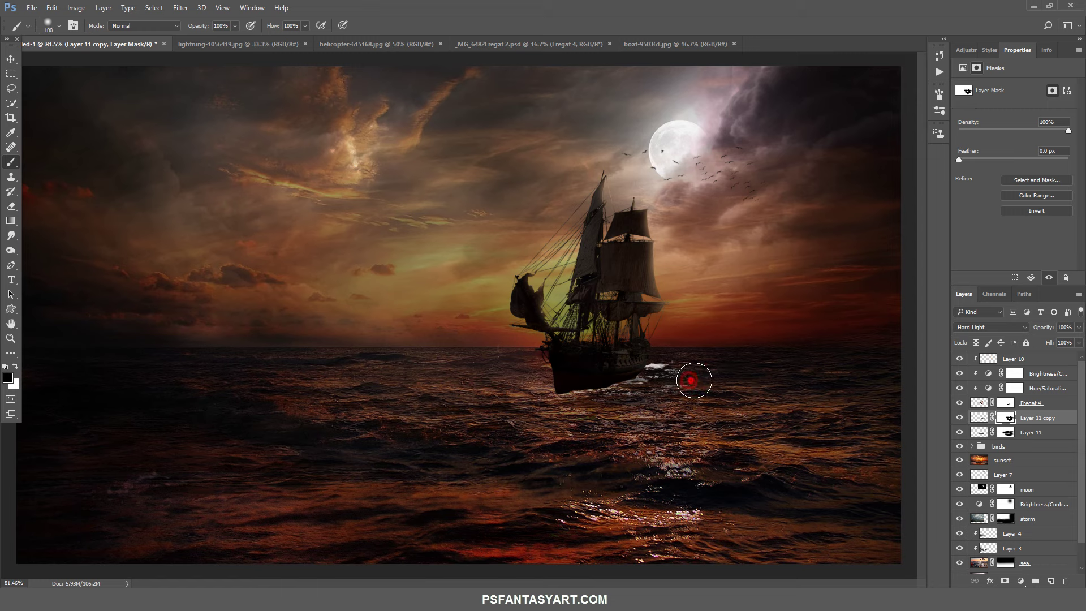
click(1078, 327)
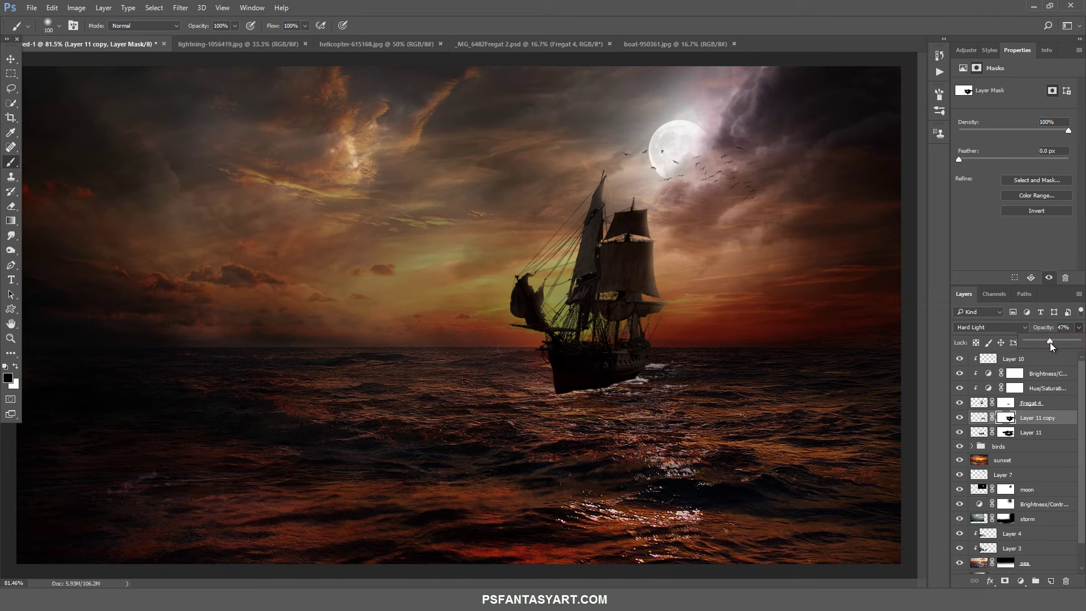
click(1014, 373)
Add a new layer above Layer 10 and rename Layer 10 to the foreground hex code ffbe85.
click(1026, 358)
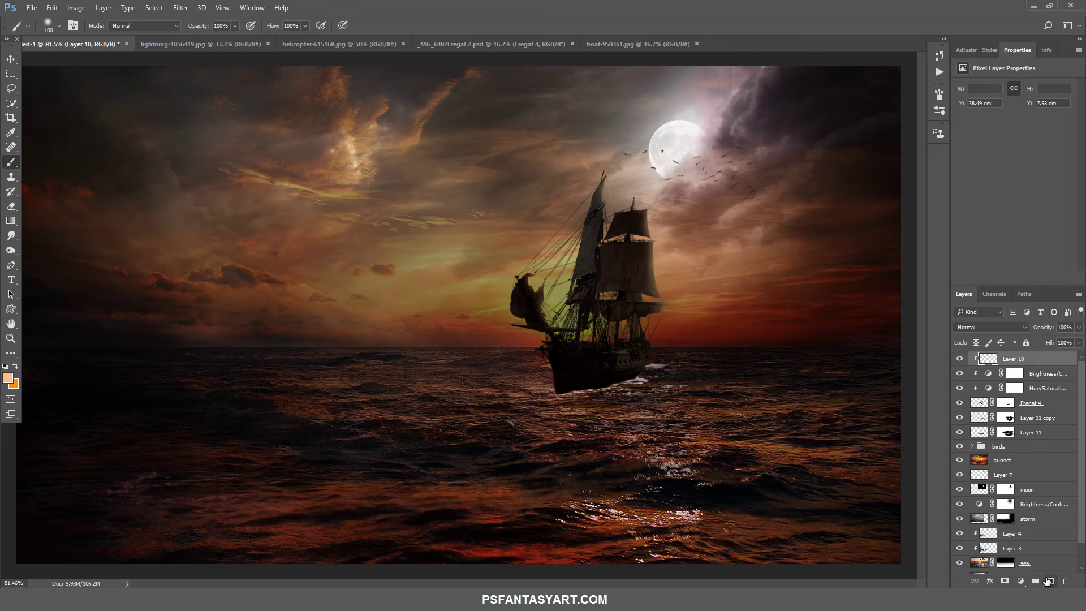
click(1050, 581)
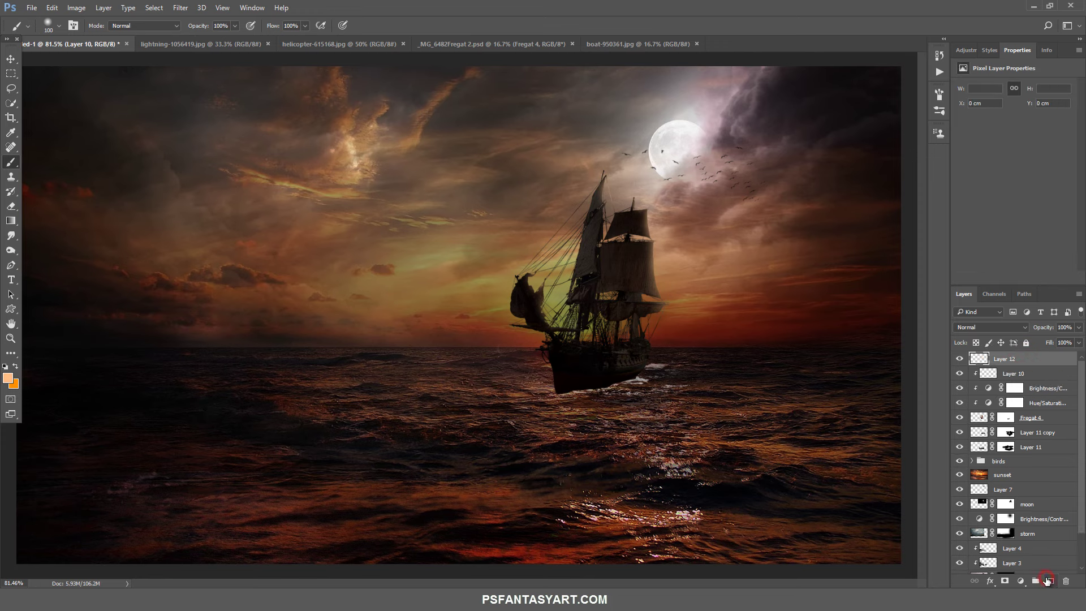
click(8, 377)
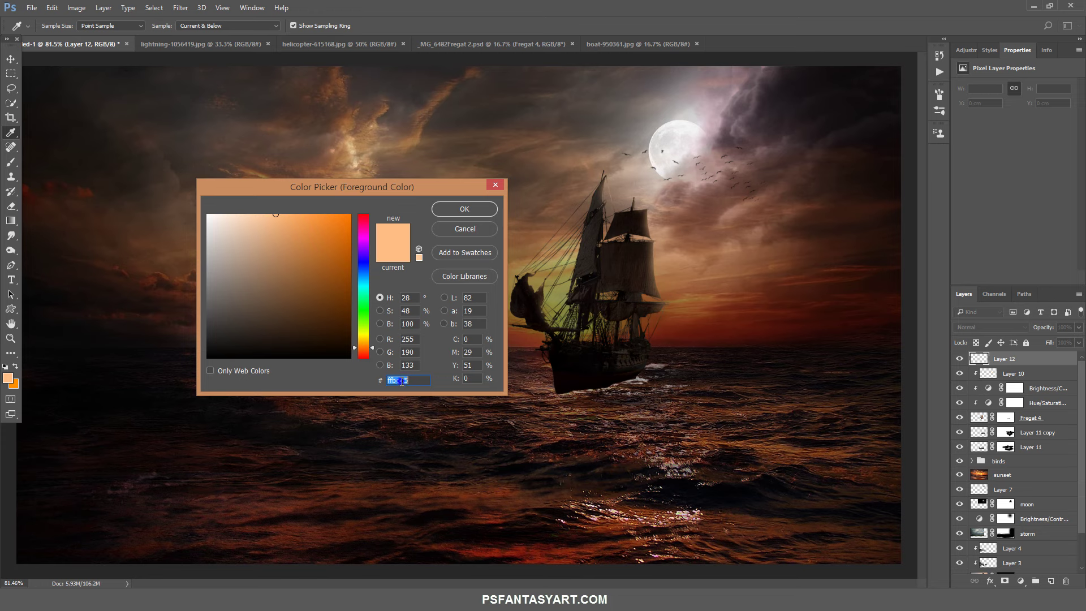
right_click(401, 381)
click(303, 419)
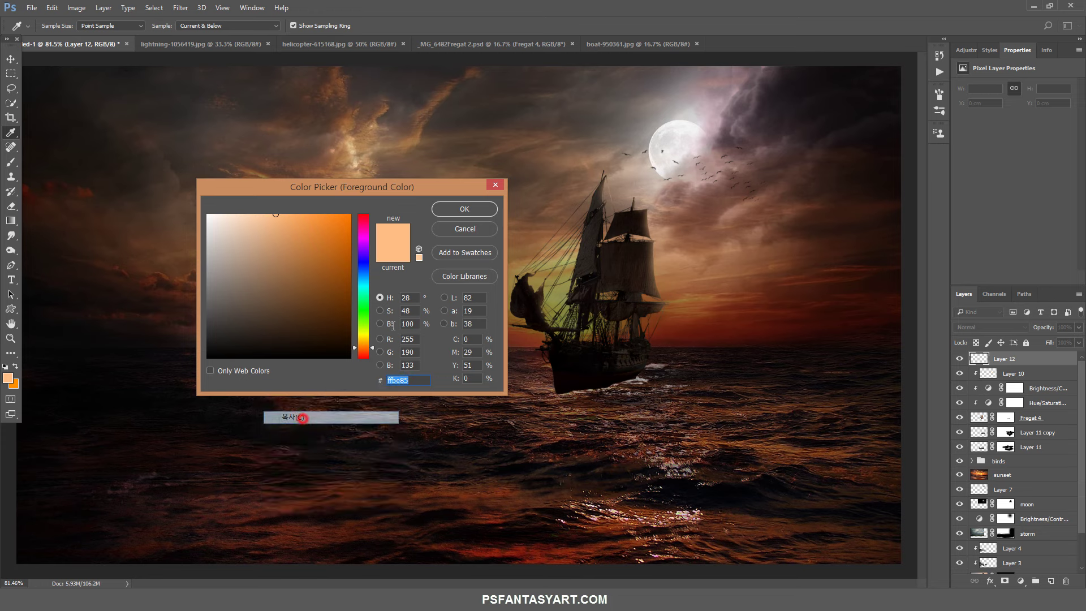
click(466, 232)
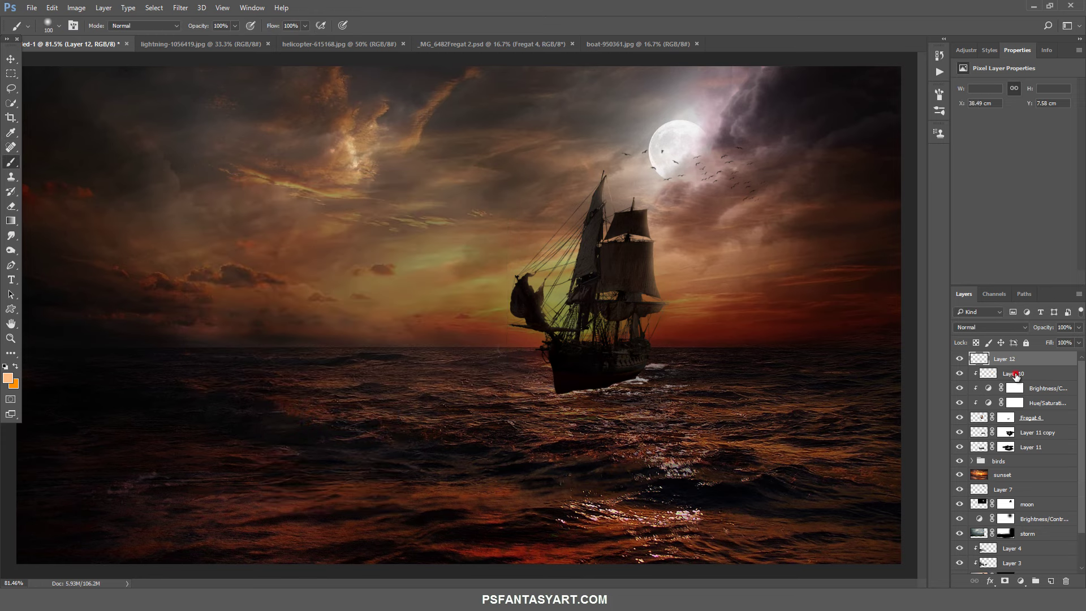
double_click(1016, 373)
right_click(1016, 373)
click(967, 412)
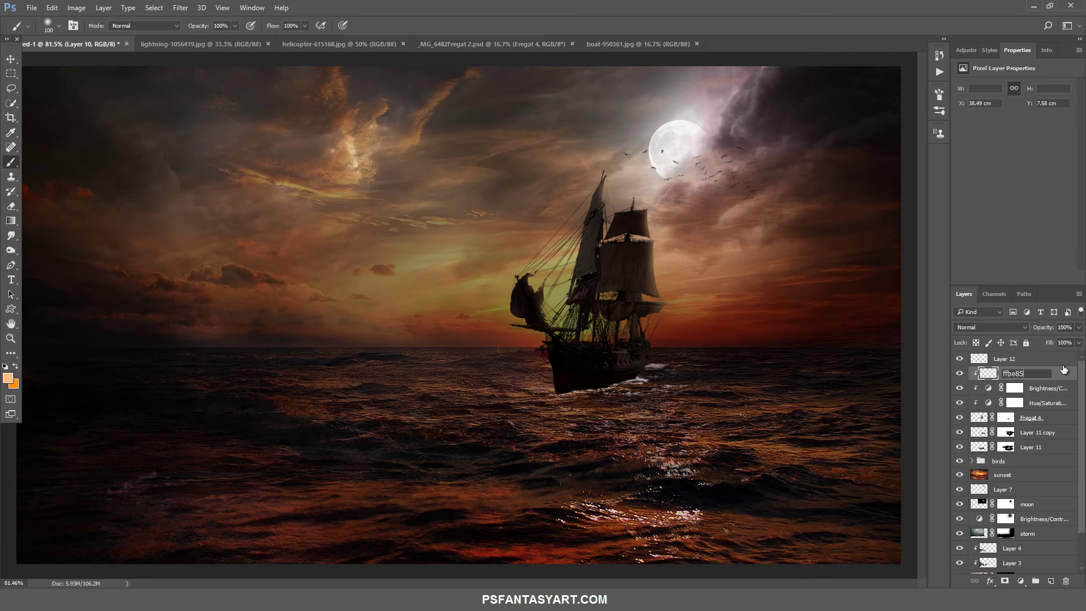
click(1067, 359)
On Layer 12, lasso the hull's waterline and fill it with black.
click(979, 358)
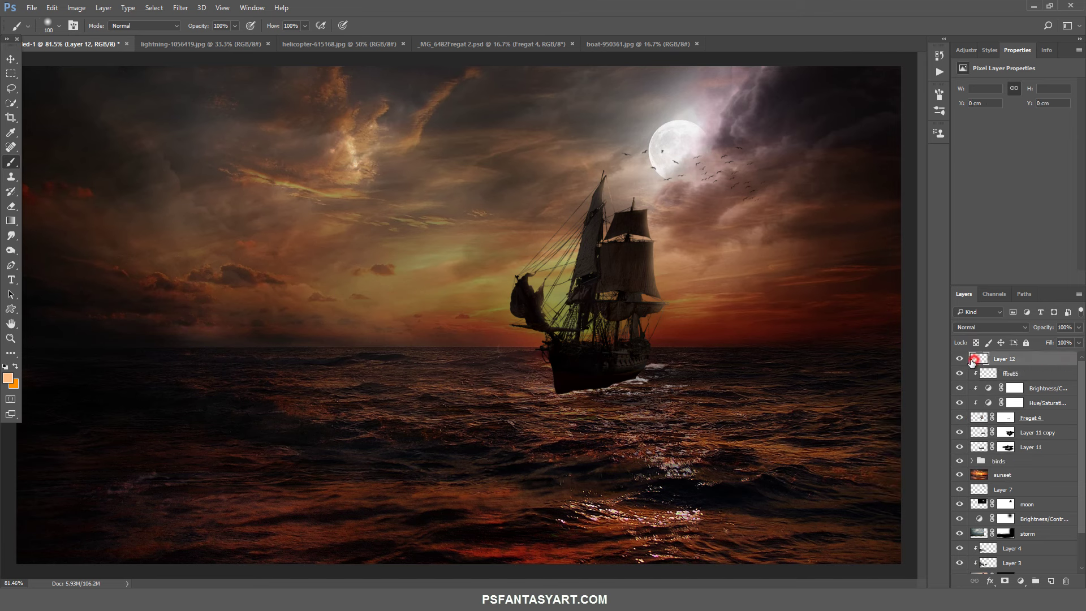
click(8, 378)
click(217, 321)
click(484, 215)
key(b)
click(11, 88)
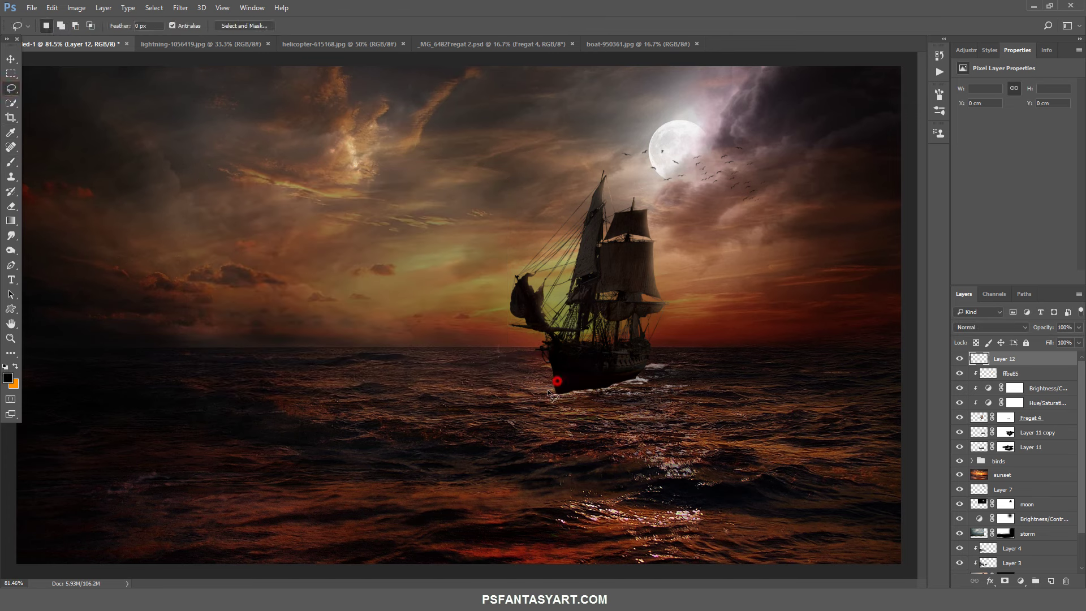
drag(558, 381, 542, 408)
drag(605, 375, 605, 374)
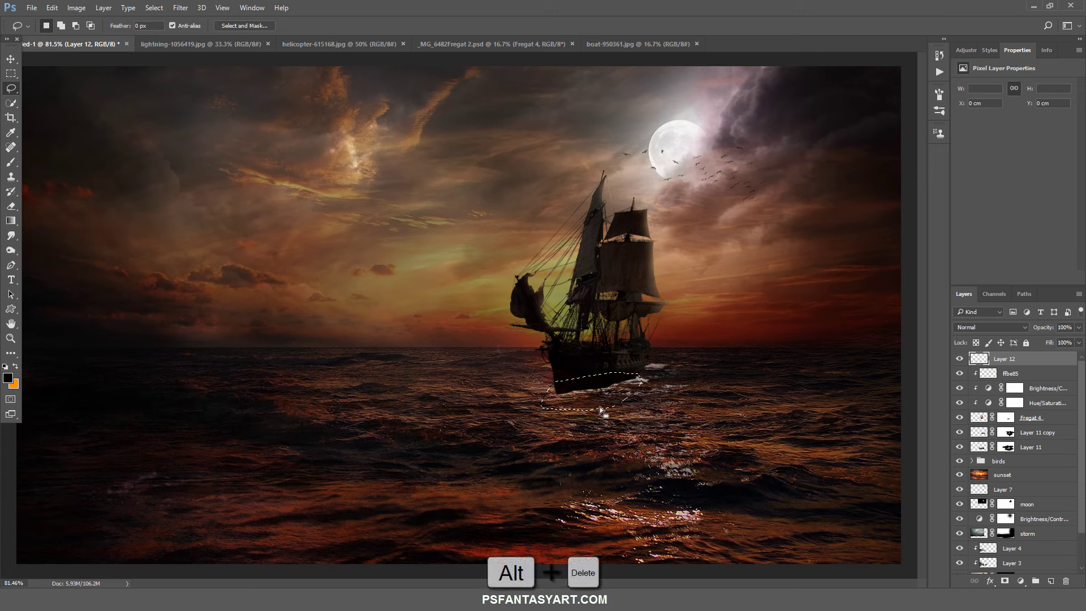
key(alt+Delete)
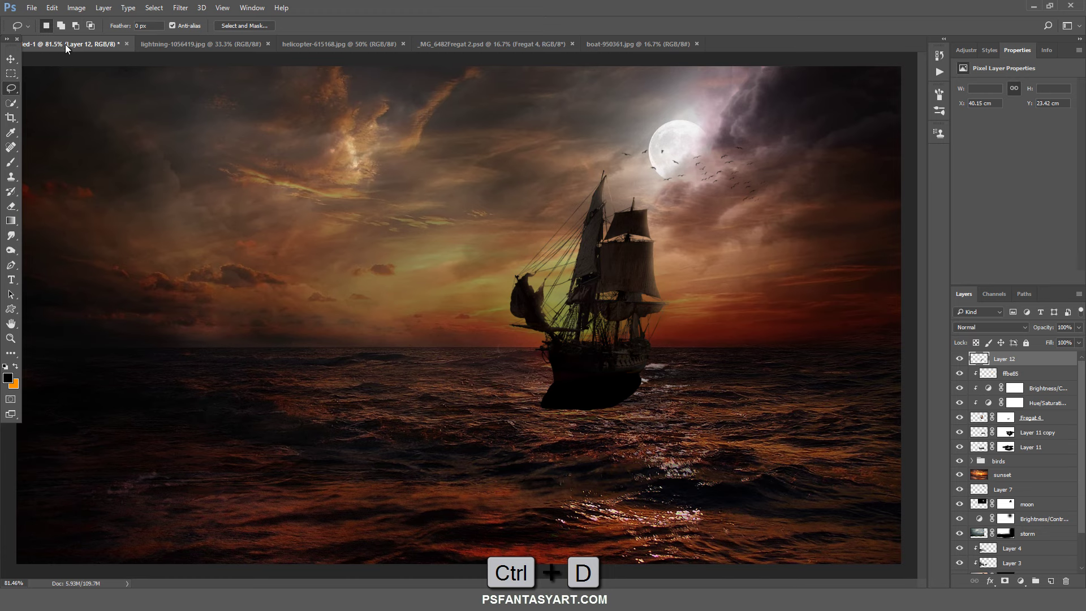
Soften the black shape with a 20 px Gaussian Blur and skew it down-left as a shadow.
click(184, 12)
click(142, 174)
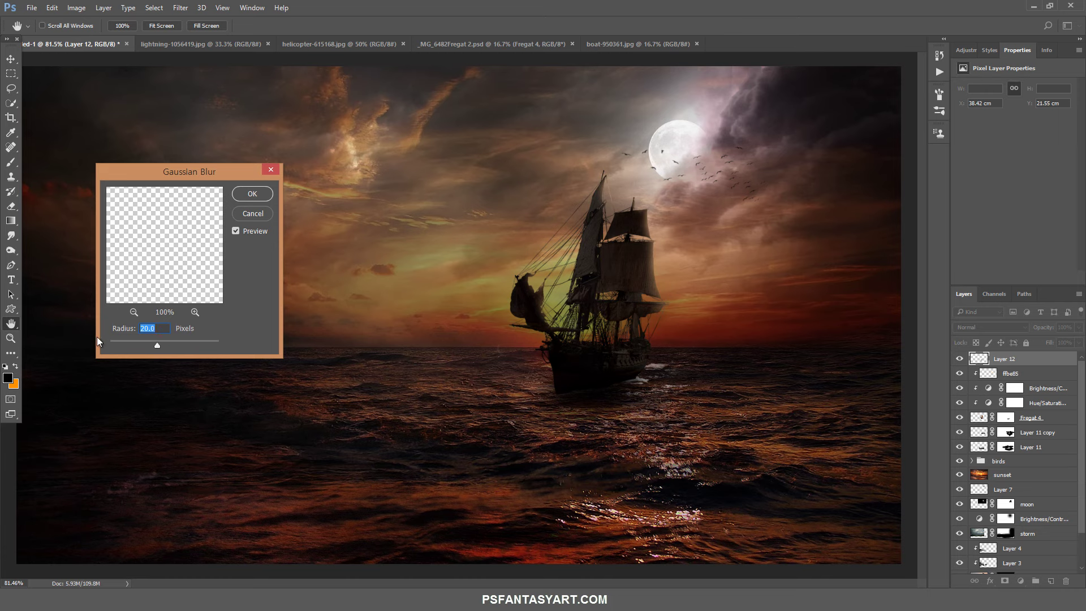
text(20)
key(Return)
key(ctrl+t)
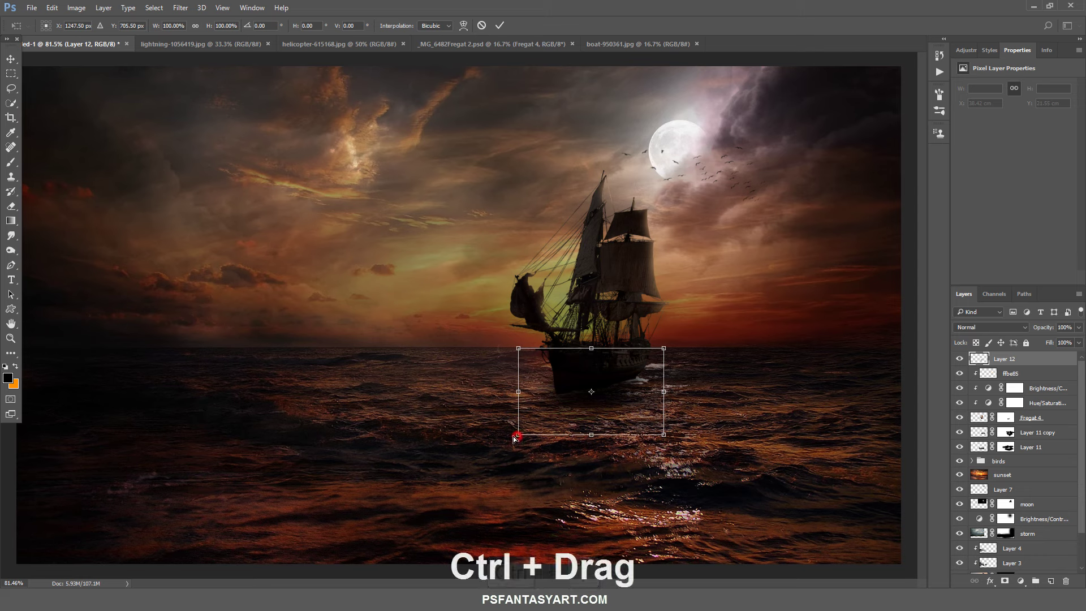
mouse_move(518, 435)
mouse_down()
mouse_move(480, 457)
mouse_move(494, 458)
mouse_up()
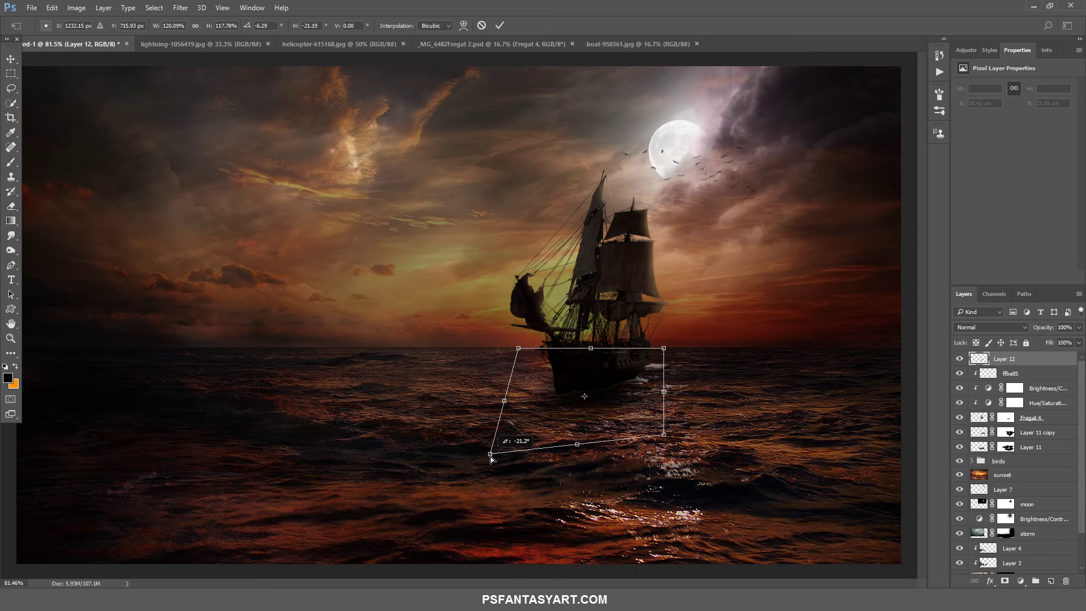
click(500, 26)
key(l)
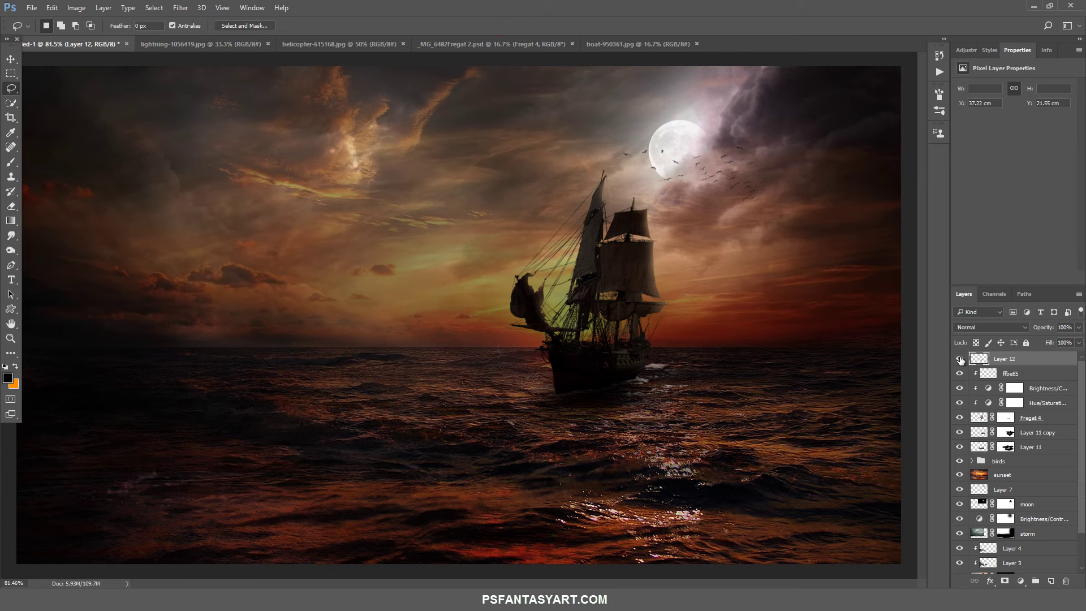
click(959, 359)
Erase the shadow where it covers the hull with a 125 px eraser.
click(10, 206)
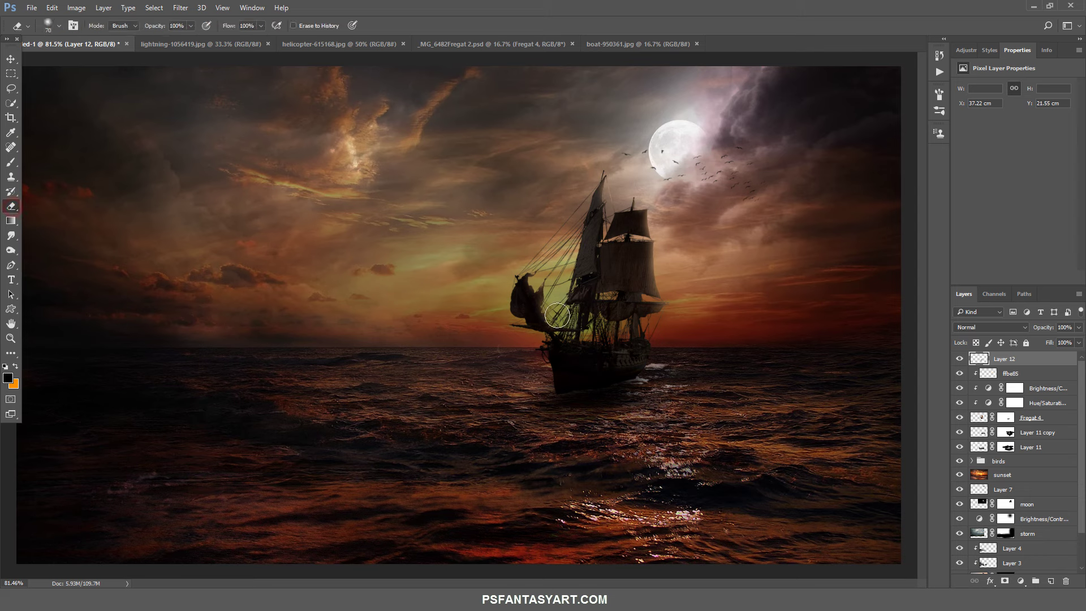
key(bracketright)
key(bracketright)
key(bracketright)
key(bracketleft)
key(bracketleft)
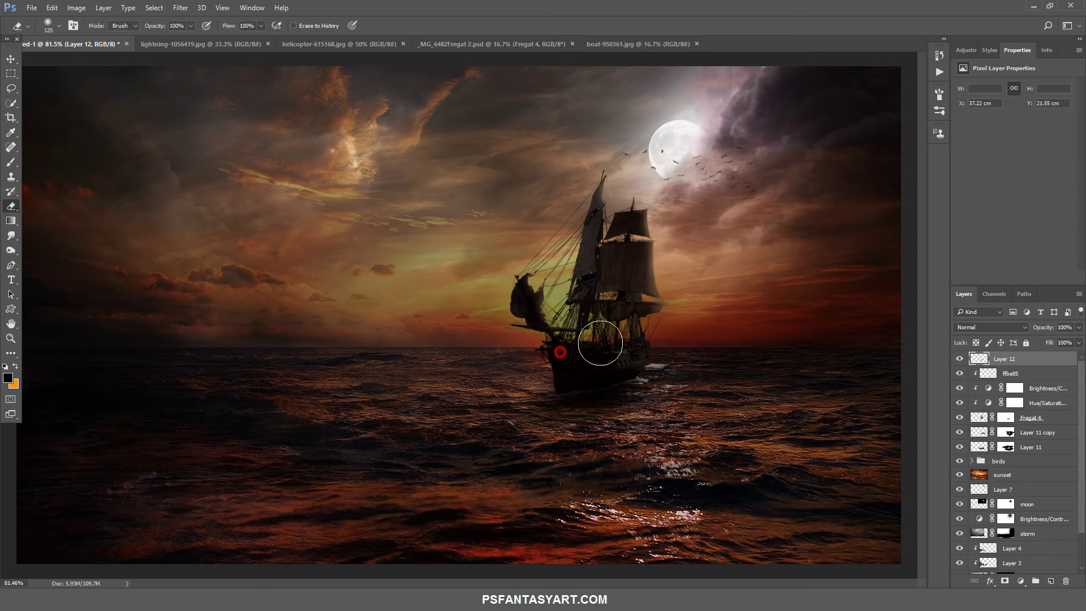
drag(609, 346, 628, 325)
Nudge Layer 11 copy slightly left and down with the Move tool.
click(980, 434)
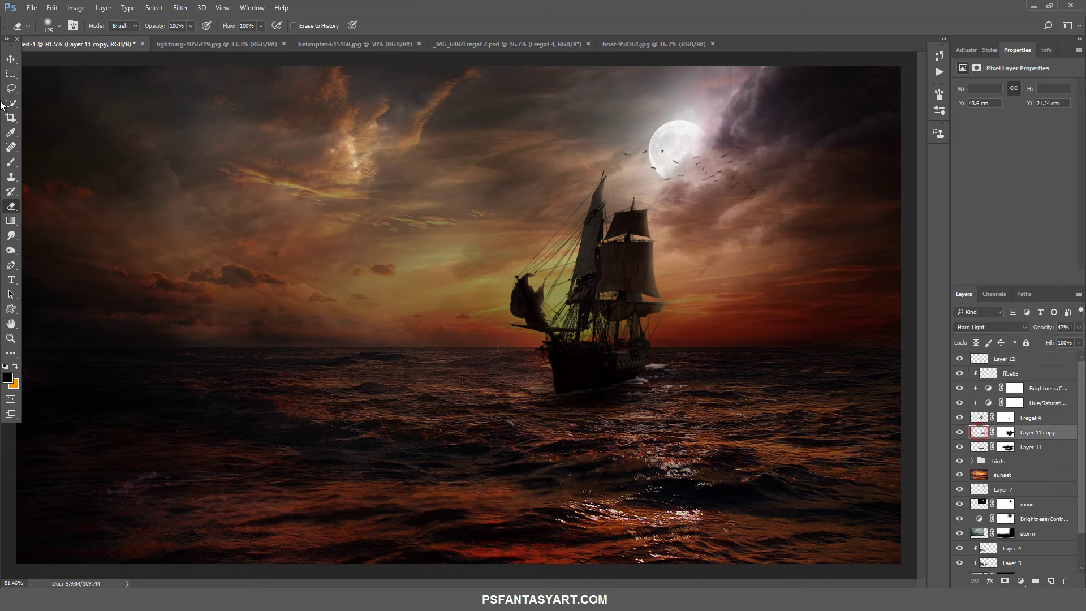
click(11, 58)
mouse_move(675, 367)
mouse_down()
mouse_move(667, 373)
mouse_move(699, 394)
mouse_up()
key(Up)
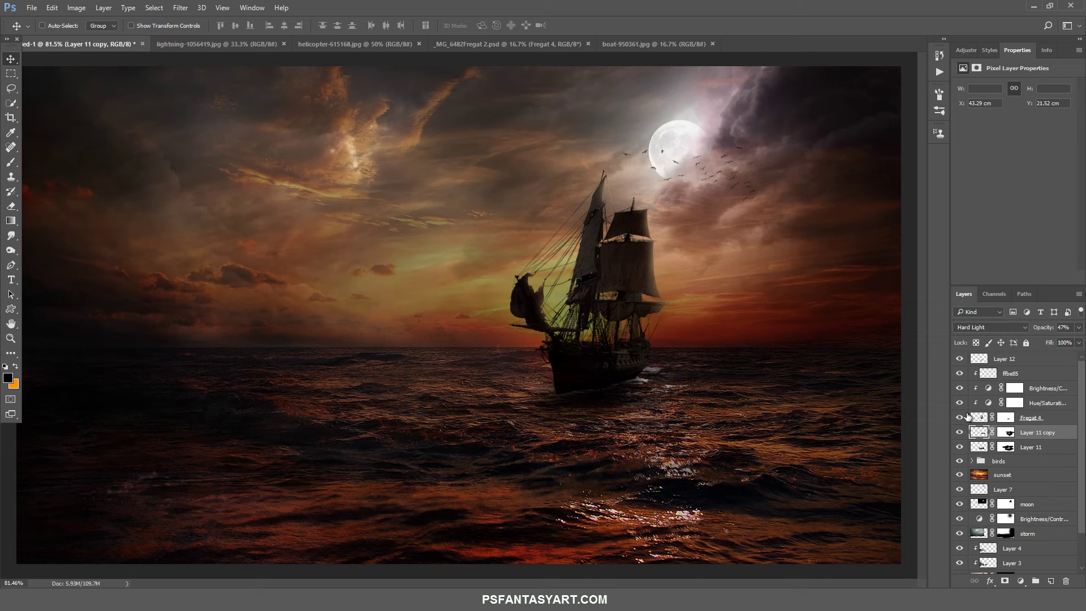
click(982, 360)
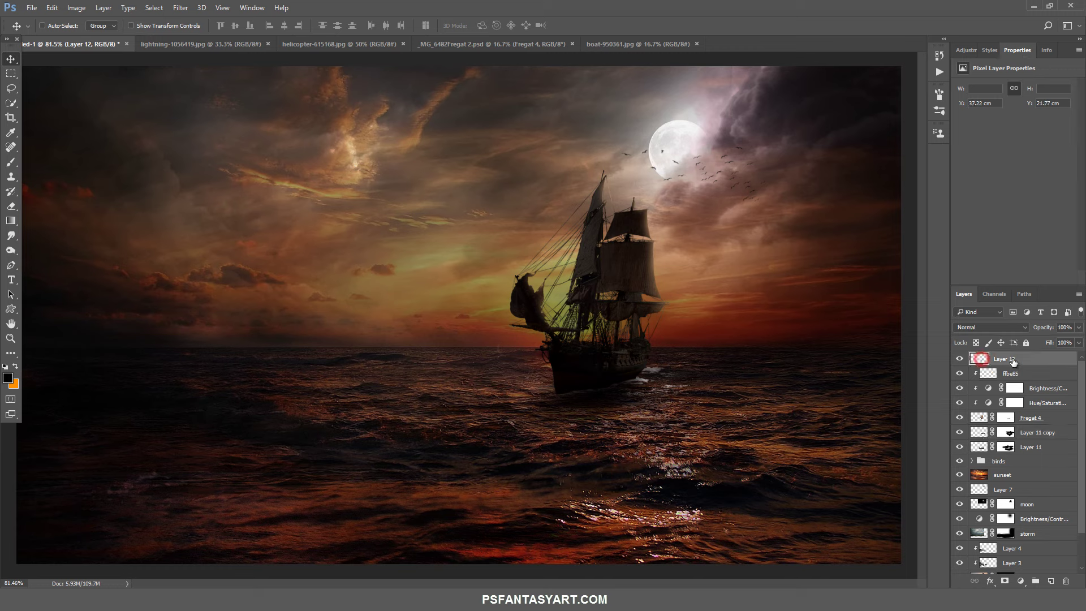
Group Layer 12 through Layer 11 as 'ship' and bring up the Open file dialog.
click(1078, 328)
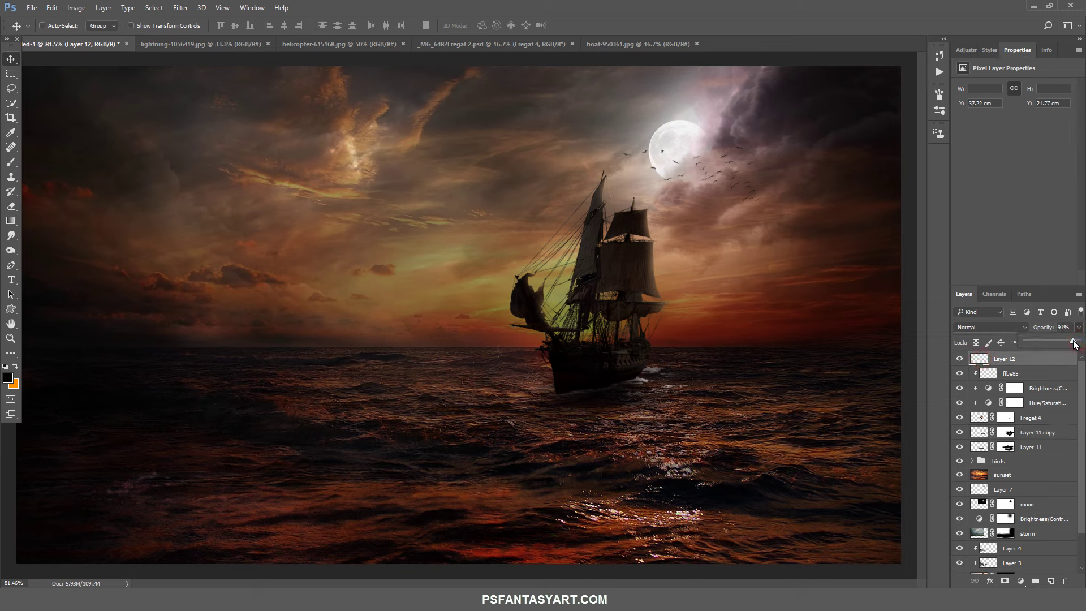
click(996, 358)
shift+click(1032, 446)
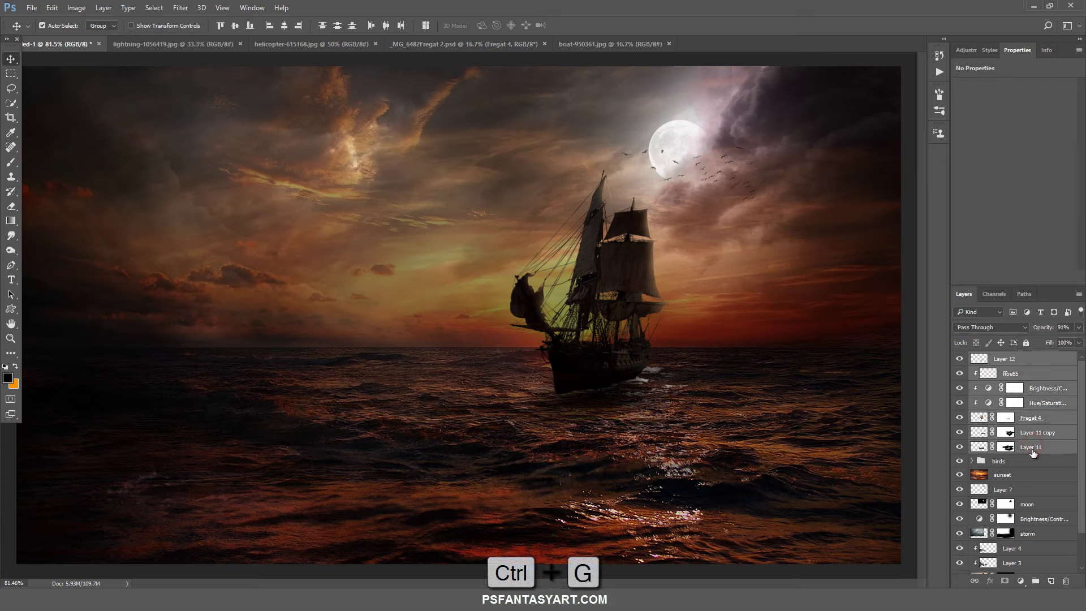
key(ctrl+g)
double_click(995, 358)
text(ship)
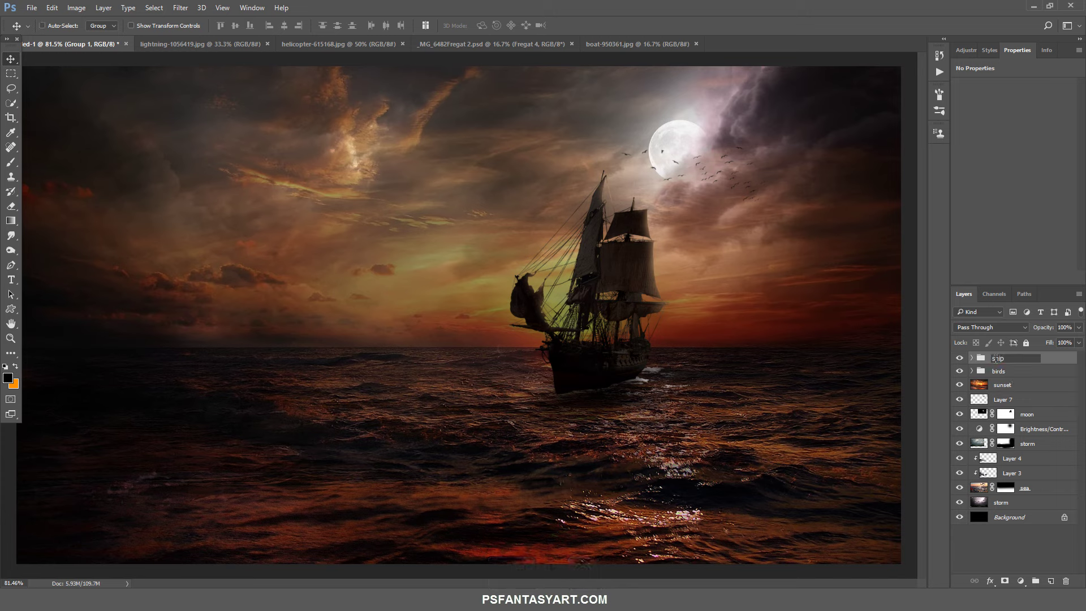
key(Return)
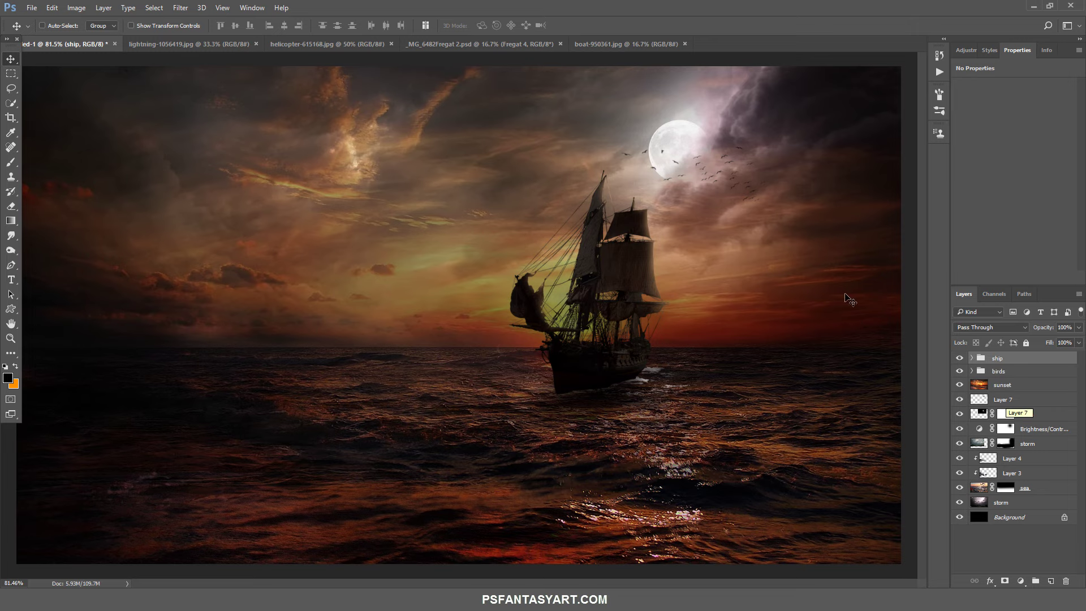
click(32, 7)
click(56, 32)
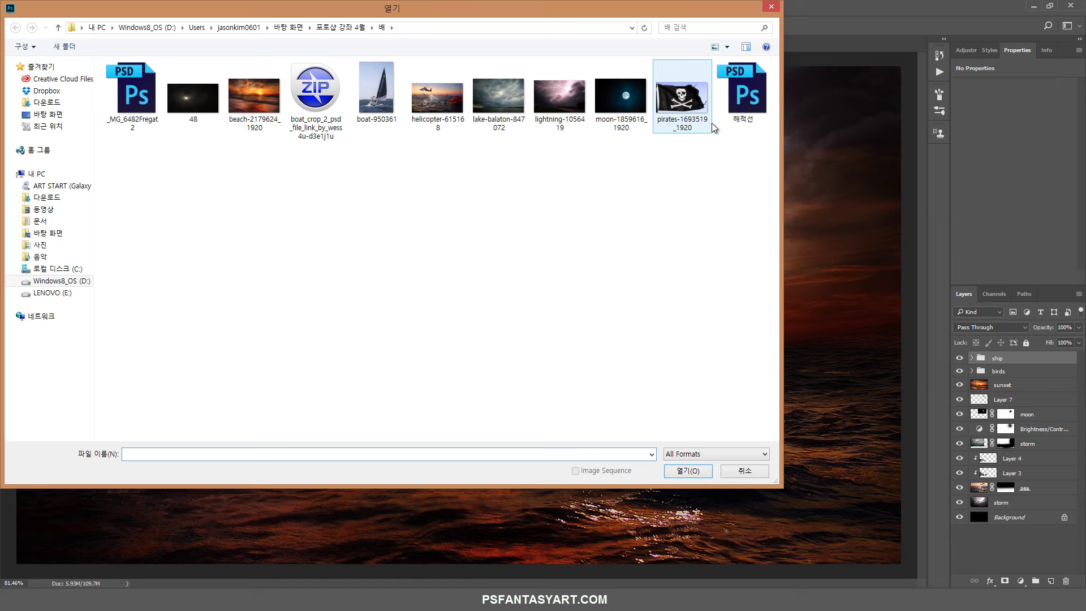
Open the pirate flag image and mask out the sky around the black flag.
double_click(690, 108)
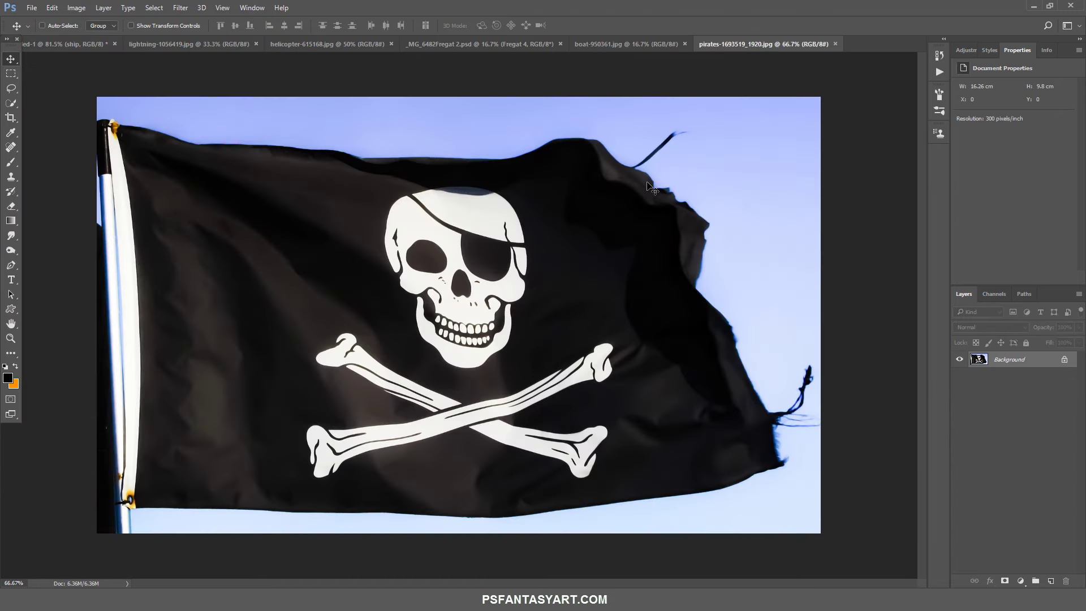
click(11, 103)
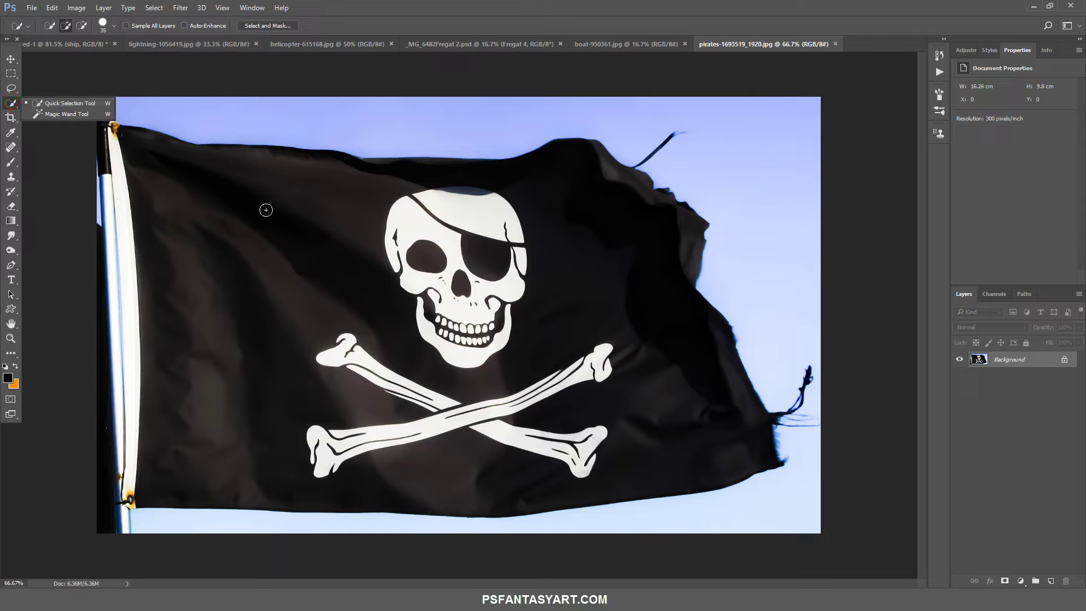
key(bracketright)
key(bracketright)
key(bracketright)
key(bracketright)
mouse_move(189, 201)
mouse_down()
mouse_move(399, 363)
mouse_move(565, 405)
mouse_move(574, 269)
mouse_move(570, 439)
mouse_move(597, 430)
mouse_up()
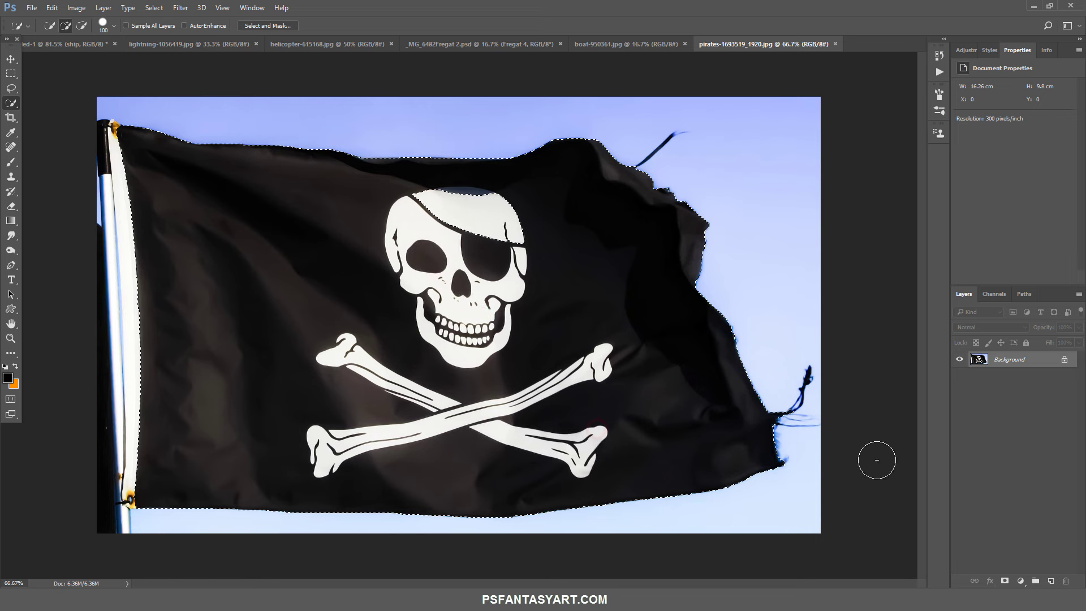
click(1004, 581)
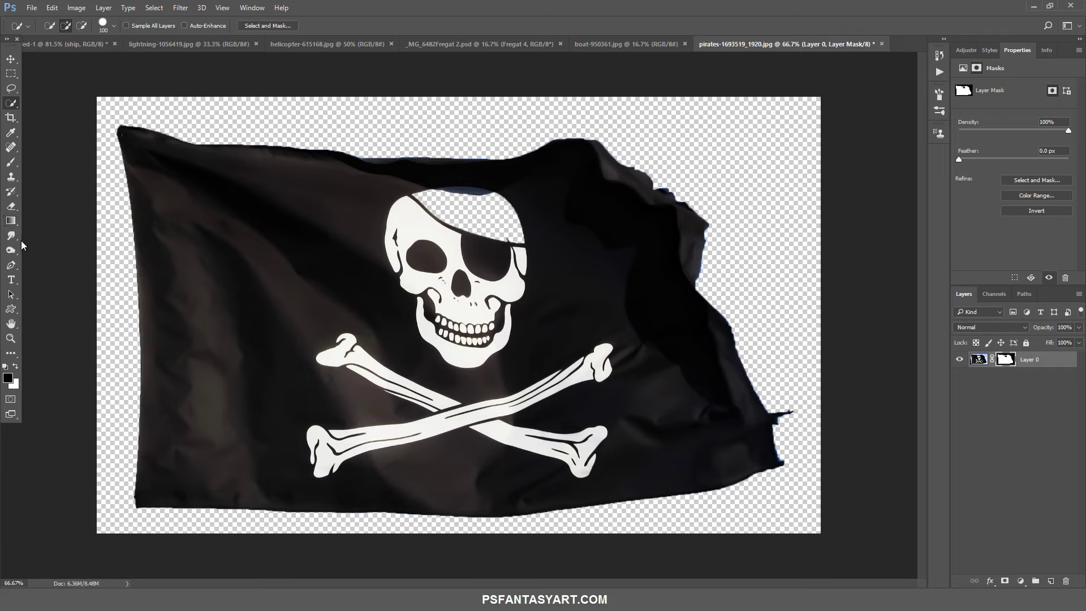
Paint the missing skull top back into the mask and drag the flag into the ship document.
click(5, 162)
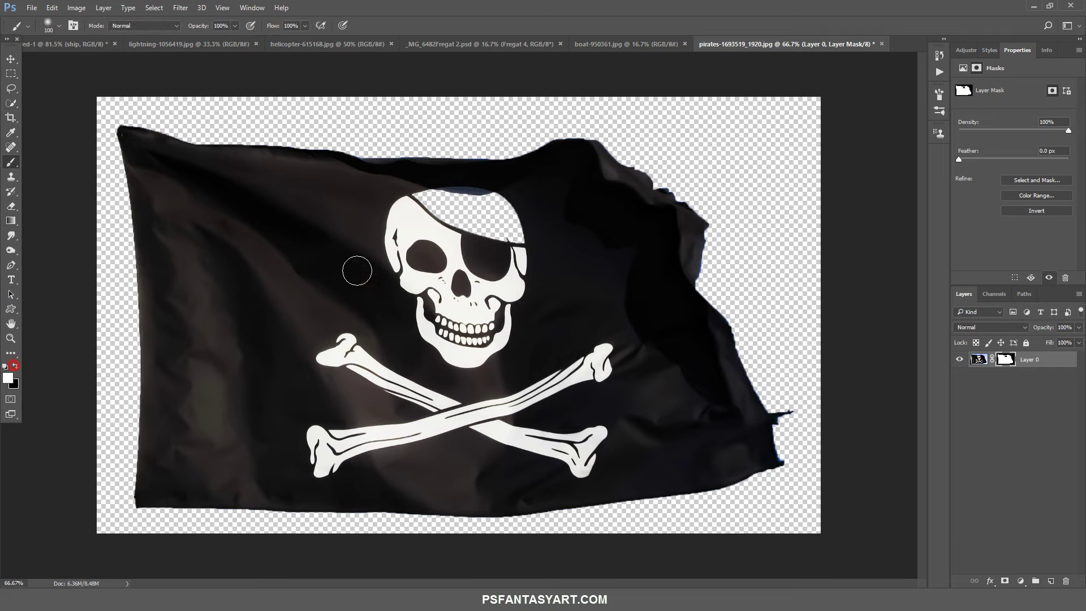
drag(521, 237, 441, 200)
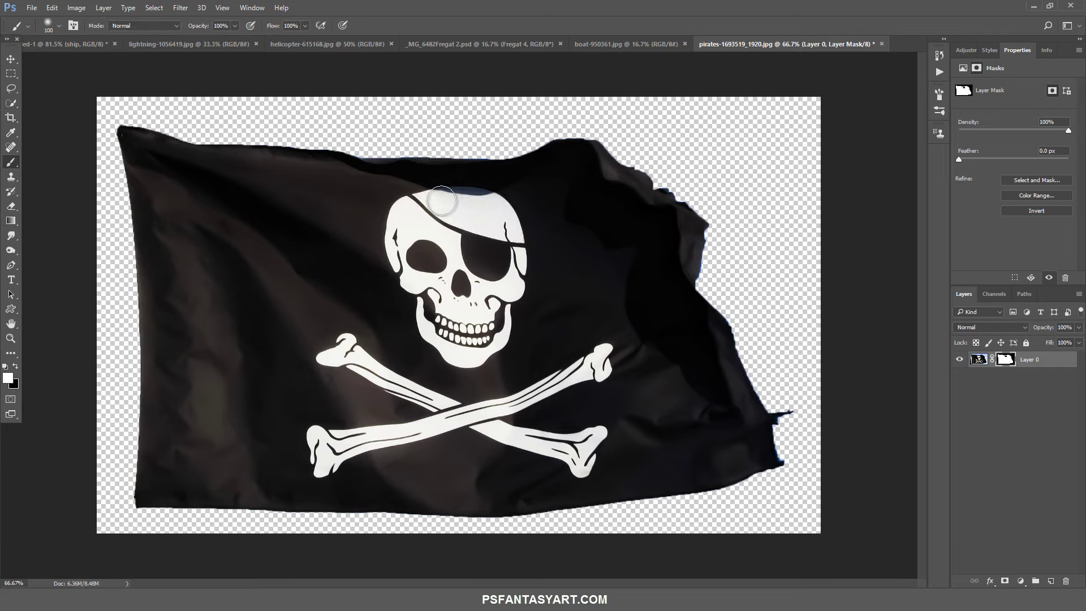
click(11, 59)
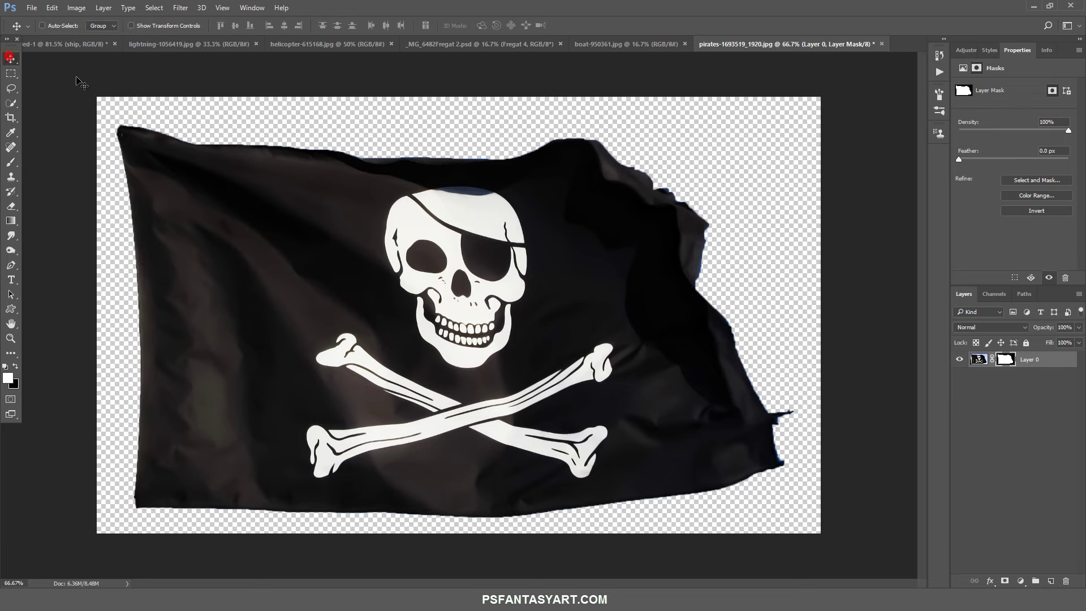
mouse_move(187, 152)
mouse_down()
mouse_move(86, 49)
mouse_move(825, 375)
mouse_up()
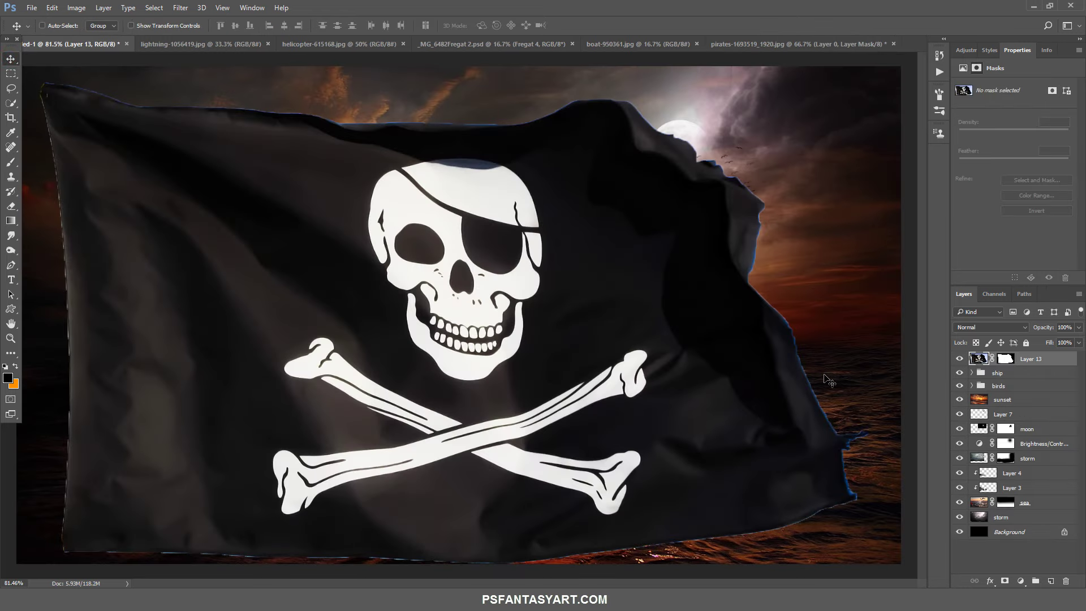
Remove Layer 13's mask, shrink the flag, and move it onto the top of the mast.
right_click(1010, 366)
click(1018, 396)
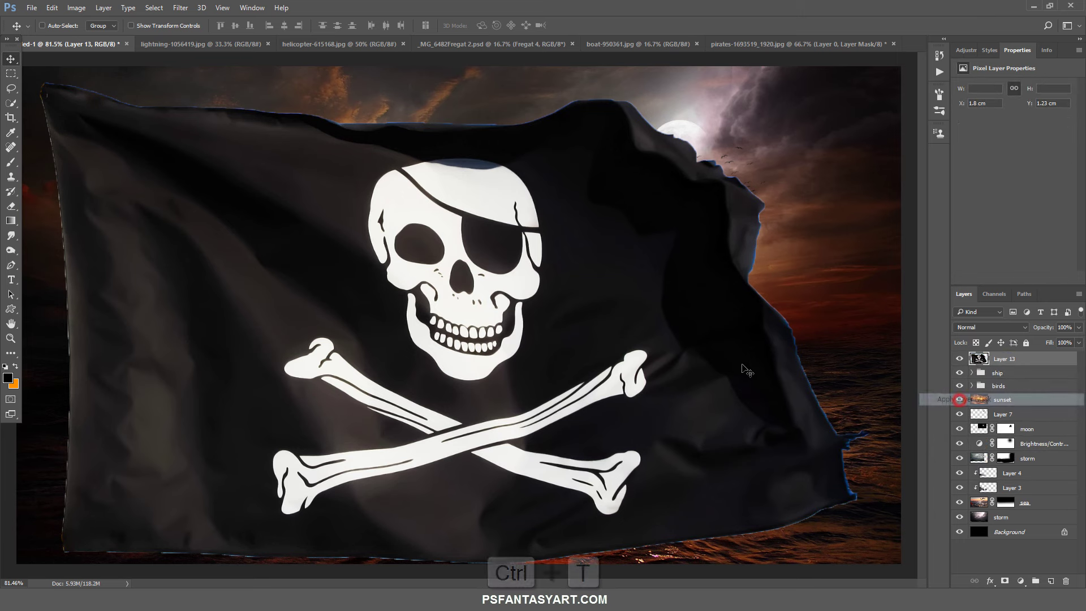
key(ctrl+t)
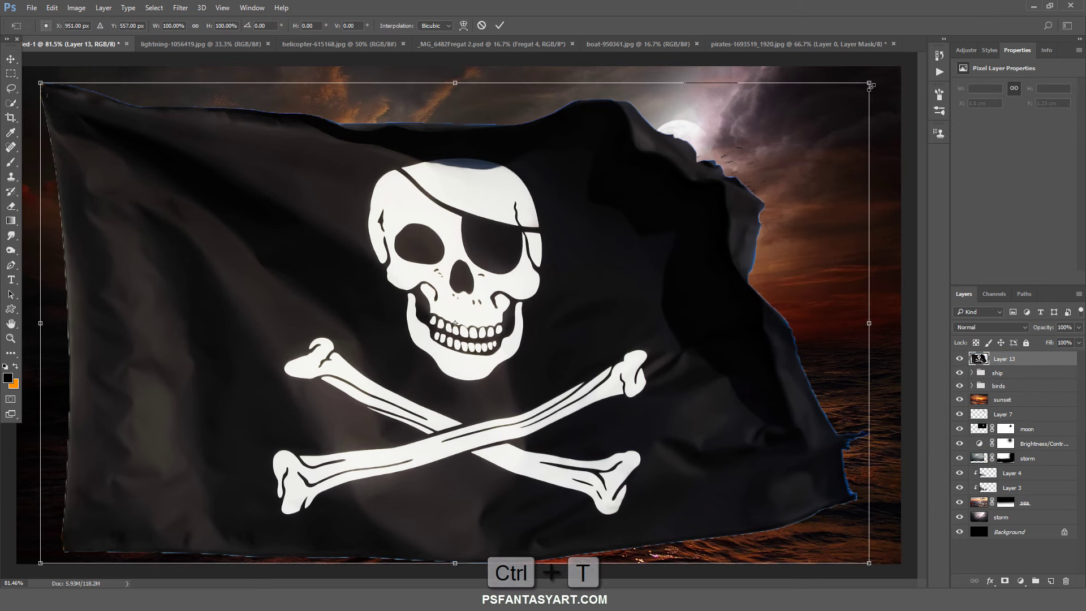
mouse_move(871, 90)
mouse_down()
mouse_move(524, 377)
mouse_move(485, 347)
mouse_up()
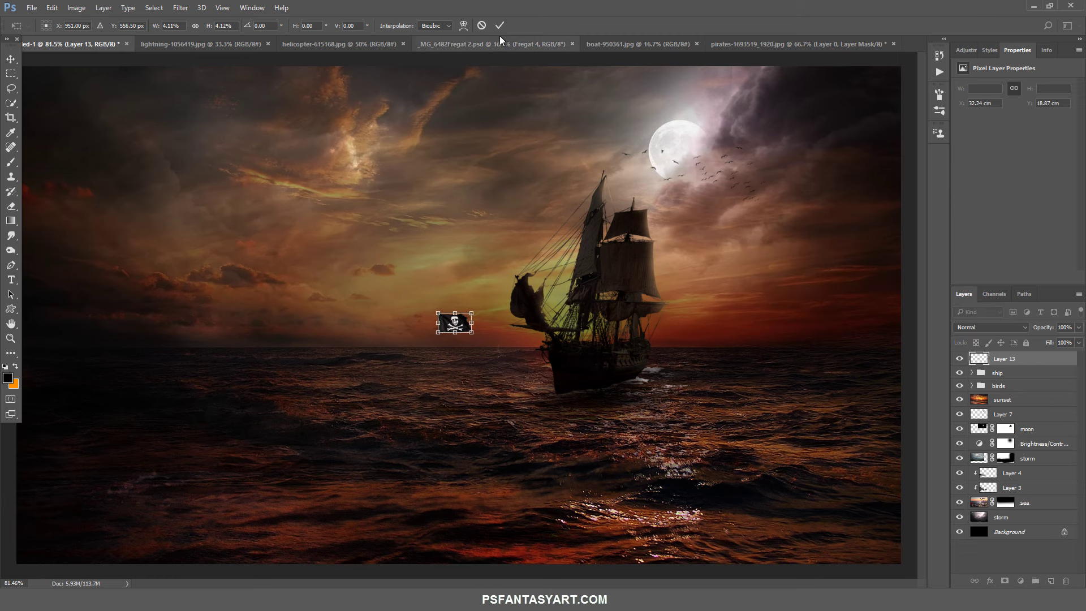
key(Return)
double_click(12, 338)
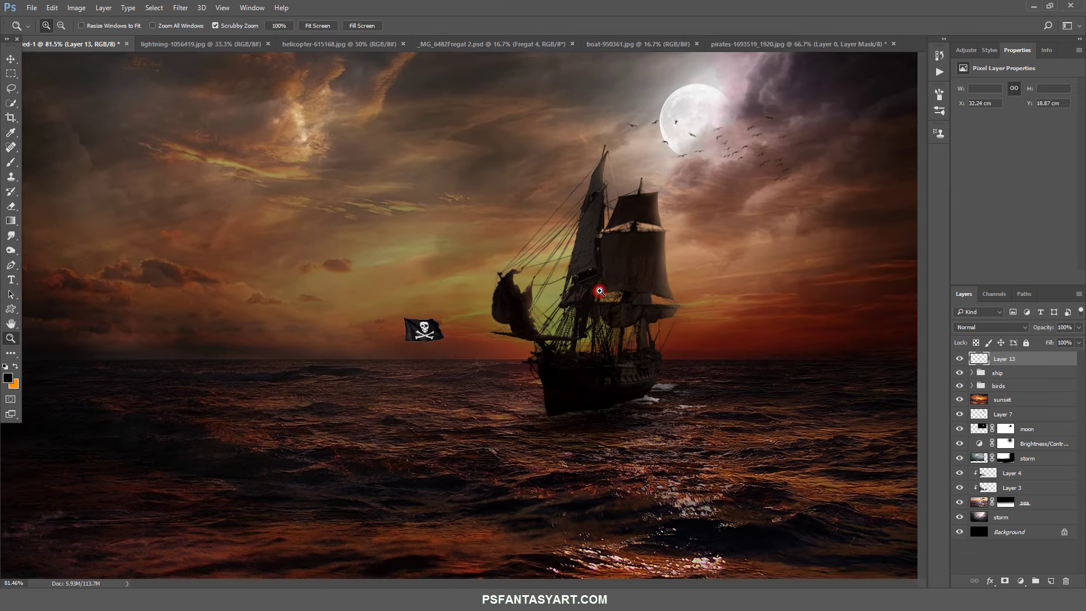
click(436, 201)
key(v)
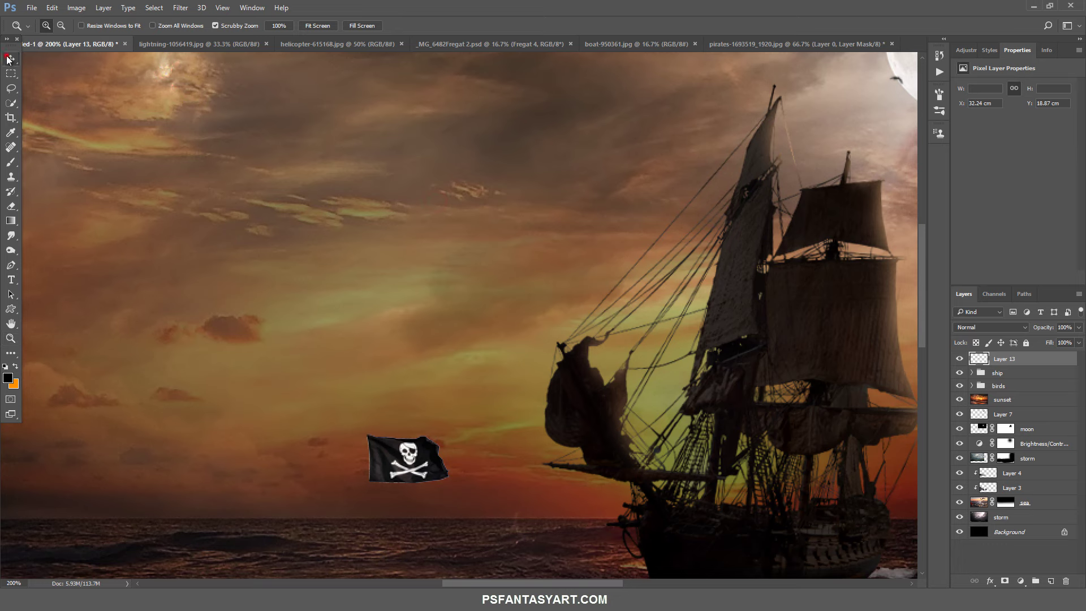
mouse_move(402, 457)
mouse_down()
mouse_move(813, 193)
mouse_move(857, 117)
mouse_up()
drag(787, 278, 327, 378)
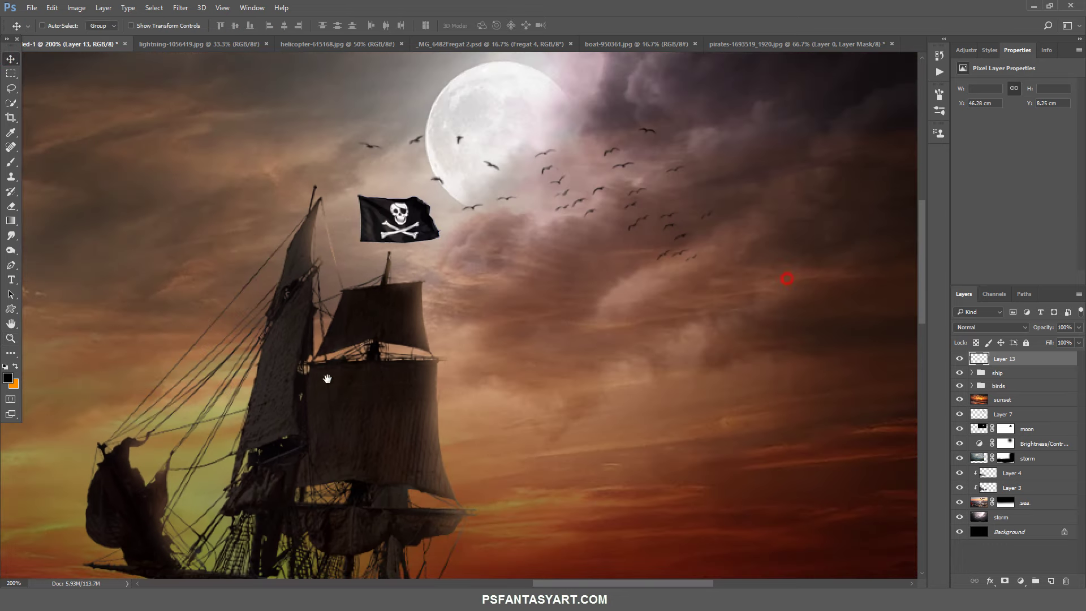
drag(400, 227, 416, 267)
Scale the flag to about 63% and skew its corners to sit on the mast.
key(ctrl+t)
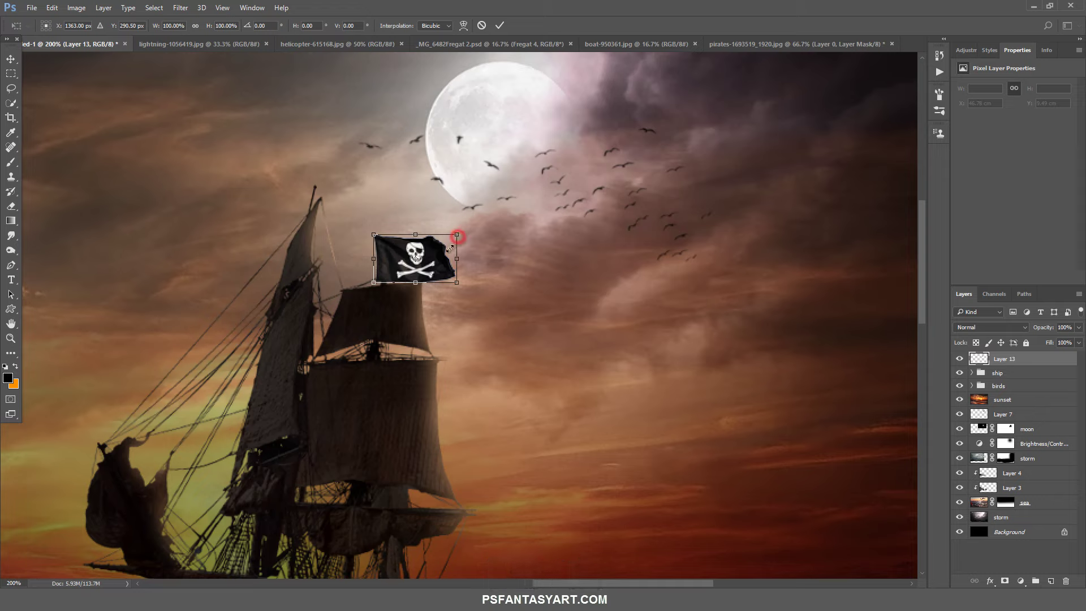
mouse_move(456, 234)
mouse_down()
mouse_move(391, 253)
mouse_move(388, 279)
mouse_up()
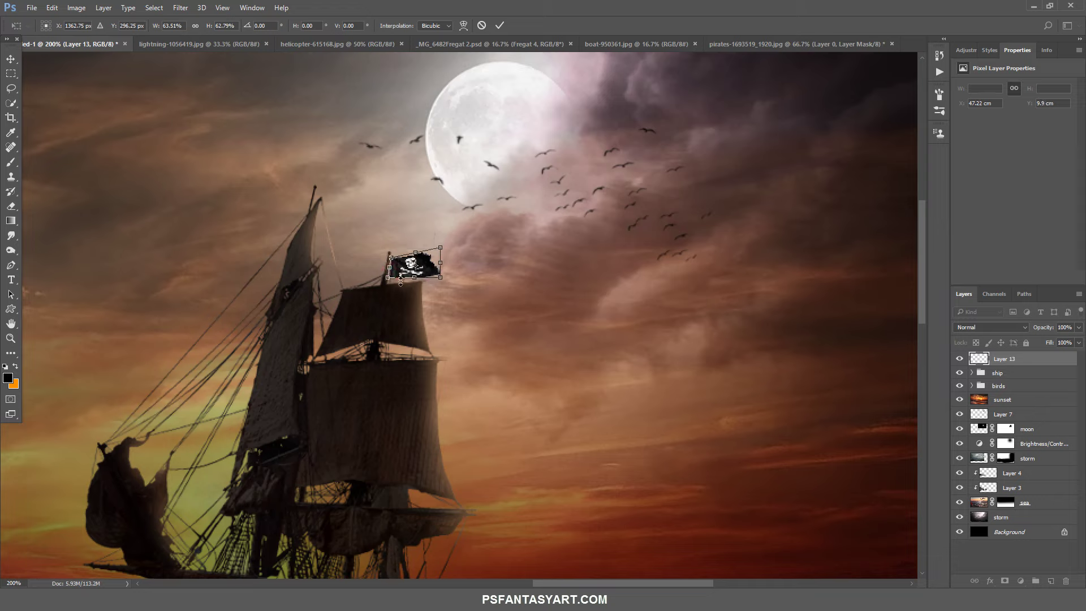
mouse_move(440, 279)
mouse_down()
mouse_move(424, 278)
mouse_move(431, 261)
mouse_up()
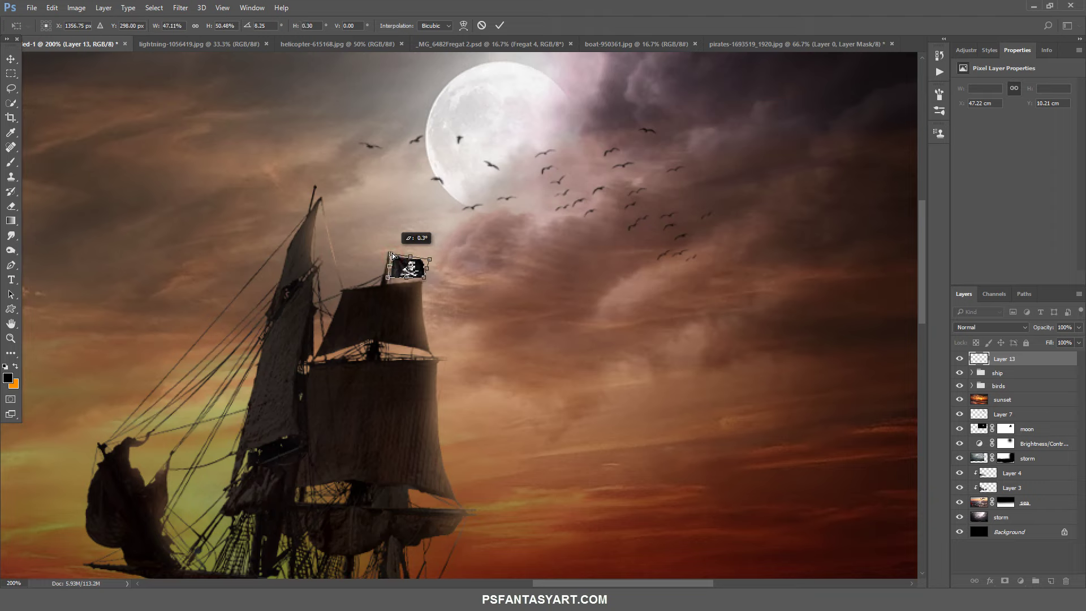
drag(392, 253, 391, 254)
click(500, 25)
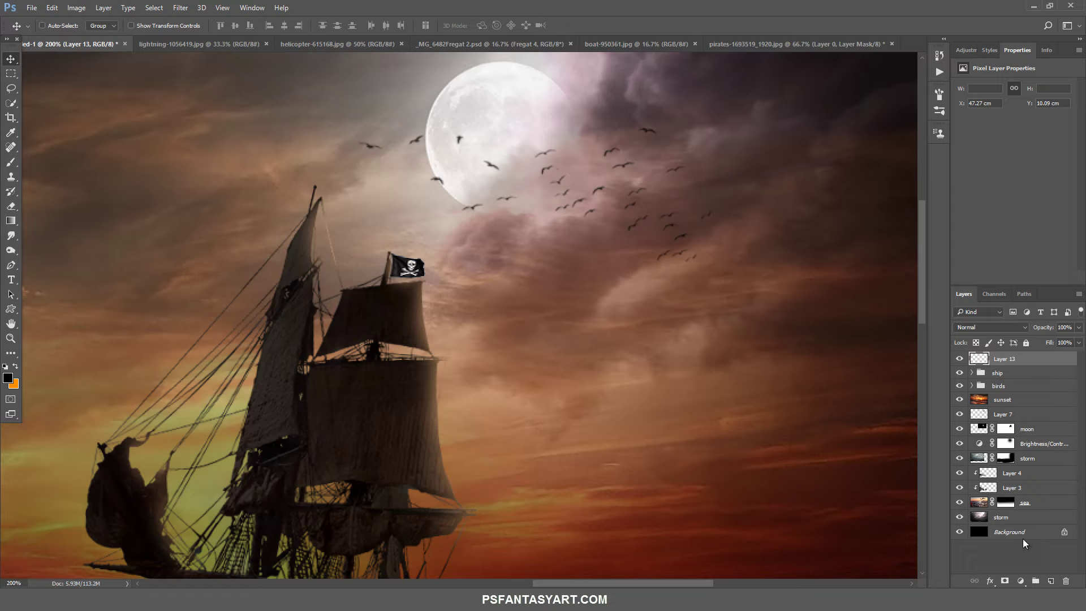
Add a new Layer 14 clipped to the pirate flag layer.
click(1050, 579)
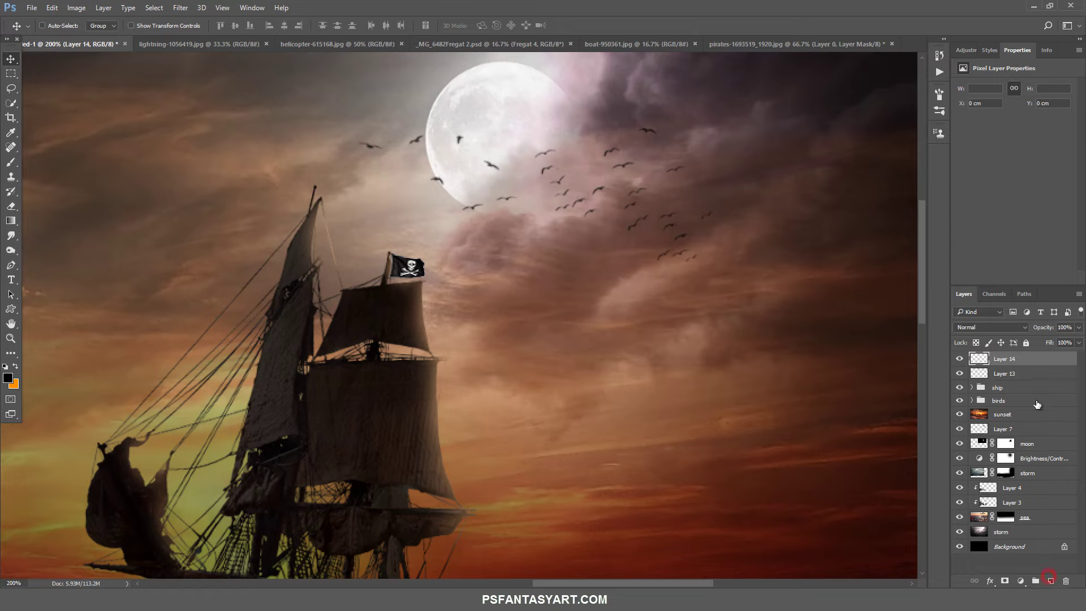
alt+click(1043, 366)
click(8, 377)
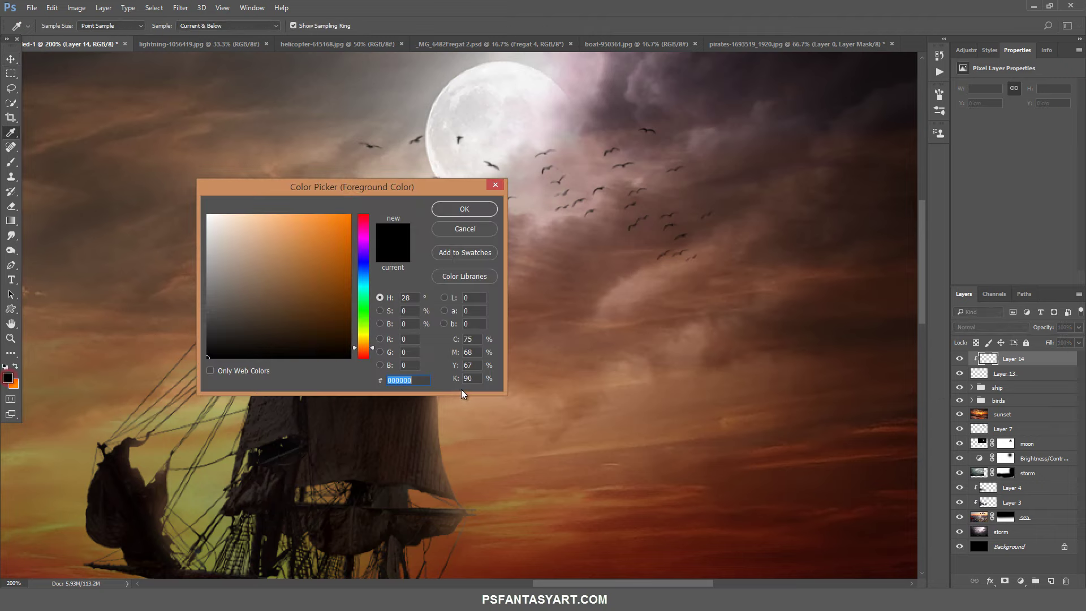
click(456, 234)
Copy the FFBE85 code from the ship group's layer name and make it the foreground colour.
click(979, 388)
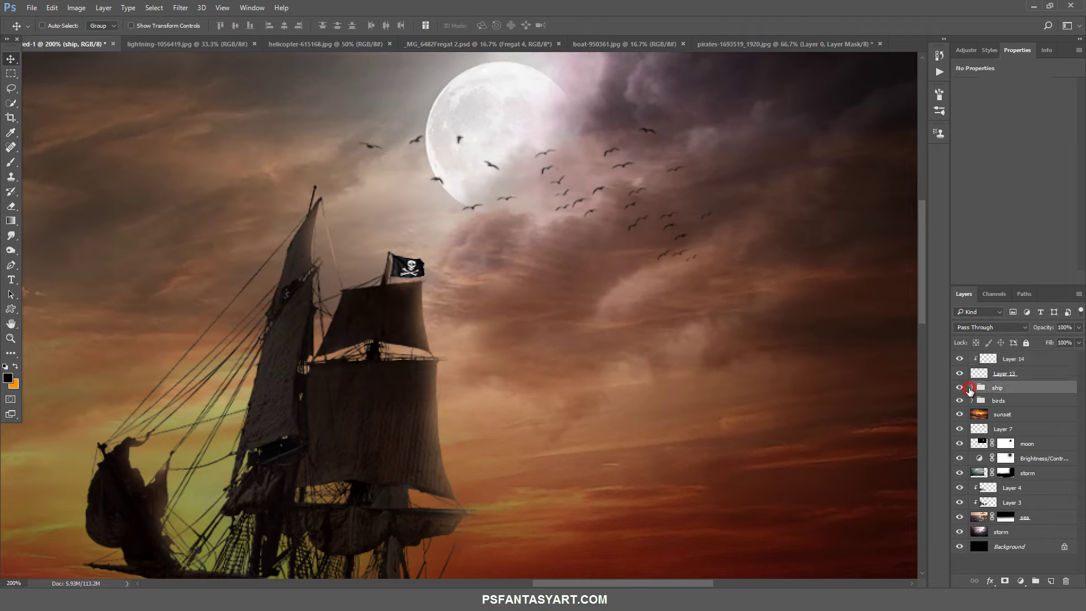
click(971, 388)
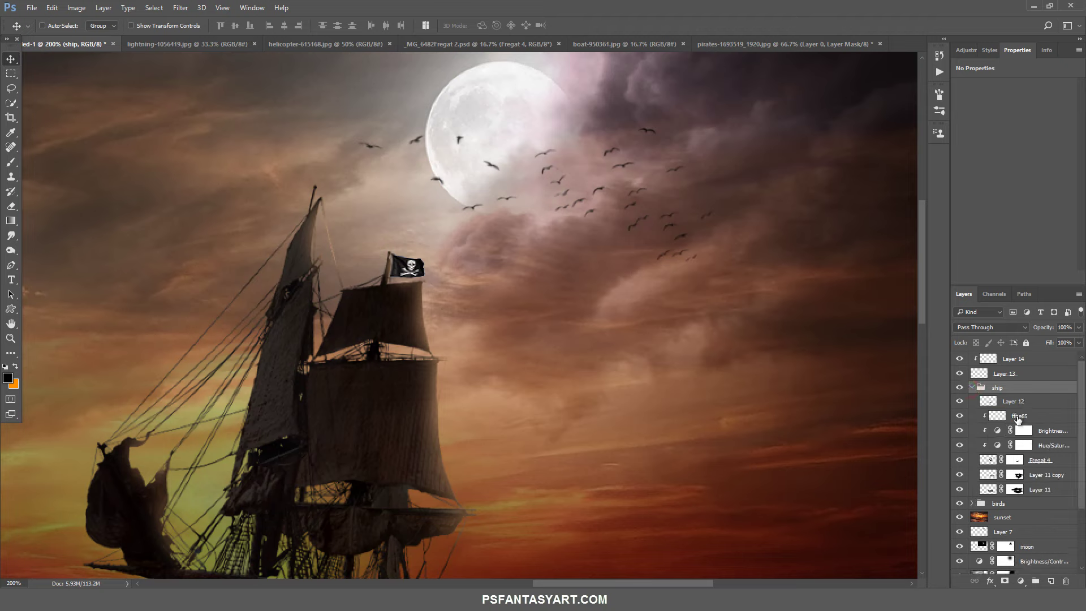
double_click(1018, 416)
right_click(1021, 416)
click(903, 453)
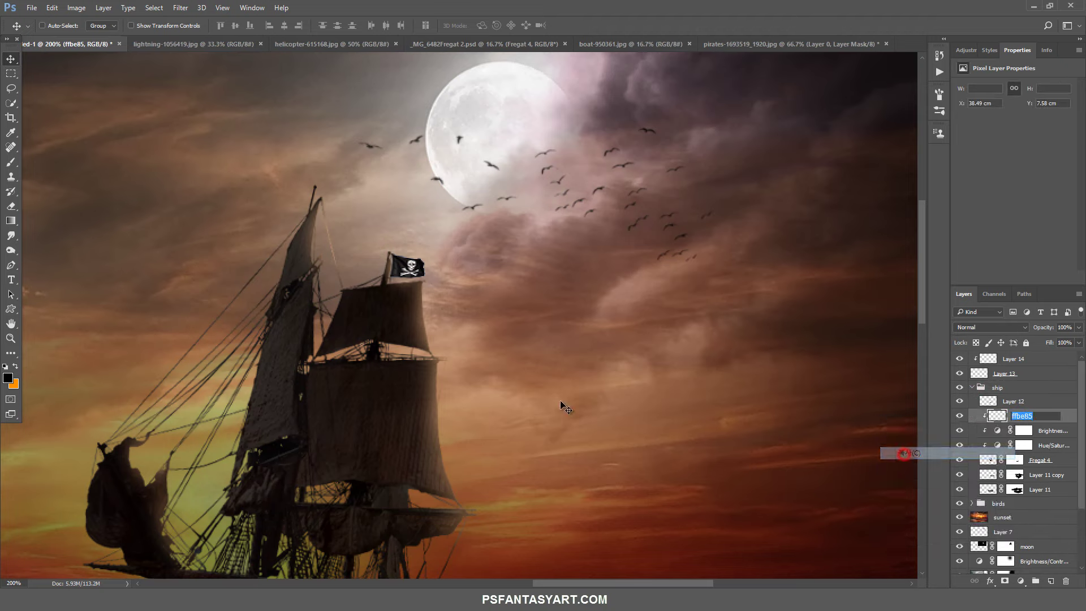
click(8, 377)
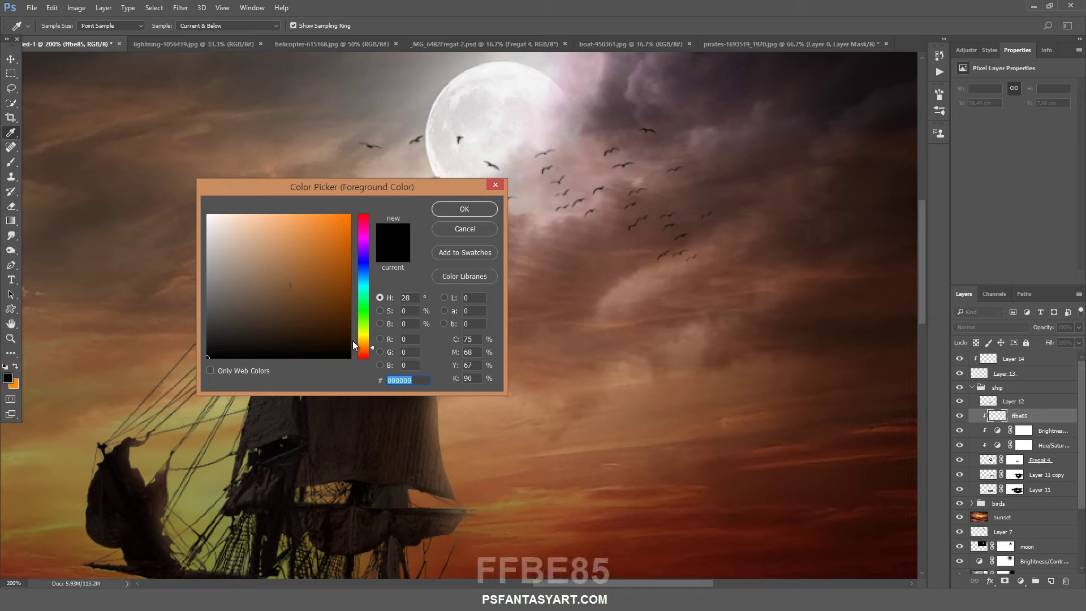
right_click(396, 380)
click(295, 430)
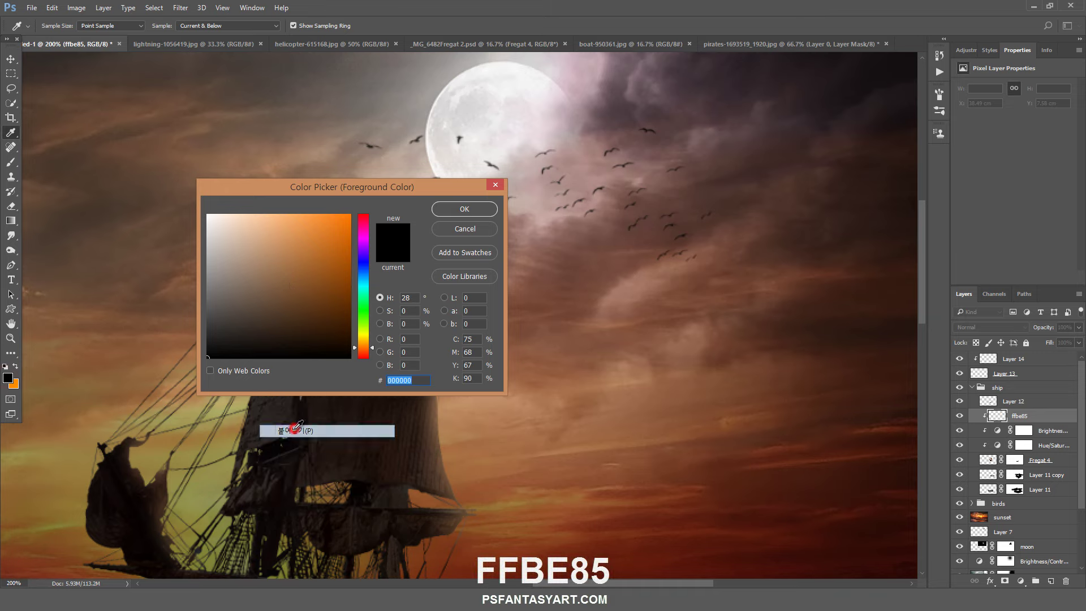
click(465, 209)
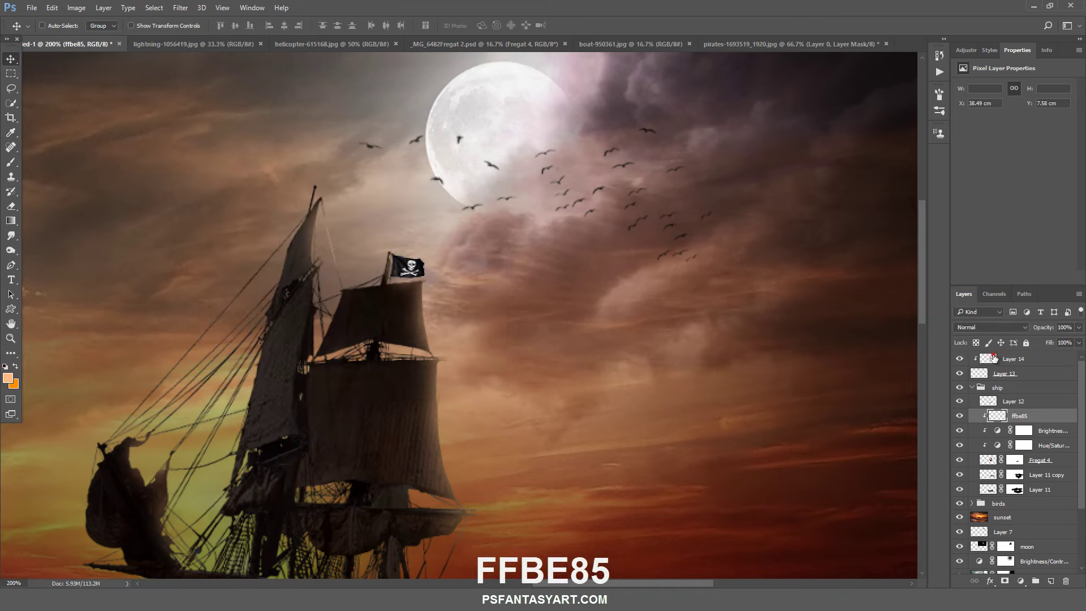
Brush orange over the flag on Layer 14 and fade the layer to 25% opacity.
click(998, 358)
click(11, 164)
click(404, 249)
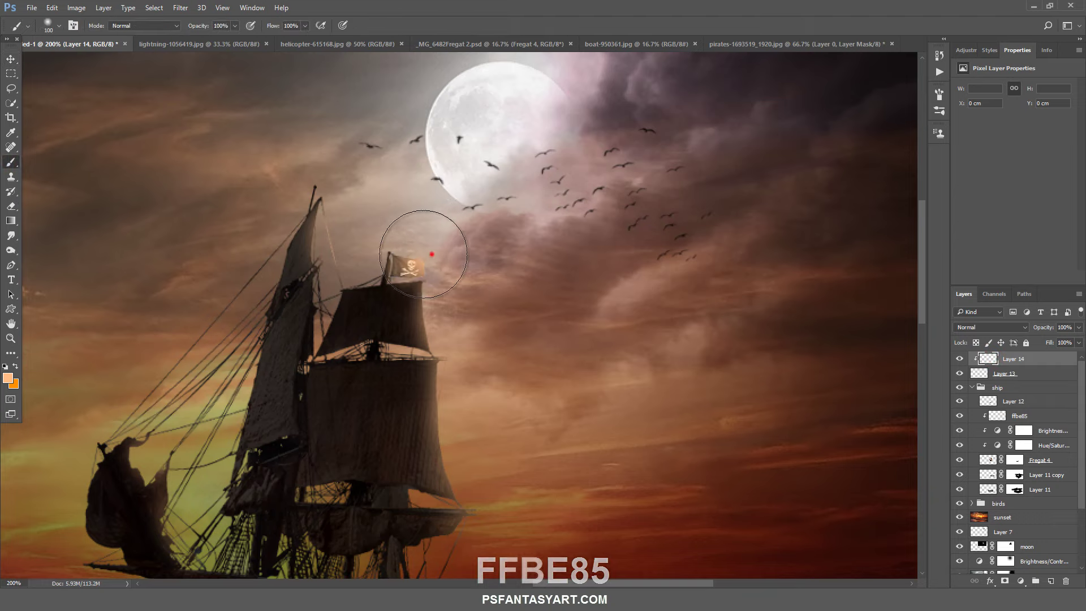
click(1077, 327)
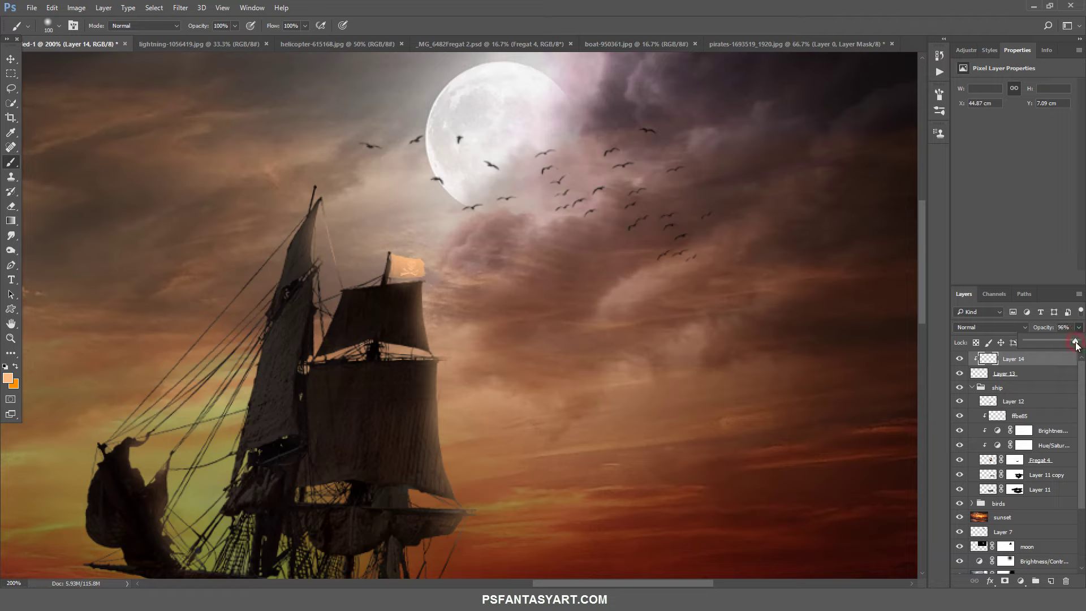
drag(1075, 342, 1039, 341)
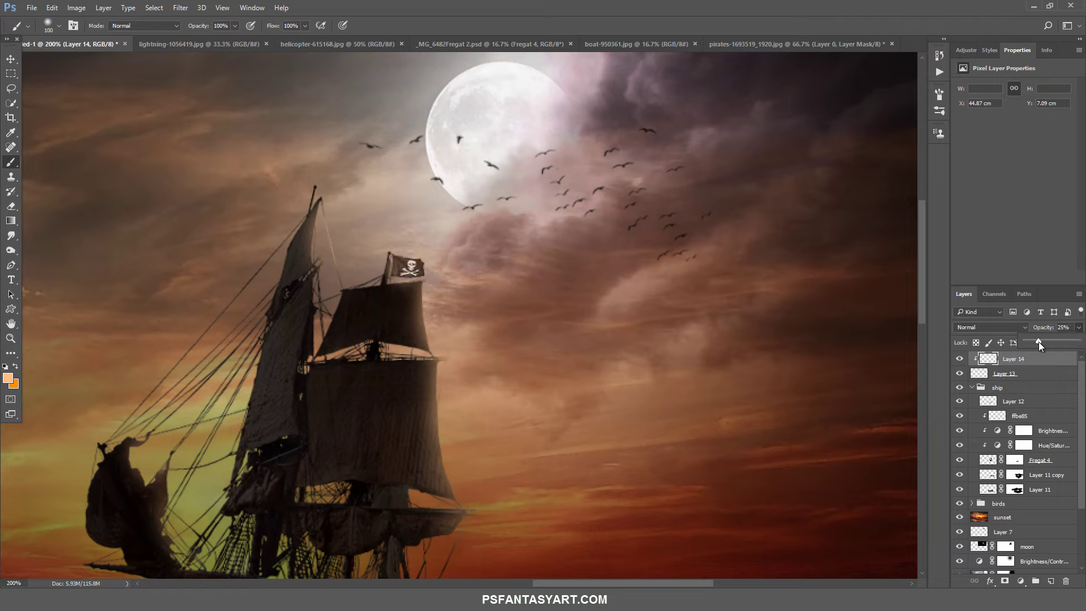
click(11, 339)
right_click(325, 320)
Add a Hue/Saturation adjustment above the flag with lowered lightness to darken it.
click(340, 329)
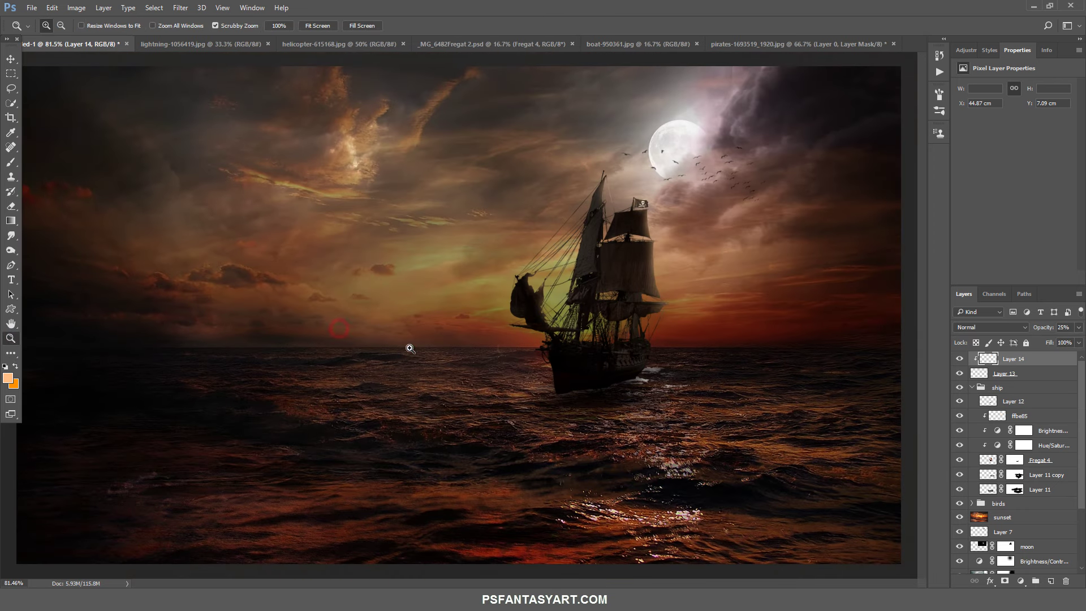
click(995, 373)
click(1021, 582)
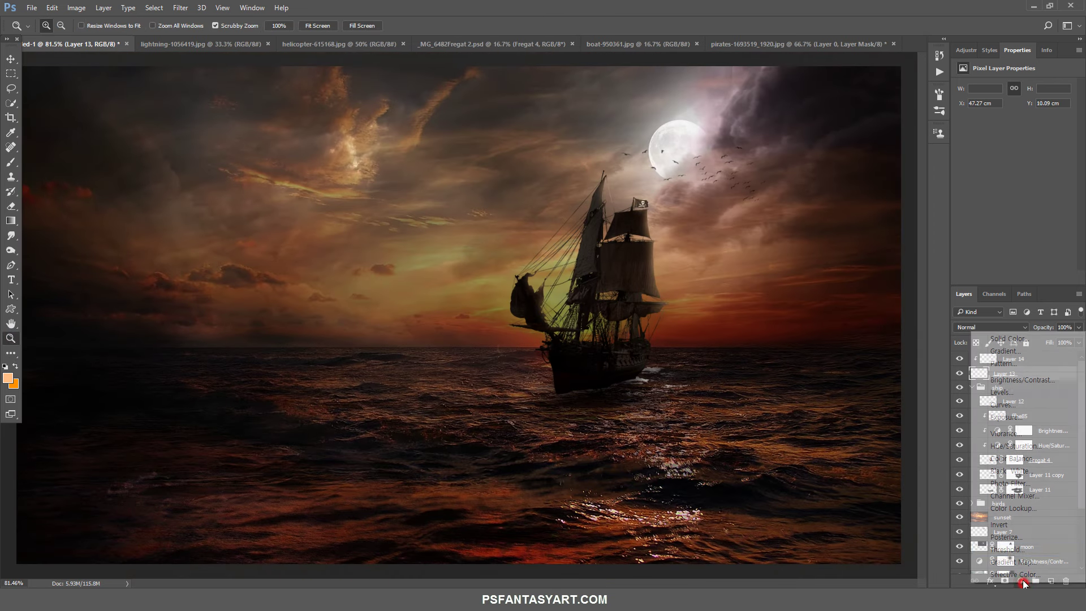
click(1012, 445)
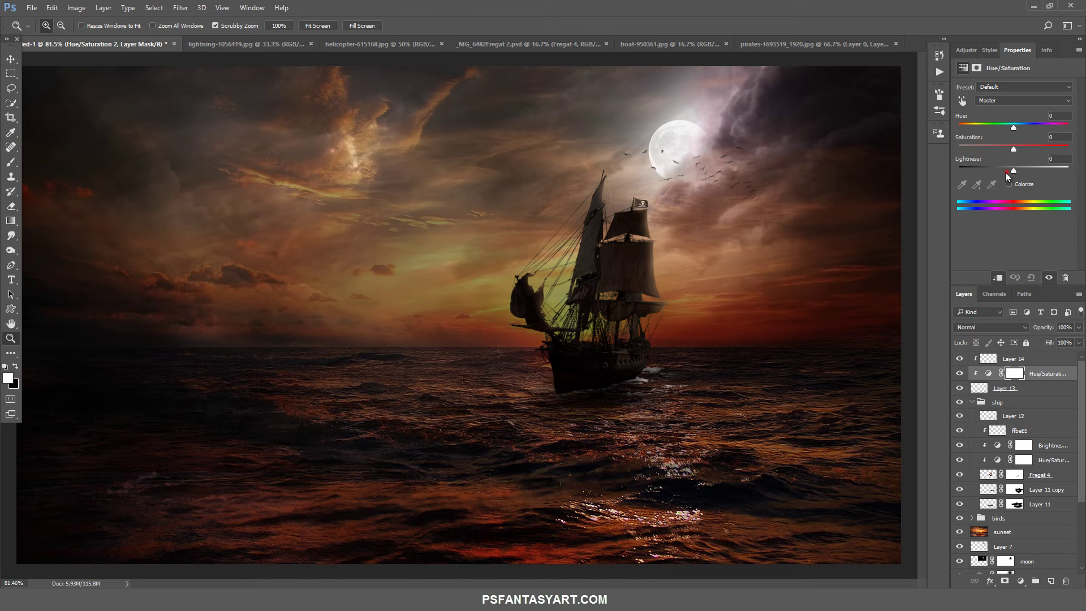
drag(1006, 172, 979, 173)
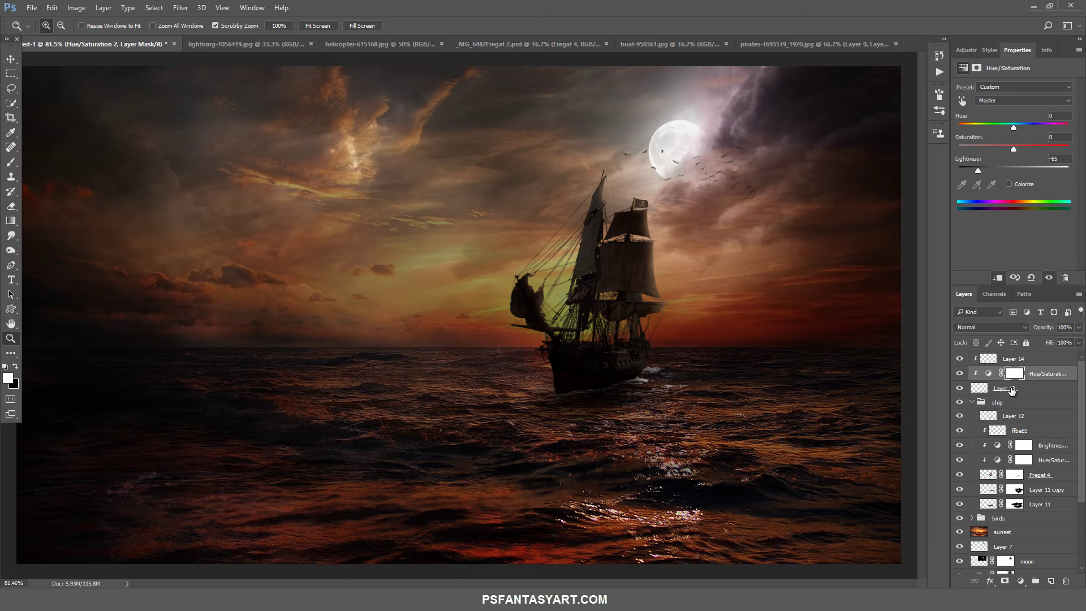
click(988, 358)
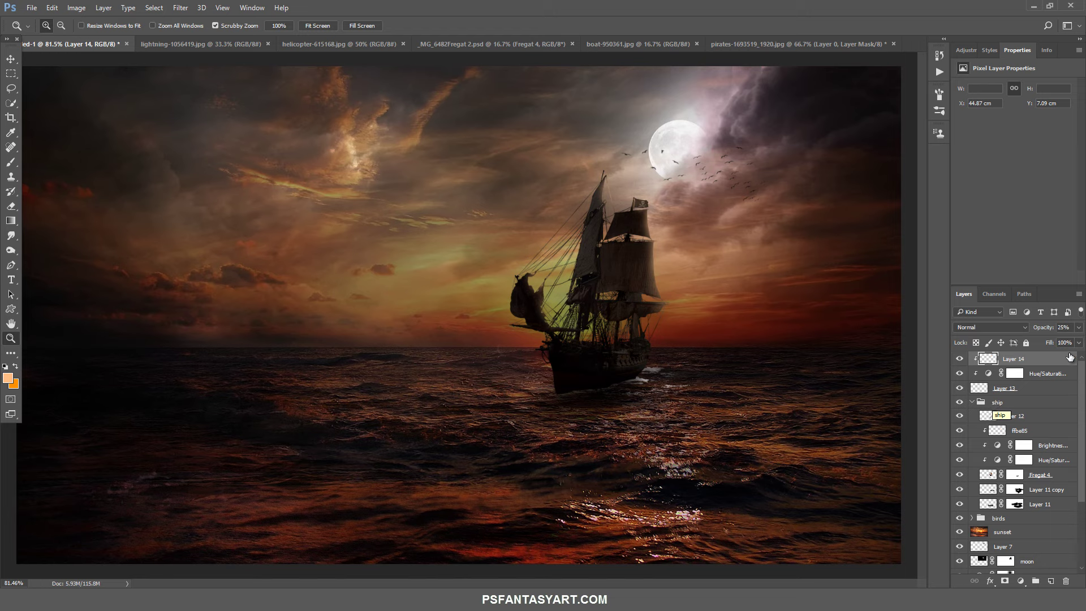
click(1079, 327)
Rename Layer 13 to 'flag' and zoom out to the whole composition.
click(1000, 388)
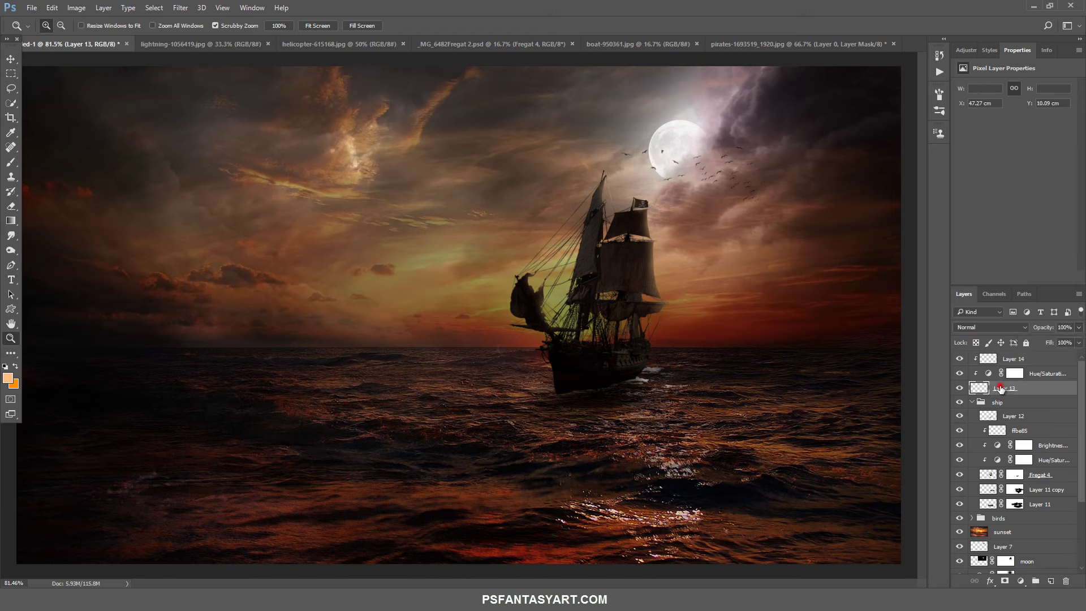
double_click(1000, 388)
text(flag)
key(Return)
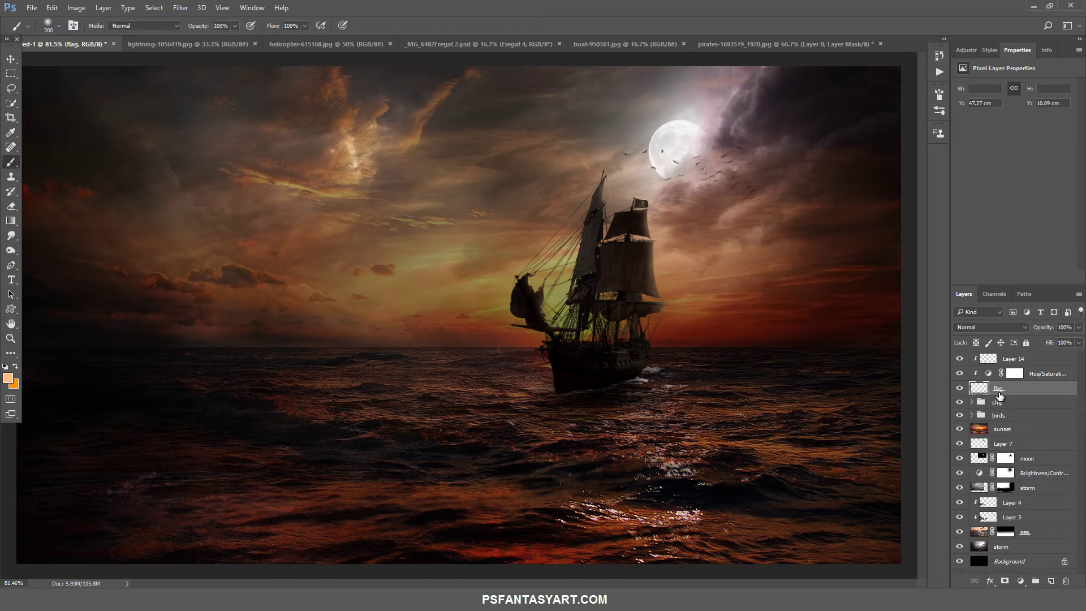
click(10, 339)
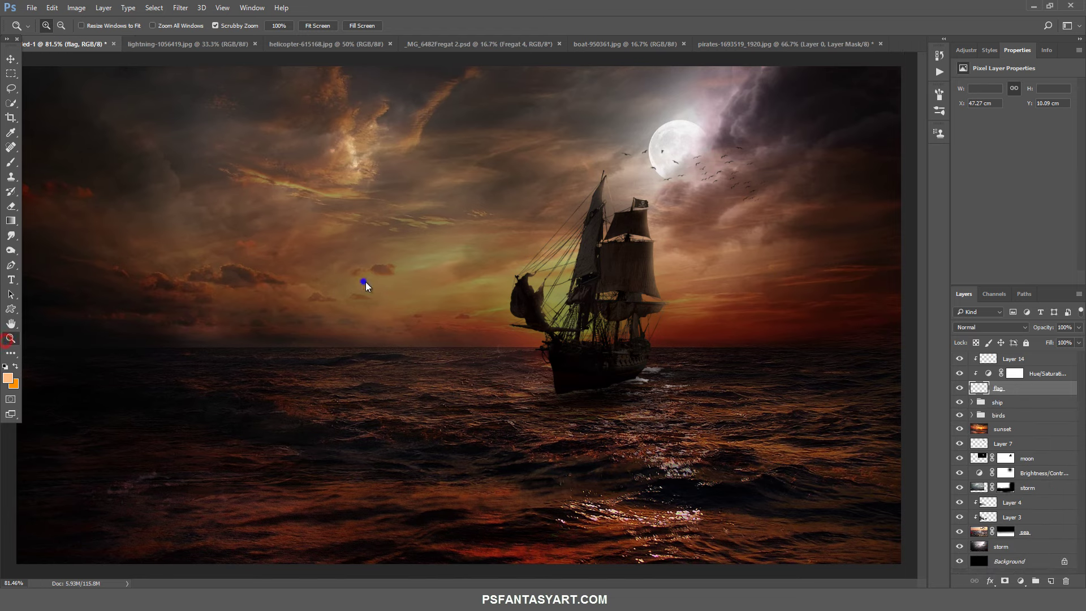
right_click(366, 281)
click(386, 357)
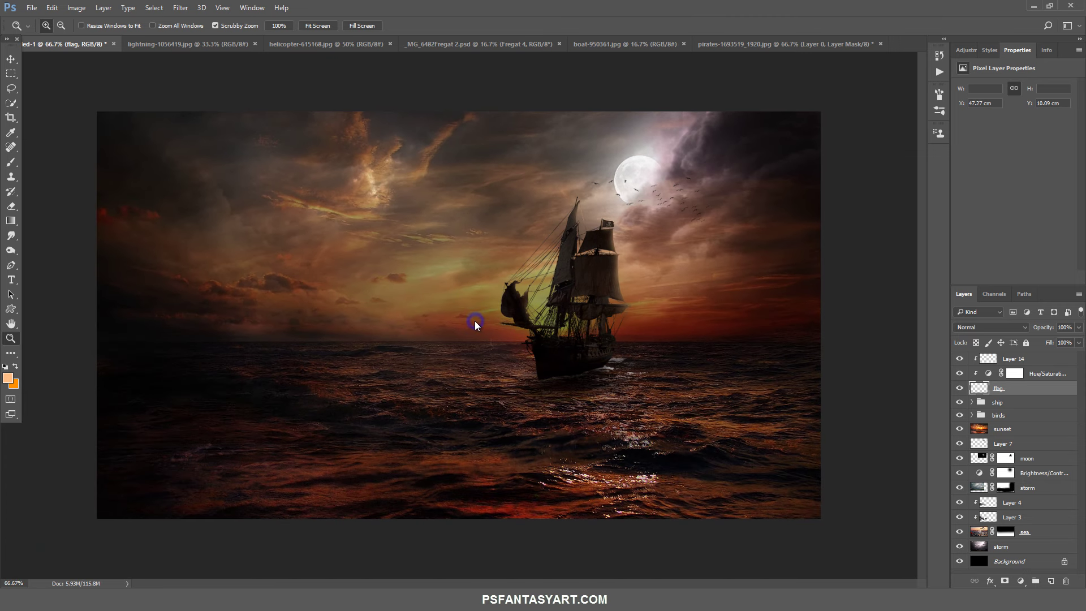
click(1037, 362)
Add a Curves adjustment and lift the RGB curve's upper tones slightly.
click(1020, 581)
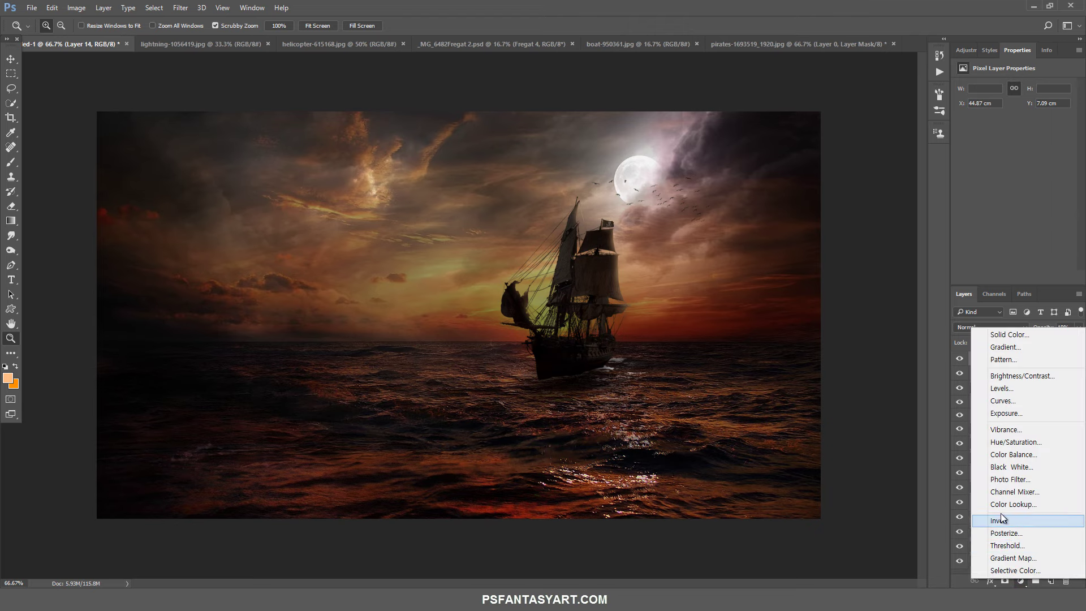
click(1002, 400)
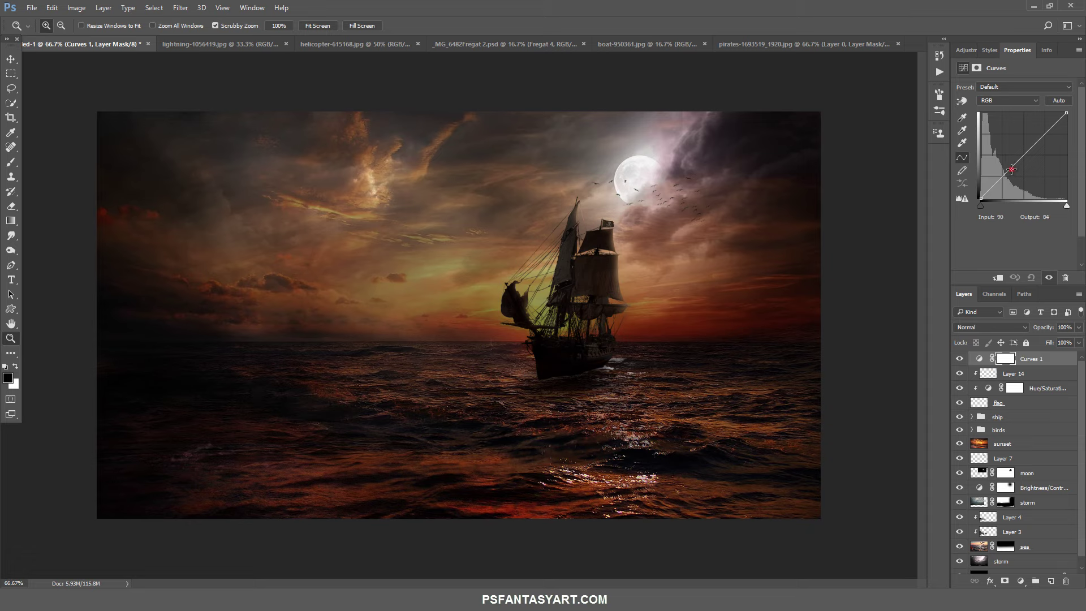
click(1011, 169)
click(1035, 143)
drag(1035, 143, 1034, 142)
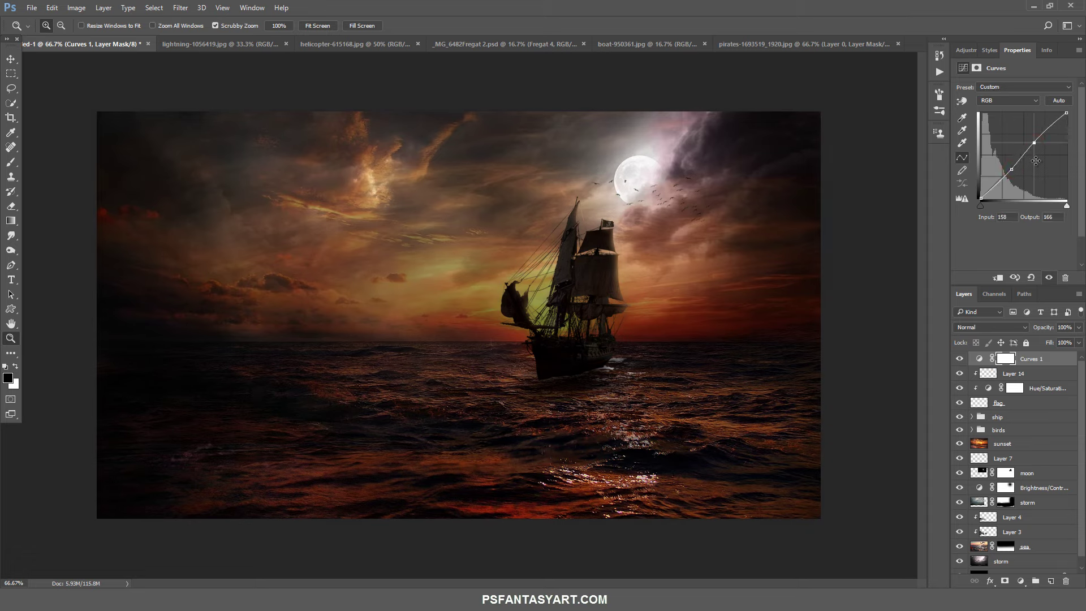
In the Blue channel, raise the shadow point and lower the midtones.
click(994, 100)
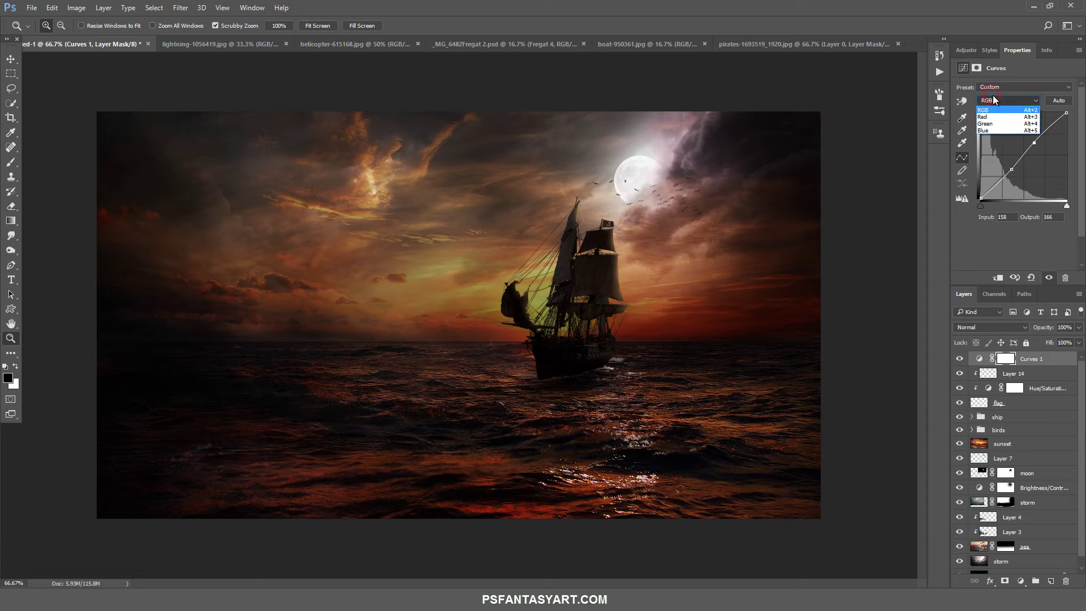
click(999, 130)
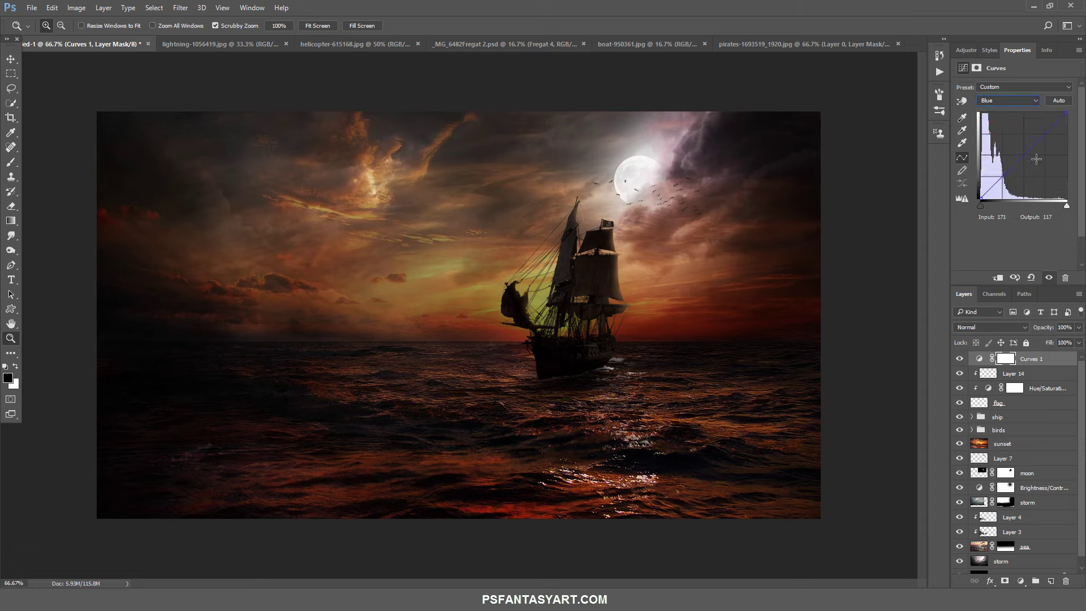
drag(1026, 155, 1026, 159)
drag(981, 196, 972, 193)
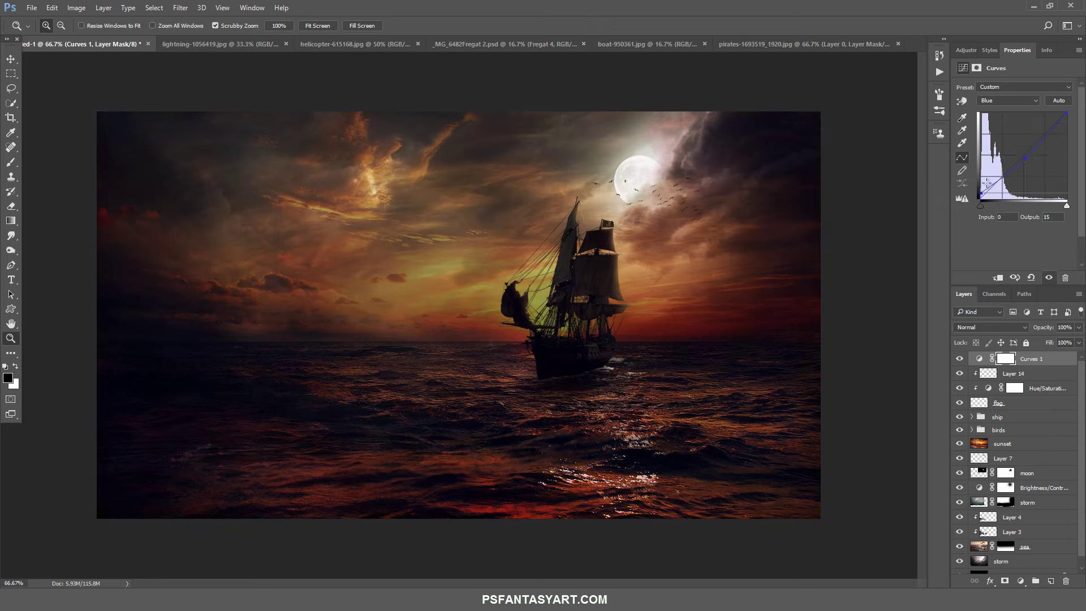
drag(1025, 158, 1027, 161)
Add a second Curves layer that brightens the overall midtones.
click(1021, 581)
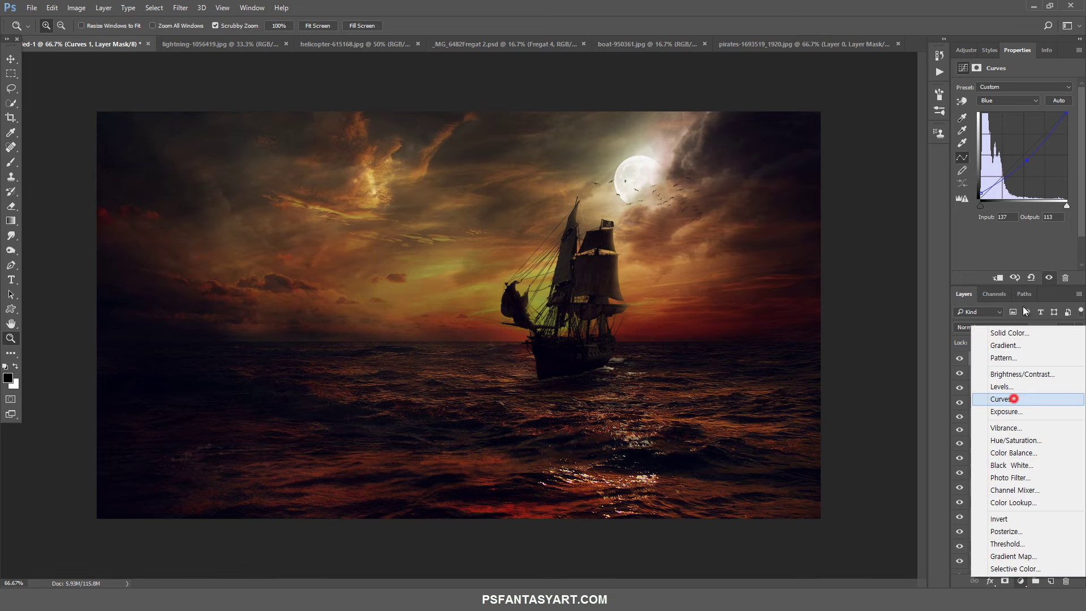
click(1011, 399)
drag(1025, 154, 1018, 154)
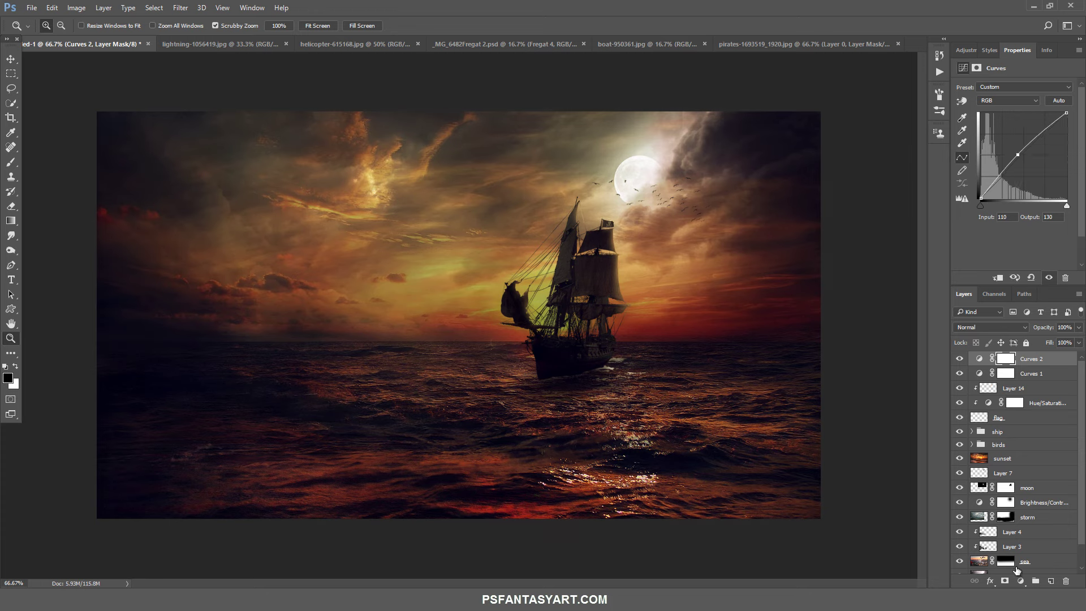
click(1020, 580)
Add a Gradient Map and set its left stop to grey 8e8a94.
click(1013, 560)
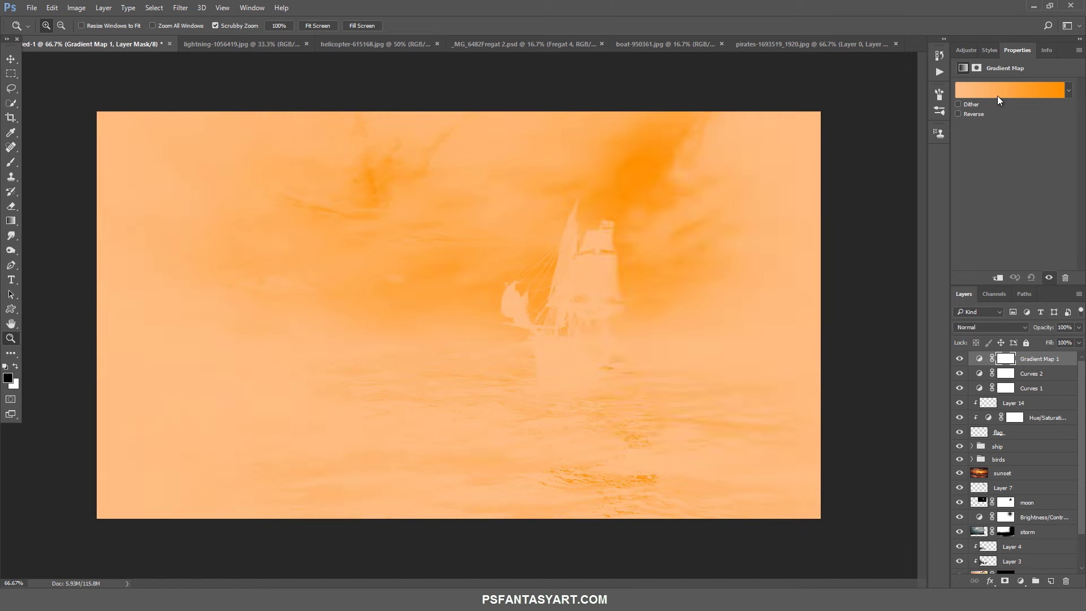
click(996, 90)
click(676, 246)
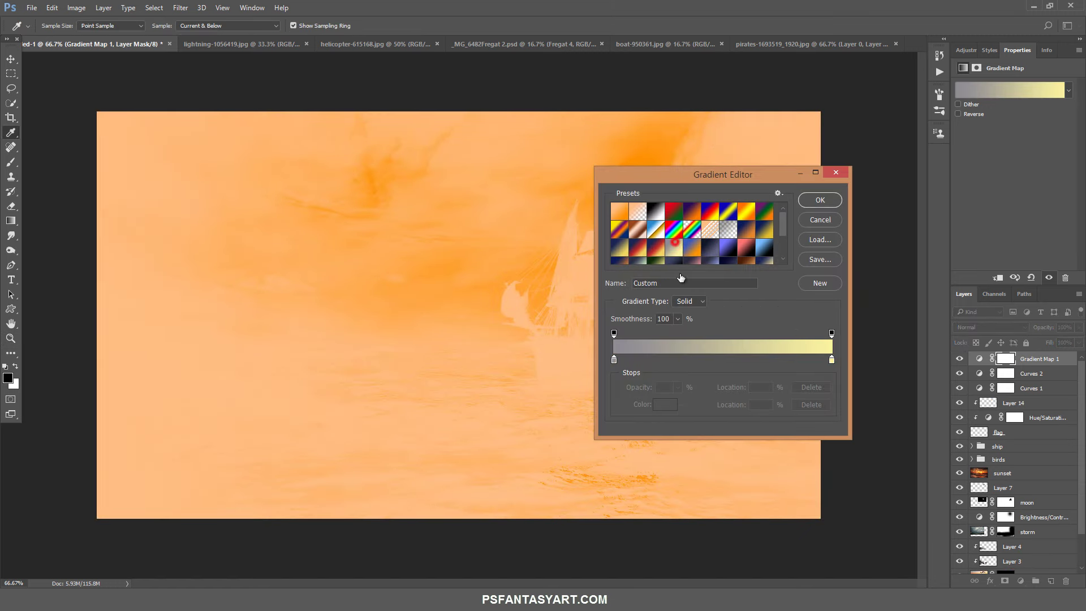
click(614, 360)
click(663, 409)
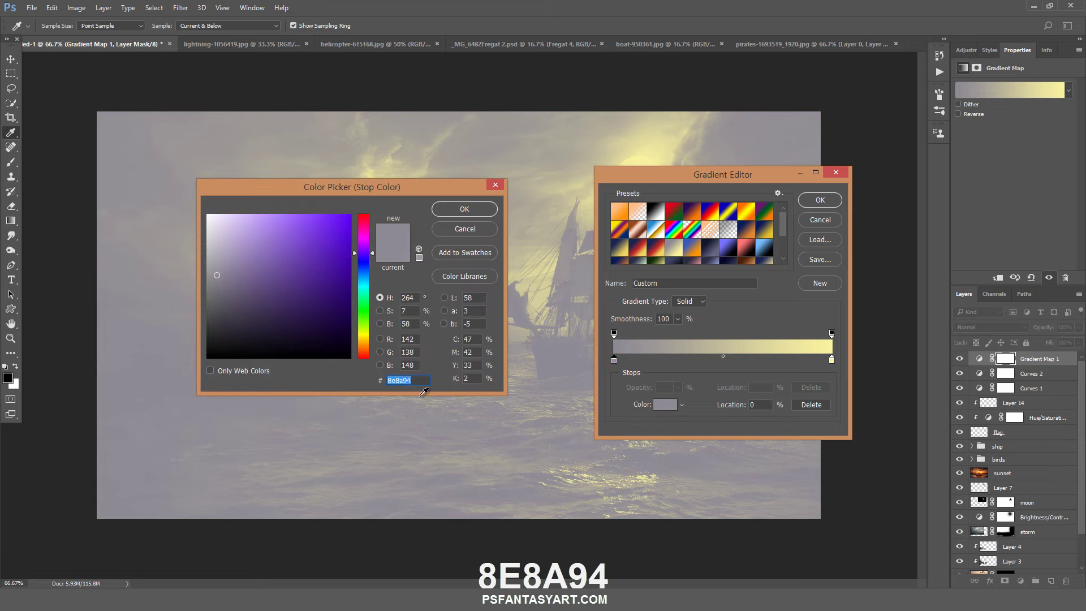
double_click(399, 380)
click(416, 380)
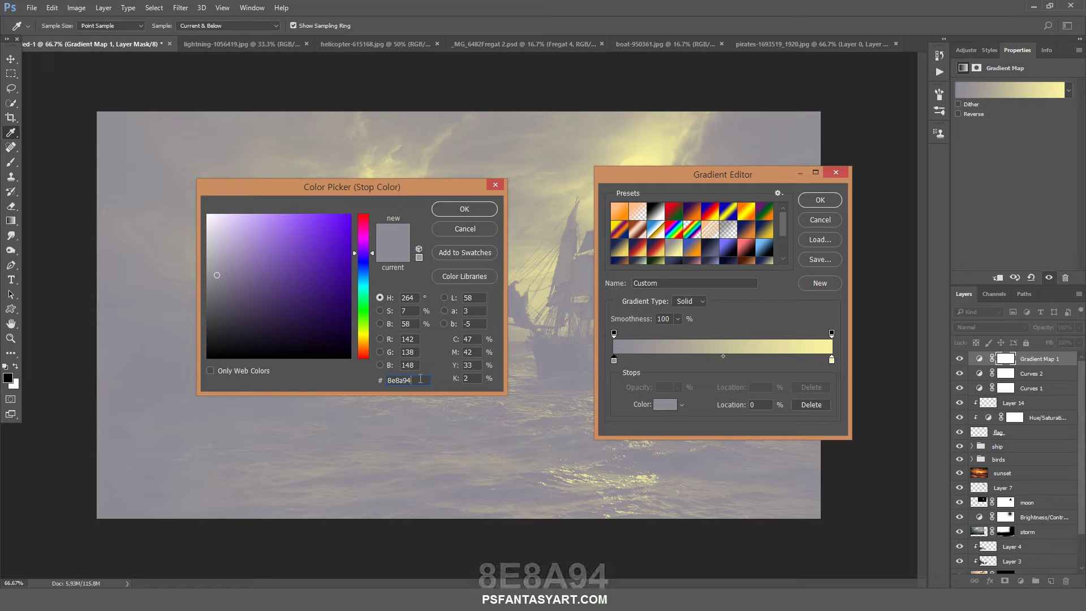
click(464, 209)
Set the gradient's right stop to pale yellow faf29f and accept the gradient.
click(832, 360)
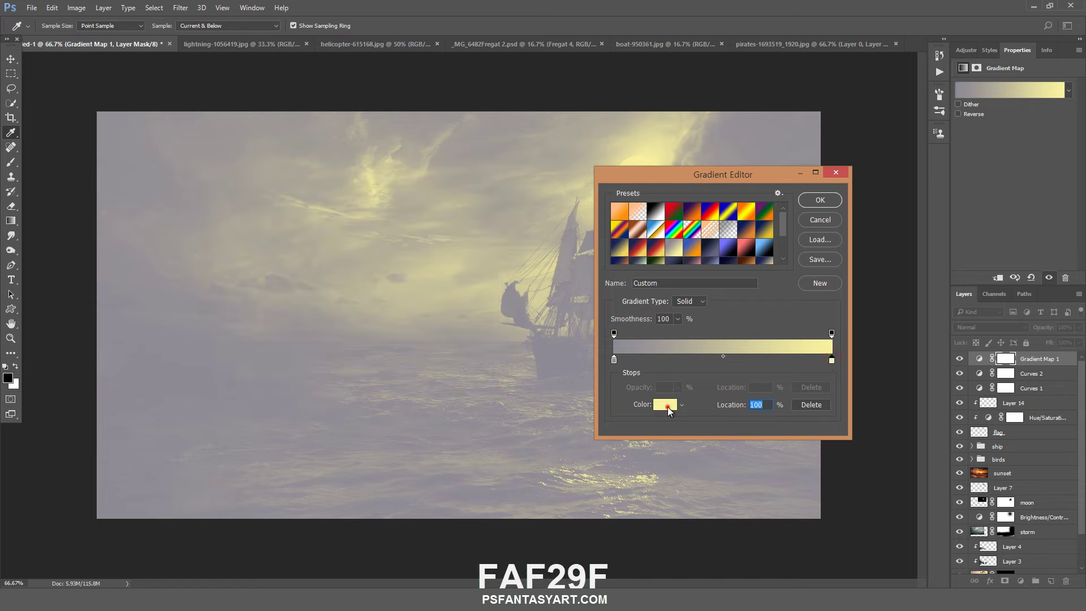
click(666, 407)
click(414, 379)
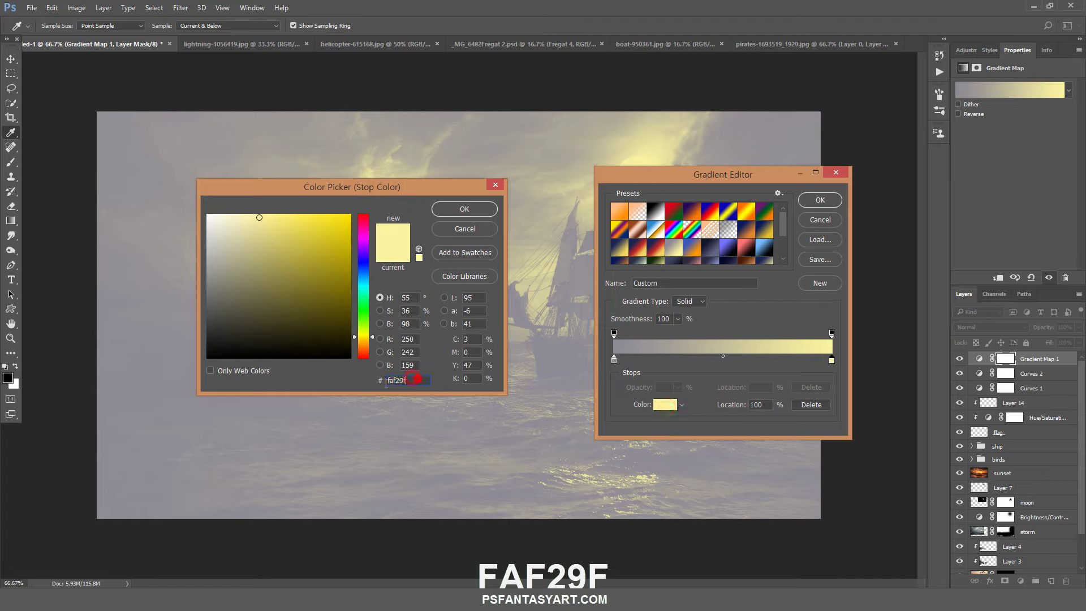
double_click(415, 379)
click(420, 380)
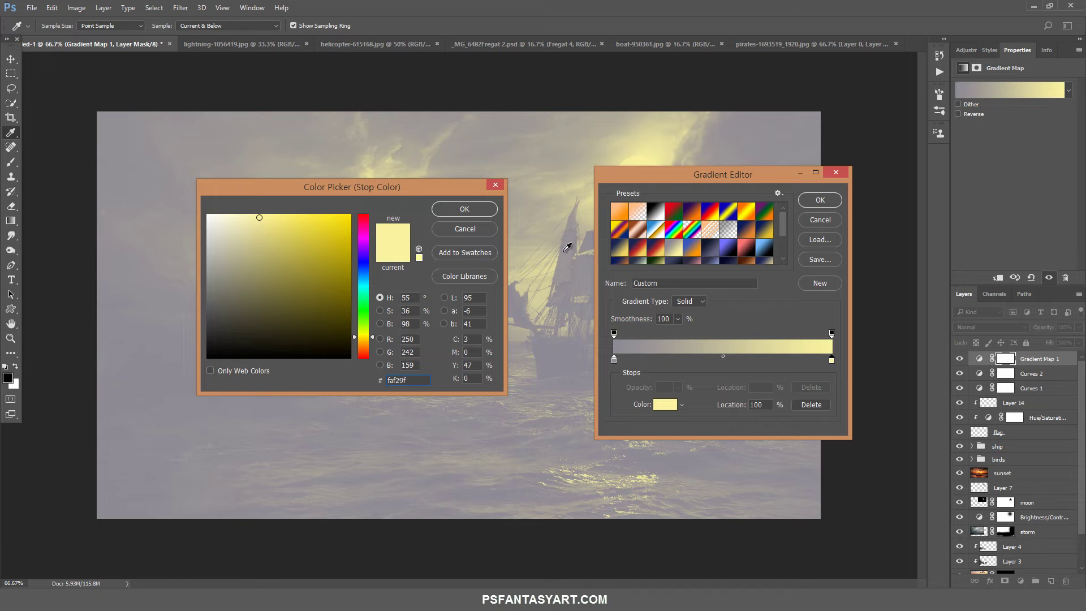
click(478, 211)
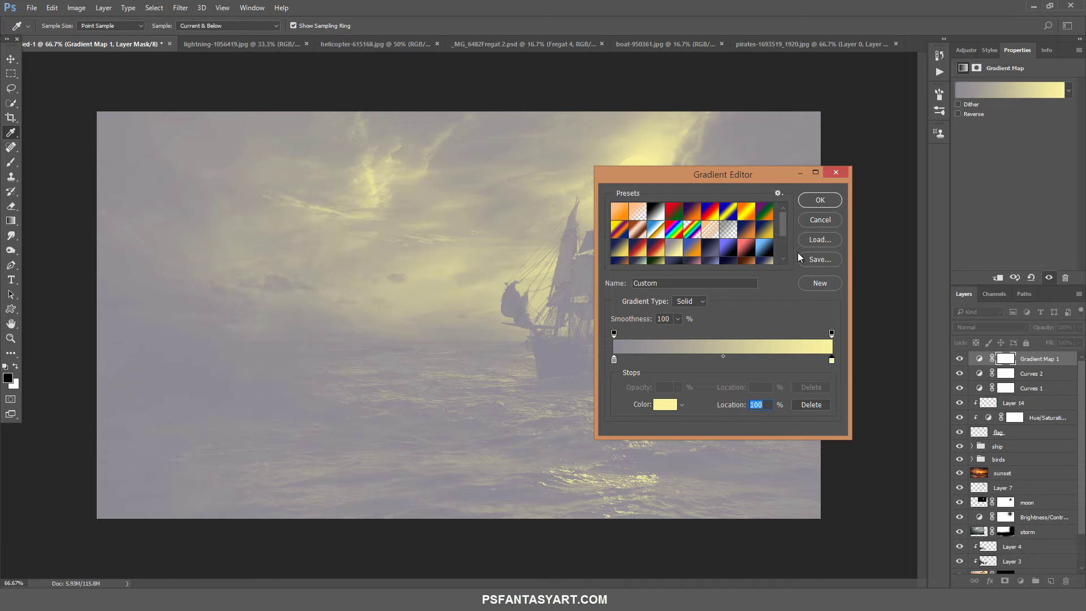
click(820, 200)
Set the Gradient Map's blend mode to Soft Light.
key(z)
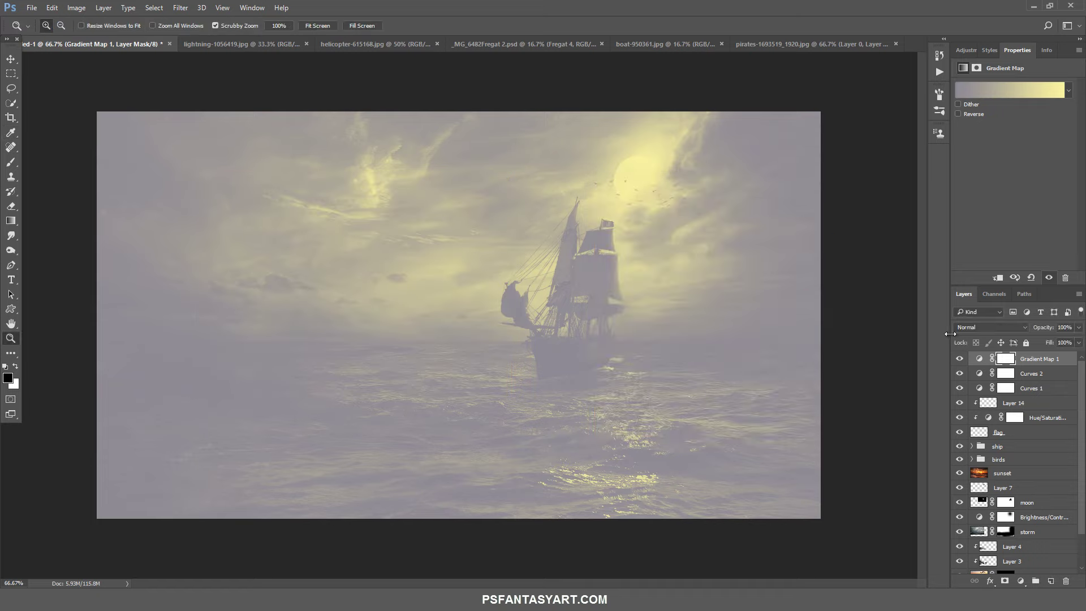
click(962, 328)
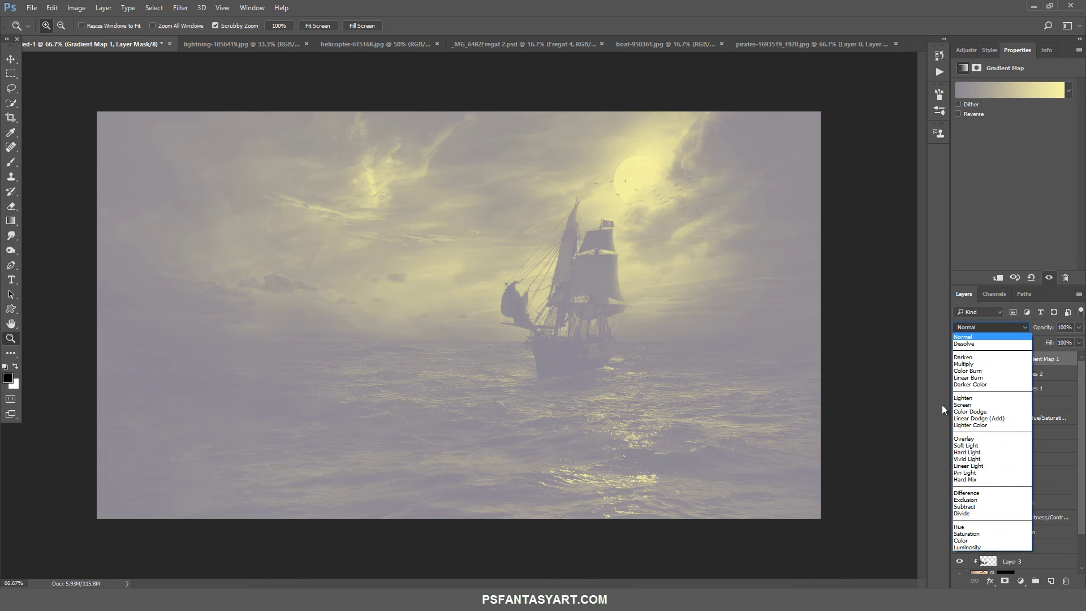
click(959, 445)
Paint black on the sea layer's mask with the brush.
key(b)
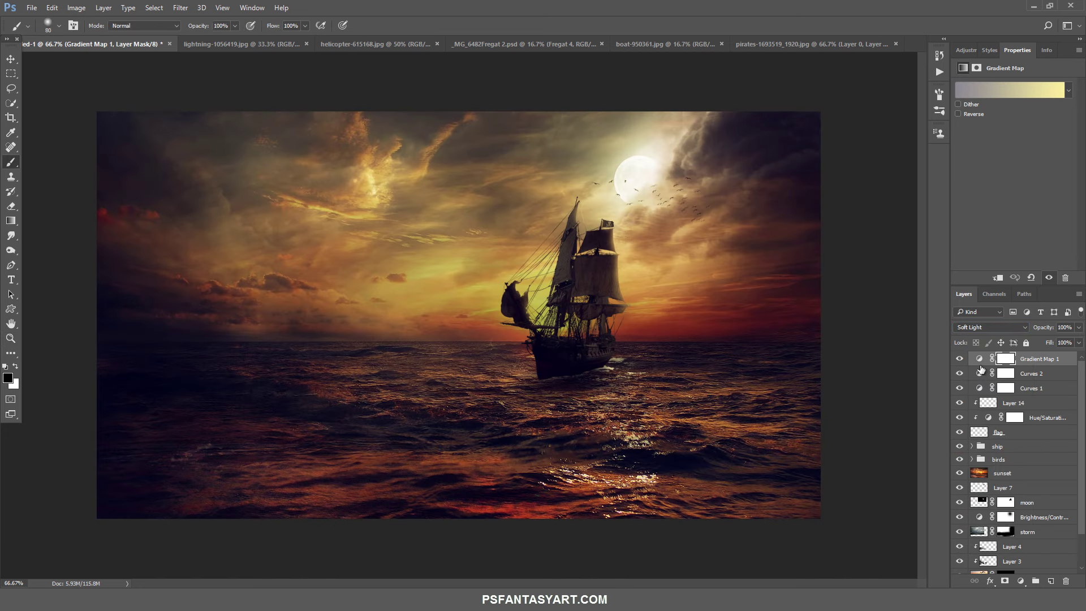
click(969, 448)
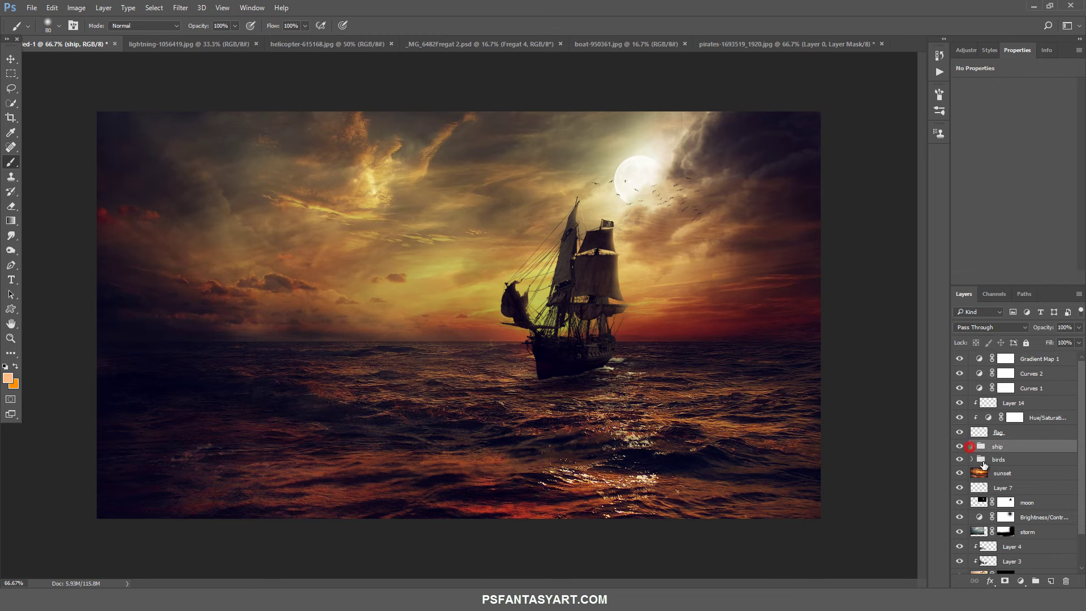
scroll(970, 464, down, 3)
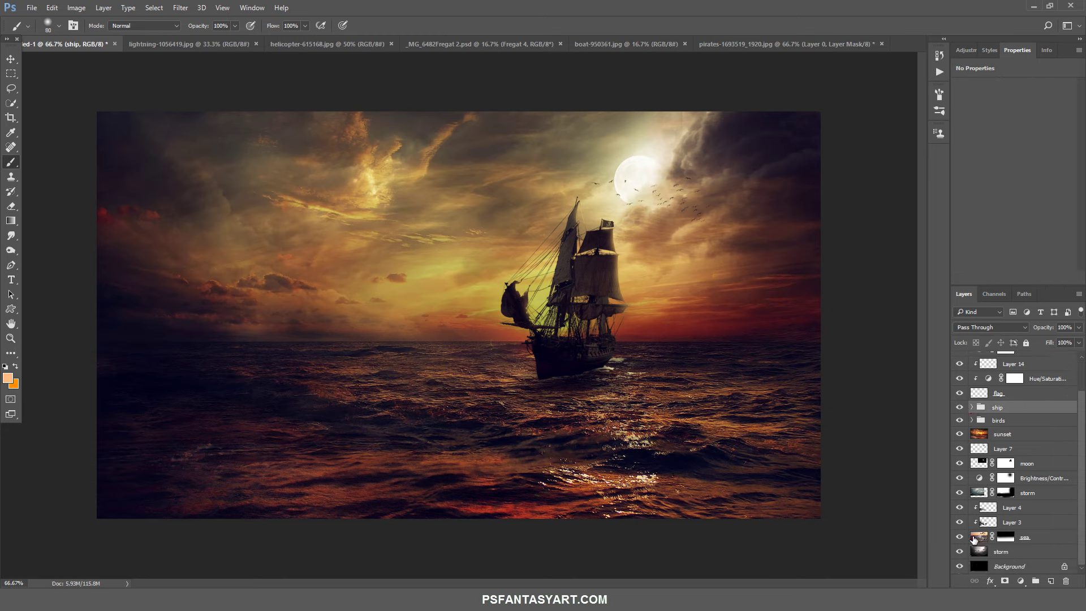
click(1007, 541)
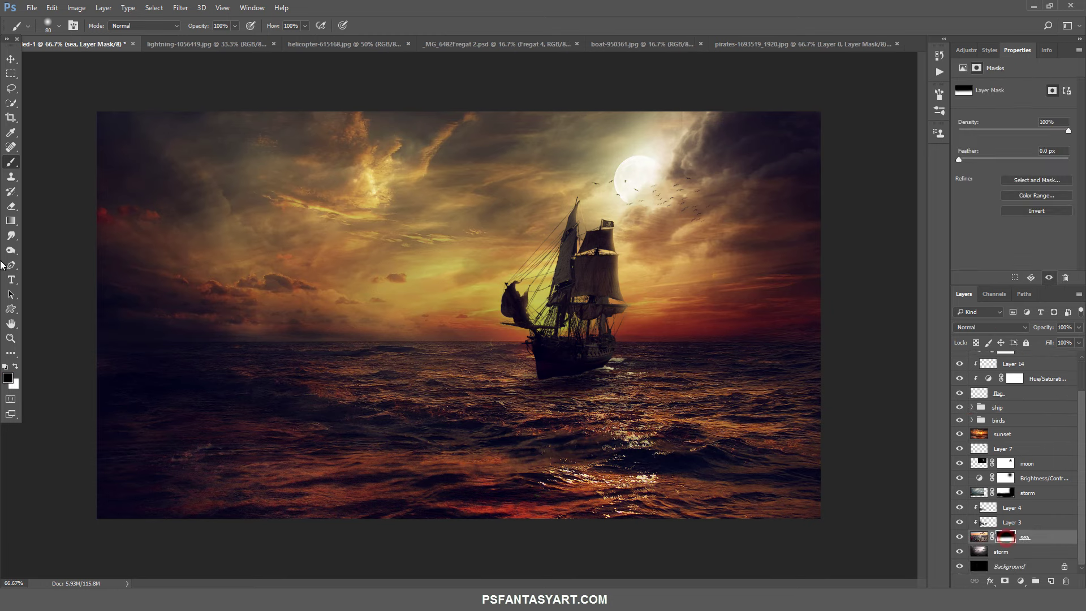
click(8, 378)
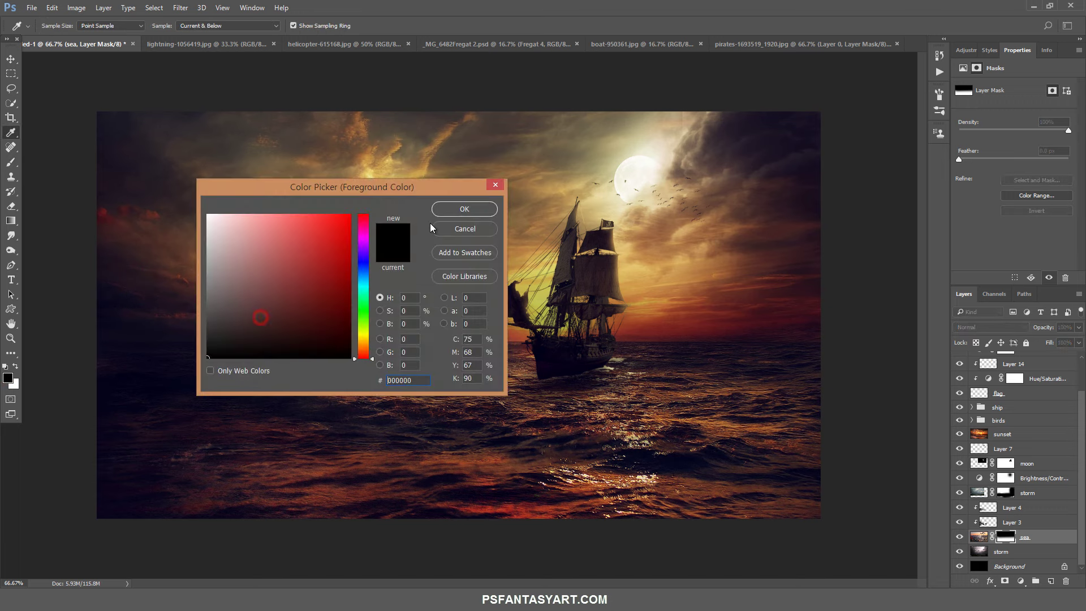
click(455, 209)
key(b)
click(691, 334)
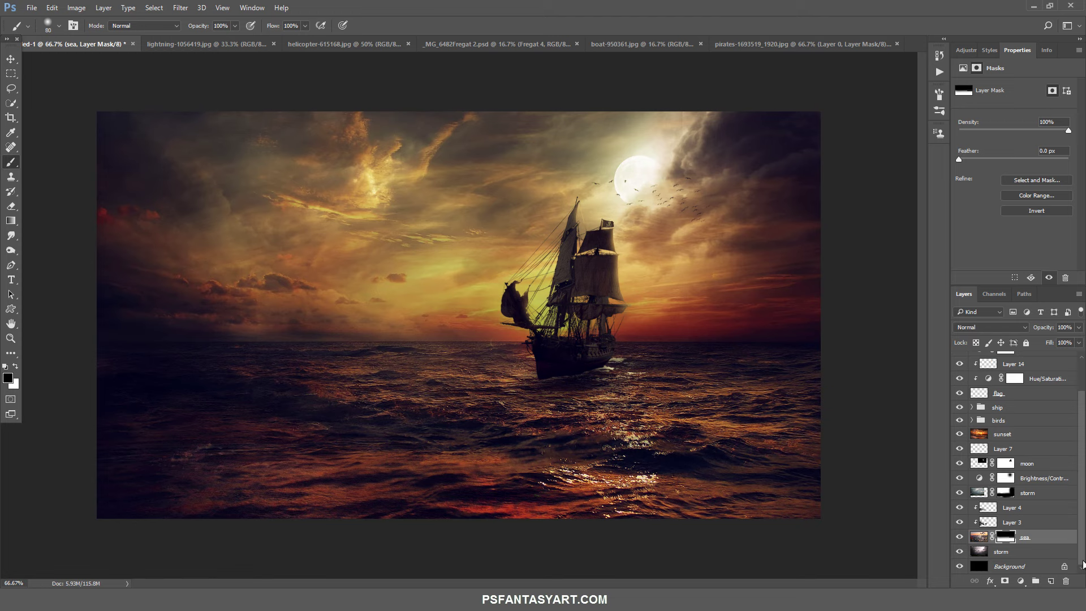
Expand the ship group, zoom onto the bow, and choose splash brush 382.
scroll(1043, 528, up, 3)
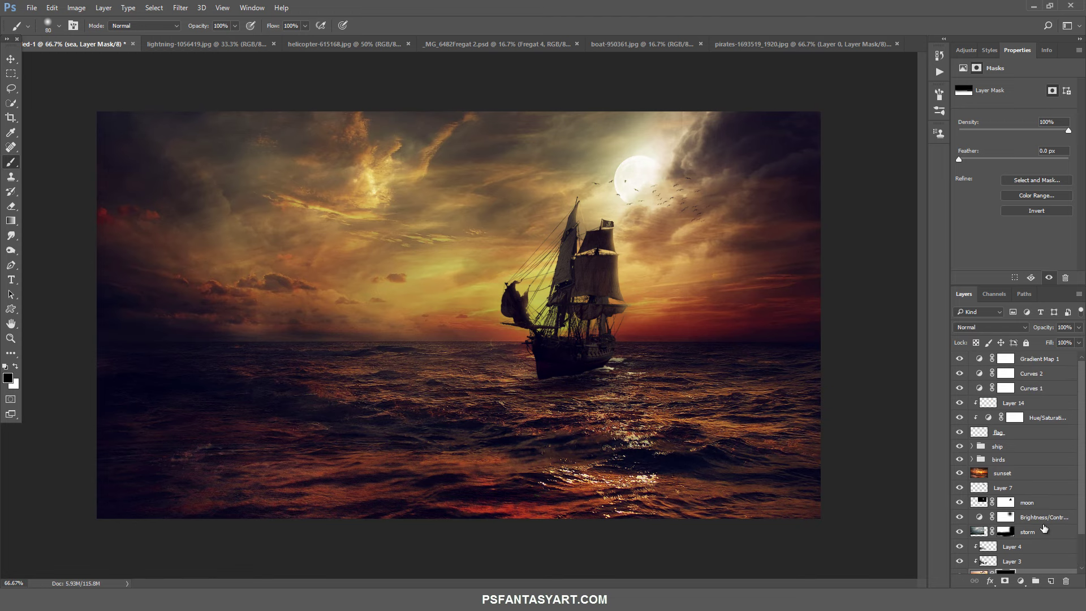
click(971, 447)
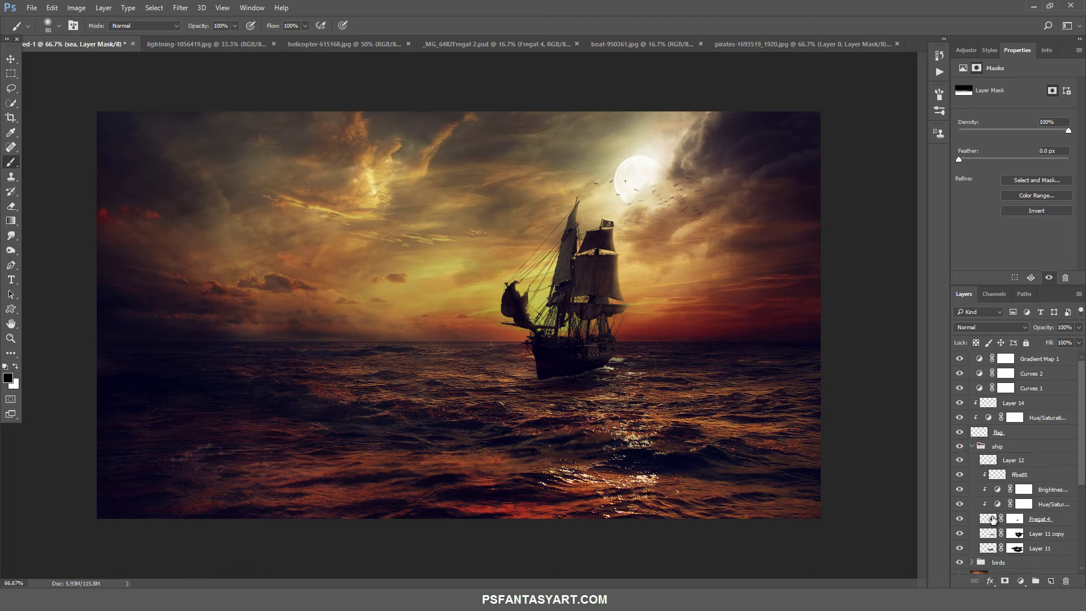
scroll(986, 520, down, 2)
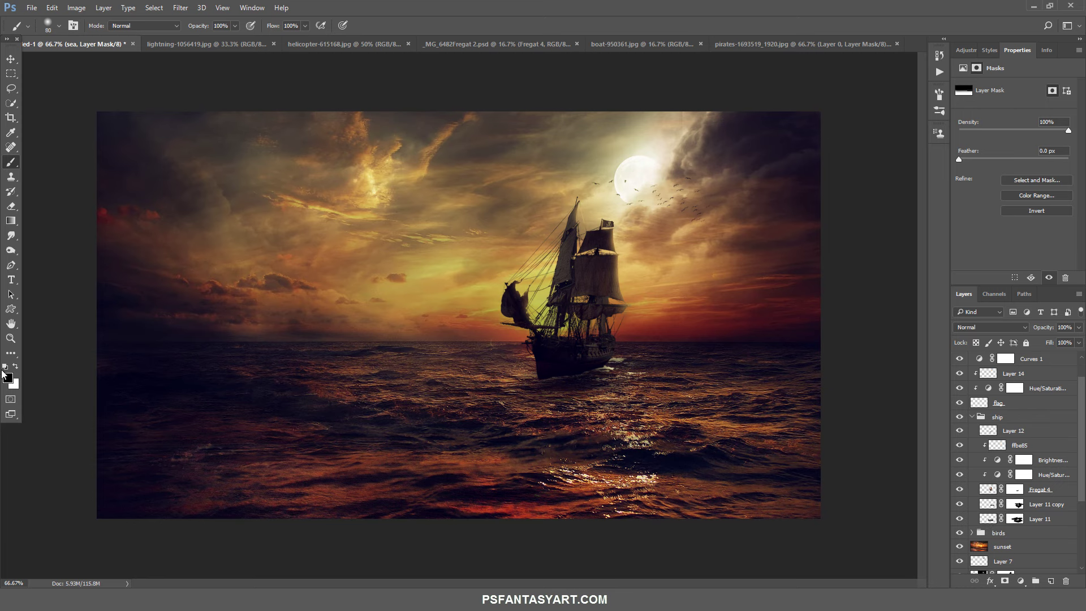
click(10, 338)
click(552, 381)
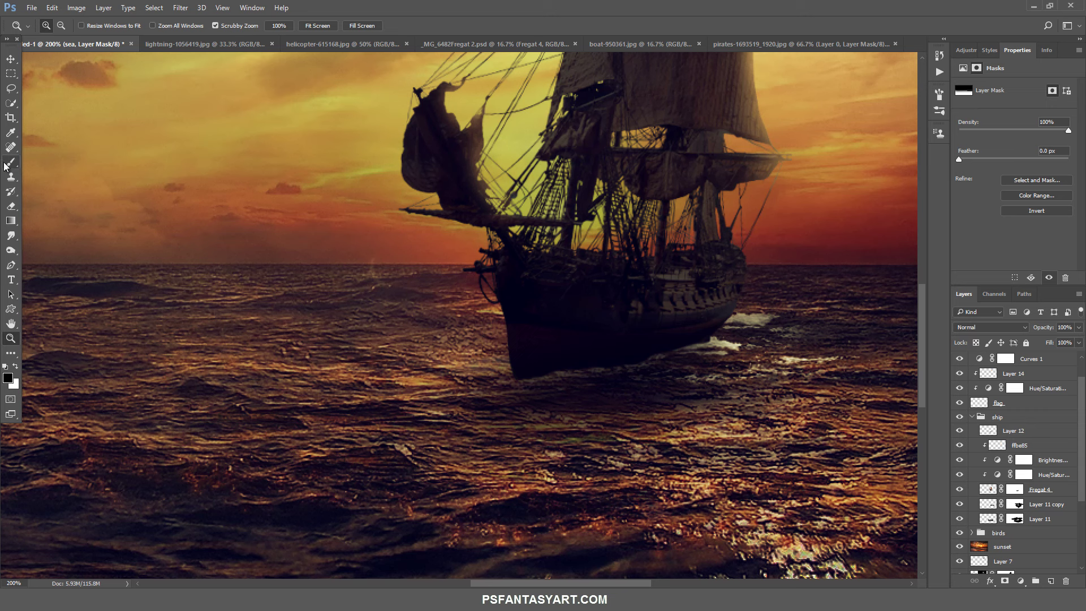
click(10, 163)
right_click(186, 146)
drag(478, 255, 474, 430)
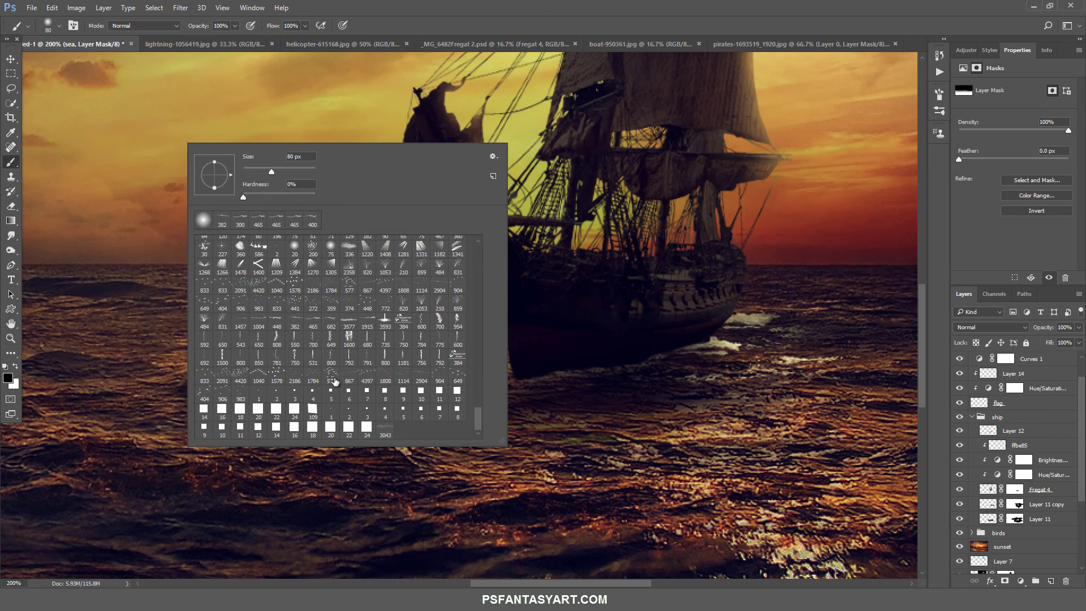
double_click(294, 321)
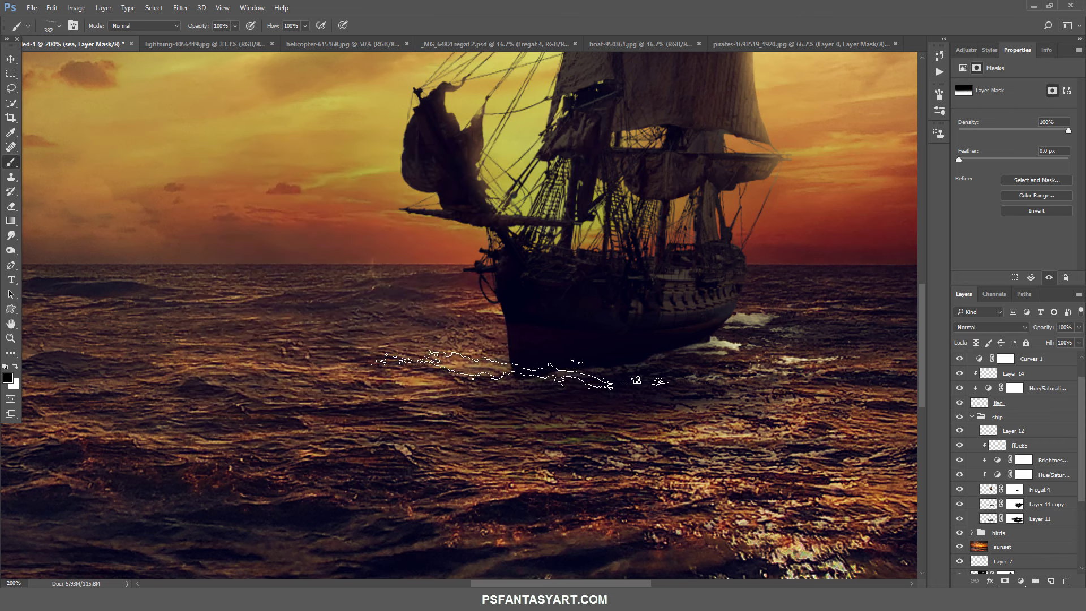
Paint white foam under the bow on Layer 11's mask, then stamp visible layers into Layer 15.
click(1016, 519)
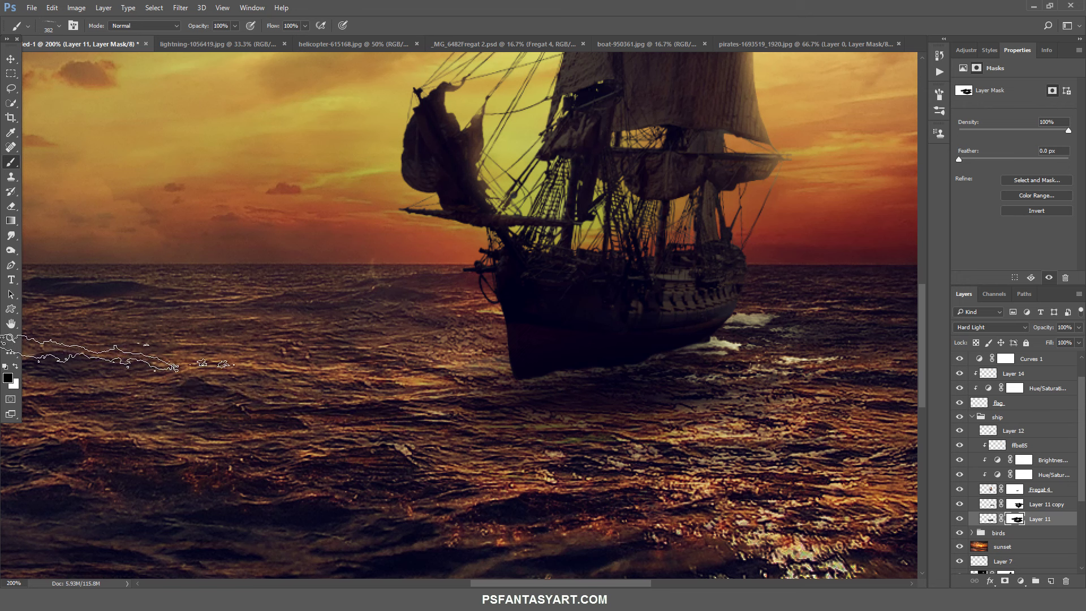
key(x)
click(543, 374)
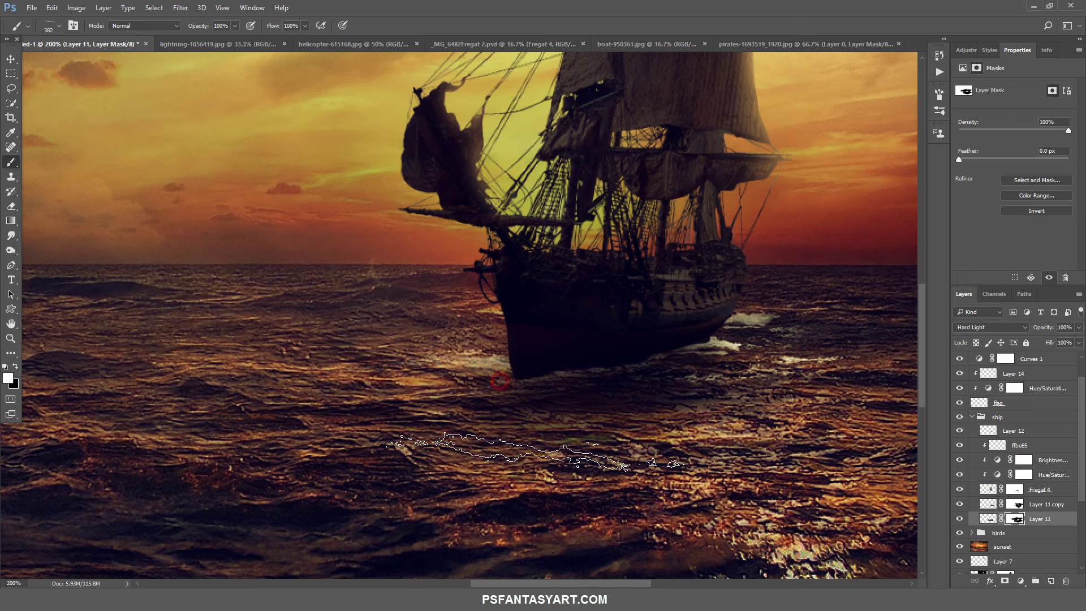
click(10, 338)
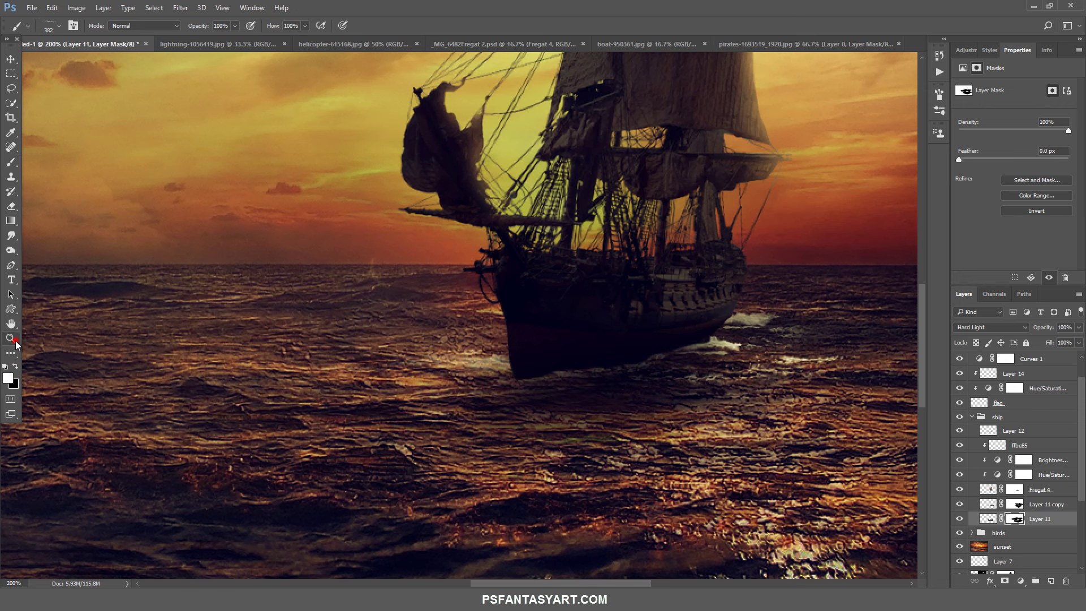
drag(611, 399, 565, 403)
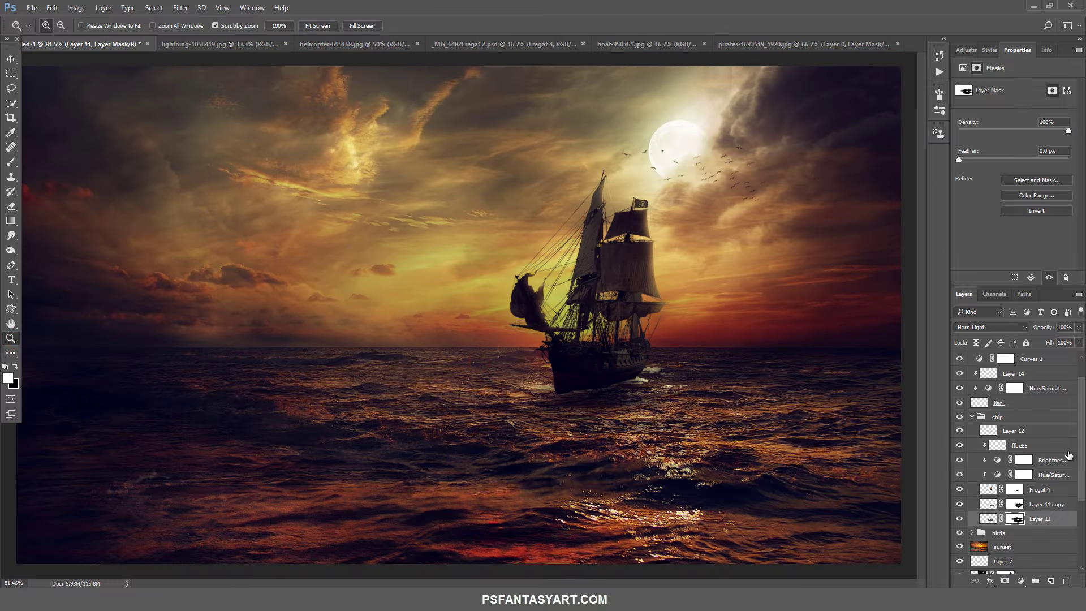
scroll(1062, 449, up, 2)
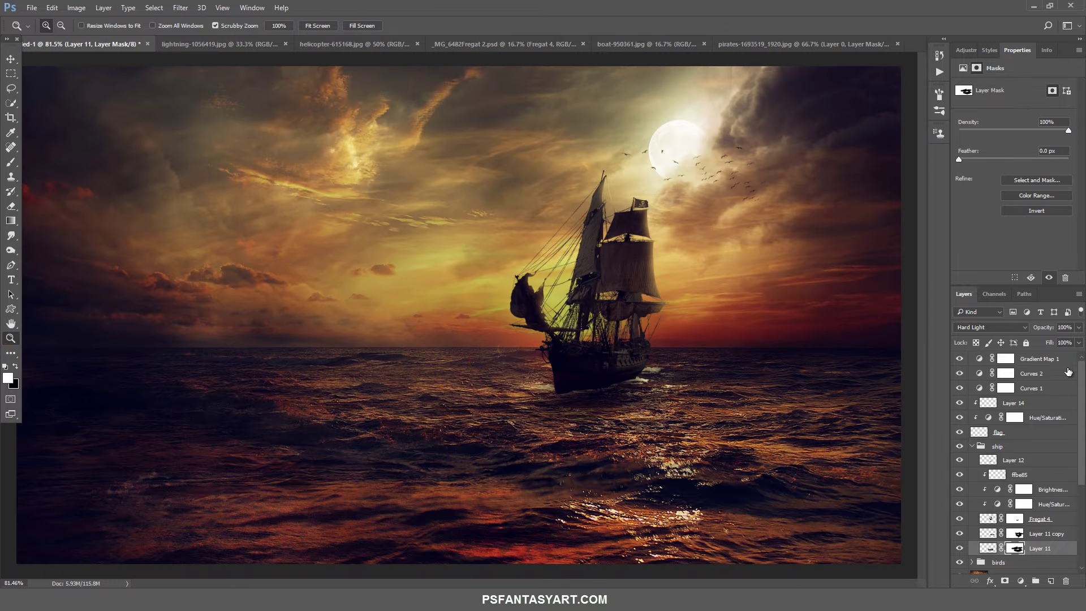
key(ctrl+shift+alt+e)
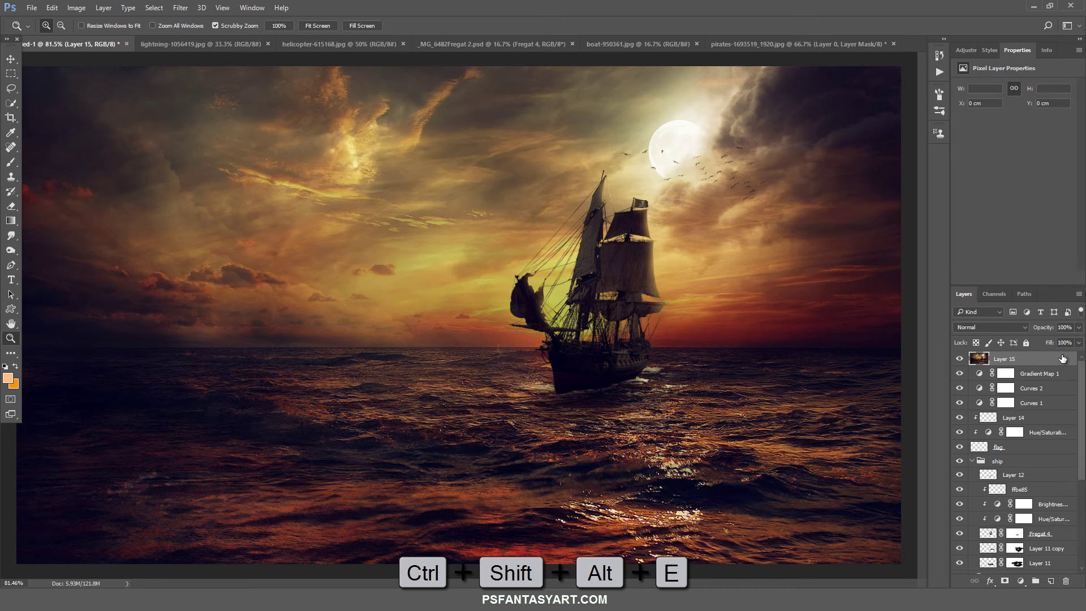
Convert Layer 15 into a smart object and launch the Camera Raw Filter.
right_click(1062, 358)
click(950, 207)
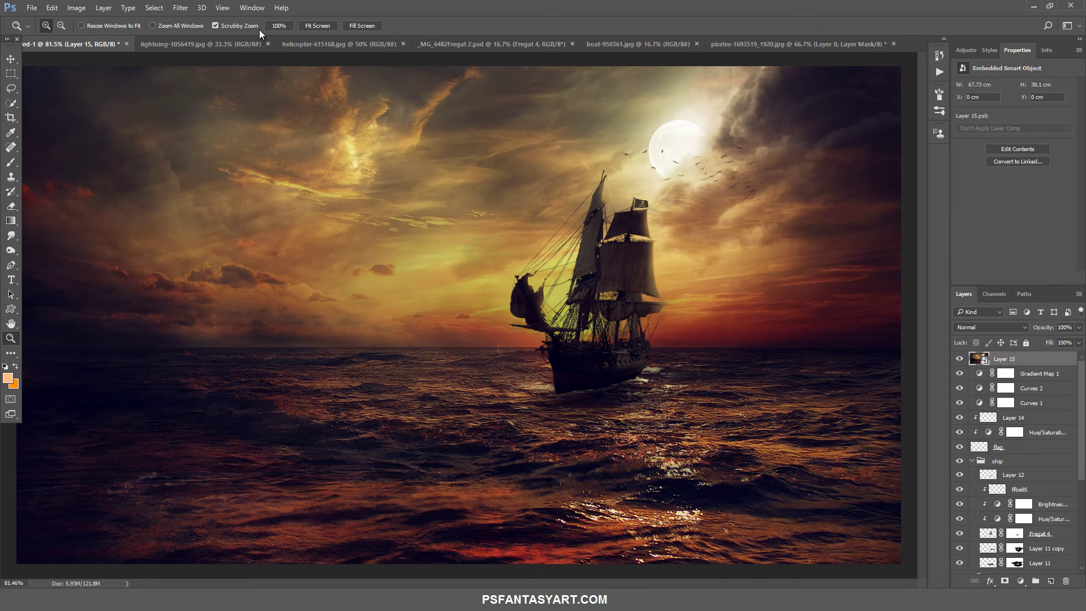
click(181, 7)
click(214, 71)
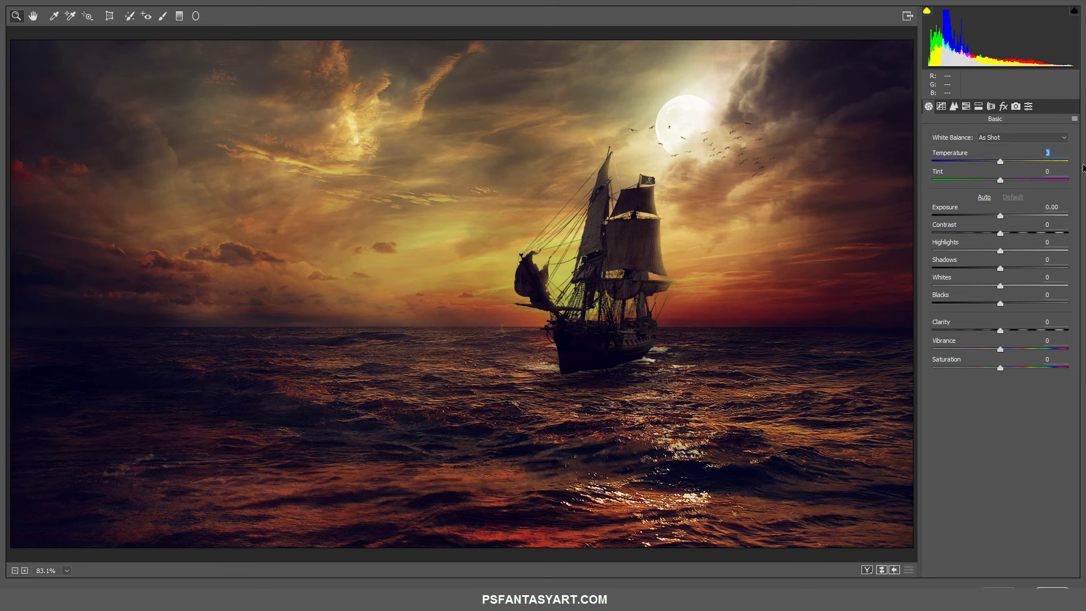
Set Temperature +10, Highlights +20, Vibrance 20 and vignette Amount -20, then apply.
text(10)
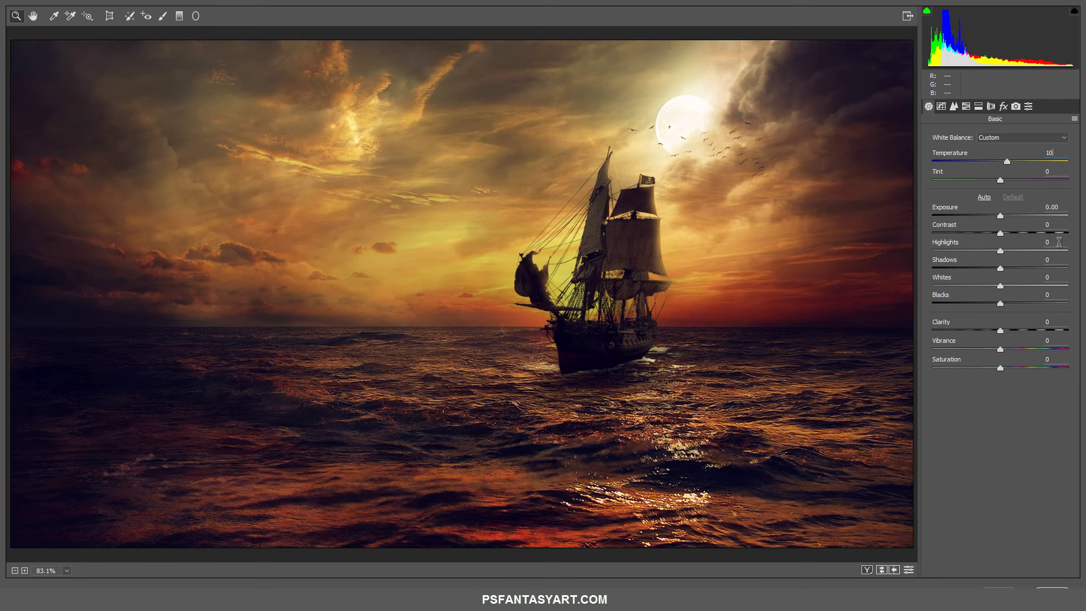
click(1059, 242)
text(20)
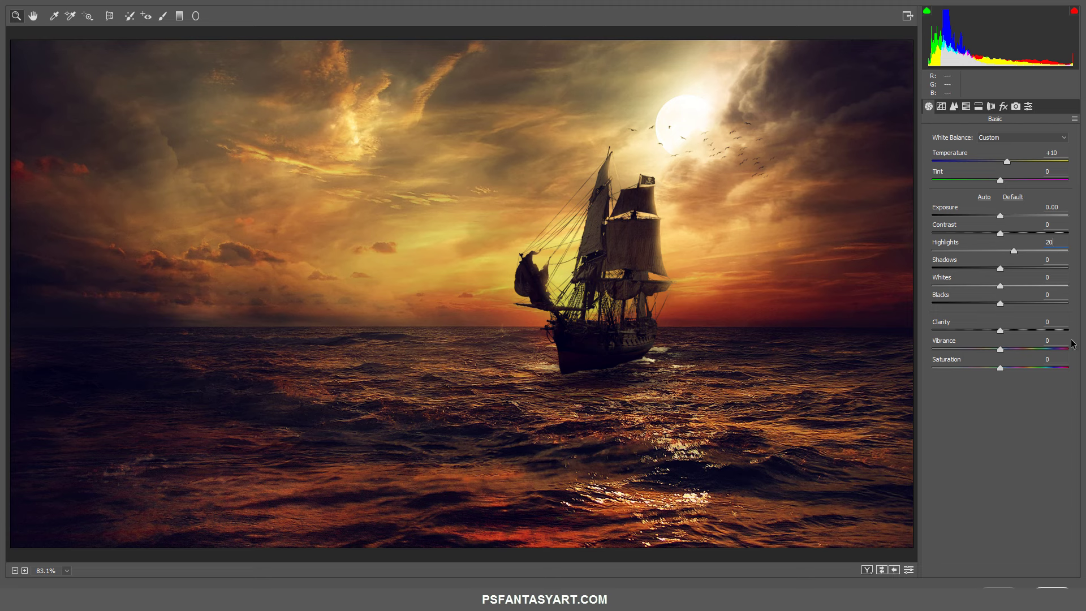
click(1058, 340)
text(0)
click(1003, 106)
click(1058, 285)
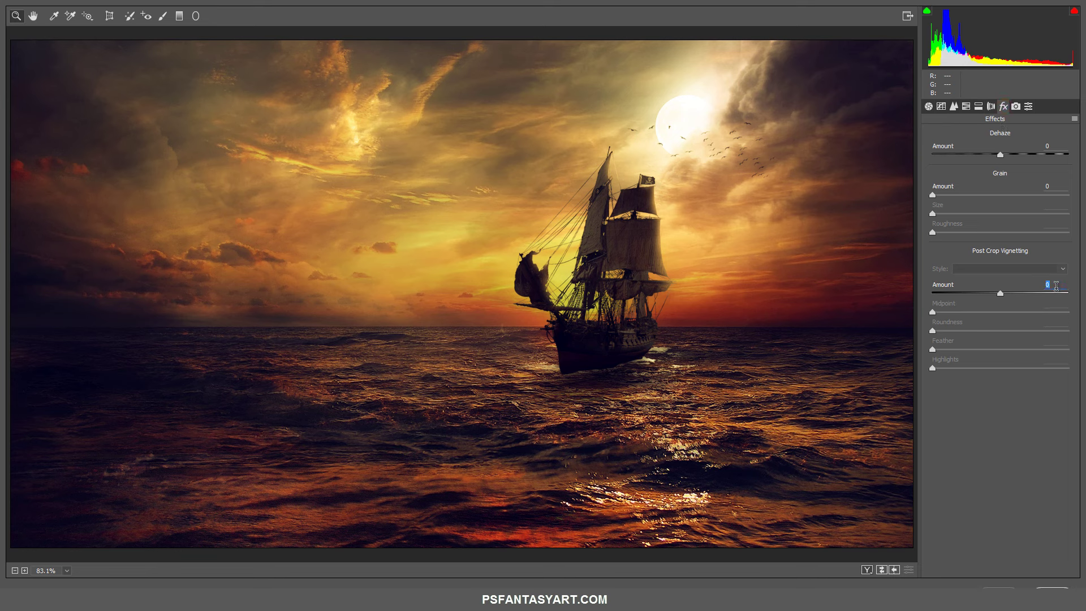
text(-20)
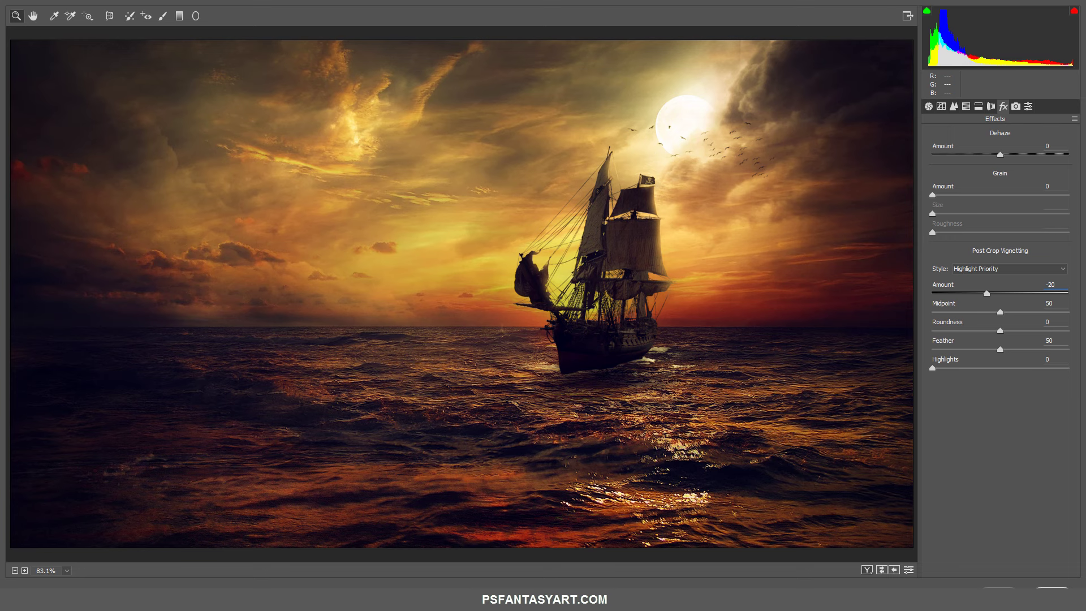
key(Return)
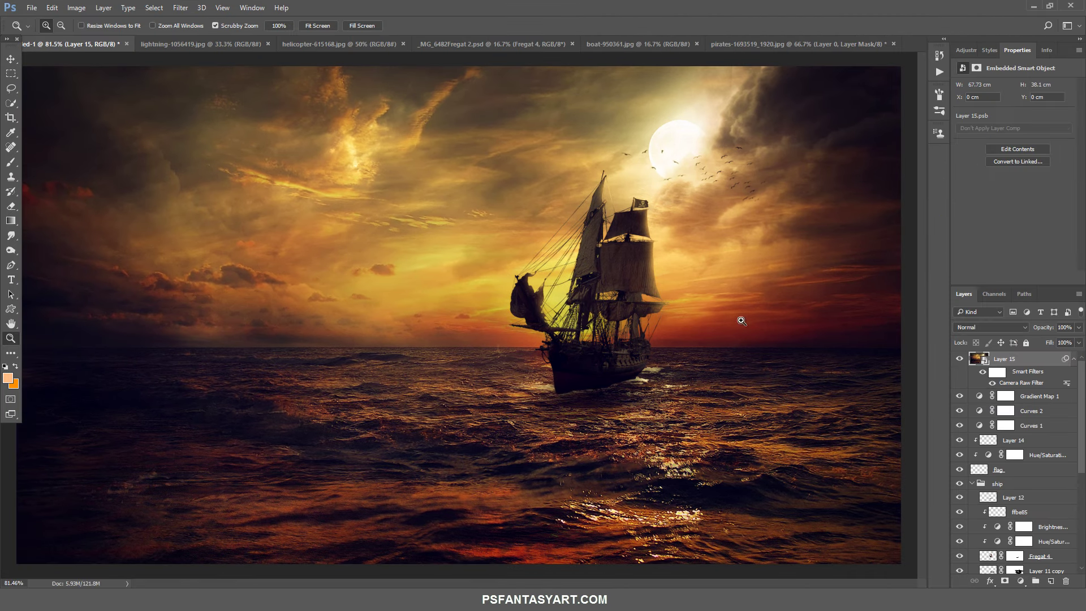
Apply Unsharp Mask to Layer 15, fit the image on screen, and view it full screen.
click(181, 8)
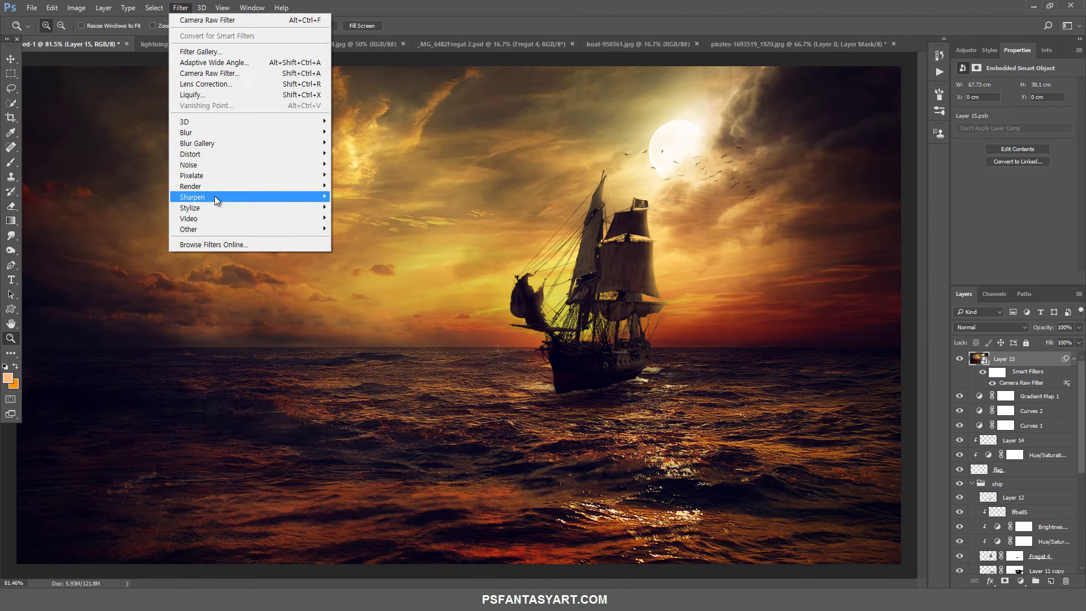
mouse_move(191, 197)
click(130, 251)
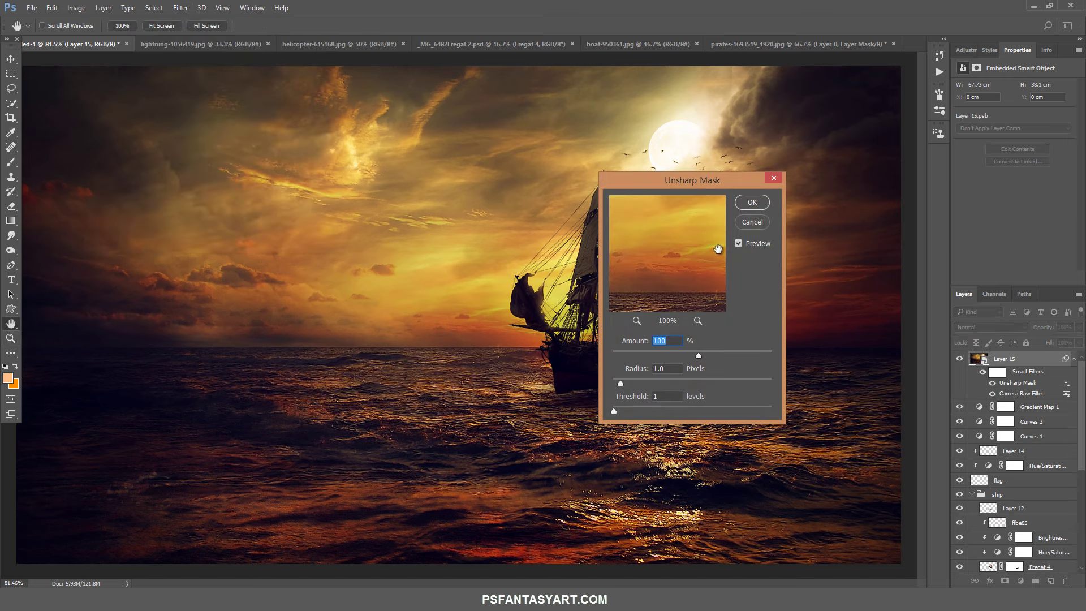
click(752, 203)
key(z)
click(474, 294)
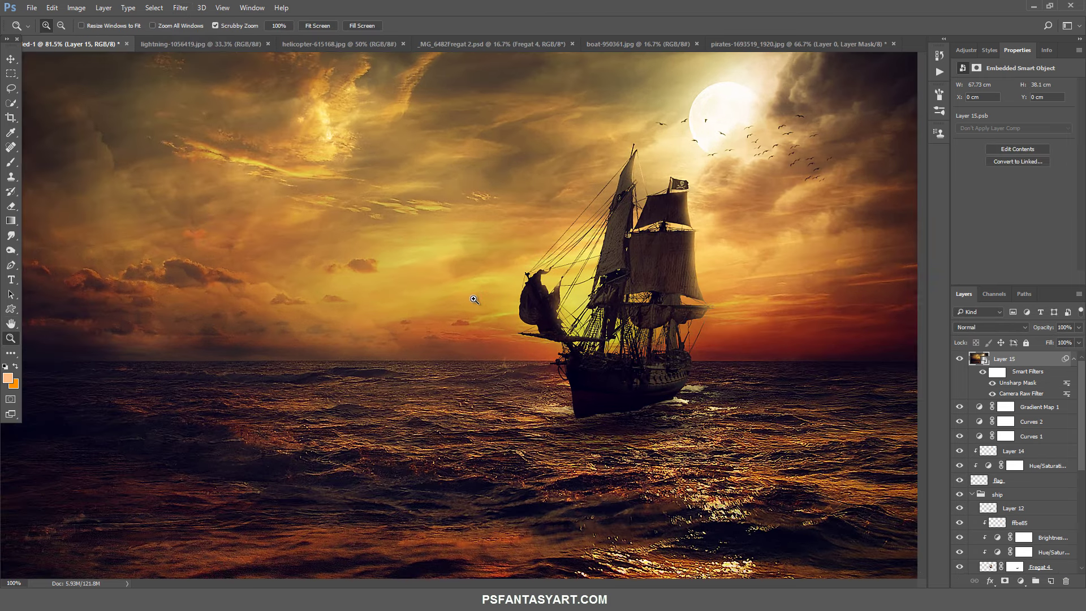
key(ctrl+0)
key(f)
key(f)
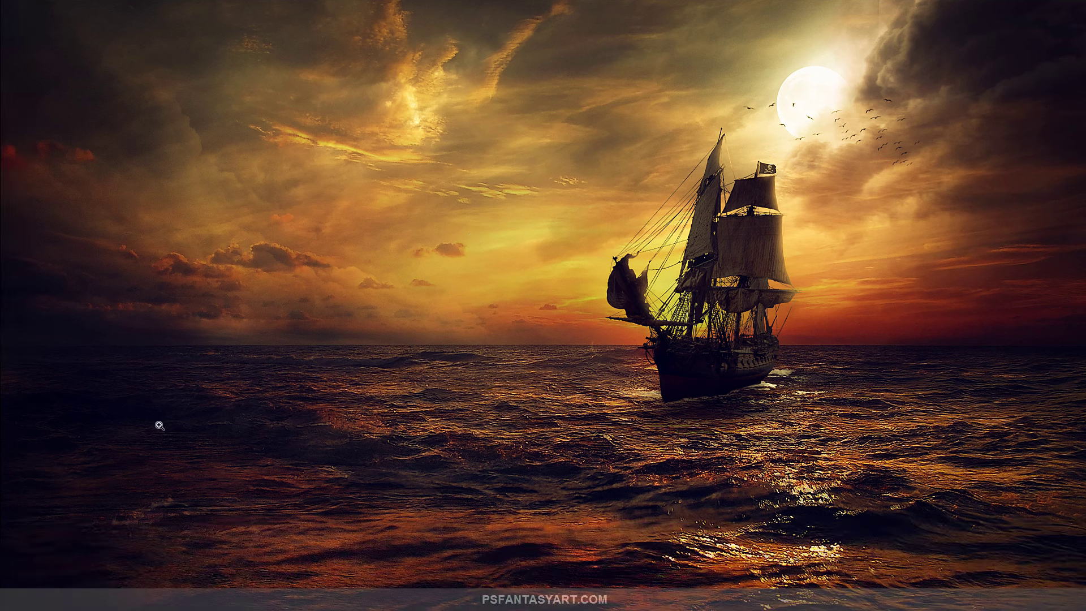